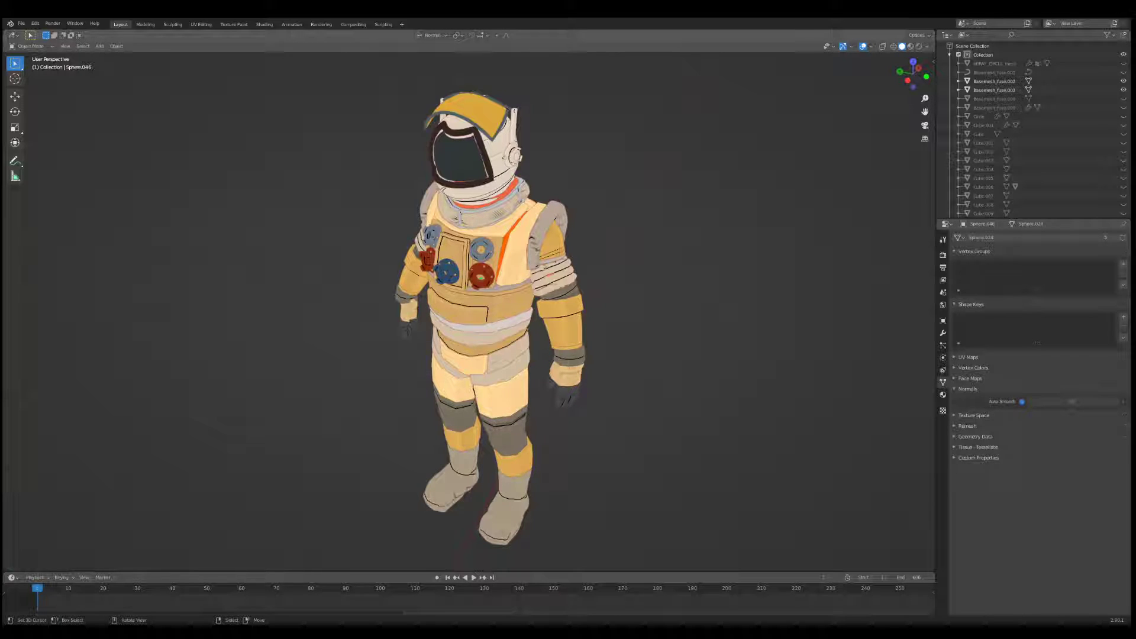
Inspect the viewport display colour assigned to the suit's waist, thigh, knee, boot, wrist and forearm pieces
middle_drag(586, 259, 569, 230)
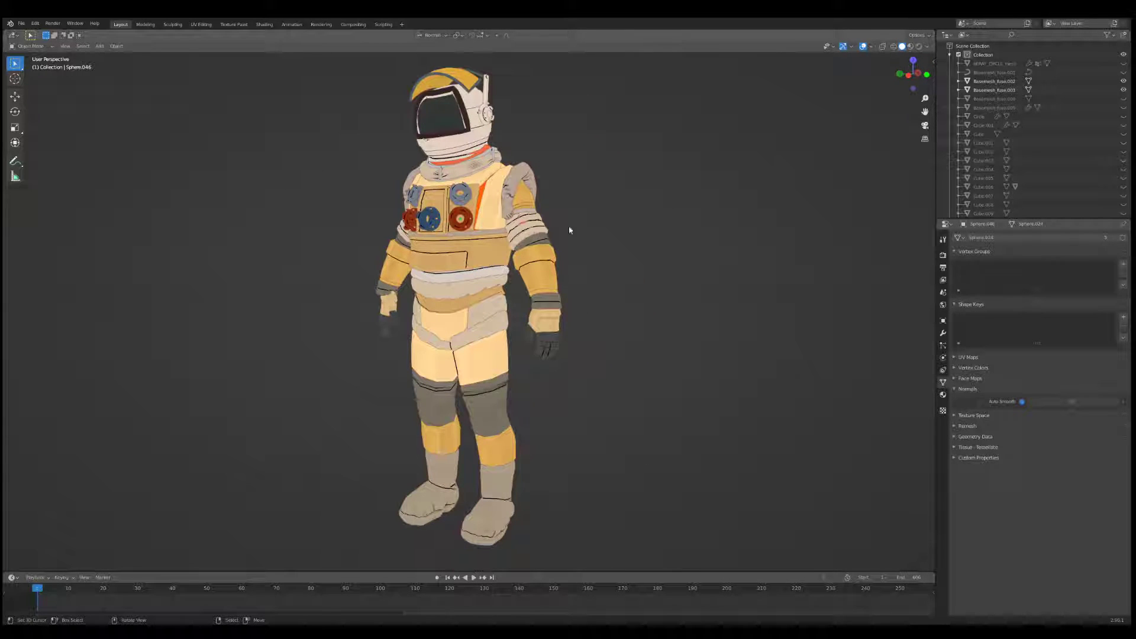
click(499, 249)
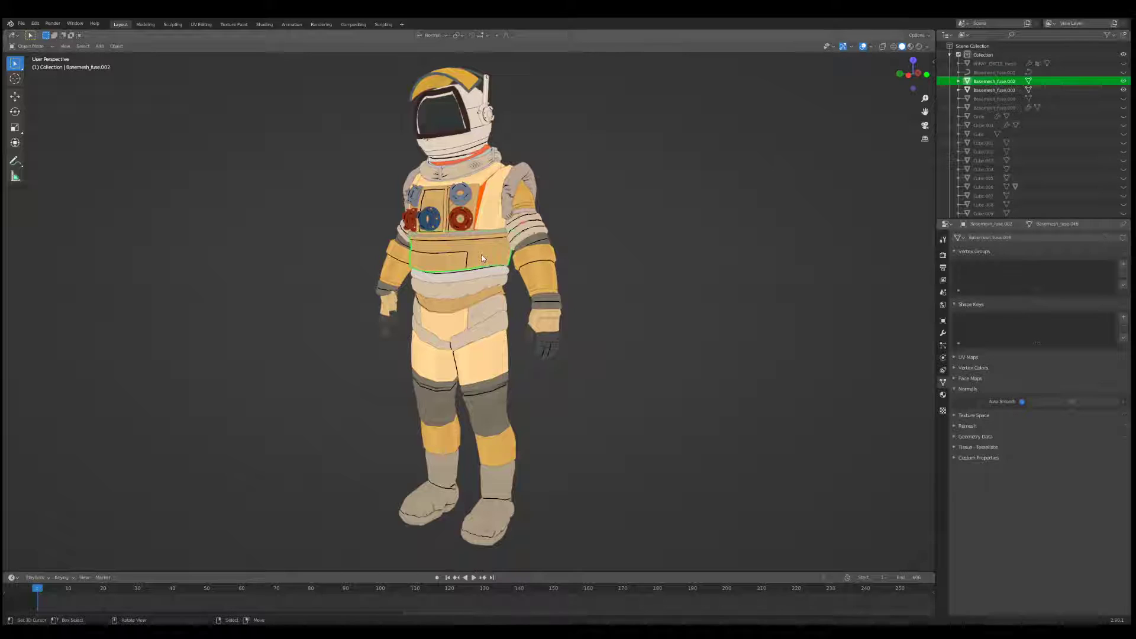
click(943, 322)
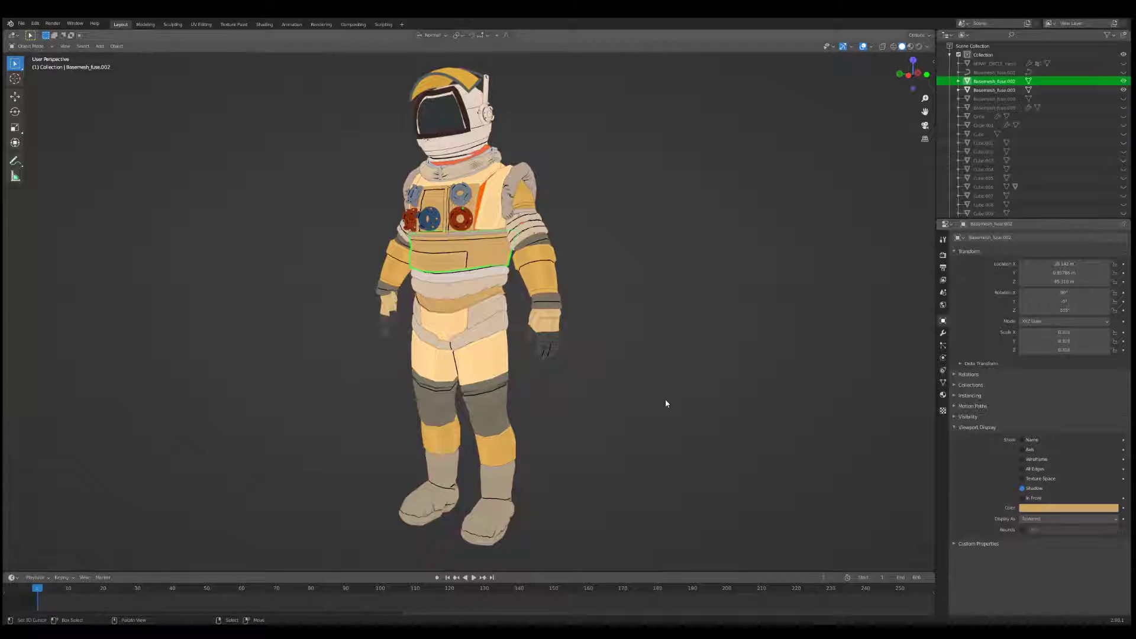
right_click(475, 299)
right_click(475, 323)
right_click(481, 334)
right_click(485, 364)
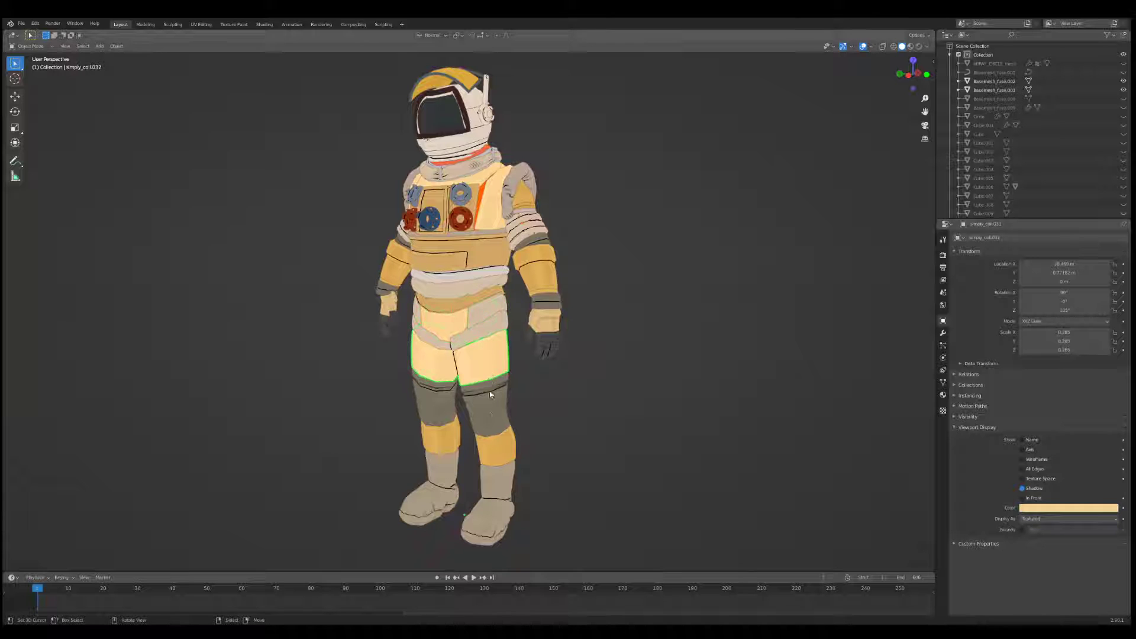
right_click(490, 406)
click(500, 452)
click(493, 521)
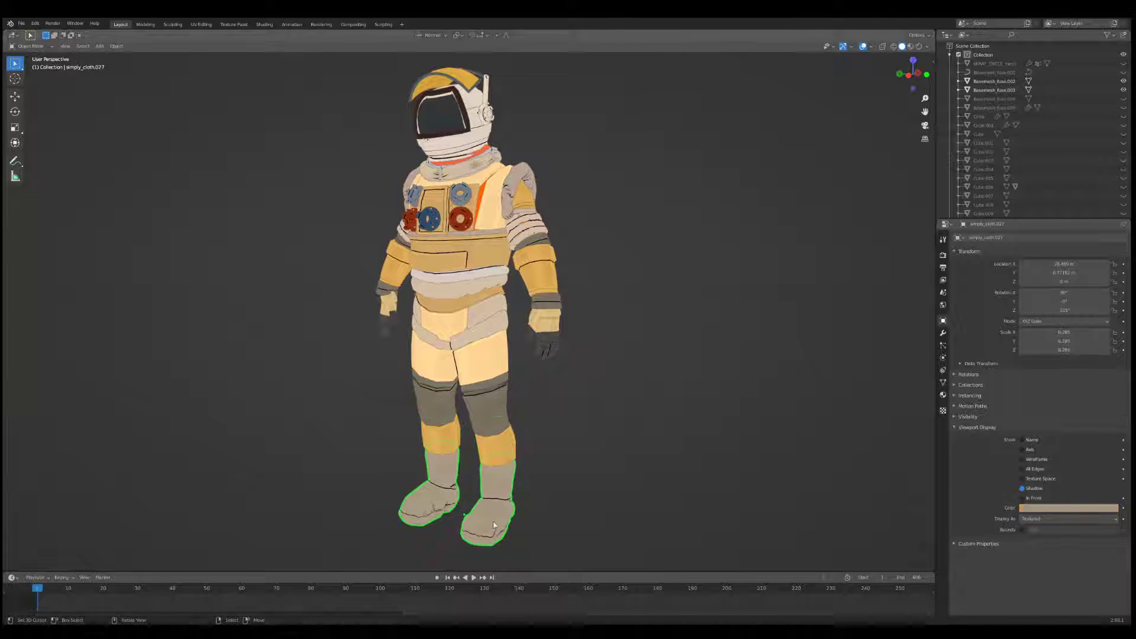
click(545, 323)
click(543, 286)
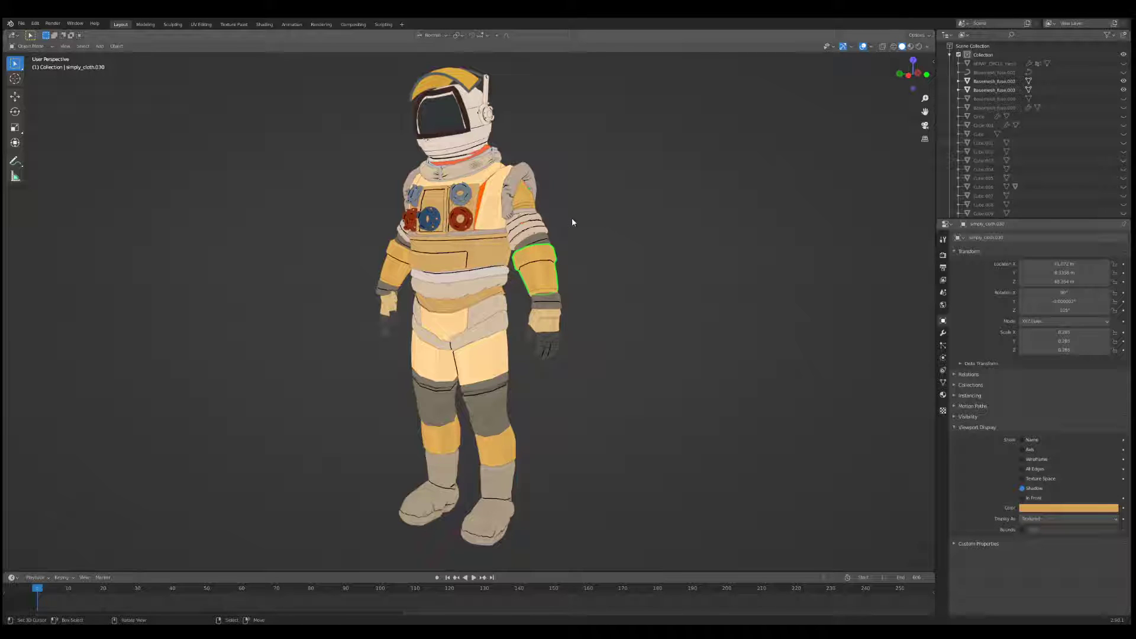
Split the 3D viewport vertically and turn the new area into a Shader Editor showing the forearm piece's nodes
drag(936, 34, 603, 66)
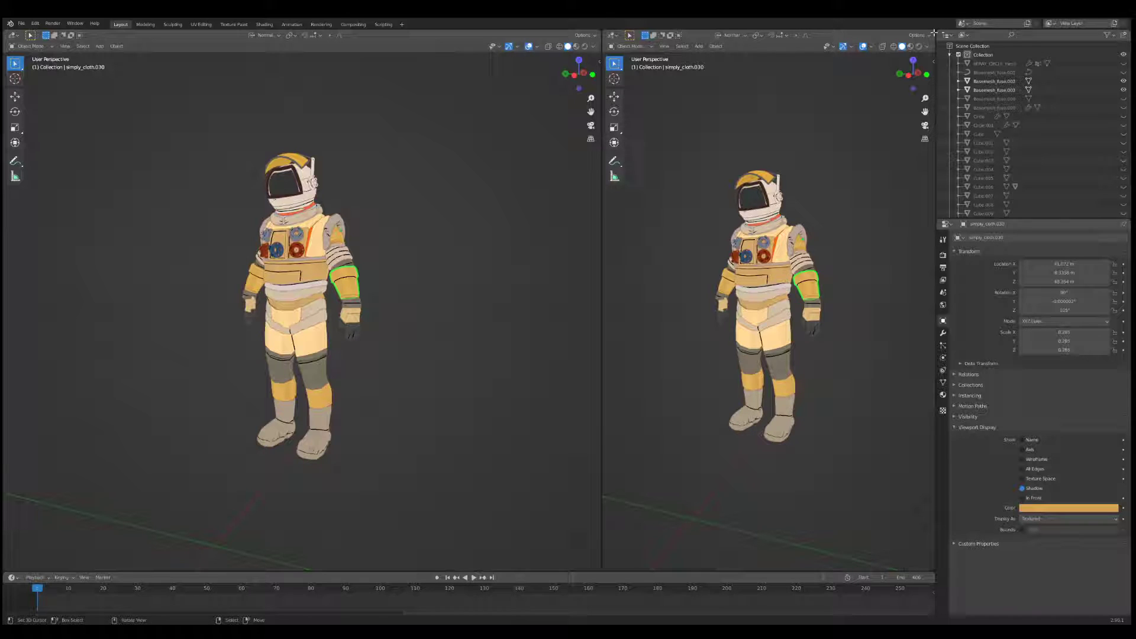
click(611, 36)
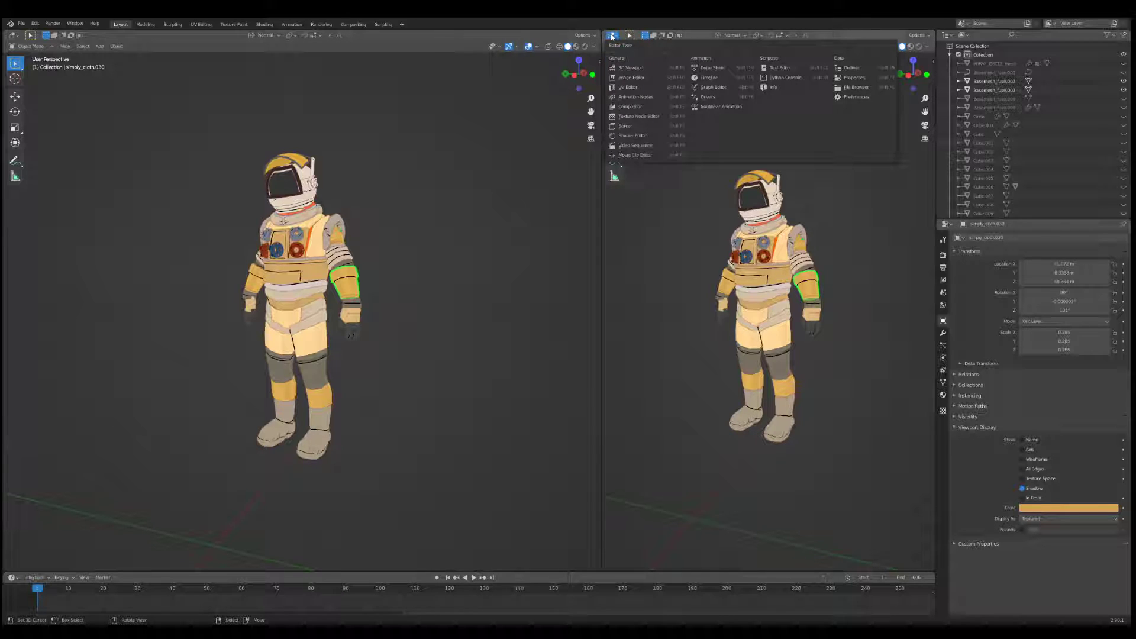
click(632, 135)
scroll(680, 292, up, 4)
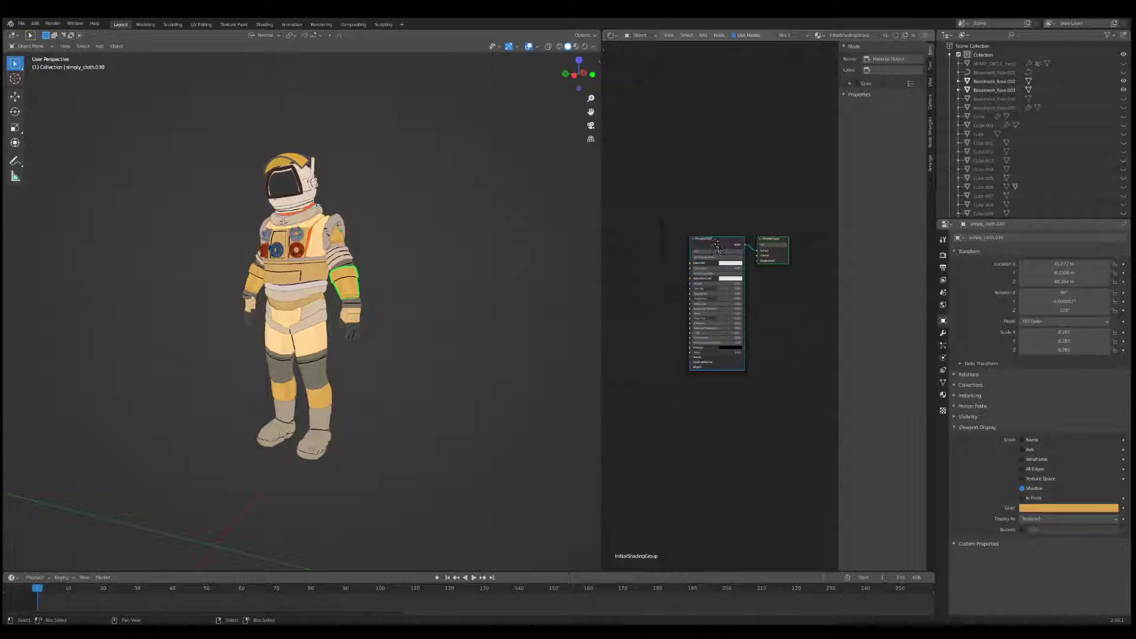
middle_drag(710, 172, 702, 194)
Show the material properties and check which materials the chest and waist pieces use
click(944, 394)
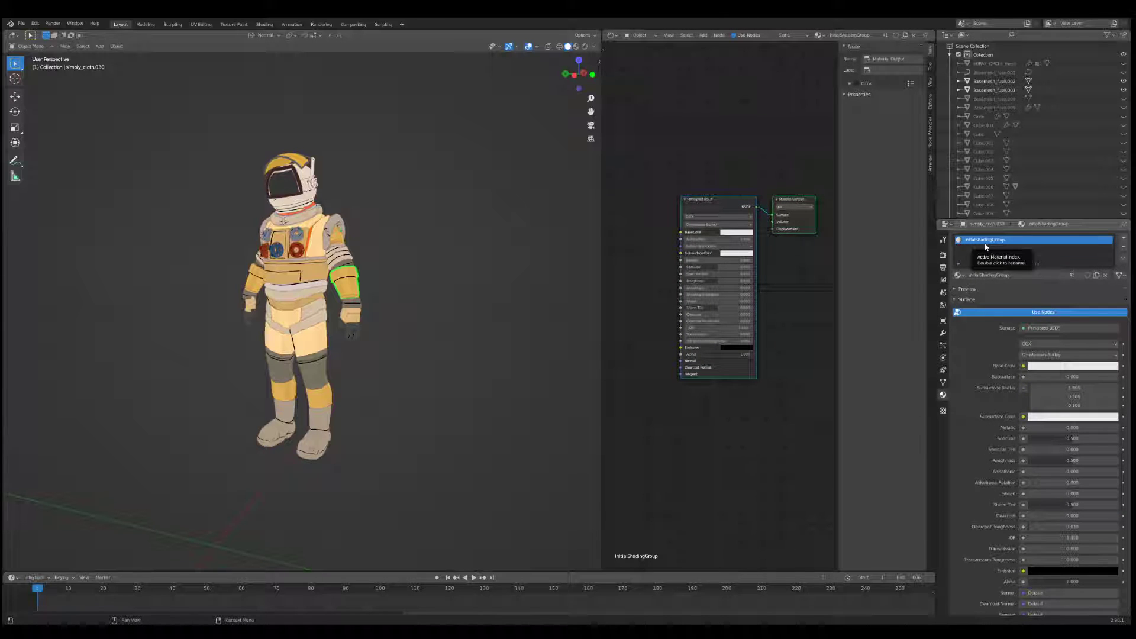
right_click(296, 251)
right_click(296, 251)
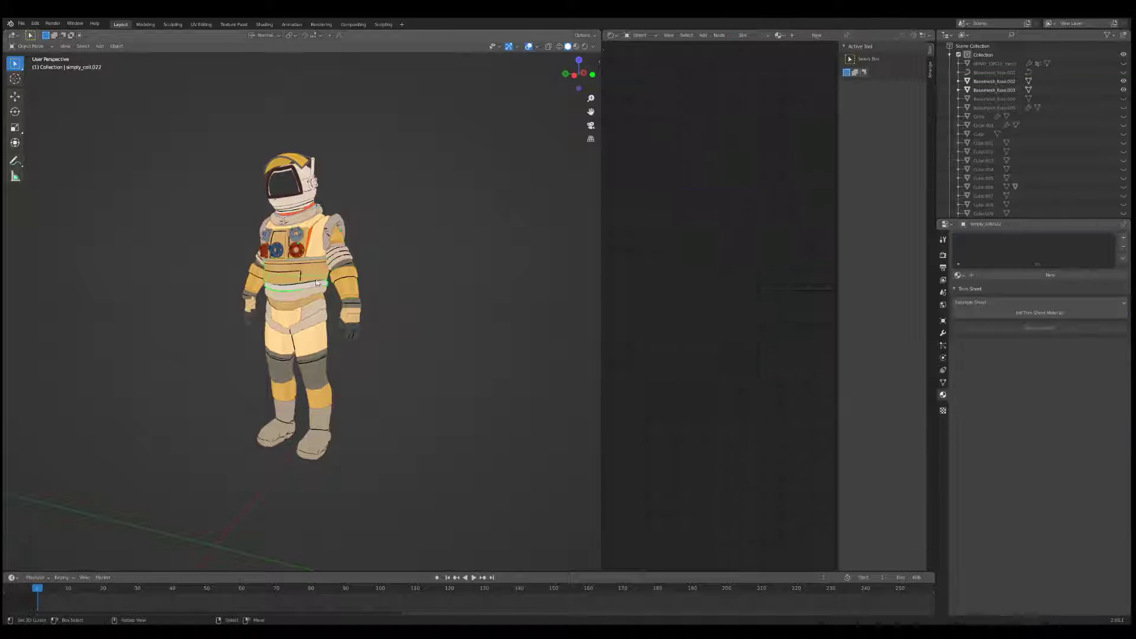
right_click(307, 304)
Rename the material on the knee pieces as Master_Shader
click(312, 374)
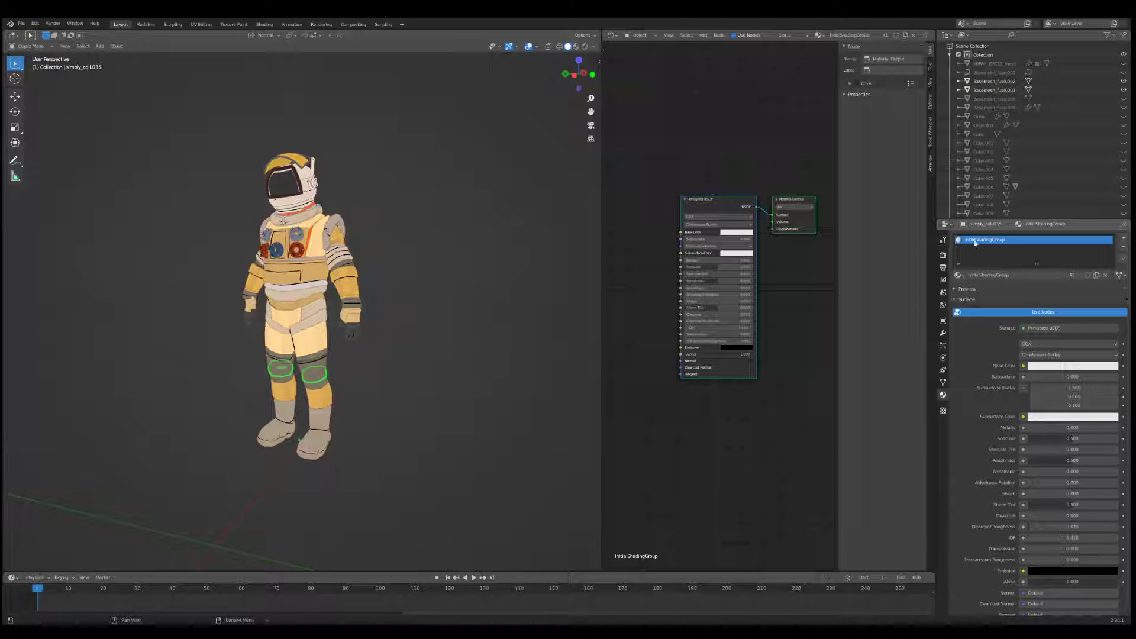
double_click(1010, 240)
text(Mat)
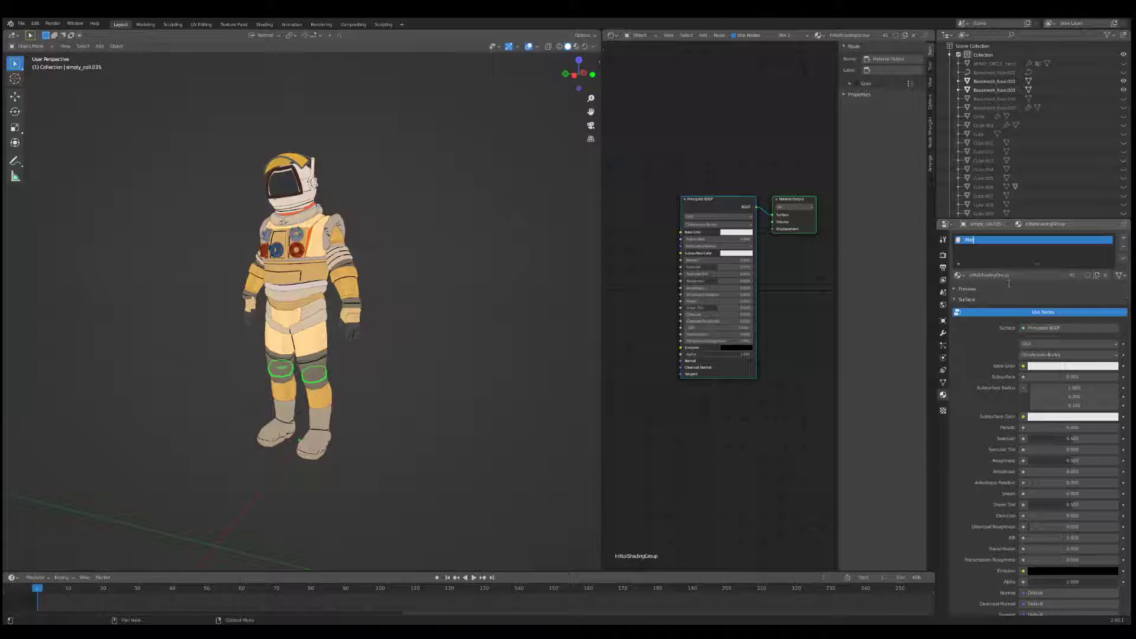
text(ste)
text(Master)
text( S)
scroll(681, 266, up, 1)
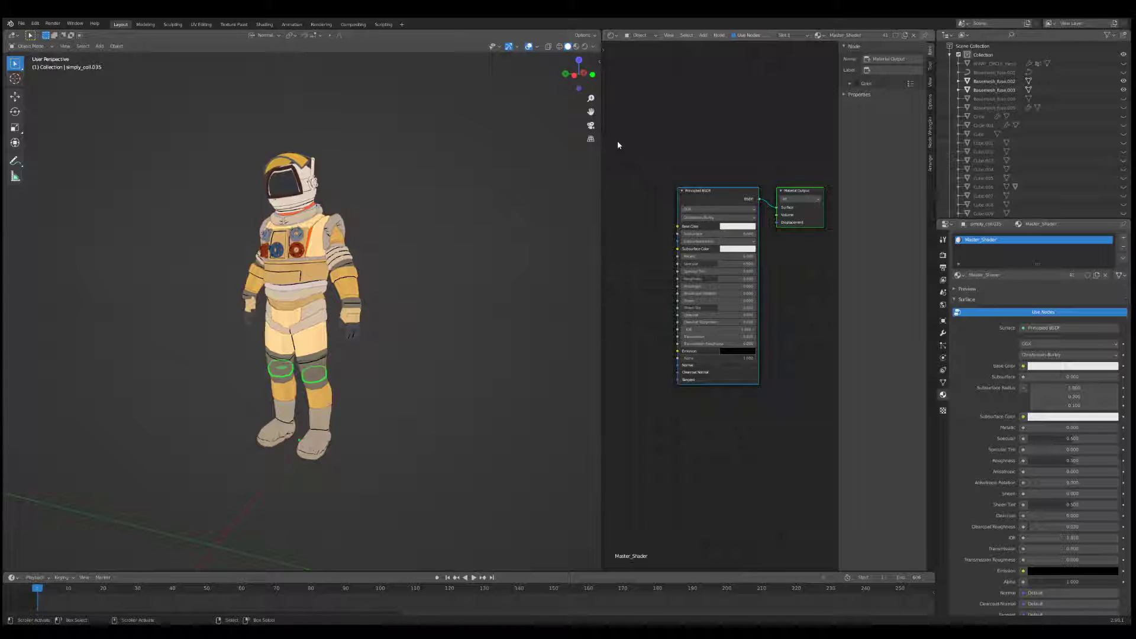
Switch the 3D viewport to rendered shading and change the scene's colour management view transform
click(585, 46)
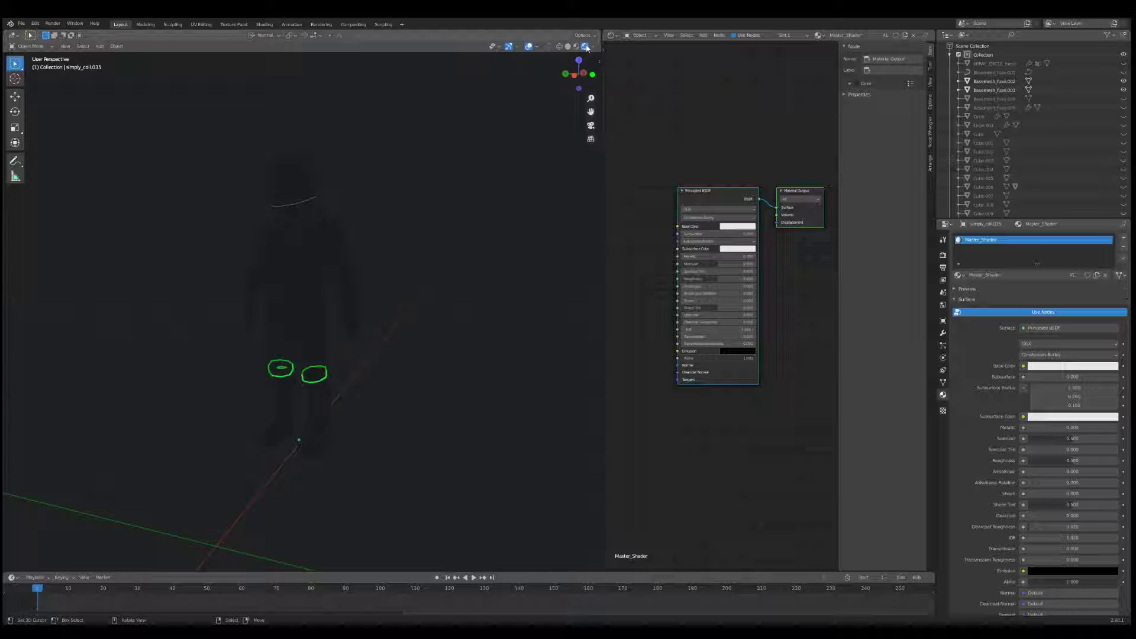
middle_drag(406, 126, 423, 142)
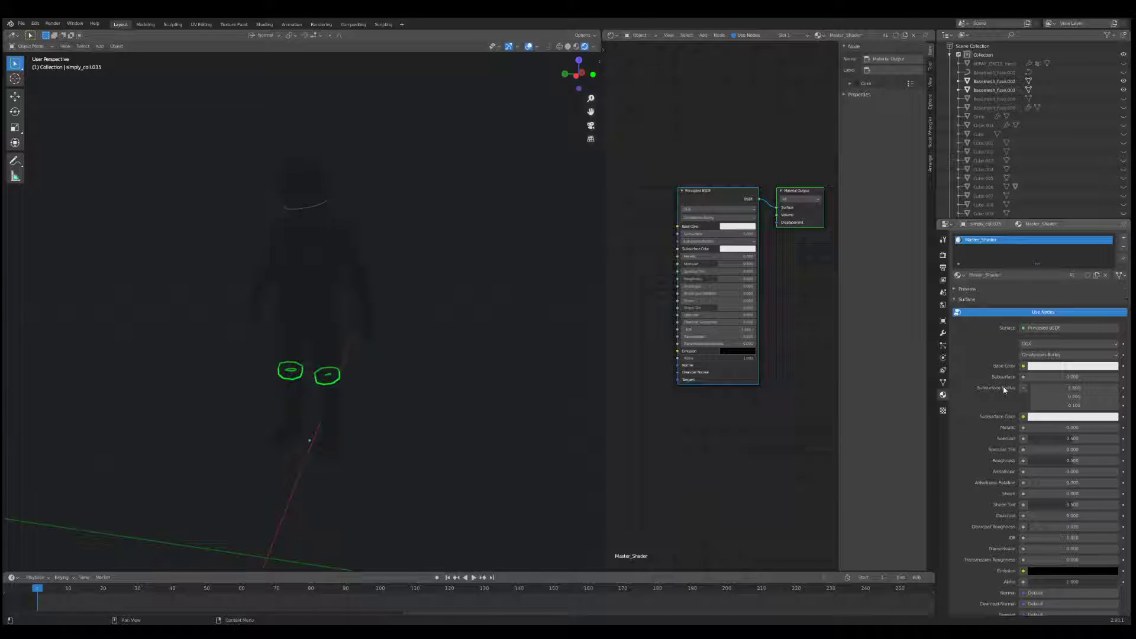
click(943, 256)
click(1059, 482)
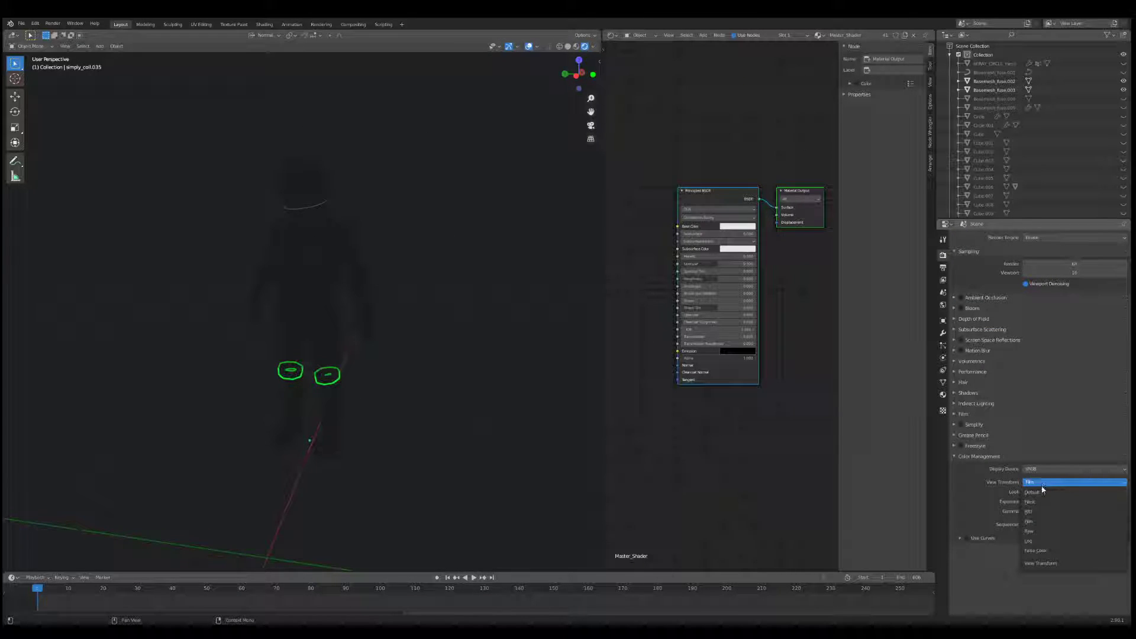
click(1035, 505)
Add a Sun light and rotate it freely so it illuminates the front of the astronaut
scroll(378, 334, up, 4)
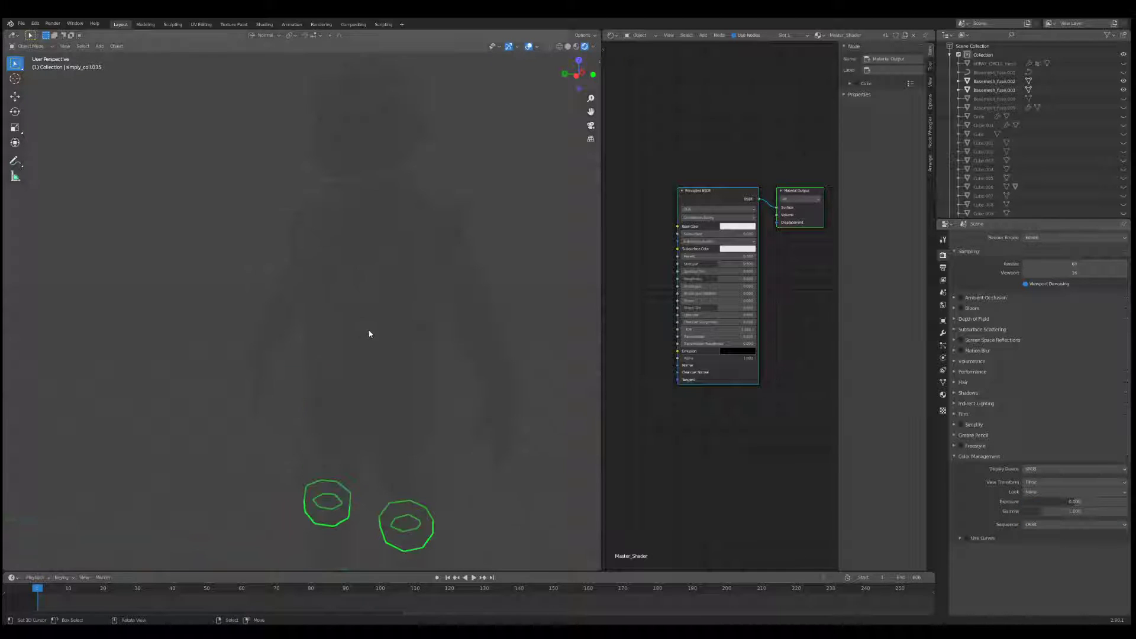
middle_drag(369, 333, 429, 349)
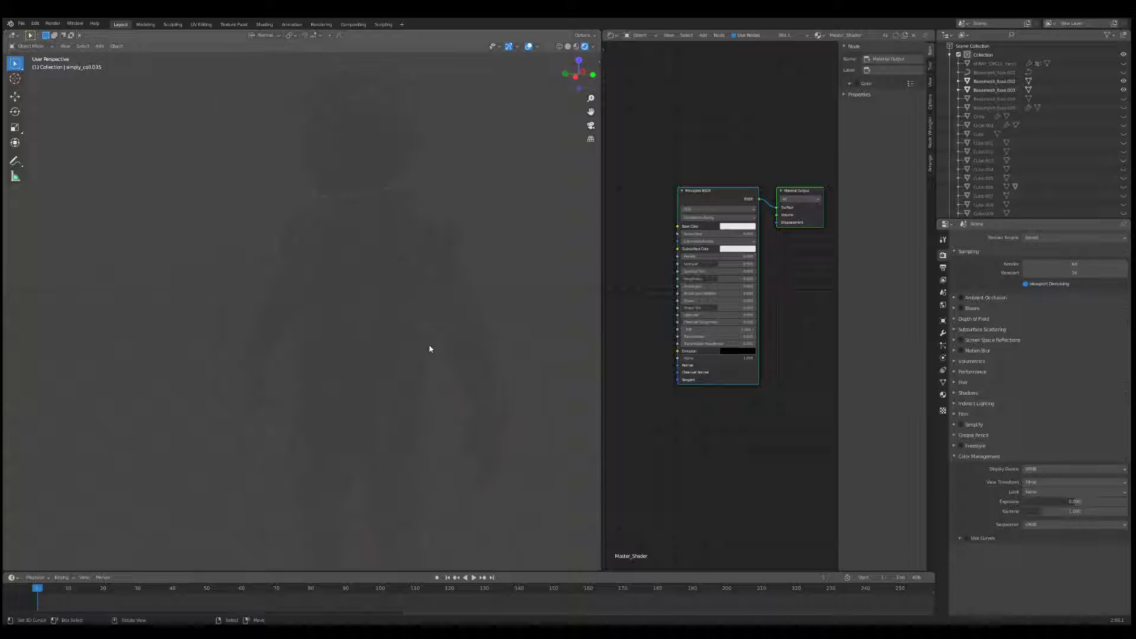
key(shift+a)
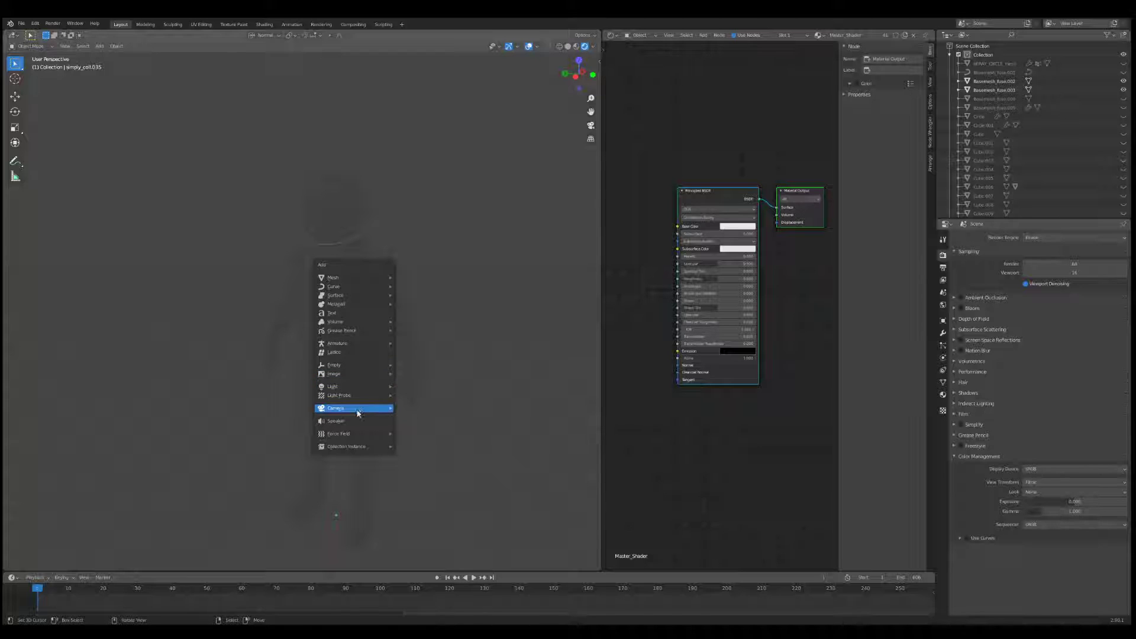
mouse_move(367, 388)
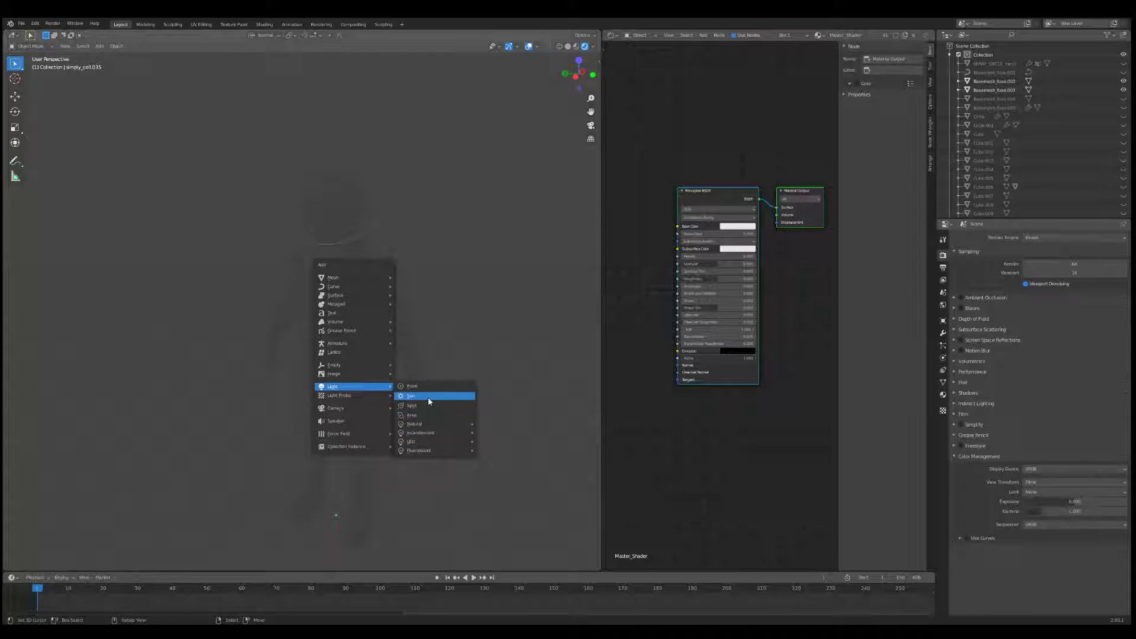
click(428, 396)
key(r)
key(r)
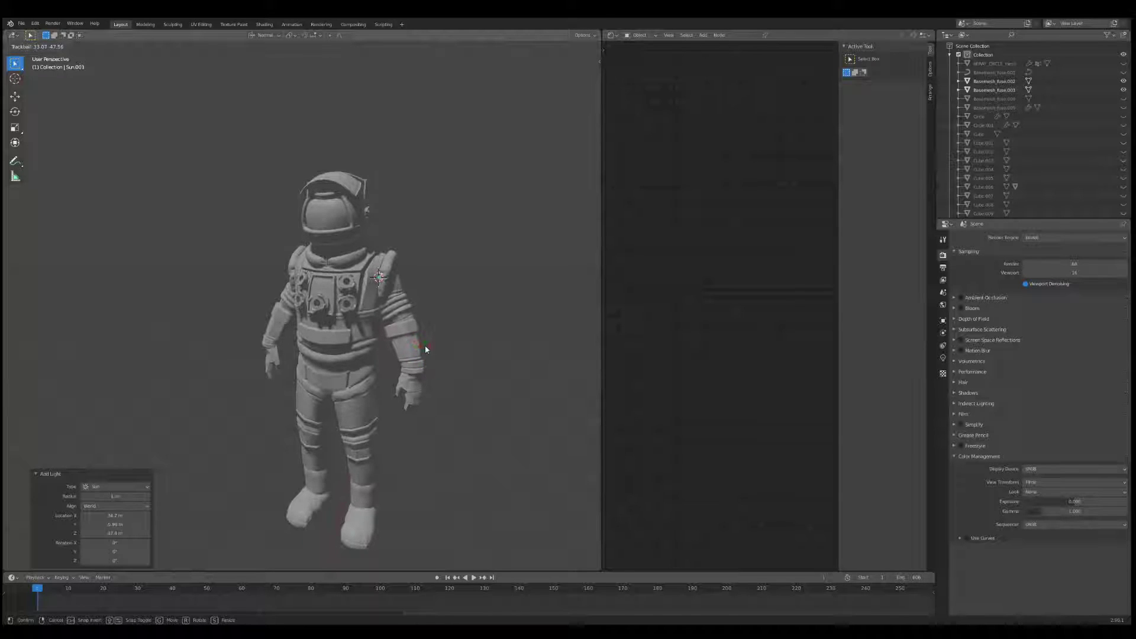
click(424, 346)
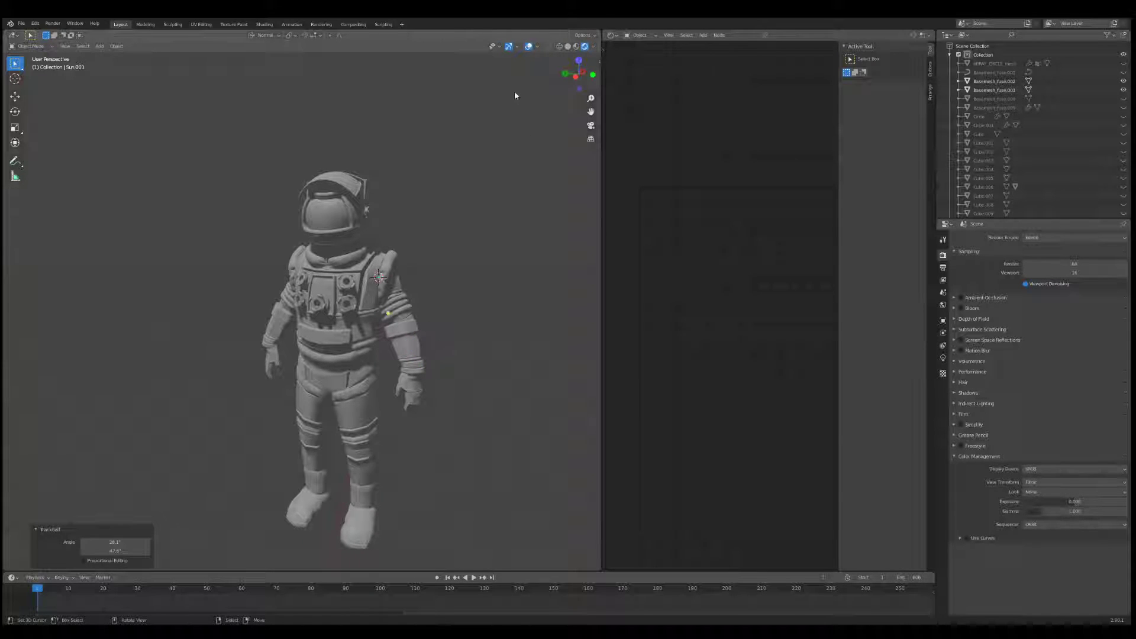
Compare solid and rendered shading of the suit, and check the helmet's and chest panel's material nodes
click(569, 47)
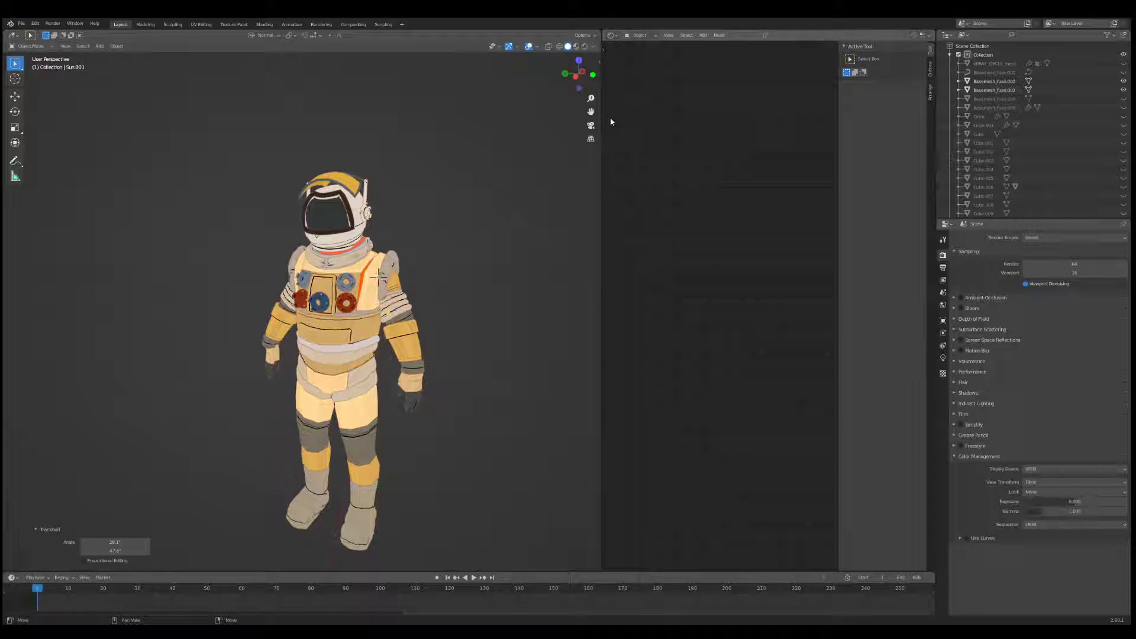
click(585, 46)
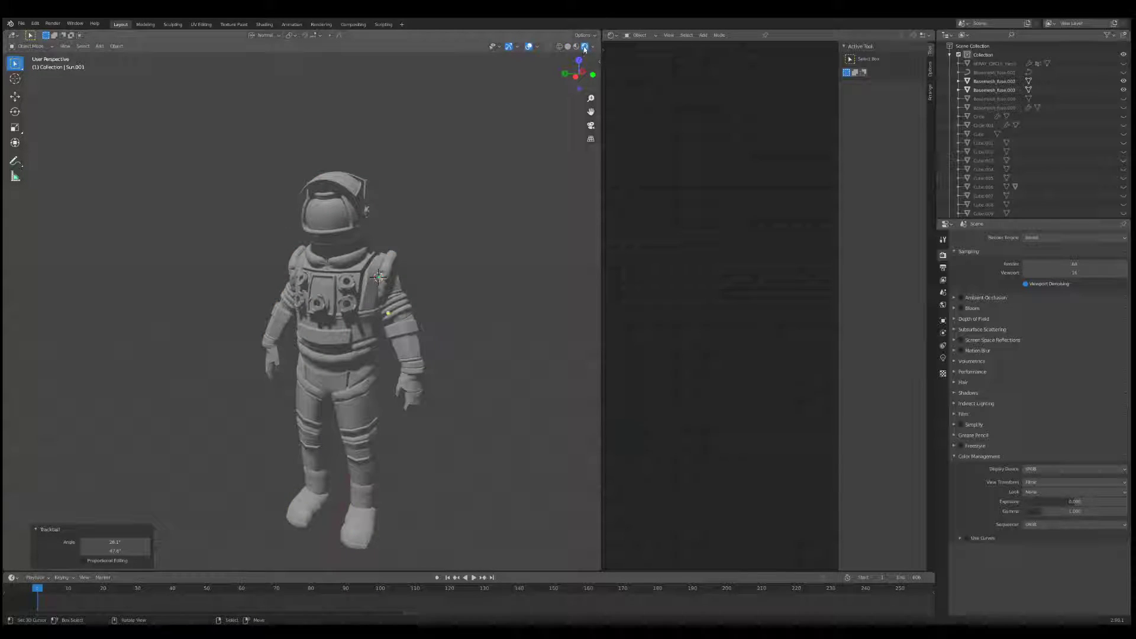
click(322, 233)
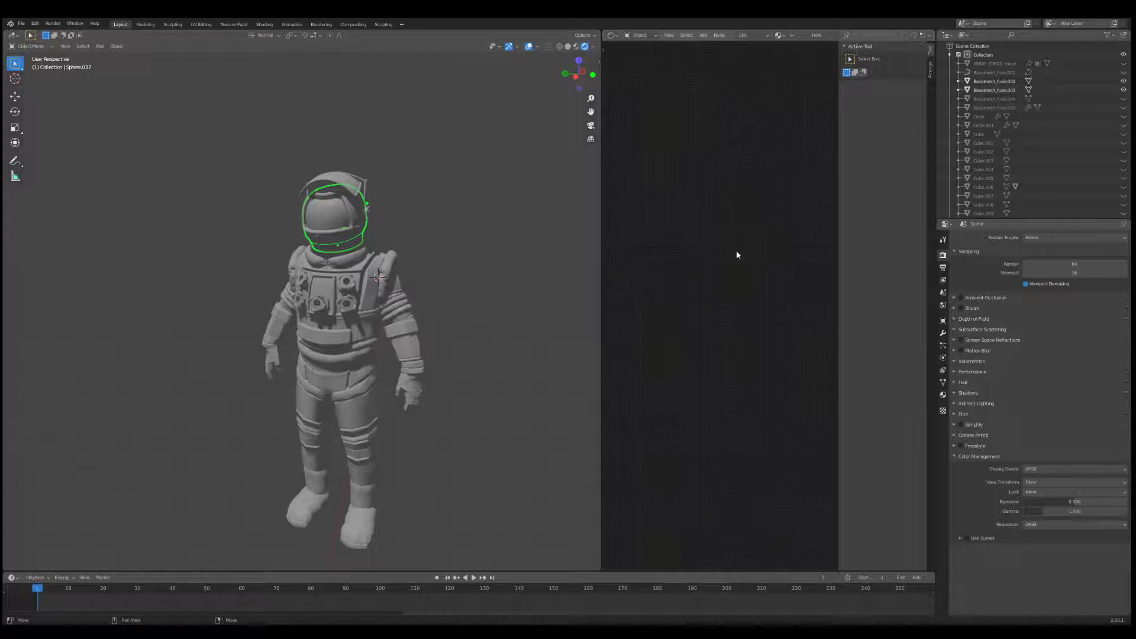
click(328, 293)
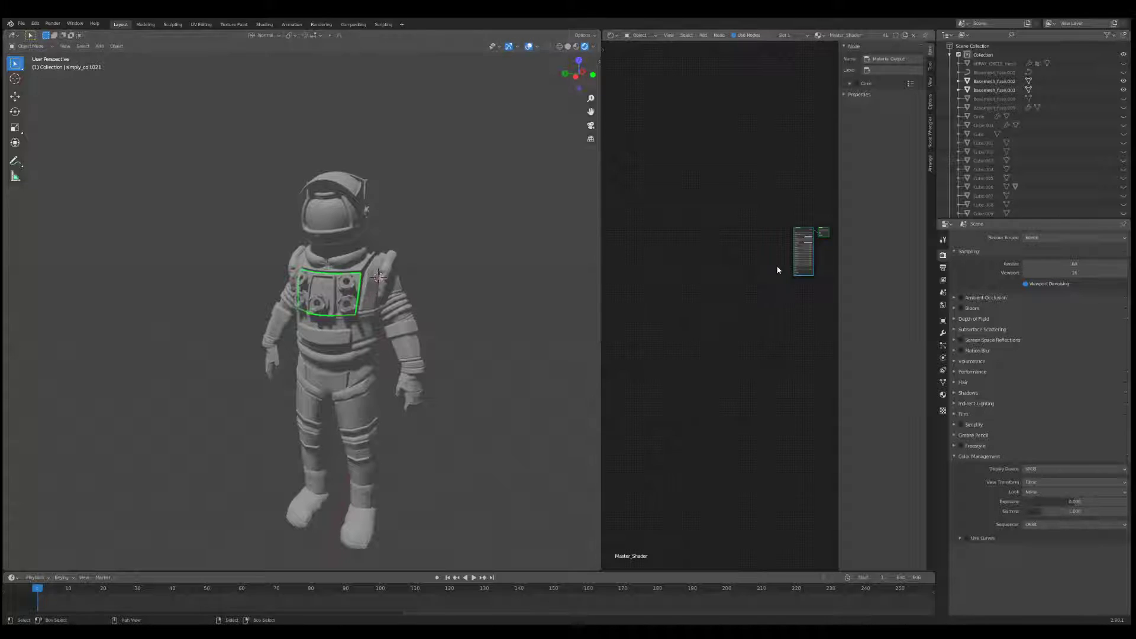
scroll(678, 269, up, 4)
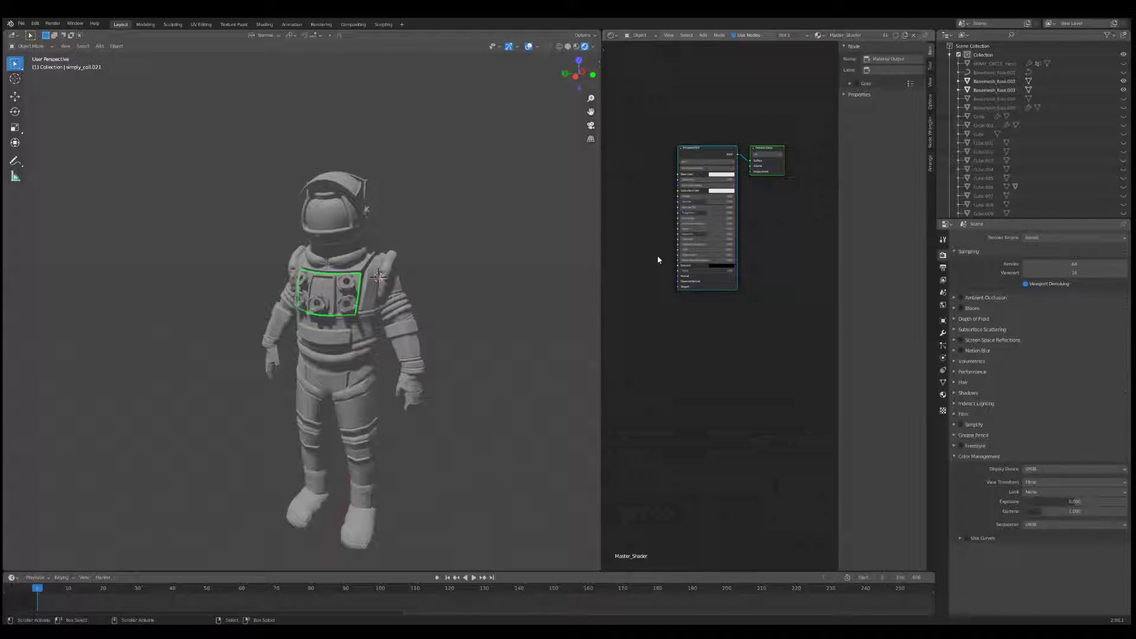
Select all suit parts with the chest panel active and link its Master_Shader material to them
key(a)
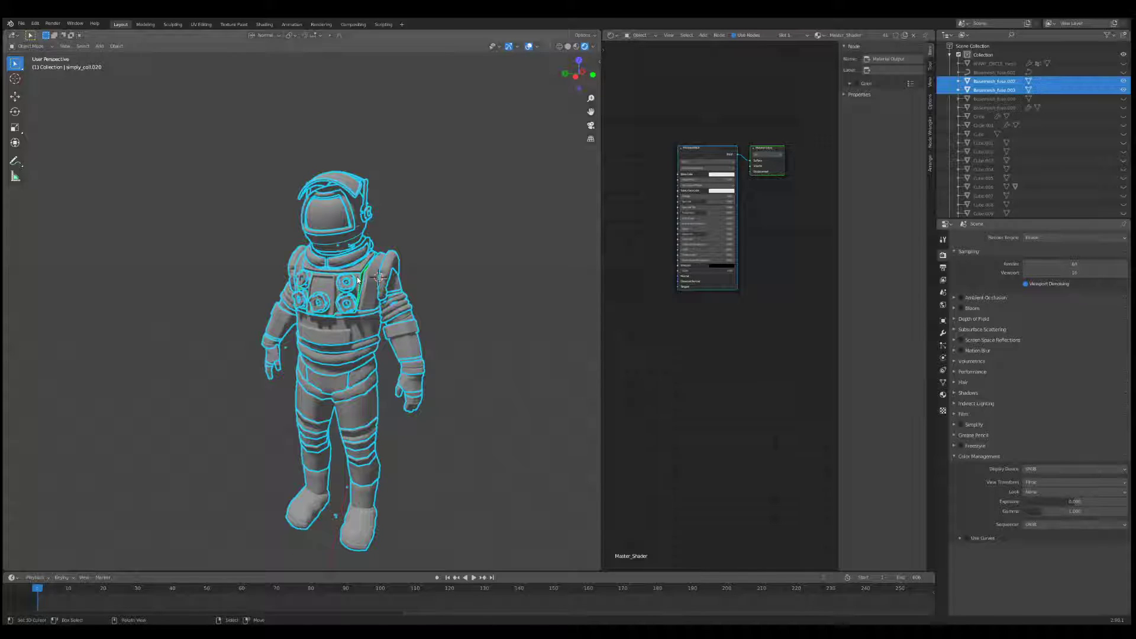
right_click(357, 280)
key(a)
right_click(358, 280)
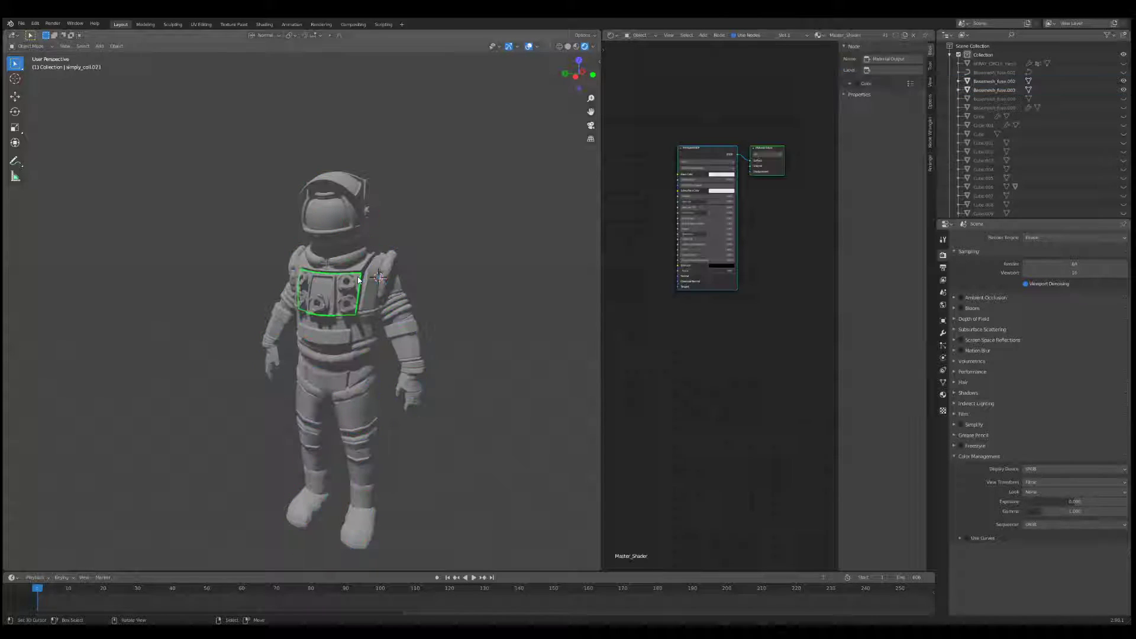
key(a)
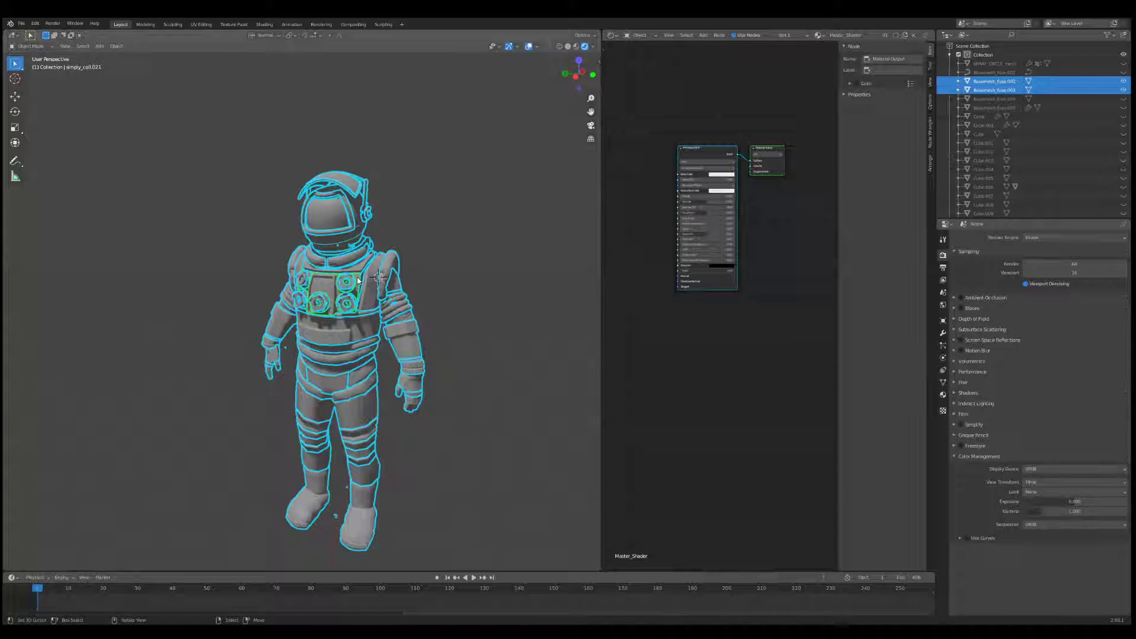
key(ctrl+l)
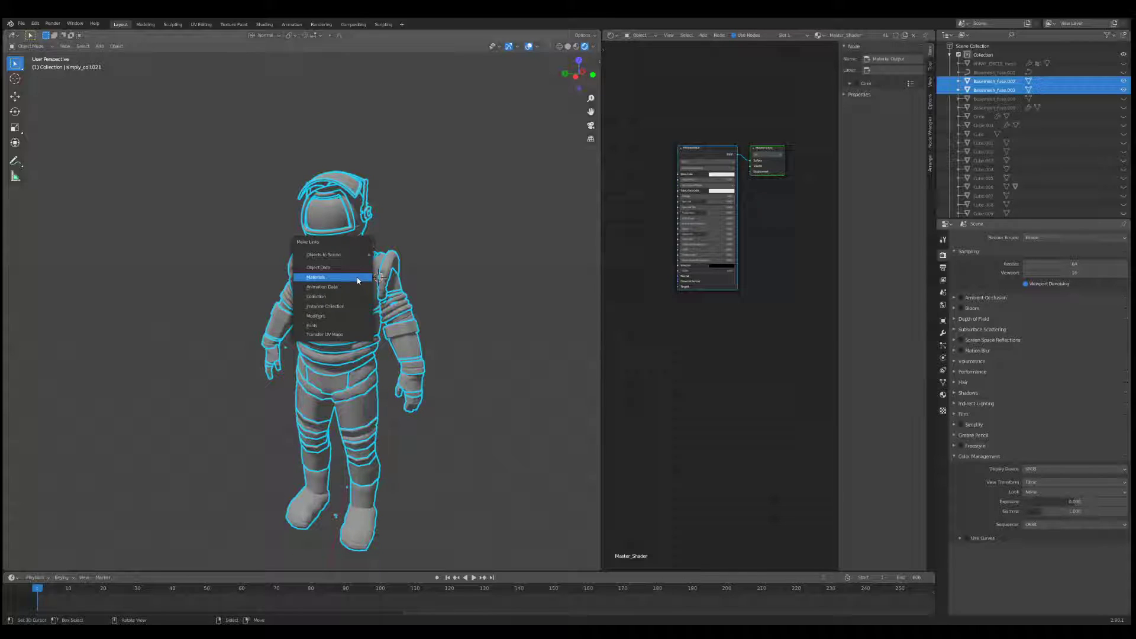
click(357, 279)
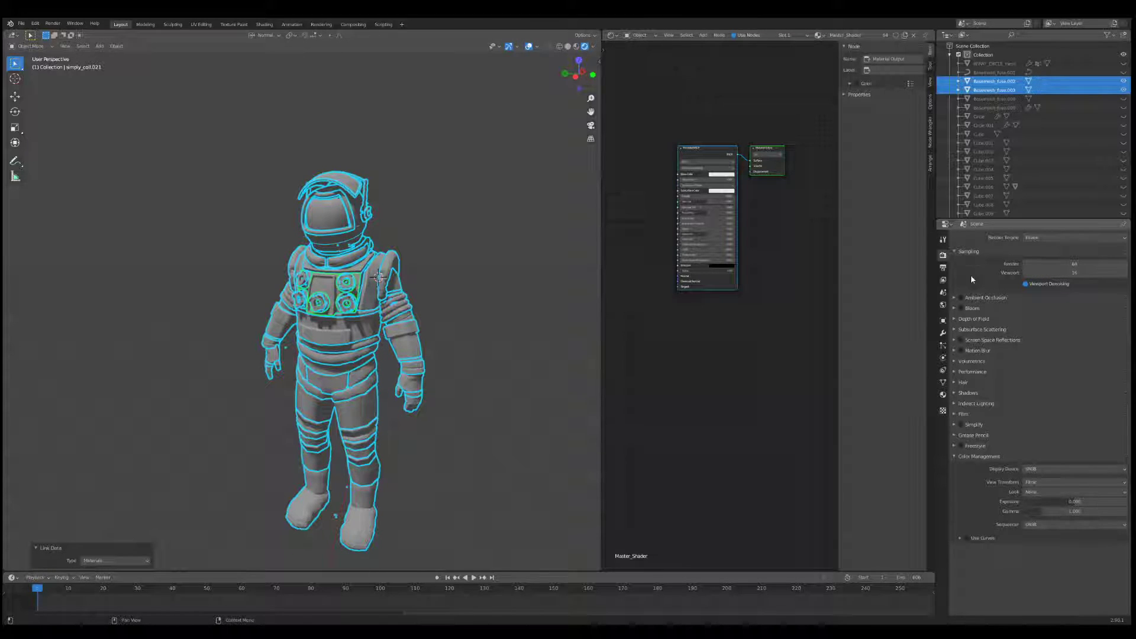
Check the material slots of the shoulder strap piece, helmet and visor for the linked Master_Shader material
click(943, 395)
click(382, 278)
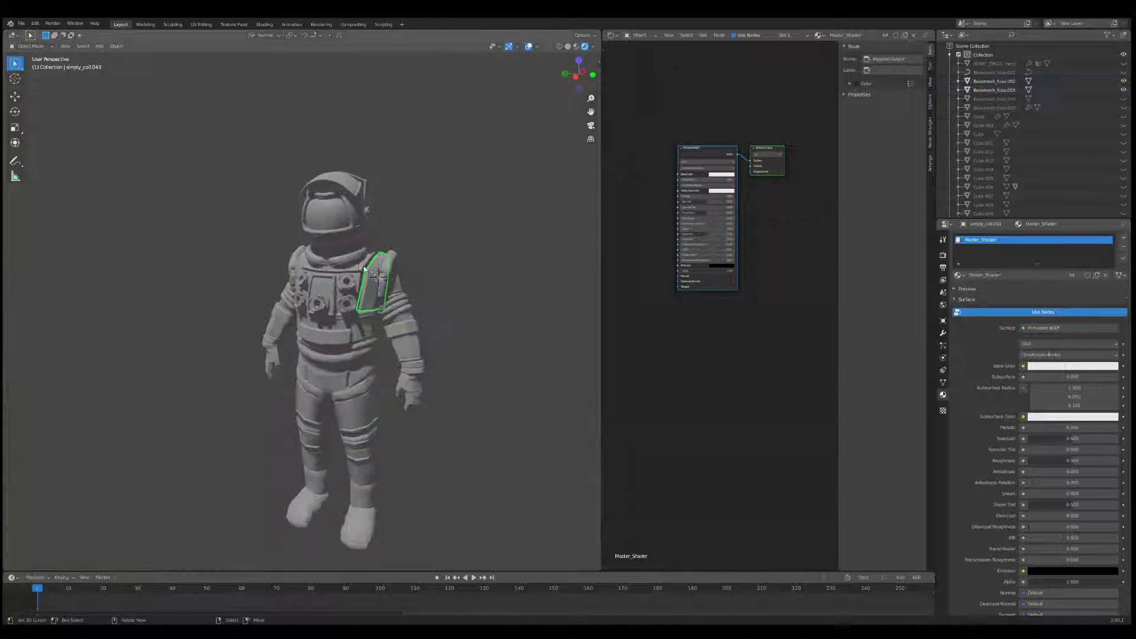
click(340, 233)
click(334, 213)
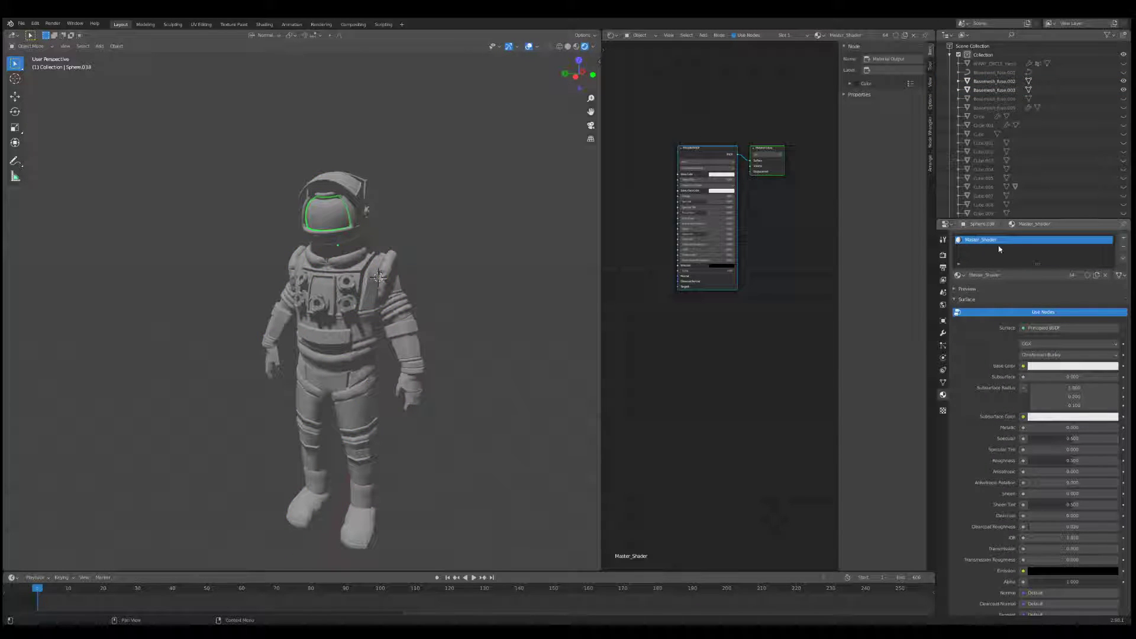
Check the thigh pieces, torso and chest dials for the shared Master_Shader material
right_click(342, 361)
right_click(359, 417)
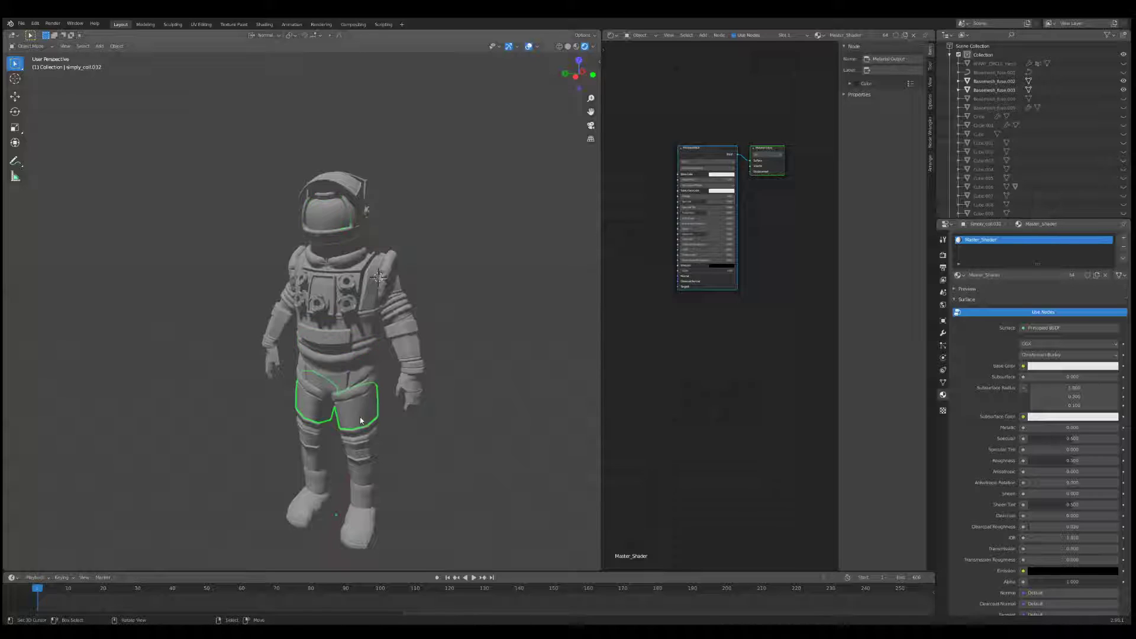
right_click(347, 295)
click(331, 256)
click(322, 299)
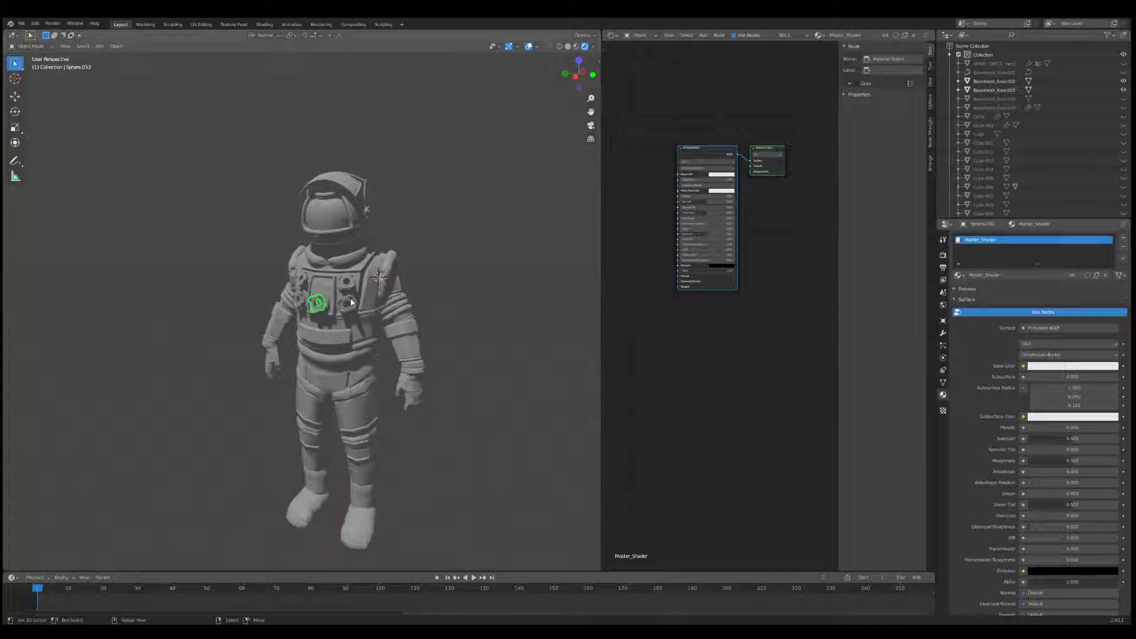
click(353, 285)
click(357, 284)
Widen the node editor and add an Object Info node beside the Principled BSDF
middle_drag(722, 333, 765, 394)
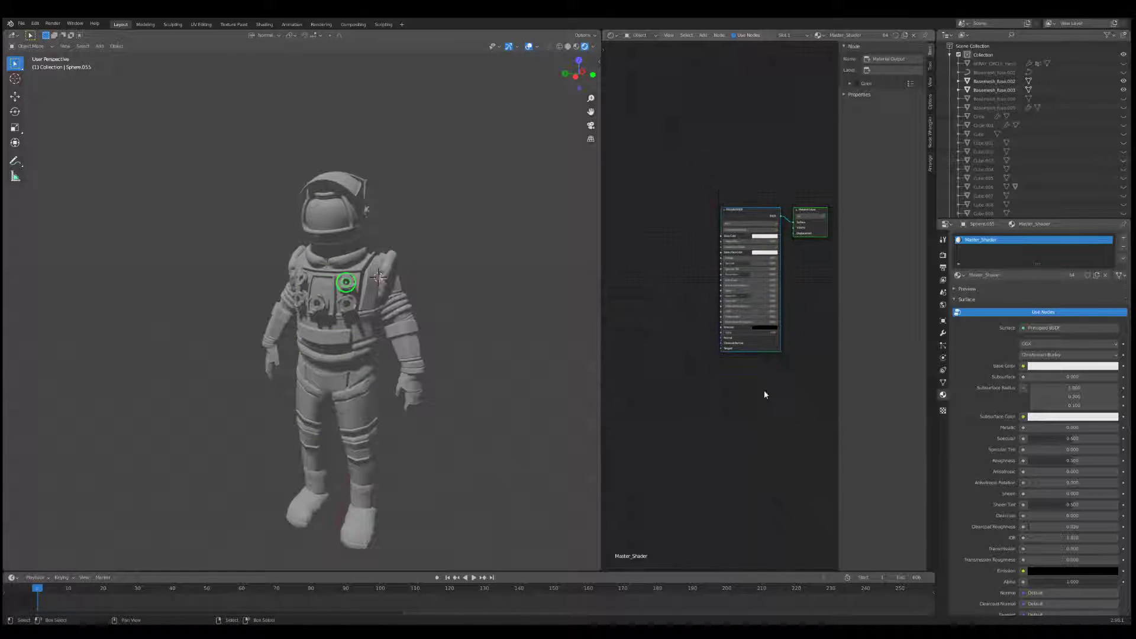
drag(603, 268, 564, 278)
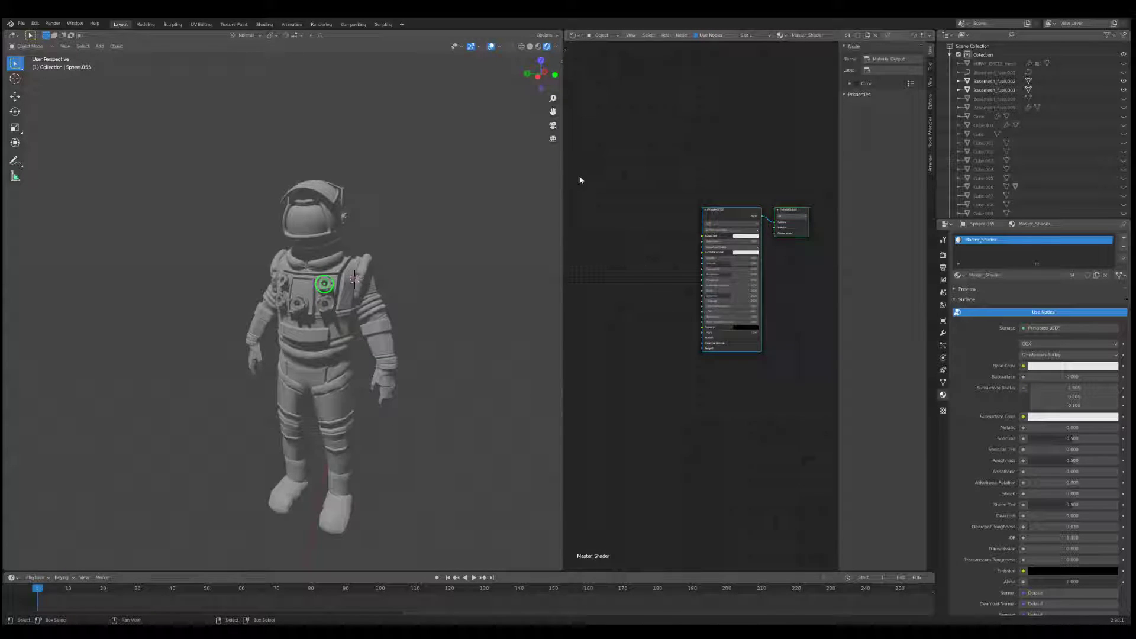
scroll(692, 213, up, 2)
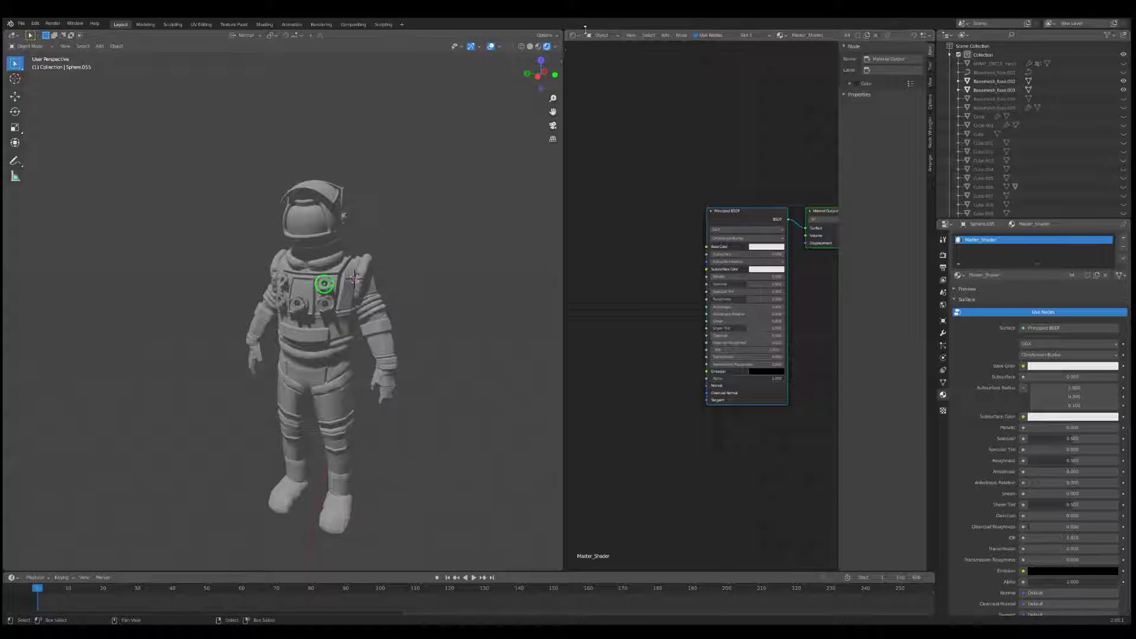
key(shift+a)
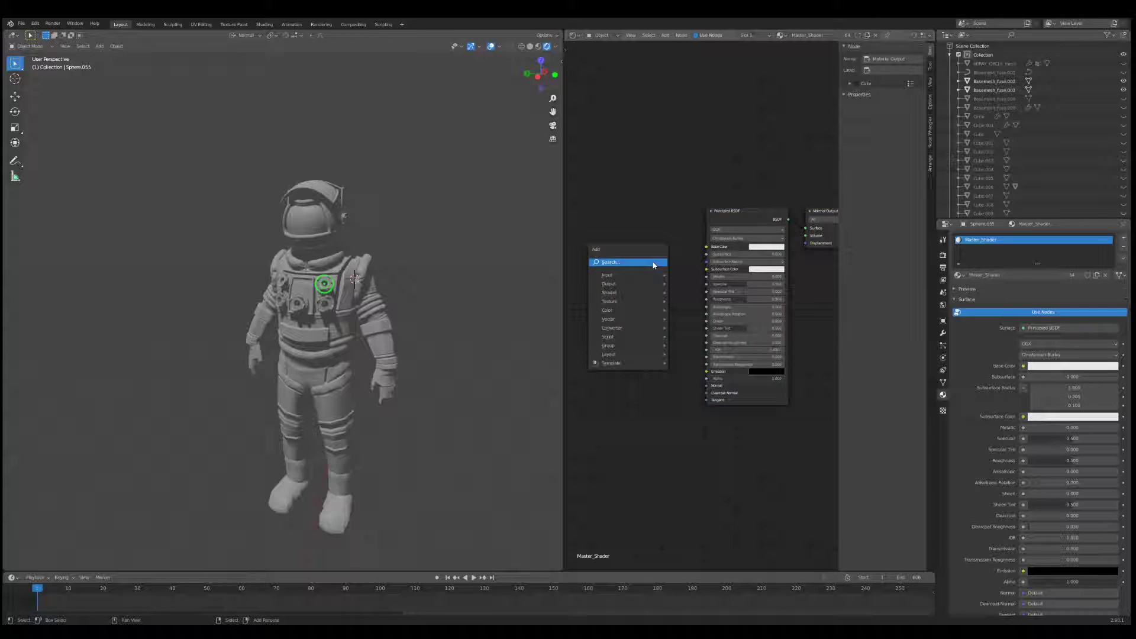
click(653, 262)
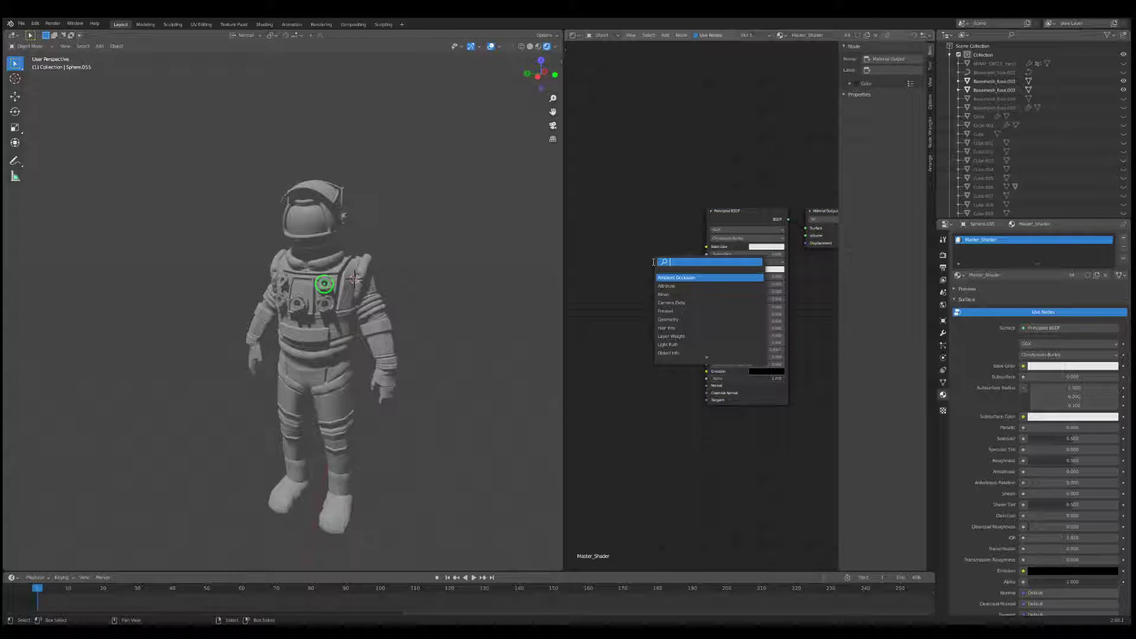
text(ob)
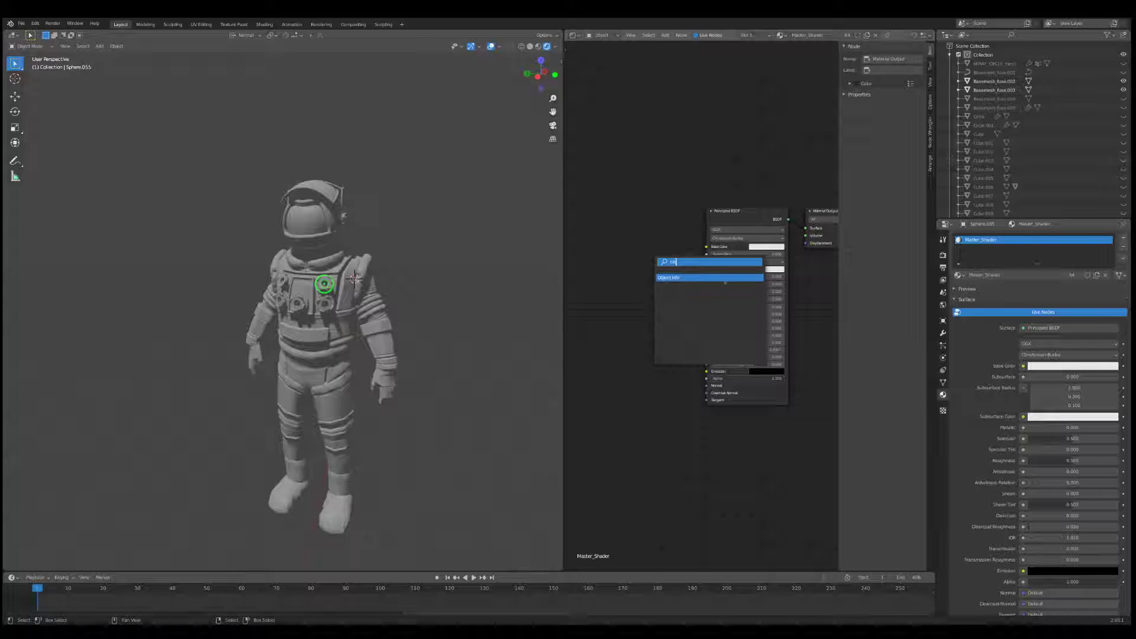
click(668, 302)
click(686, 229)
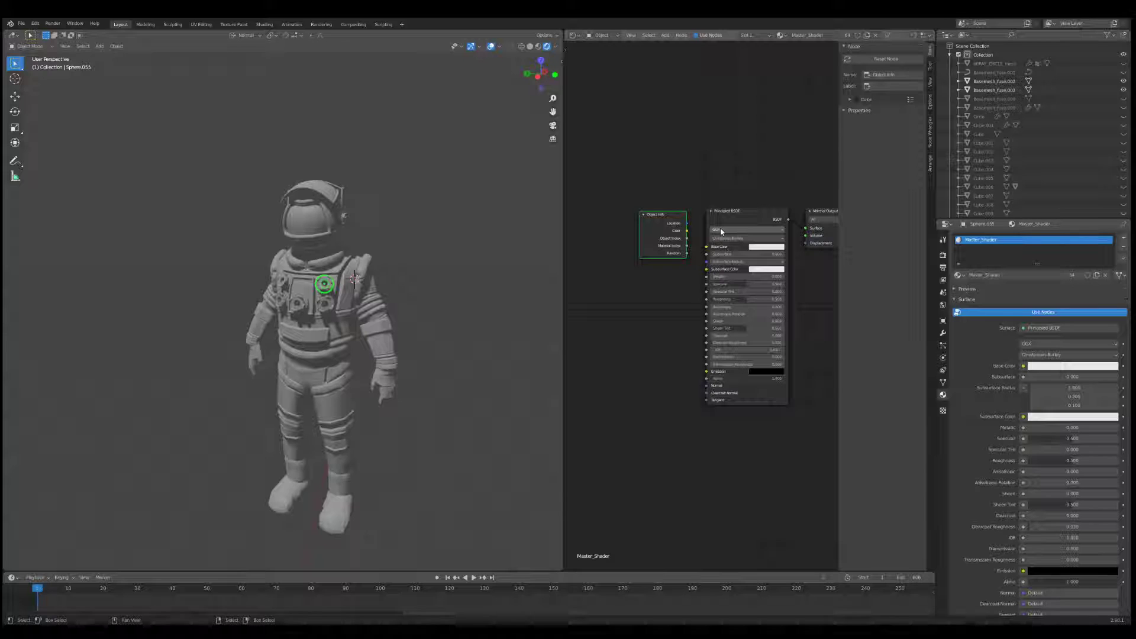
Connect the Object Info Color output to the Principled BSDF Base Color and view the coloured suit from several angles
drag(665, 223, 708, 225)
scroll(662, 241, up, 2)
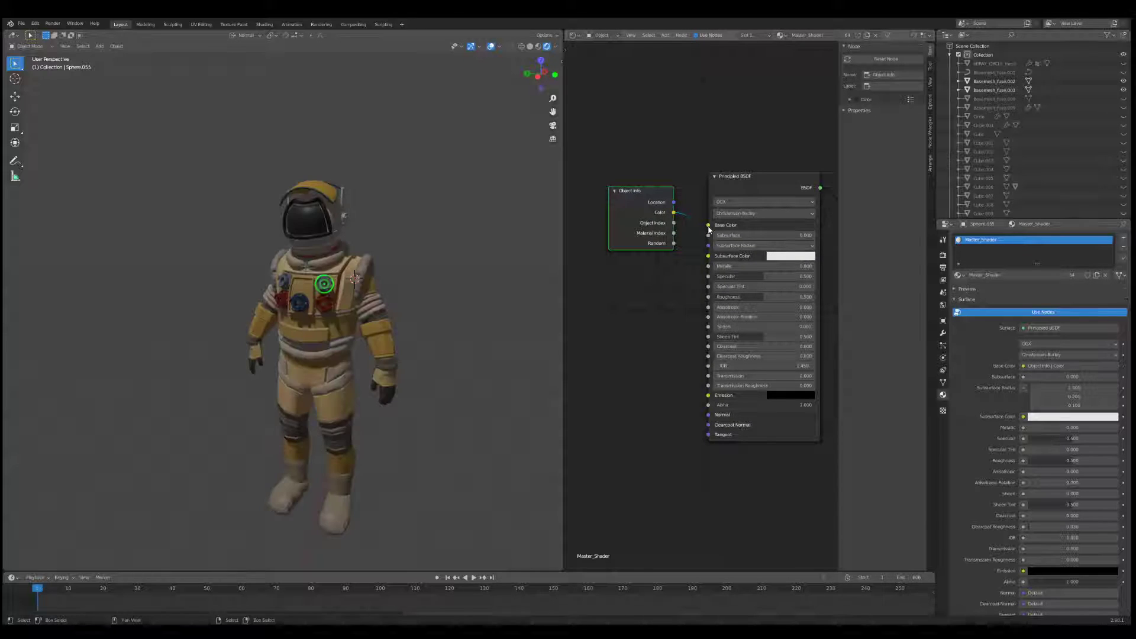
middle_drag(490, 242, 418, 264)
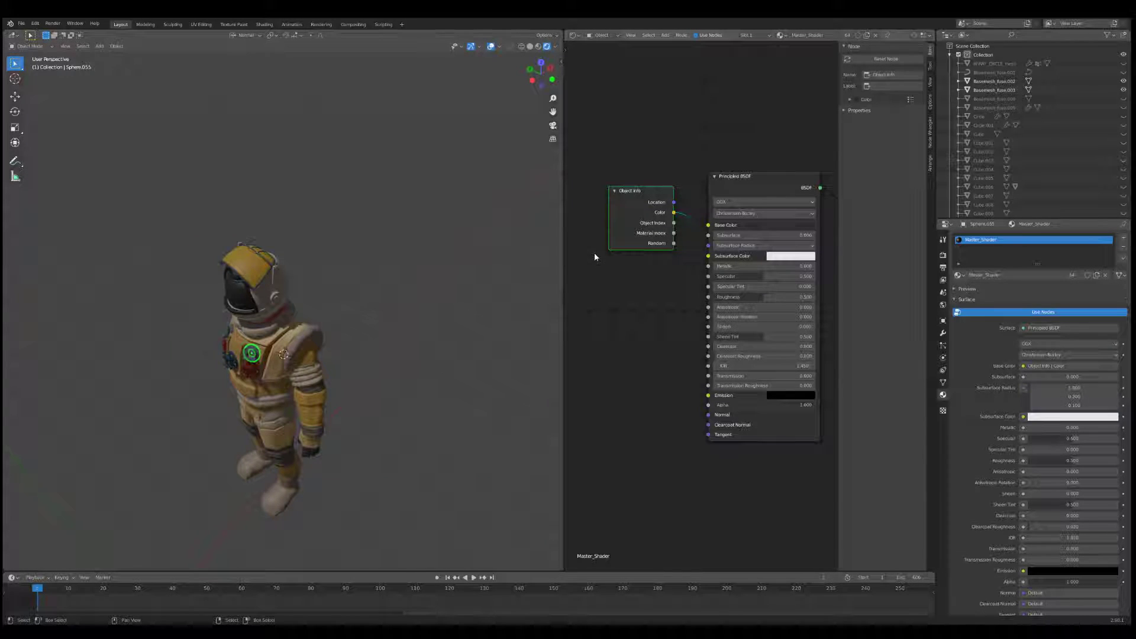
scroll(683, 273, down, 2)
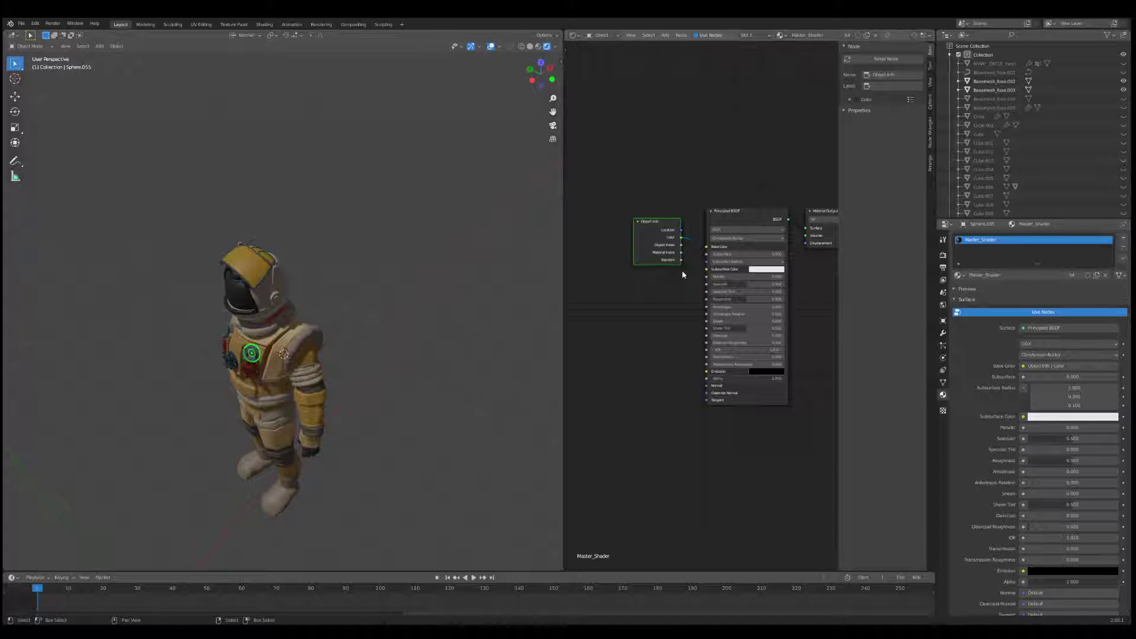
middle_drag(426, 258, 462, 257)
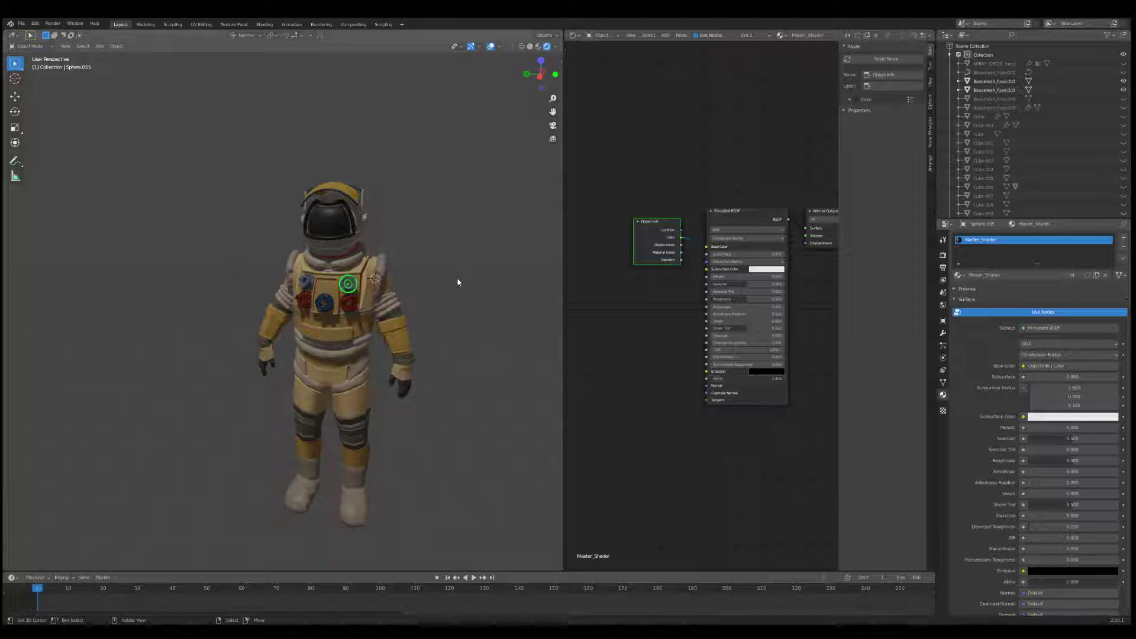
Move the Object Info node clear of the Principled BSDF, widen the node editor and add a Shader to RGB node below
drag(655, 231, 634, 227)
drag(564, 278, 518, 278)
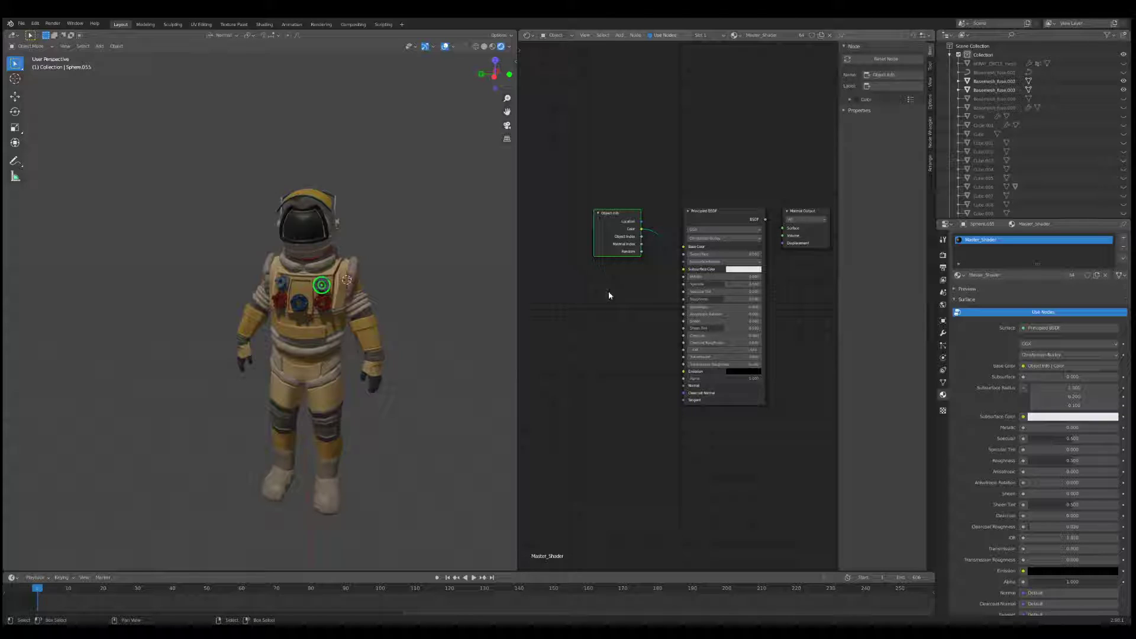
key(shift+a)
click(613, 295)
text(Shader)
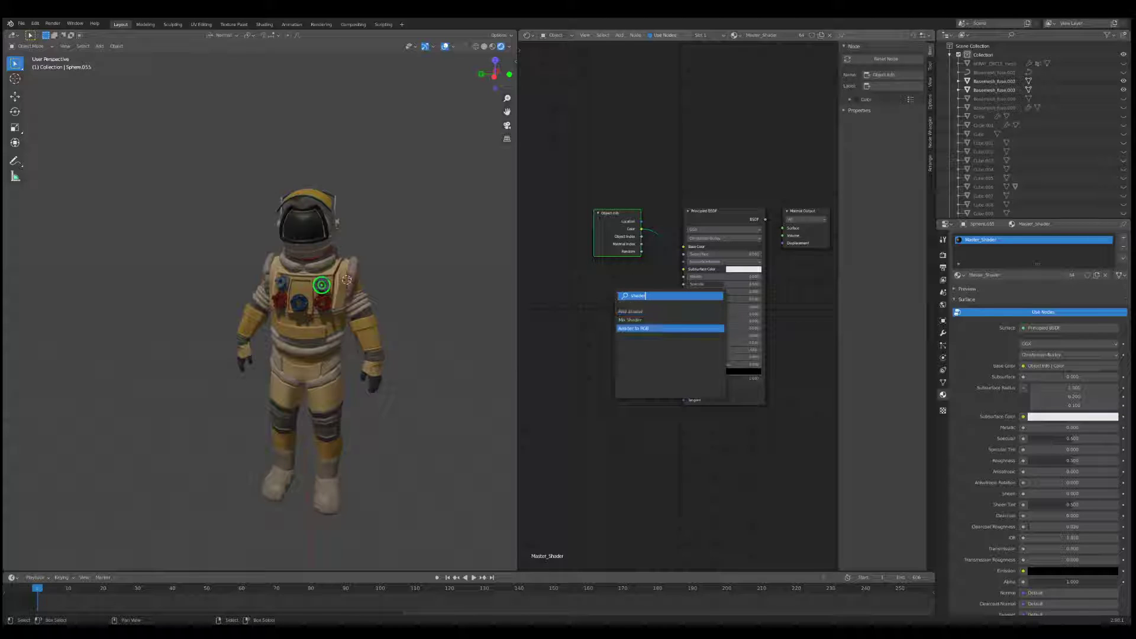
click(678, 329)
click(619, 322)
middle_drag(620, 325, 698, 324)
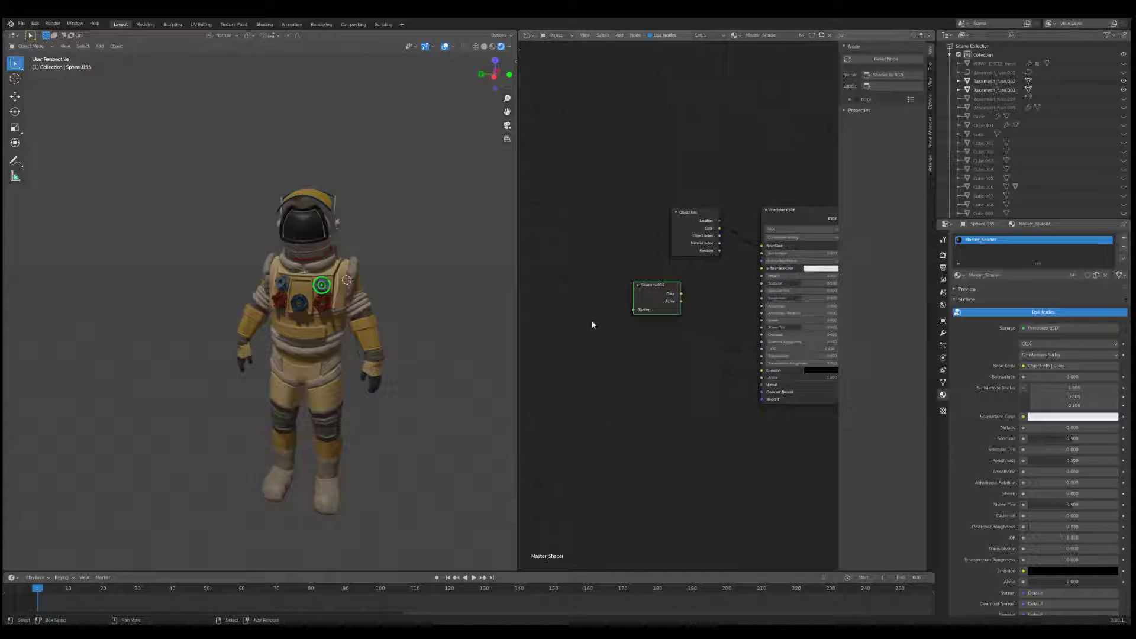
Add a Diffuse BSDF node, feed it into Shader to RGB and preview that node's output on the suit
key(shift+a)
click(593, 322)
text(dif)
click(646, 336)
click(596, 311)
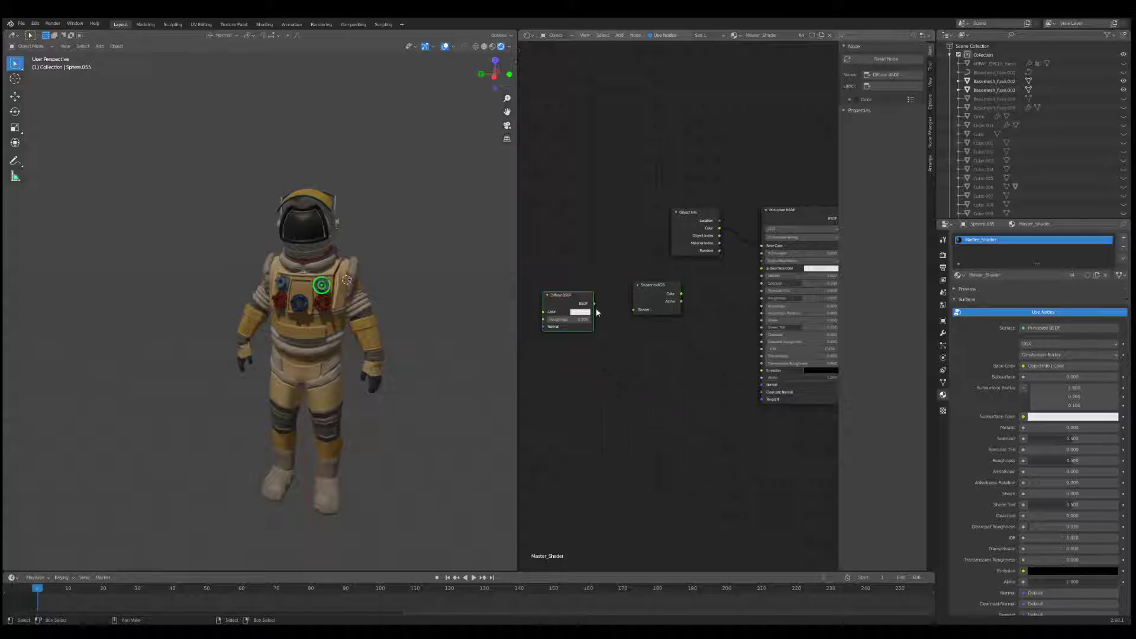
mouse_move(594, 303)
mouse_down()
mouse_move(641, 311)
mouse_move(612, 312)
mouse_up()
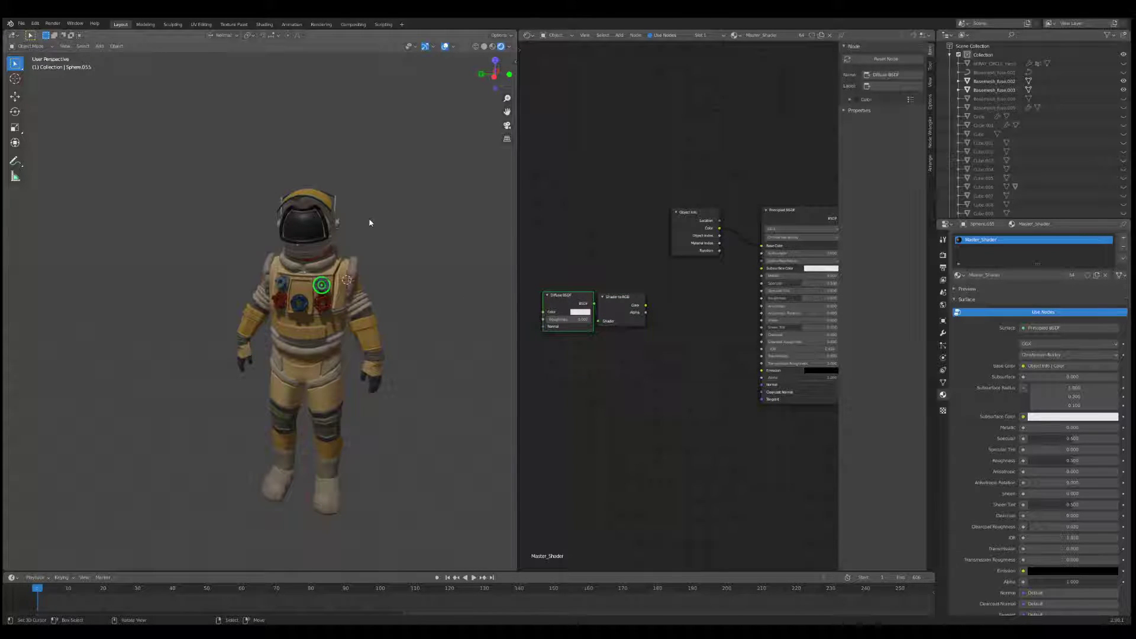
ctrl+shift+click(621, 303)
middle_drag(373, 254, 233, 266)
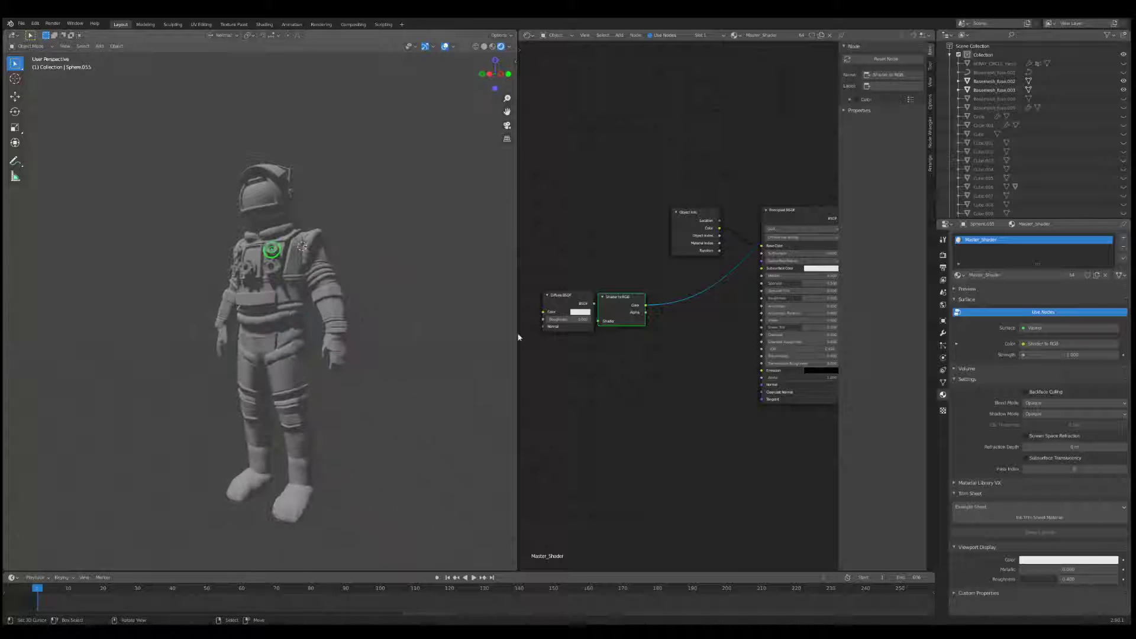
Insert a ColorRamp node after Shader to RGB and arrange the three nodes in a compact row
key(shift+a)
text(scolor)
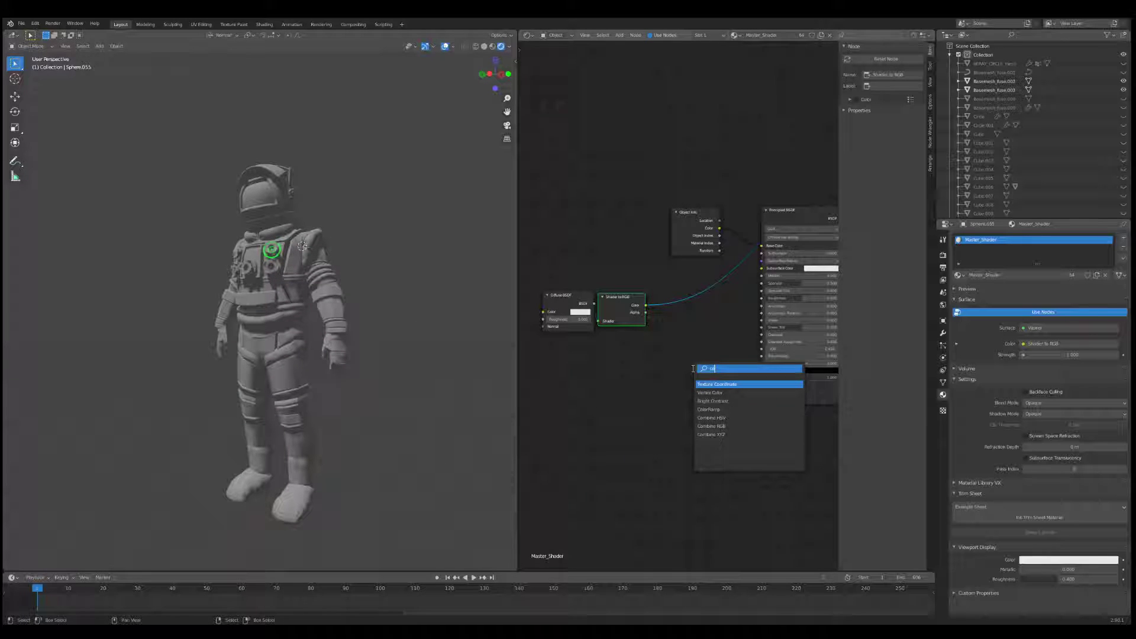
click(704, 393)
click(656, 296)
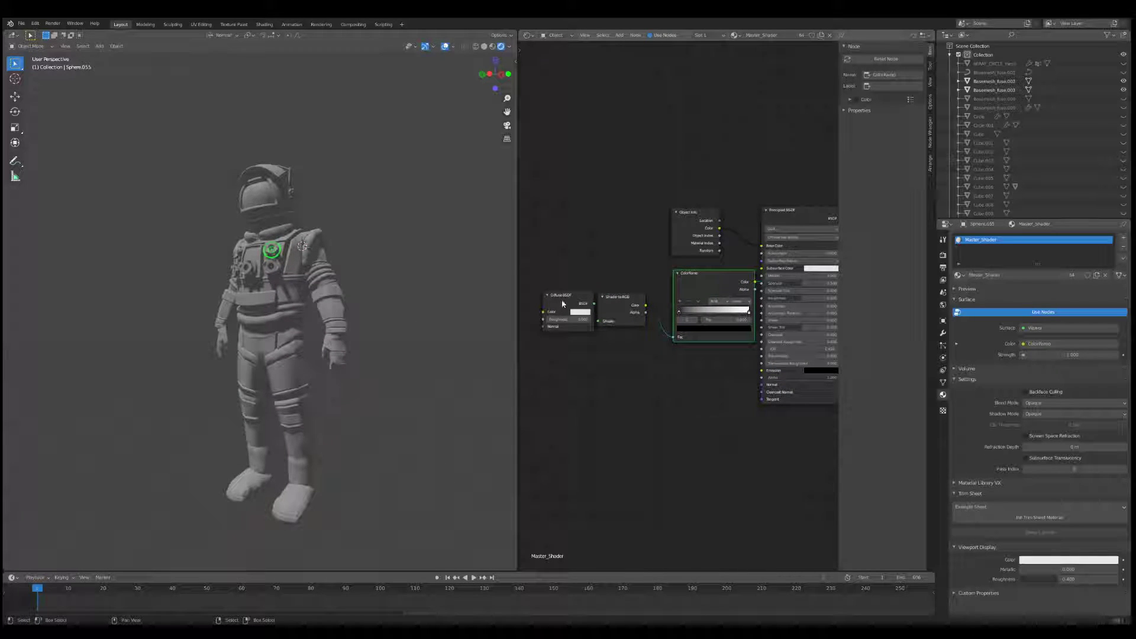
drag(562, 304, 597, 304)
drag(725, 281, 687, 283)
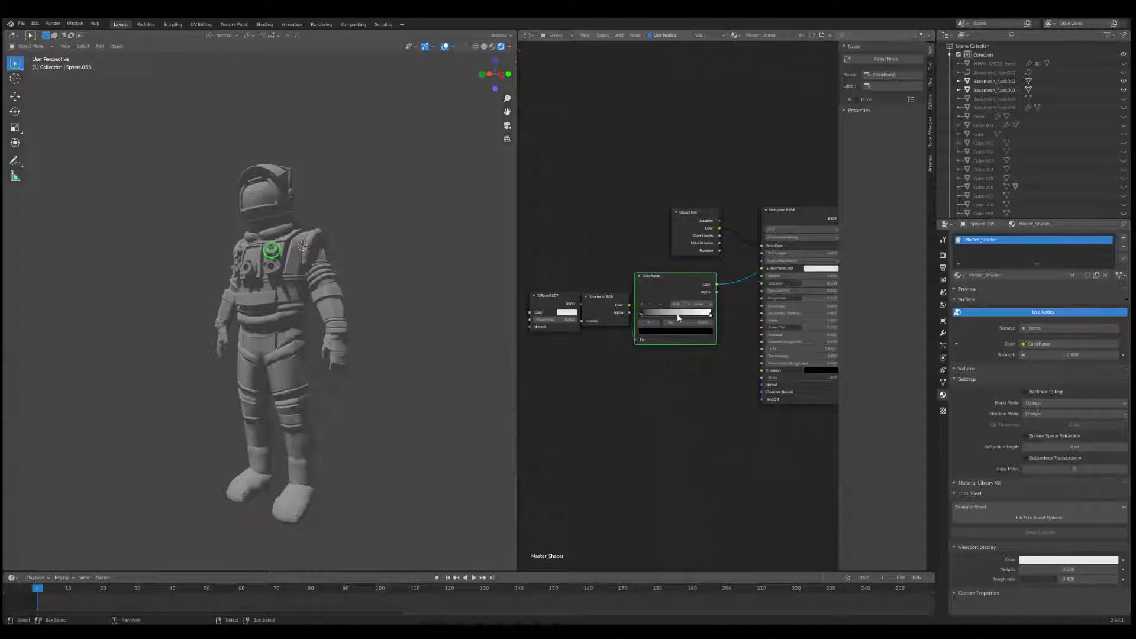
Try the ColorRamp's black stop at about 0.21, inspect the helmet's shading and return the stop to the start
scroll(678, 318, up, 2)
mouse_move(631, 316)
mouse_down()
mouse_move(678, 320)
mouse_move(649, 319)
mouse_up()
scroll(355, 266, up, 6)
mouse_move(355, 266)
middle_down()
mouse_move(407, 291)
mouse_move(353, 288)
middle_up()
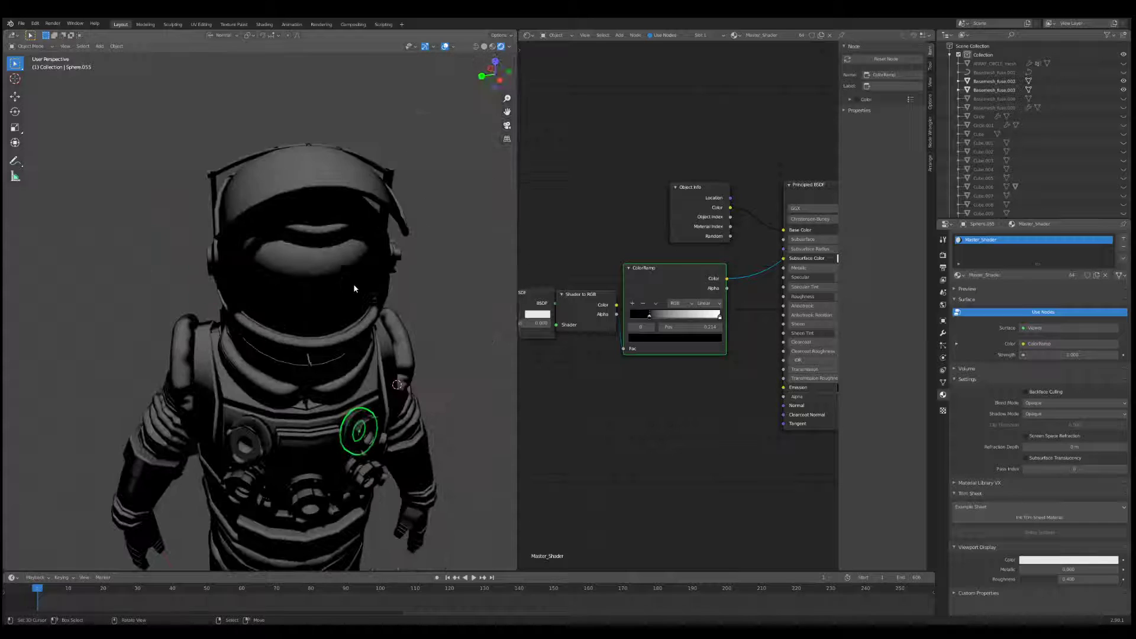
scroll(379, 278, up, 5)
drag(649, 317, 631, 315)
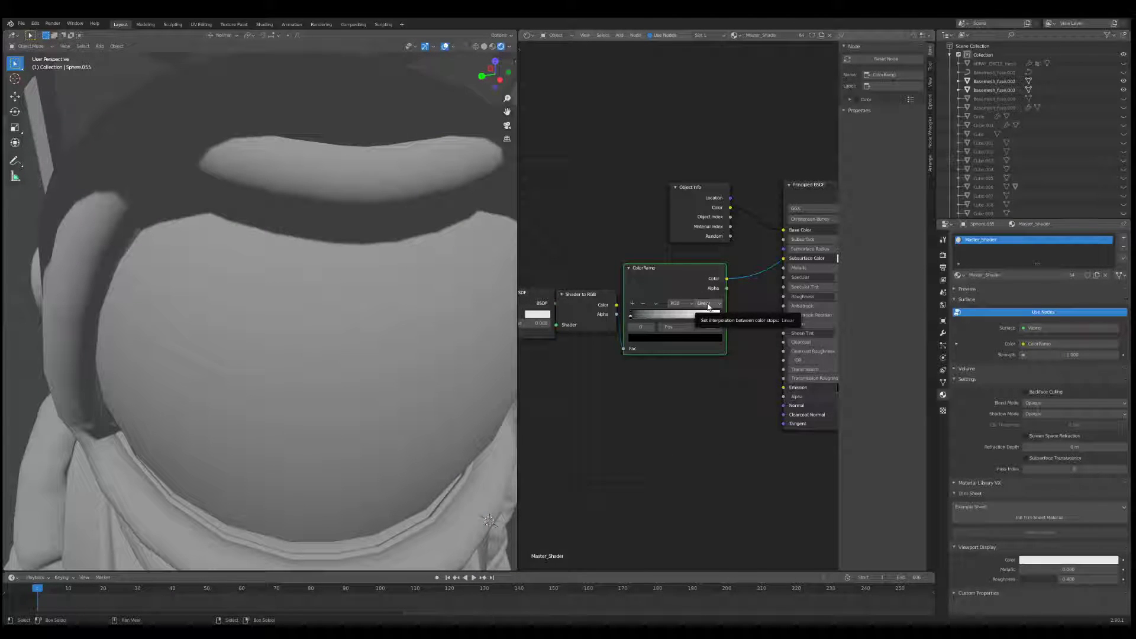
Try a hard shadow edge by bringing the ColorRamp's black and white stops together, and slide a stop back to the start
drag(631, 317, 645, 317)
drag(720, 319, 646, 317)
middle_drag(370, 442, 410, 410)
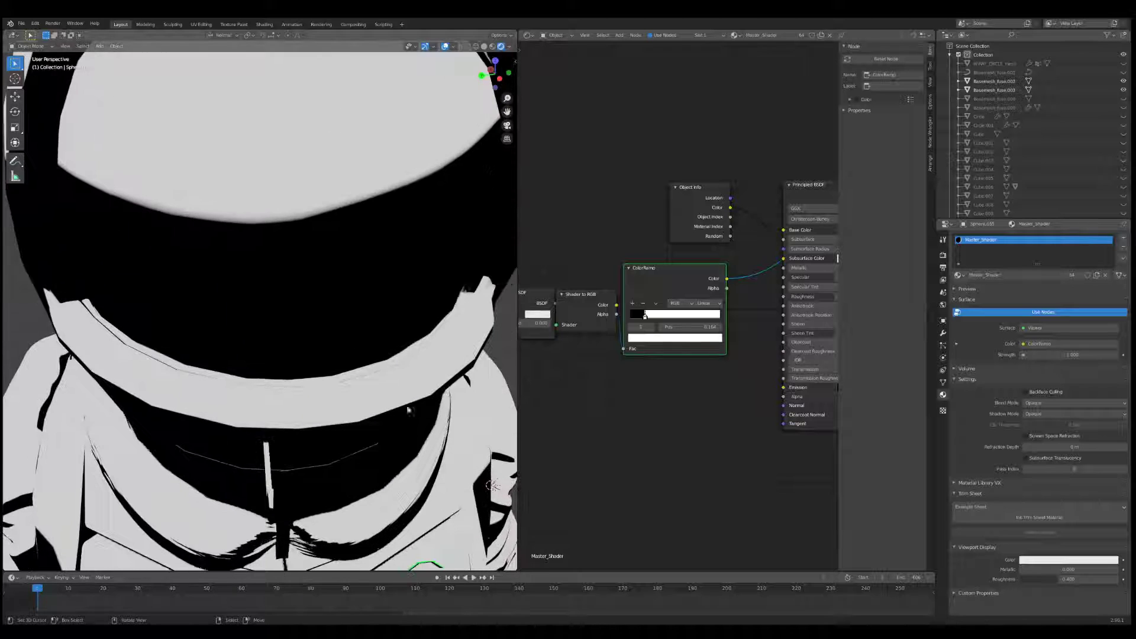
mouse_move(646, 318)
mouse_down()
mouse_move(665, 319)
mouse_move(598, 324)
mouse_up()
scroll(329, 227, down, 8)
scroll(676, 307, up, 6)
Add a third stop to the ColorRamp and make the first stop's colour dark grey
click(603, 302)
click(668, 357)
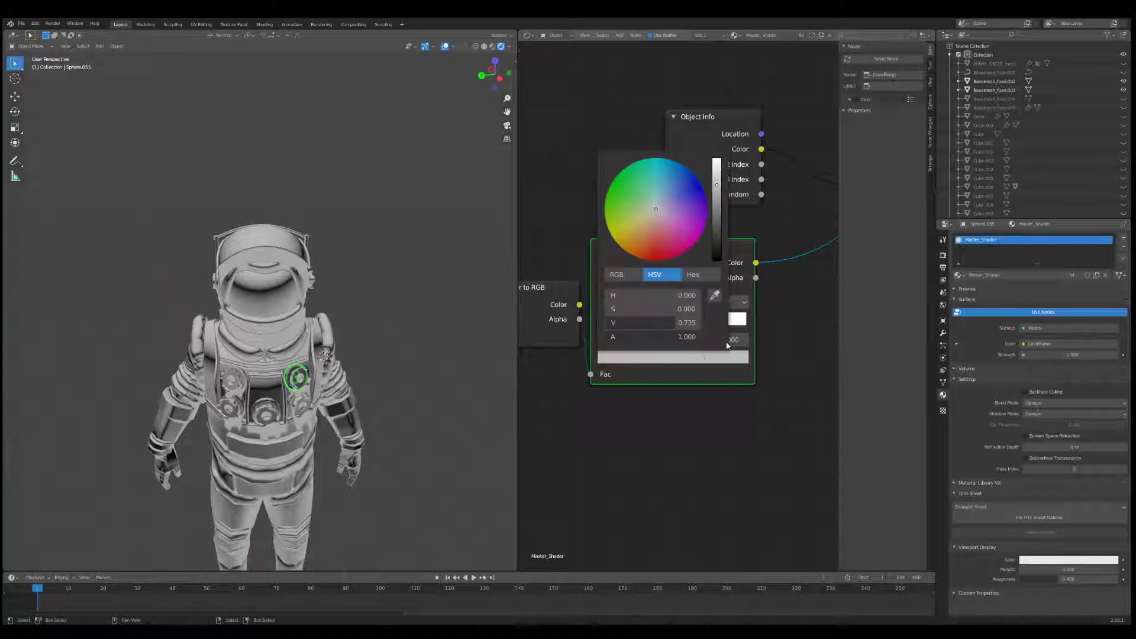
click(681, 357)
drag(717, 241, 716, 259)
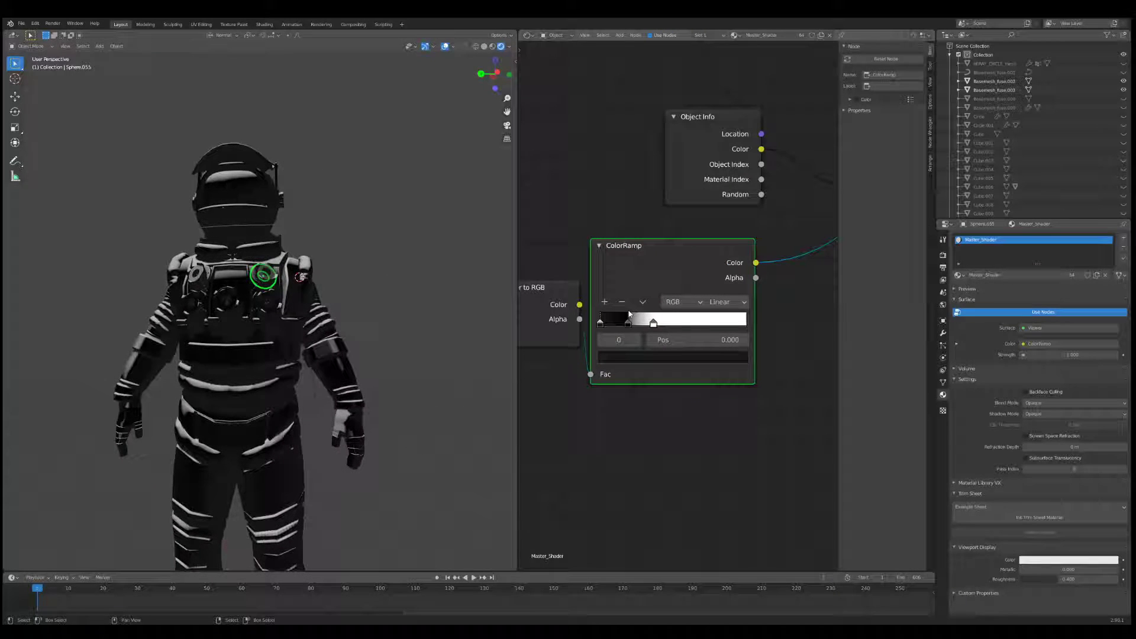
Tighten the ColorRamp's shadow transition by placing the white stop at 0.255 and check it on the suit
mouse_move(628, 323)
mouse_down()
mouse_move(610, 324)
mouse_move(638, 324)
mouse_up()
scroll(376, 310, down, 3)
mouse_move(376, 309)
middle_down()
mouse_move(432, 314)
mouse_move(345, 318)
mouse_move(384, 316)
middle_up()
scroll(345, 317, up, 5)
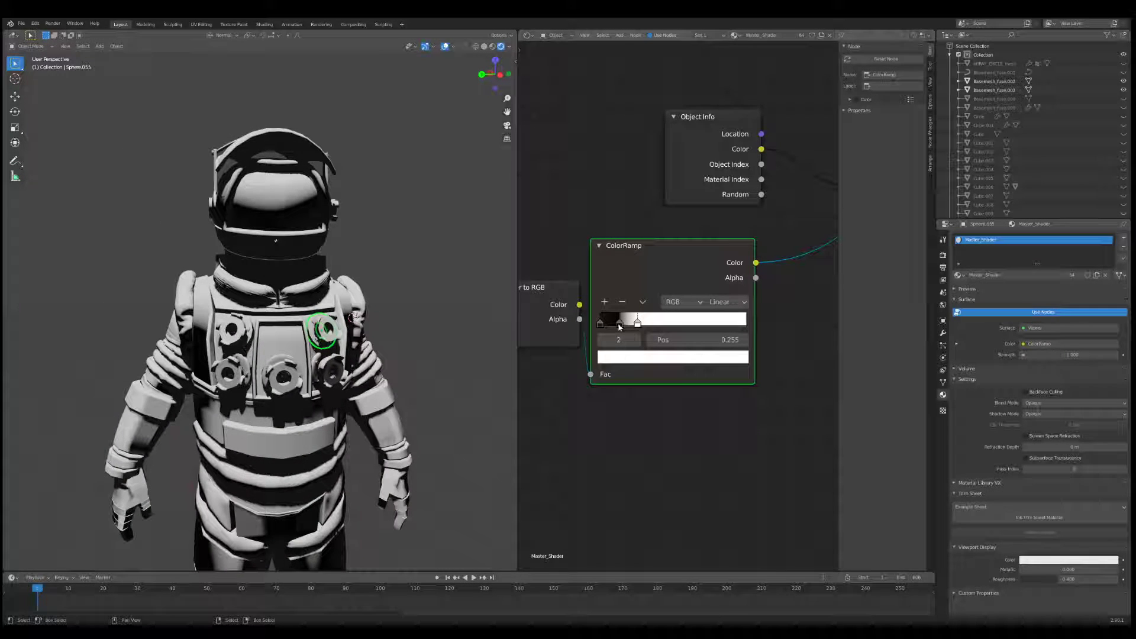
Delete the ColorRamp's dark grey first stop and move the black stop to 0.109
click(601, 323)
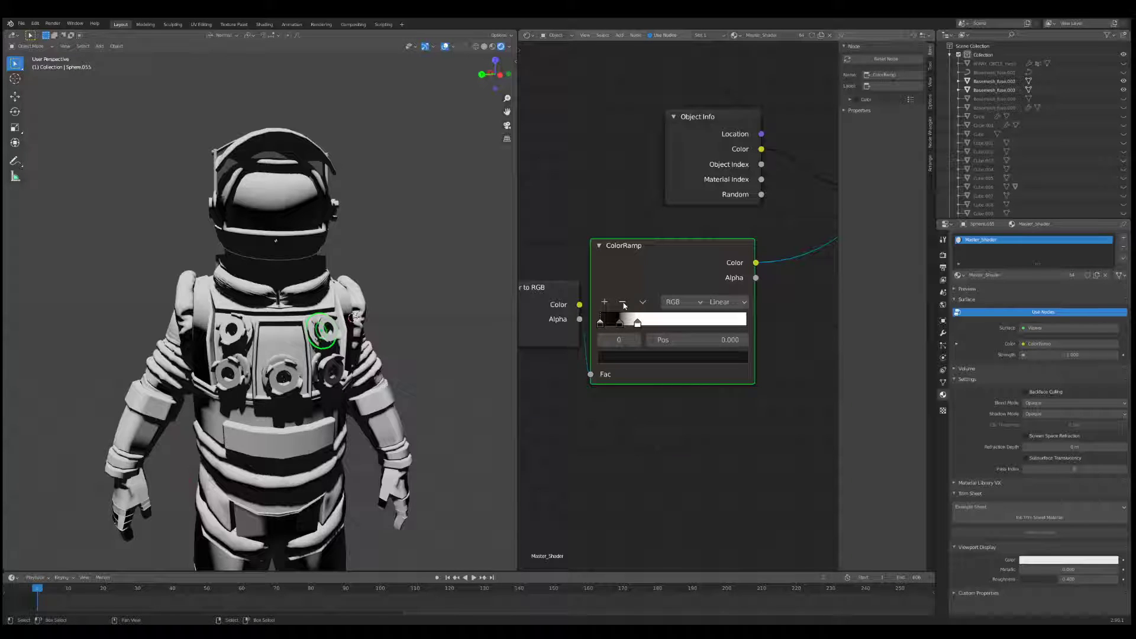
click(622, 302)
drag(620, 324, 616, 324)
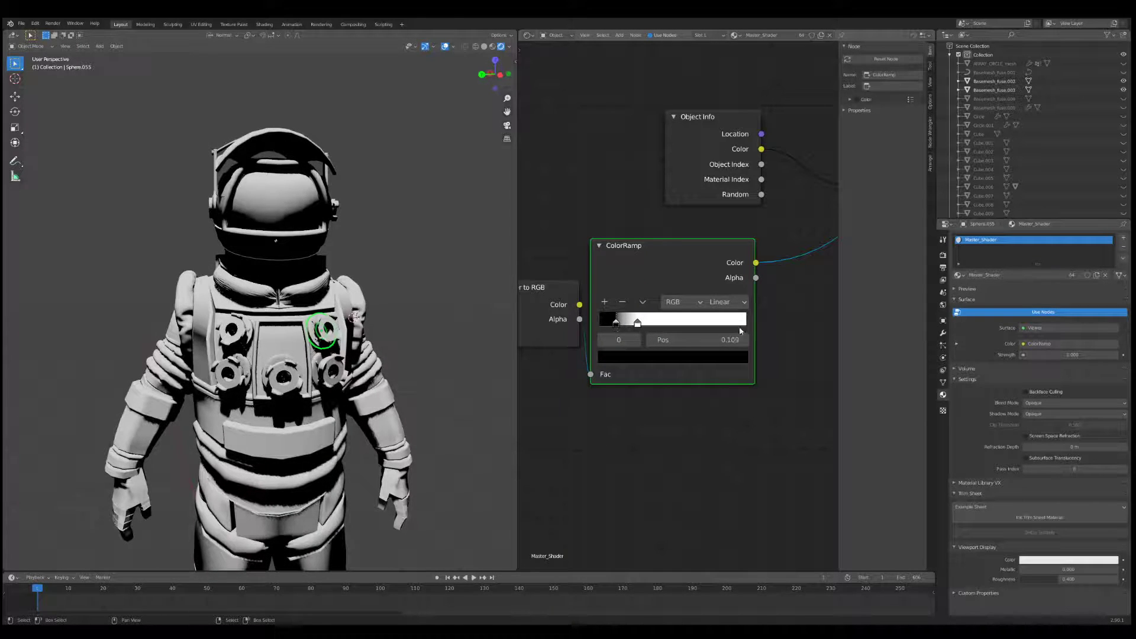
Try Cardinal and B-Spline interpolation on the ColorRamp, and set it to Constant
click(735, 303)
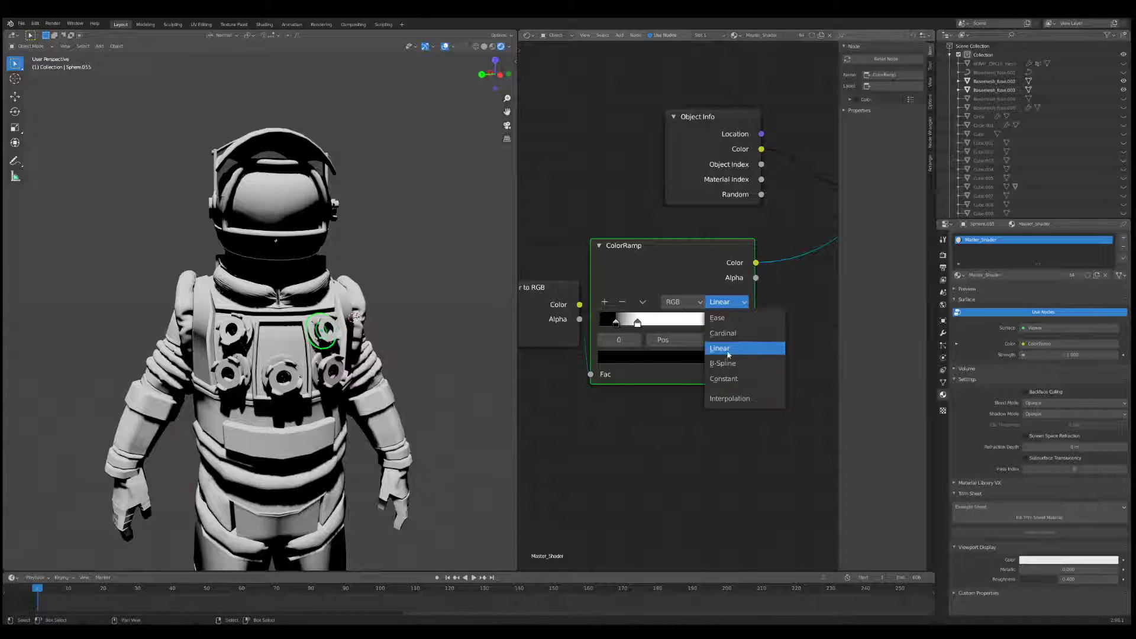
click(728, 334)
click(729, 303)
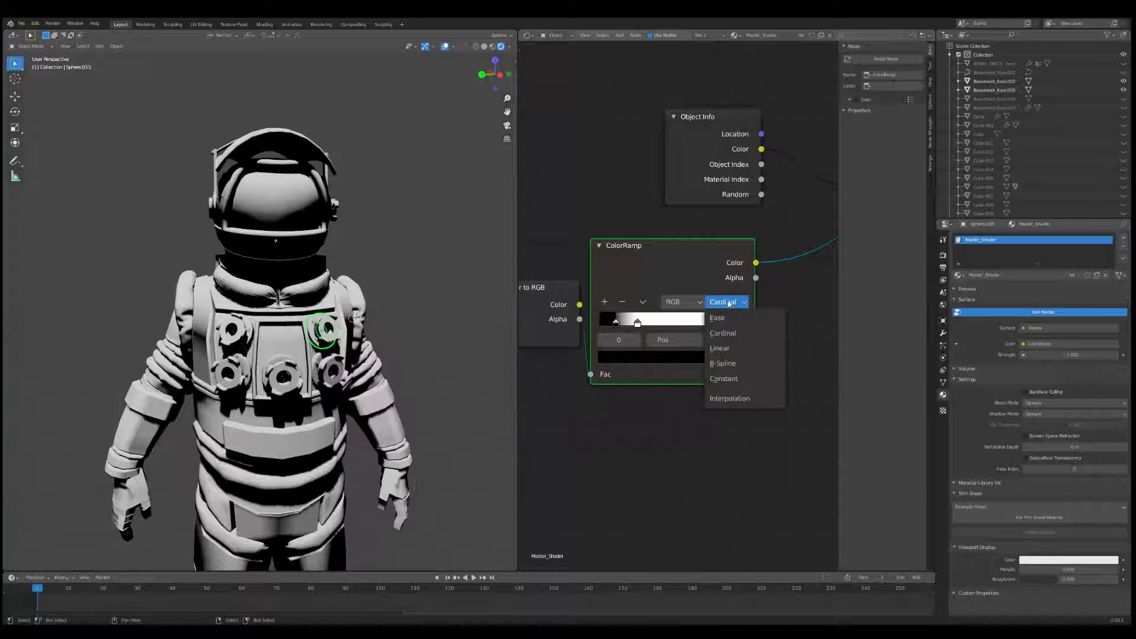
click(732, 363)
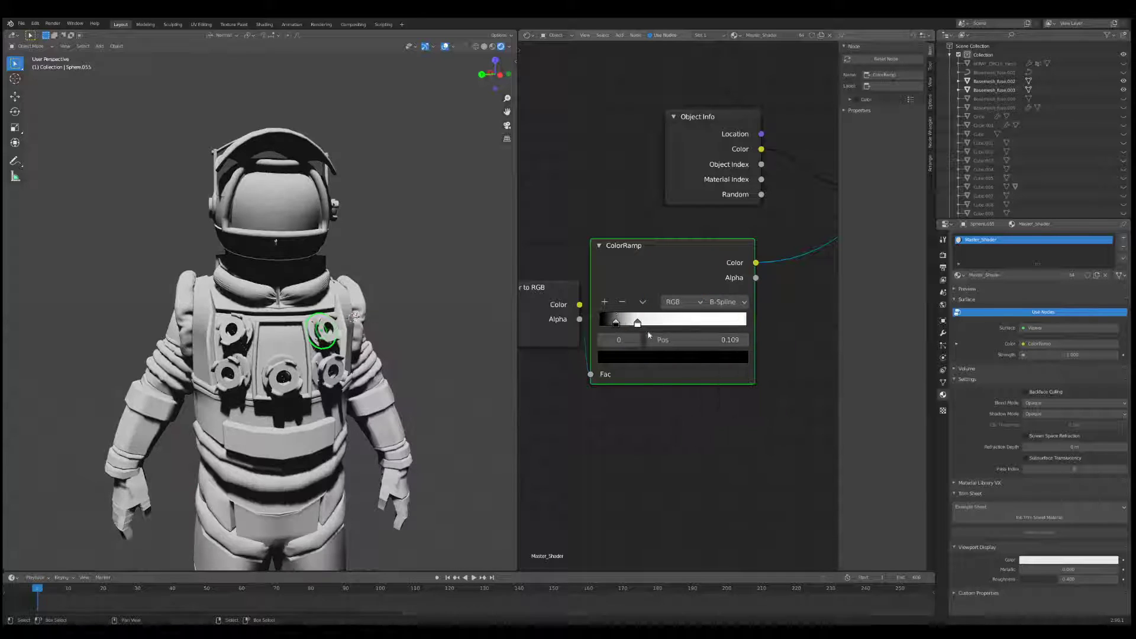
click(742, 305)
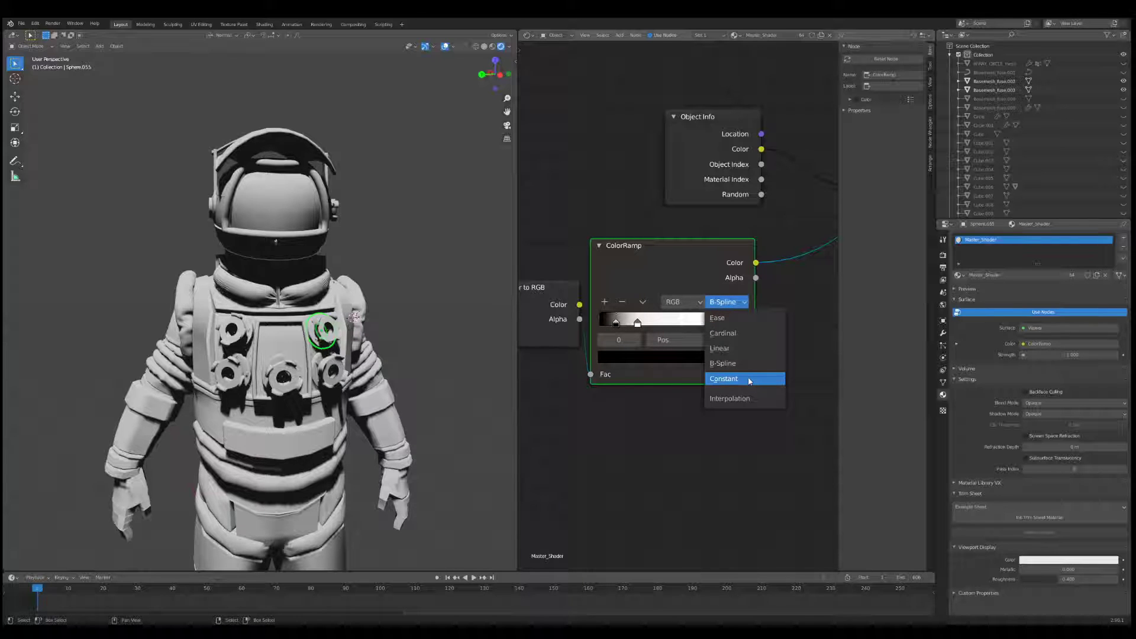
click(750, 380)
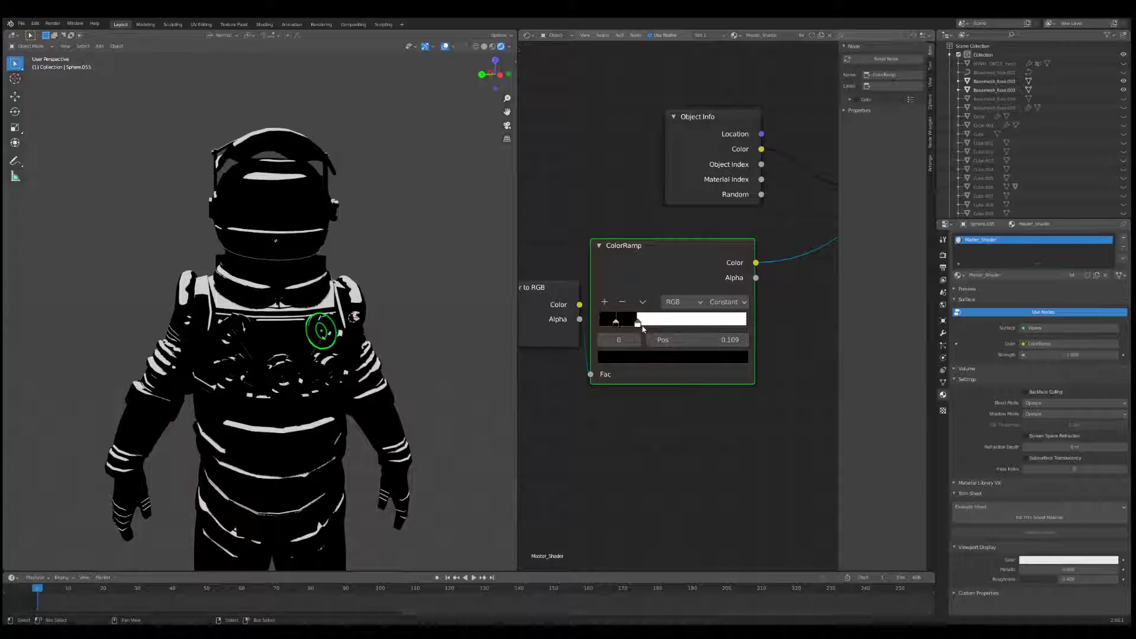
Move the ColorRamp's white stop to 0.182 and its black stop to 0.036
drag(616, 323, 610, 322)
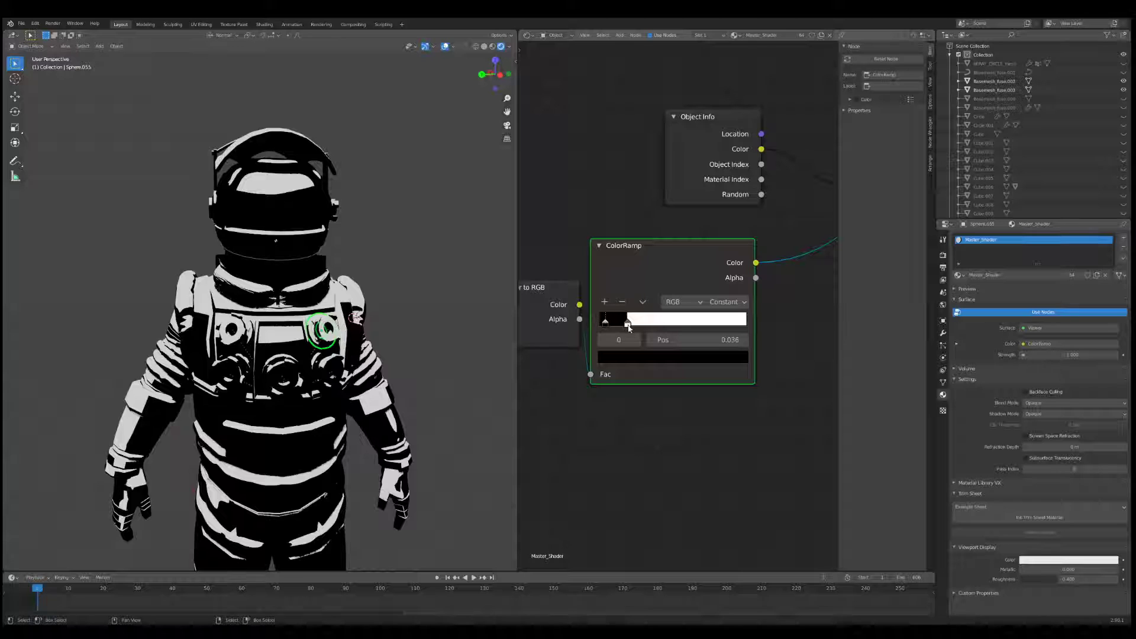
scroll(677, 314, down, 2)
scroll(678, 315, up, 2)
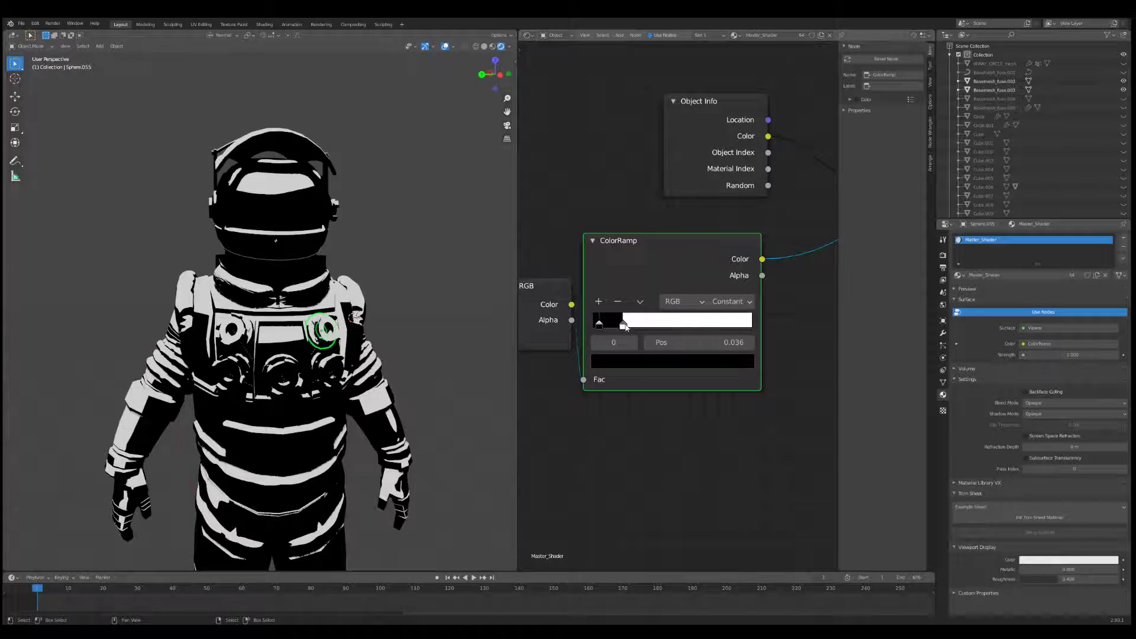
Add a stop between the ColorRamp's black and white stops and make it dark grey with a value of 0.133
click(623, 324)
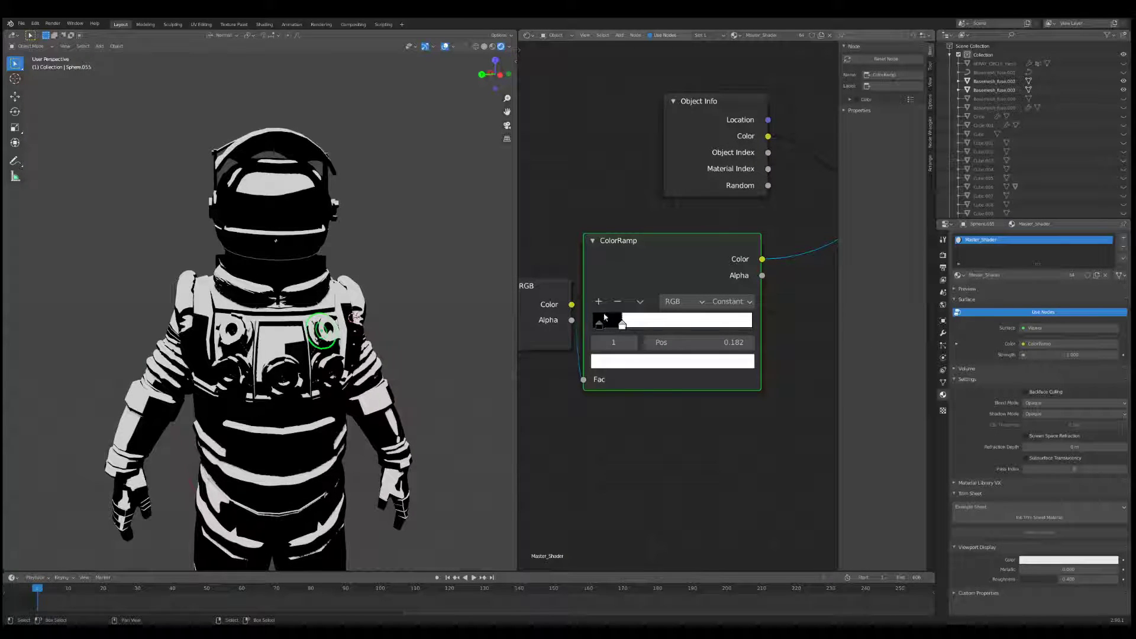
click(599, 302)
click(645, 362)
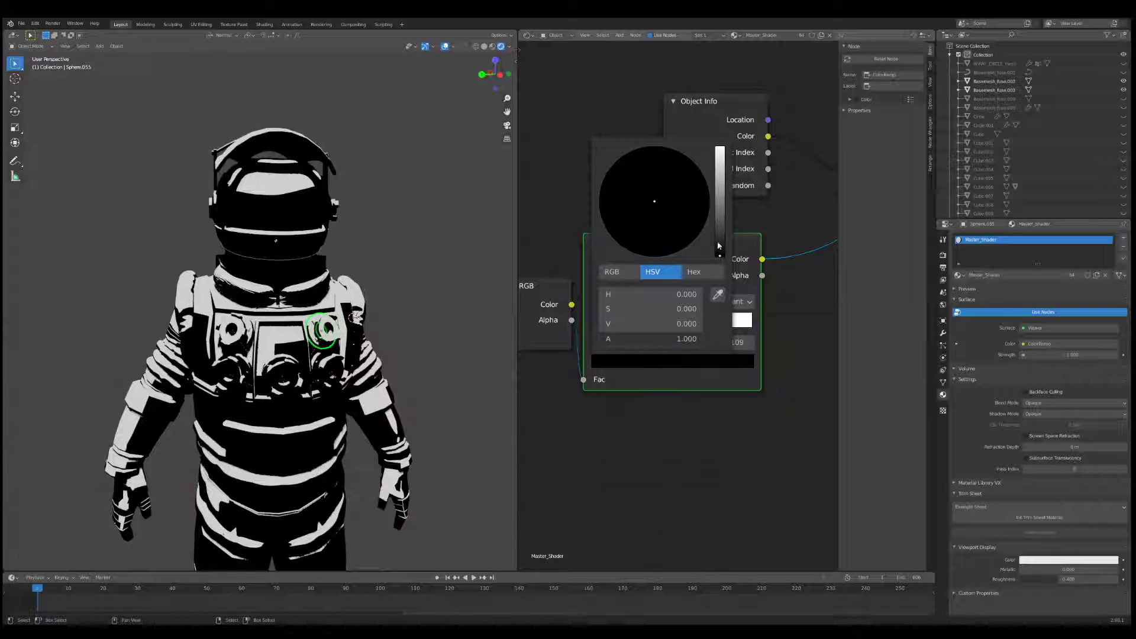
mouse_move(719, 246)
mouse_down()
mouse_move(719, 212)
mouse_move(720, 253)
mouse_move(720, 212)
mouse_move(720, 242)
mouse_up()
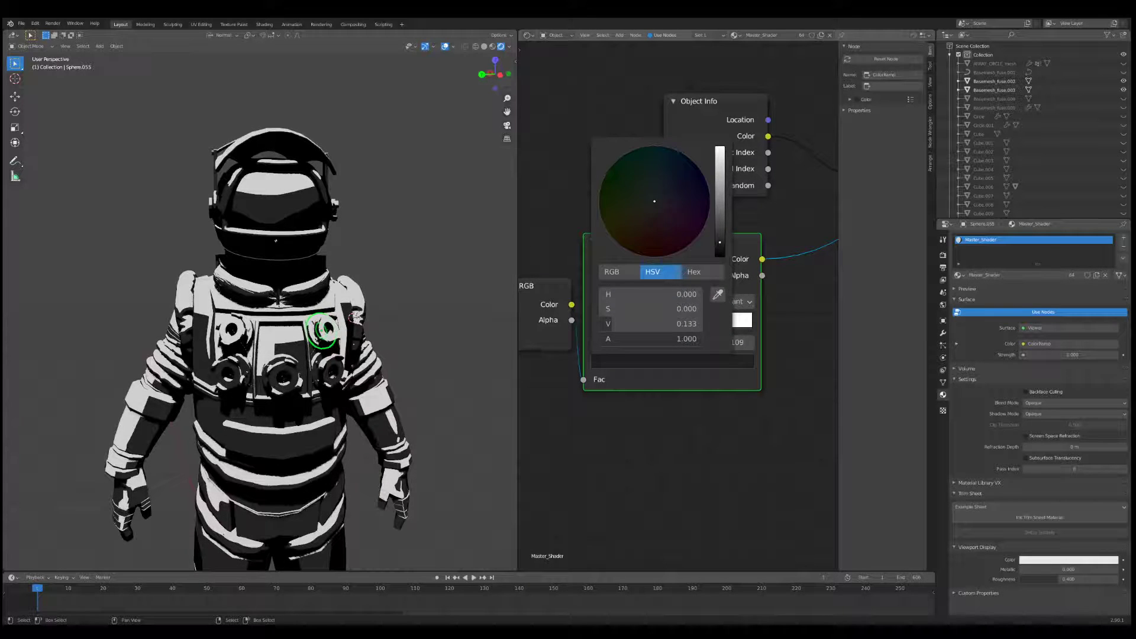
Move the ColorRamp's dark grey stop close to the white stop to narrow the suit's grey shadow band
scroll(680, 312, up, 4)
middle_drag(680, 313, 798, 293)
click(692, 312)
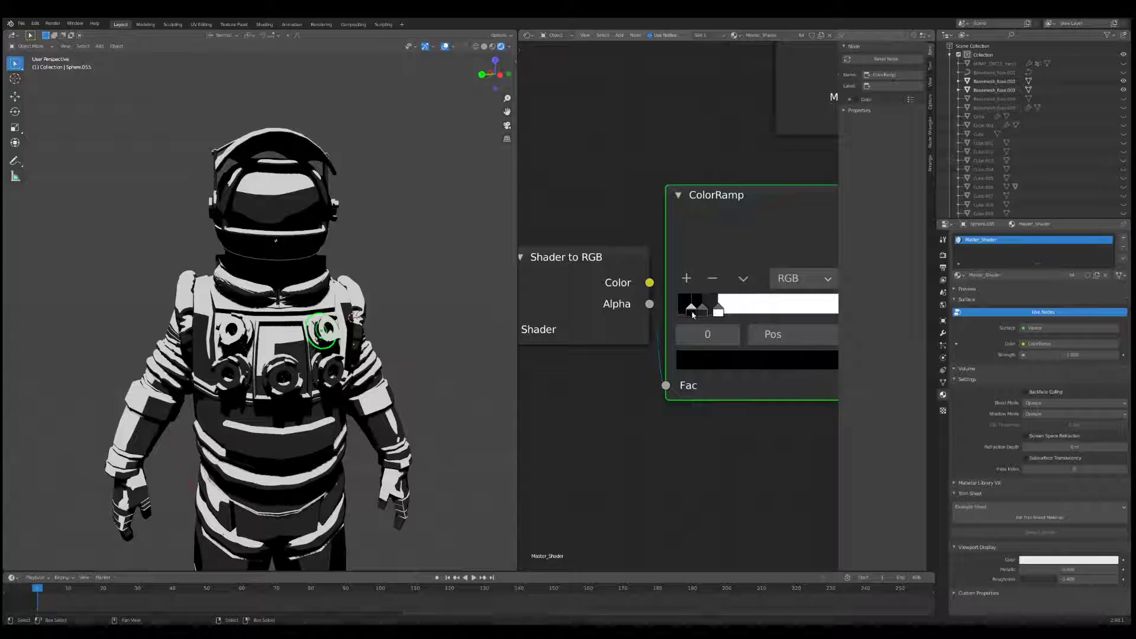
drag(703, 312, 713, 317)
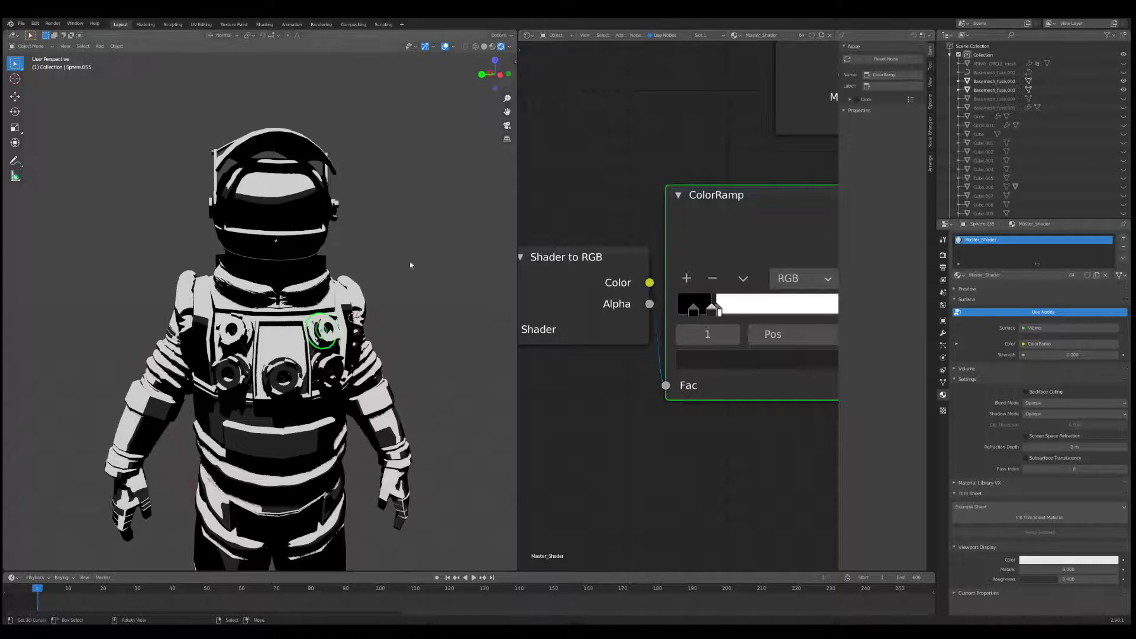
middle_drag(291, 202, 272, 240)
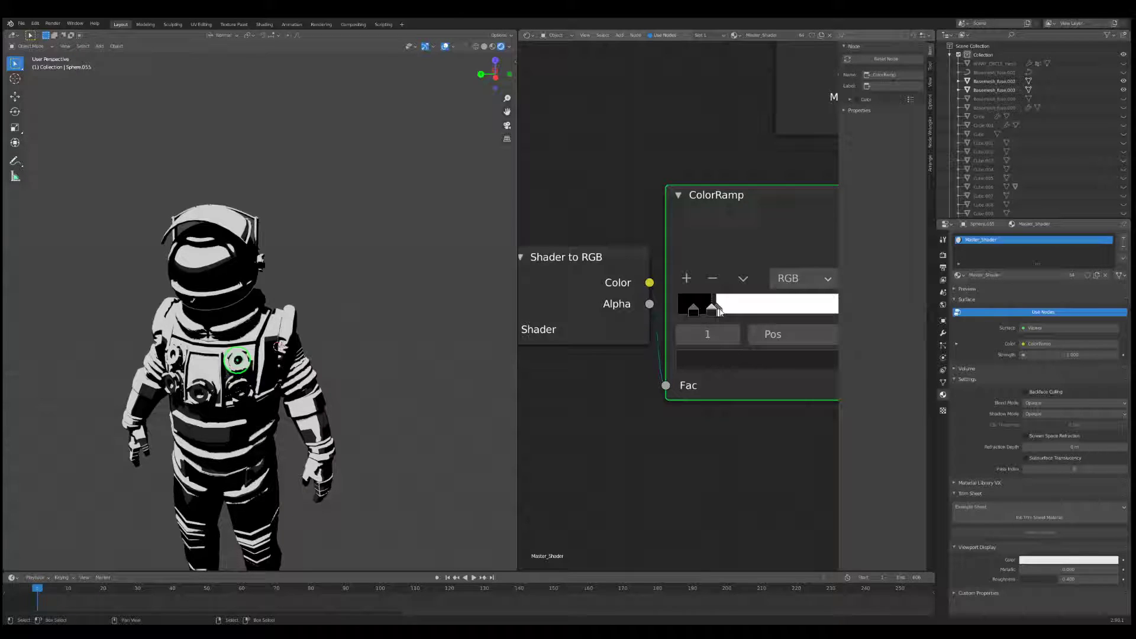
middle_drag(720, 312, 691, 333)
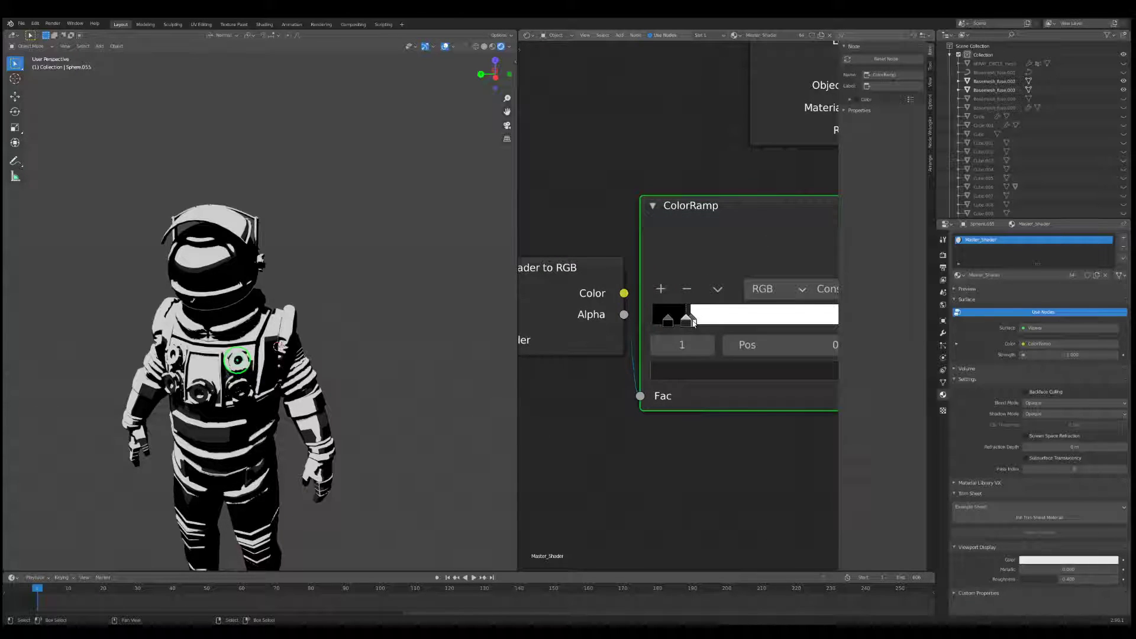
mouse_move(694, 323)
mouse_down()
mouse_move(709, 323)
mouse_move(661, 308)
mouse_up()
Try feeding the ColorRamp's Color into the Principled BSDF's Base Color and preview the Principled BSDF on the suit
scroll(697, 337, down, 5)
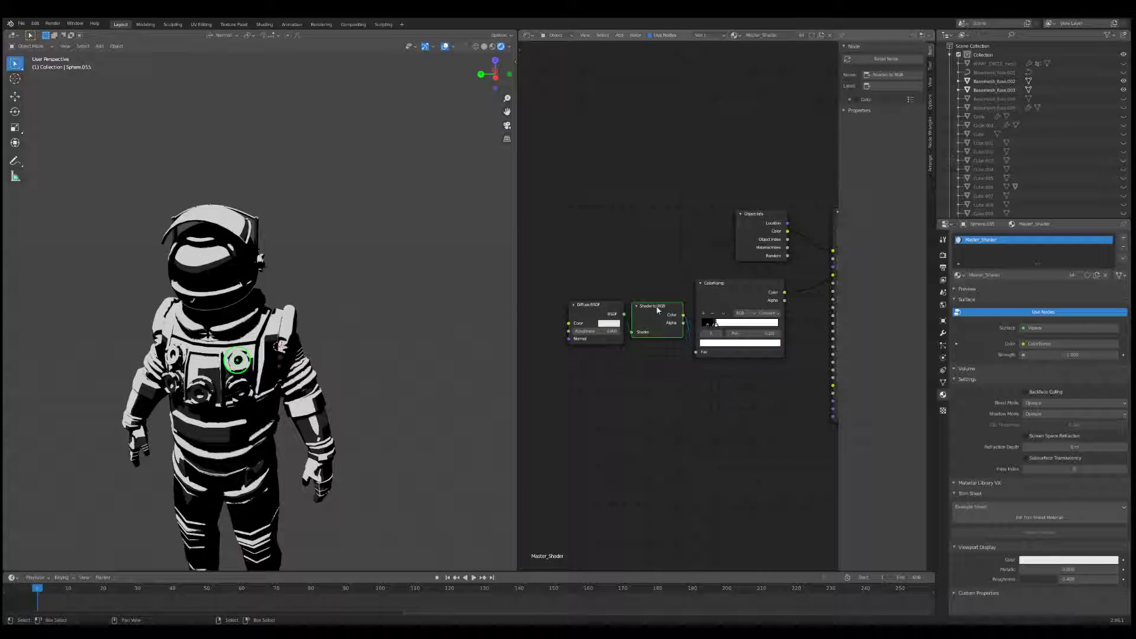
drag(731, 304, 721, 305)
middle_drag(727, 315, 666, 333)
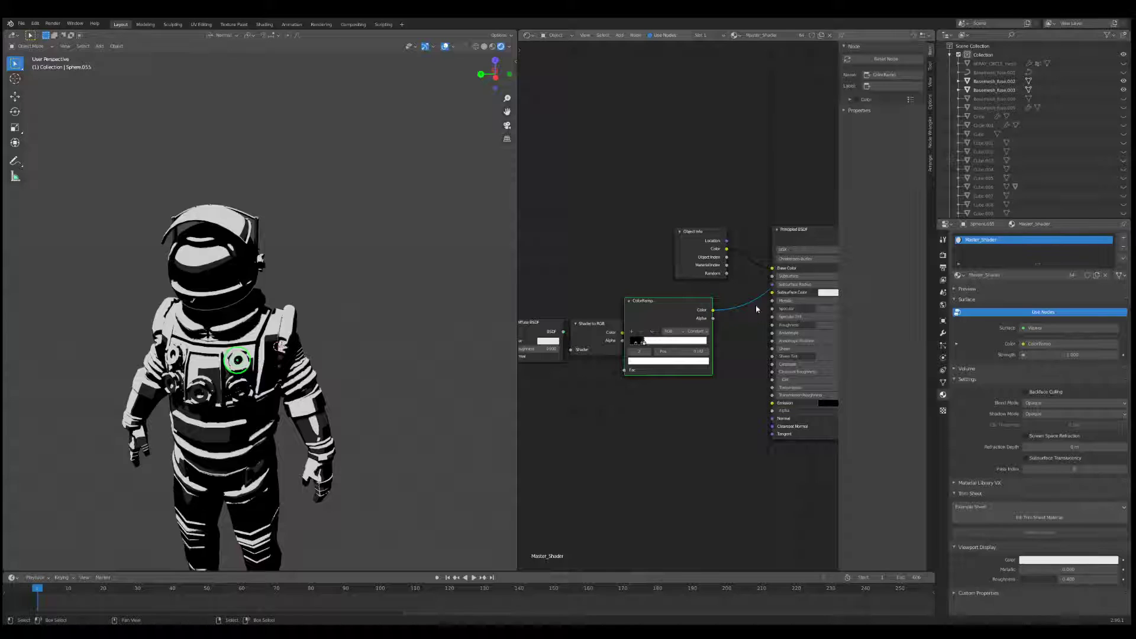
middle_drag(737, 310, 680, 317)
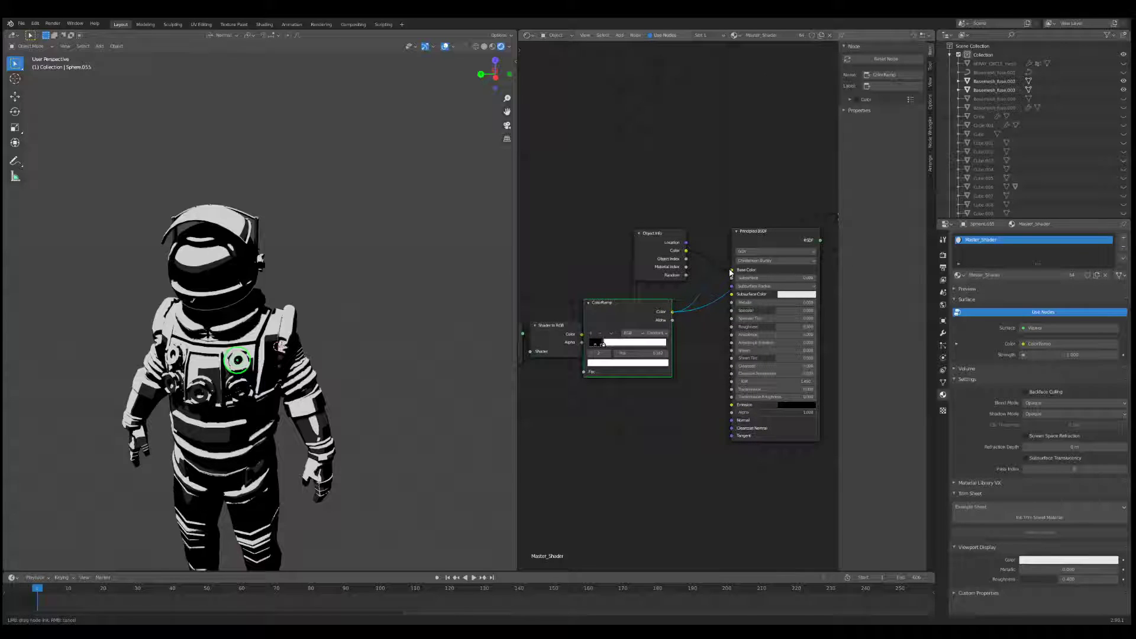
middle_drag(310, 271, 355, 273)
middle_drag(781, 243, 678, 244)
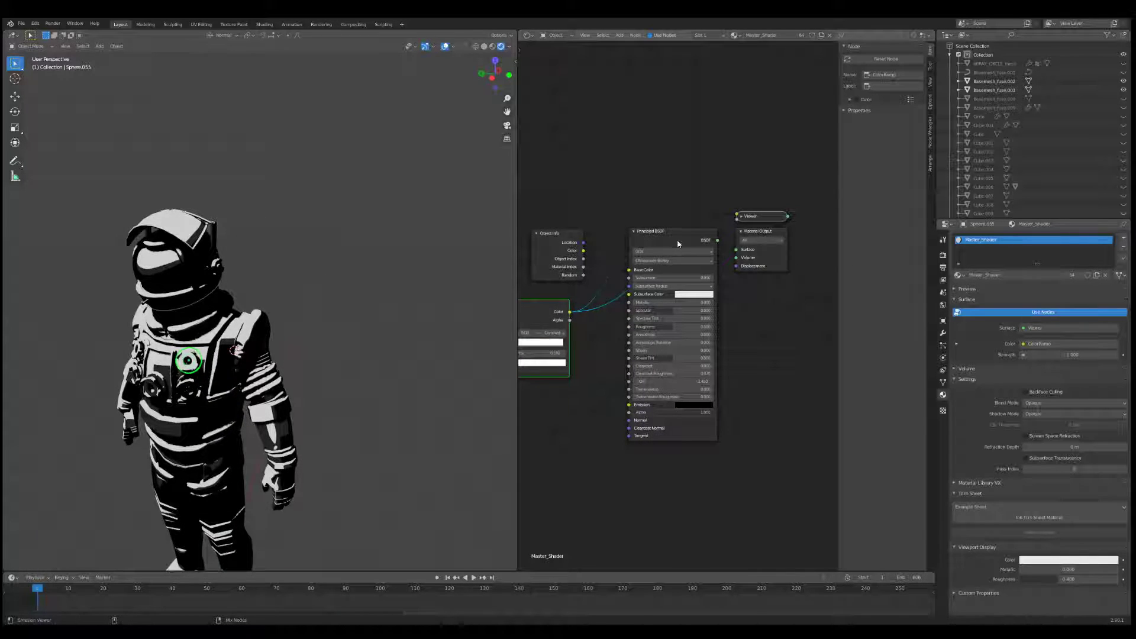
ctrl+shift+click(678, 244)
middle_drag(336, 297, 349, 262)
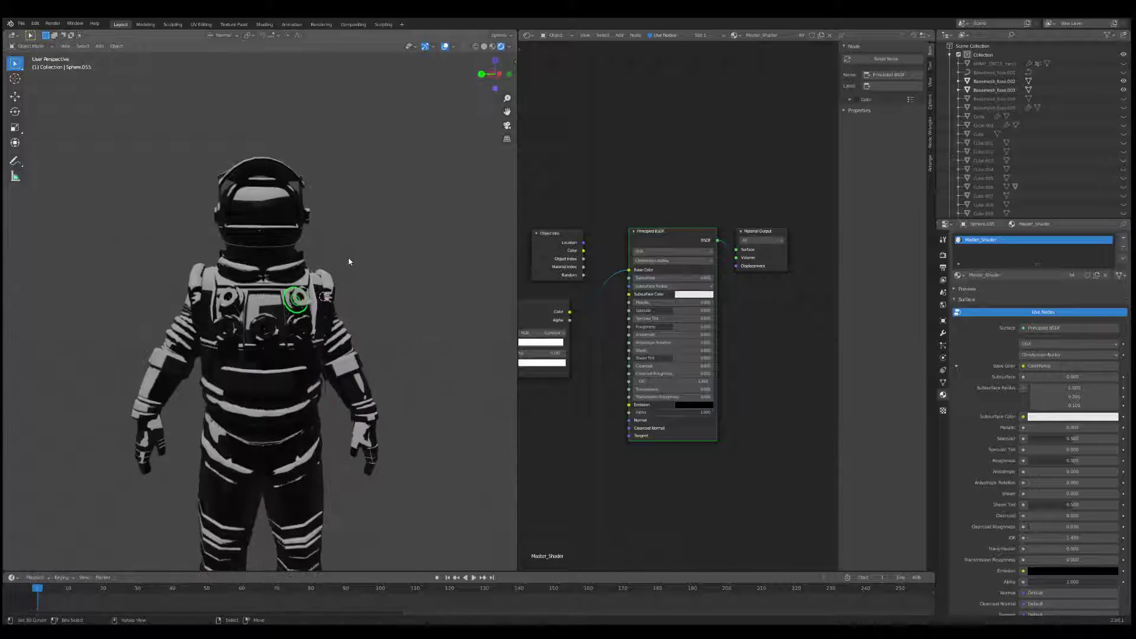
scroll(426, 298, up, 5)
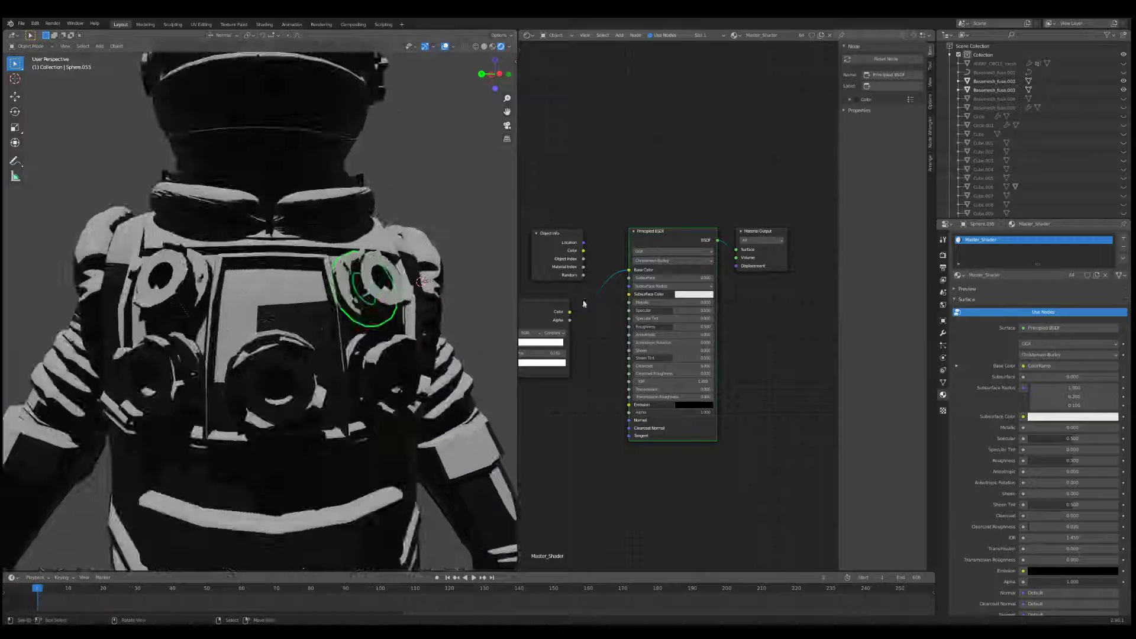
Try the Principled BSDF with Metallic set to 1.000 and check it on the suit
drag(670, 311, 712, 302)
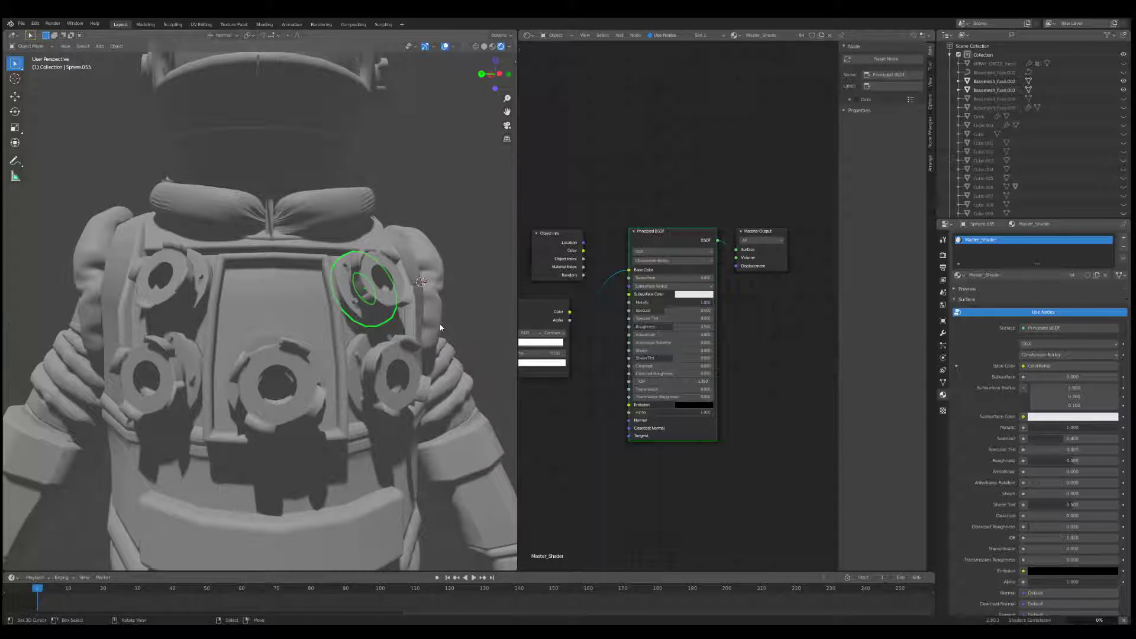
scroll(441, 327, down, 6)
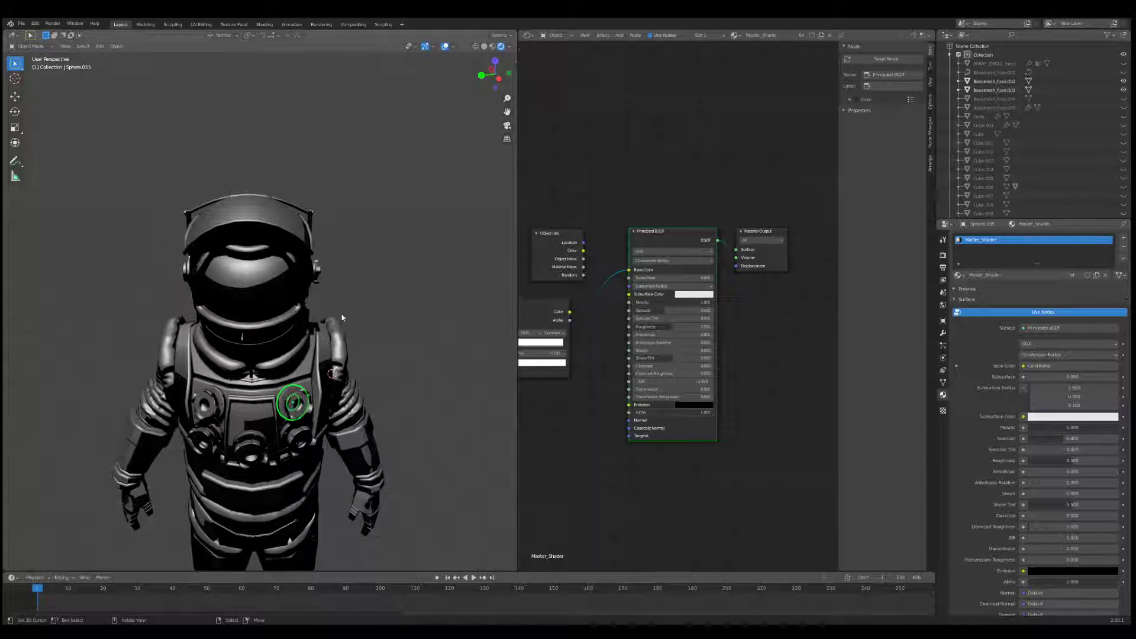
middle_drag(342, 318, 347, 284)
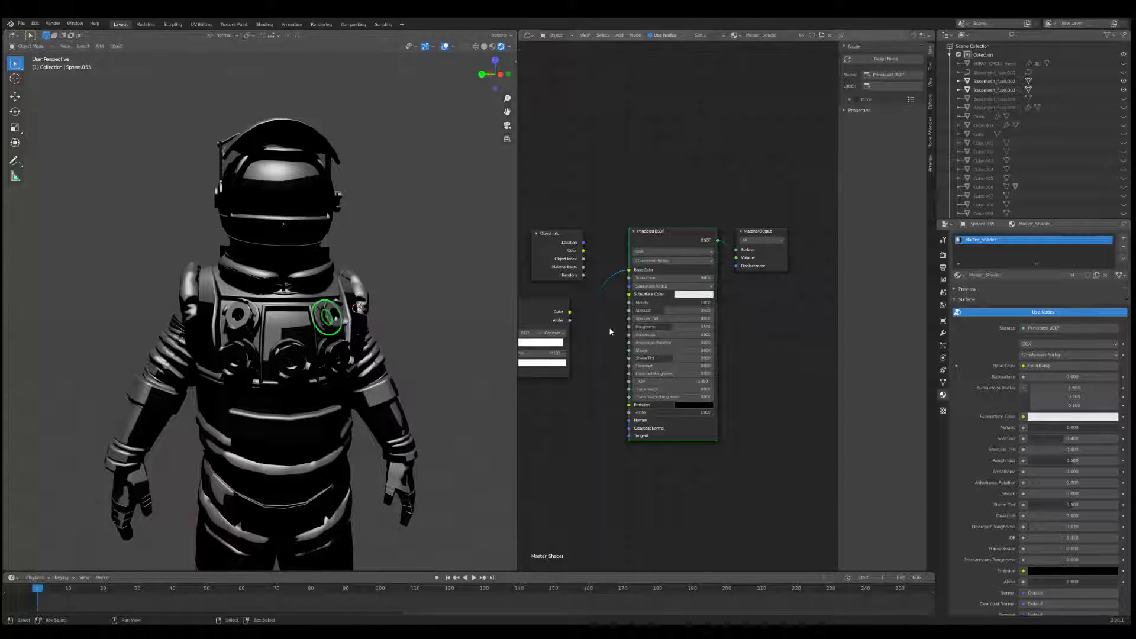
Connect the ColorRamp's Color directly to the Material Output's Surface and delete the Principled BSDF
middle_drag(591, 307, 630, 338)
mouse_move(608, 342)
mouse_down()
mouse_move(771, 294)
mouse_move(775, 281)
mouse_up()
click(707, 271)
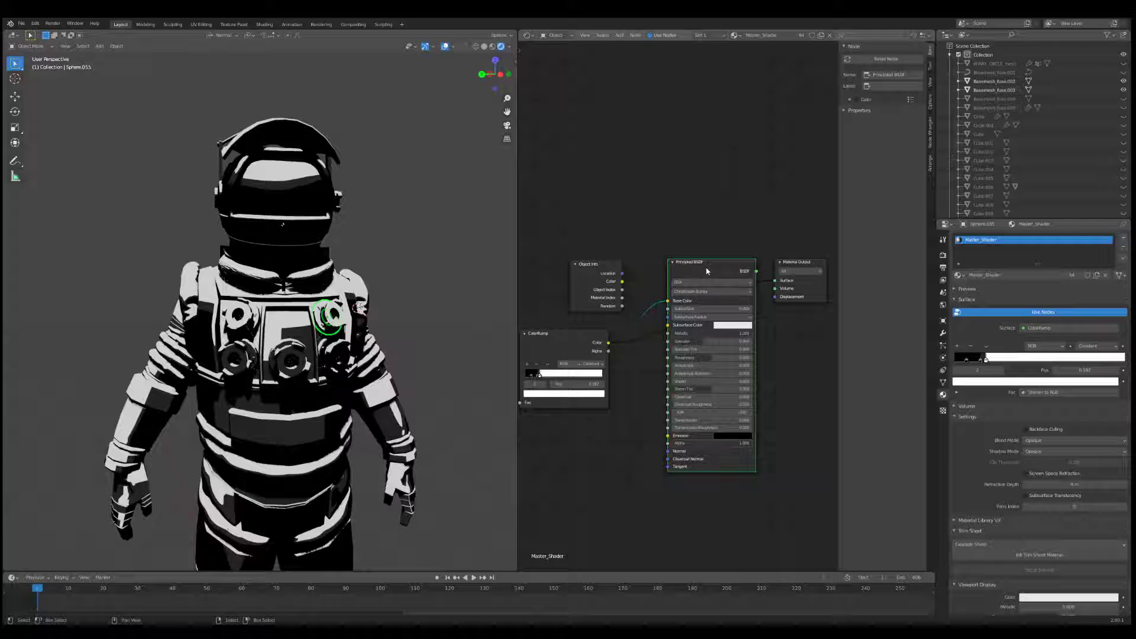
key(x)
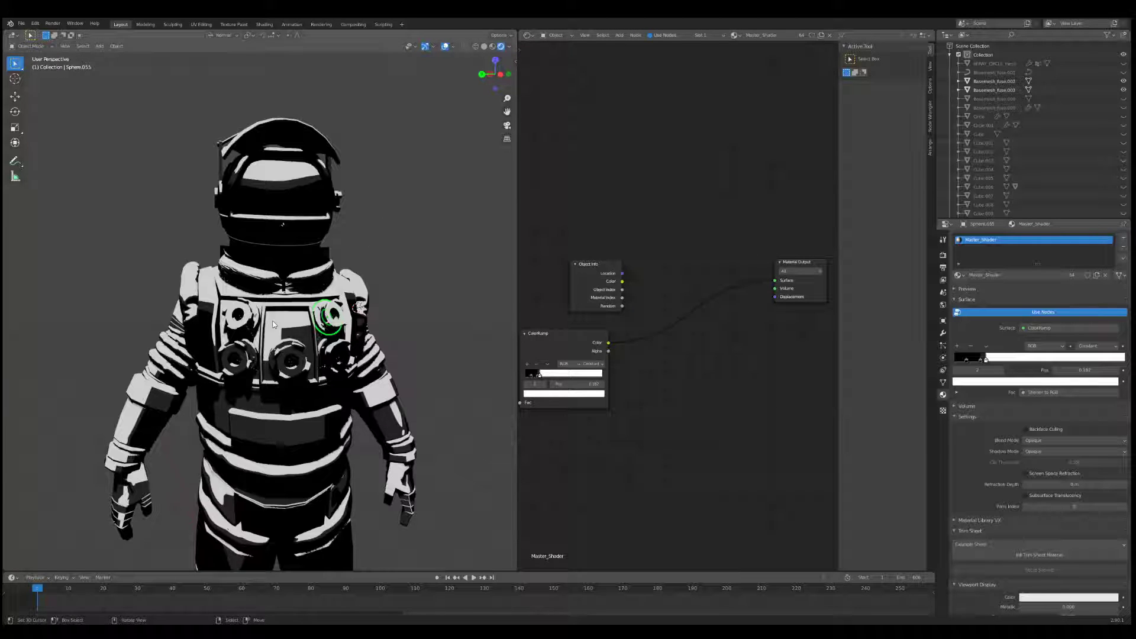
scroll(274, 325, down, 6)
scroll(260, 304, up, 6)
mouse_move(309, 325)
middle_down()
mouse_move(241, 287)
mouse_move(300, 314)
middle_up()
scroll(301, 314, down, 4)
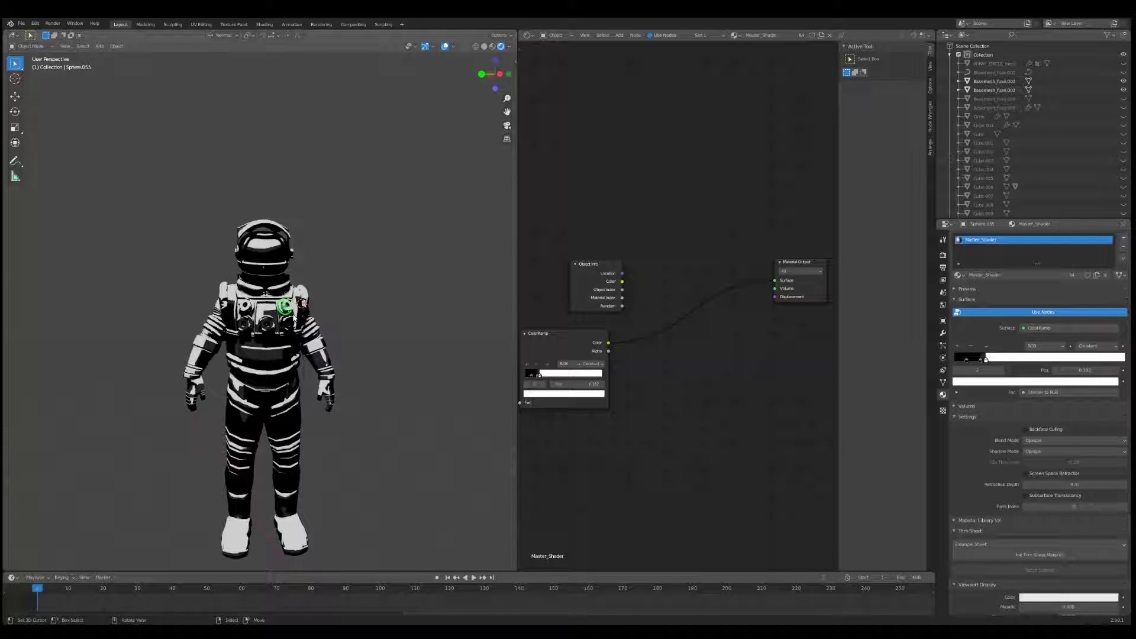
Position the Object Info node just above the ColorRamp and add a MixRGB node beside it
drag(589, 280, 584, 287)
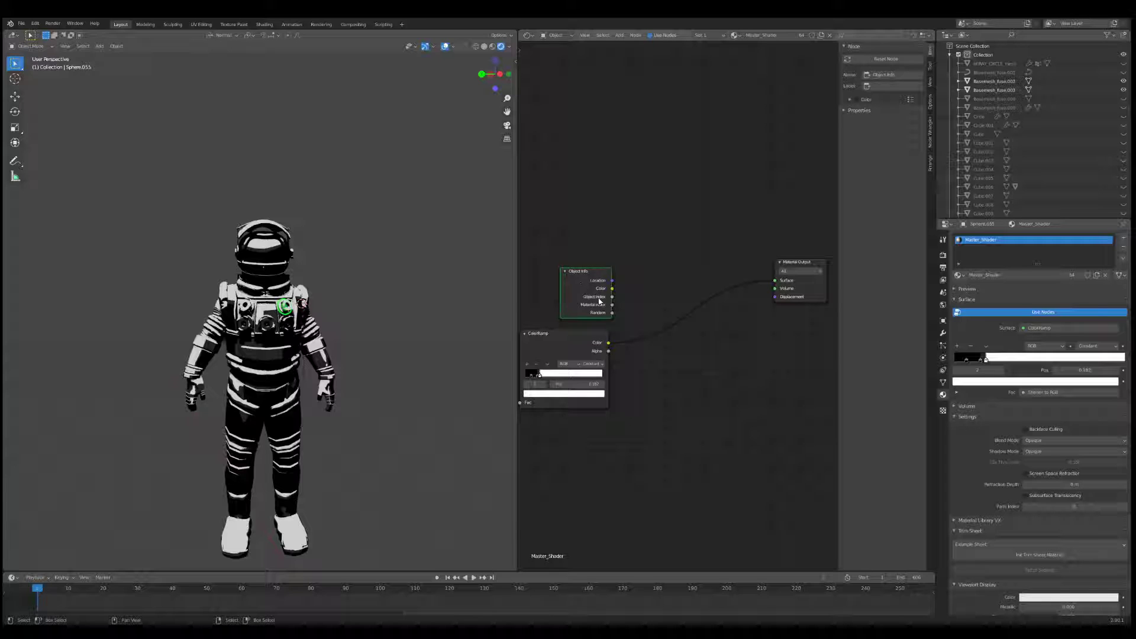
middle_drag(600, 301, 701, 326)
drag(677, 302, 669, 291)
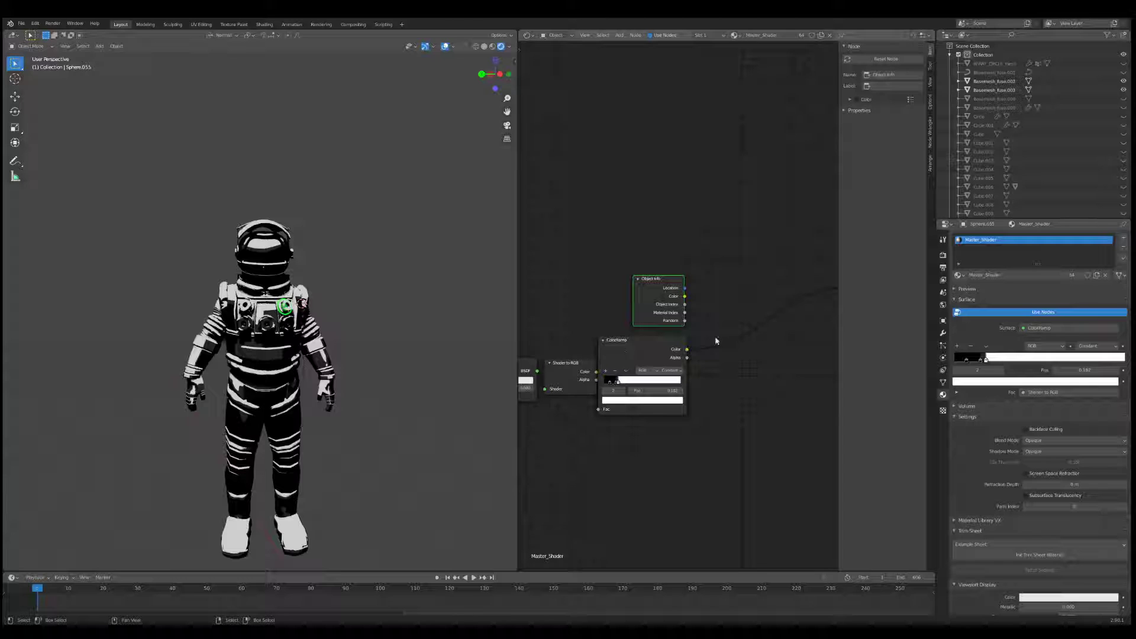
key(shift+a)
click(726, 281)
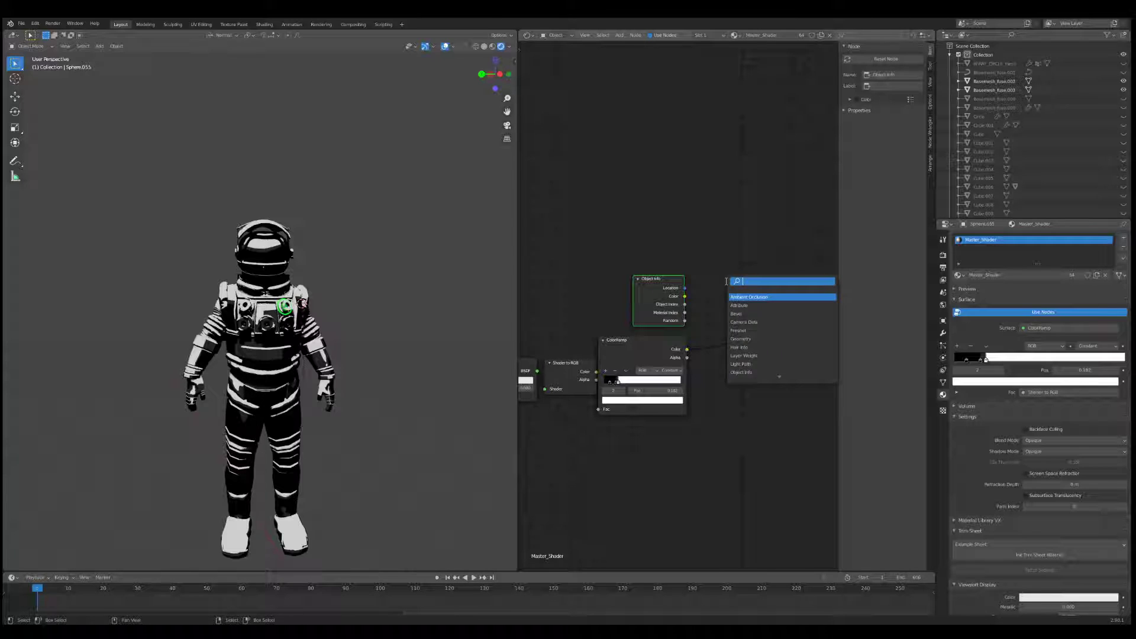
text(mix)
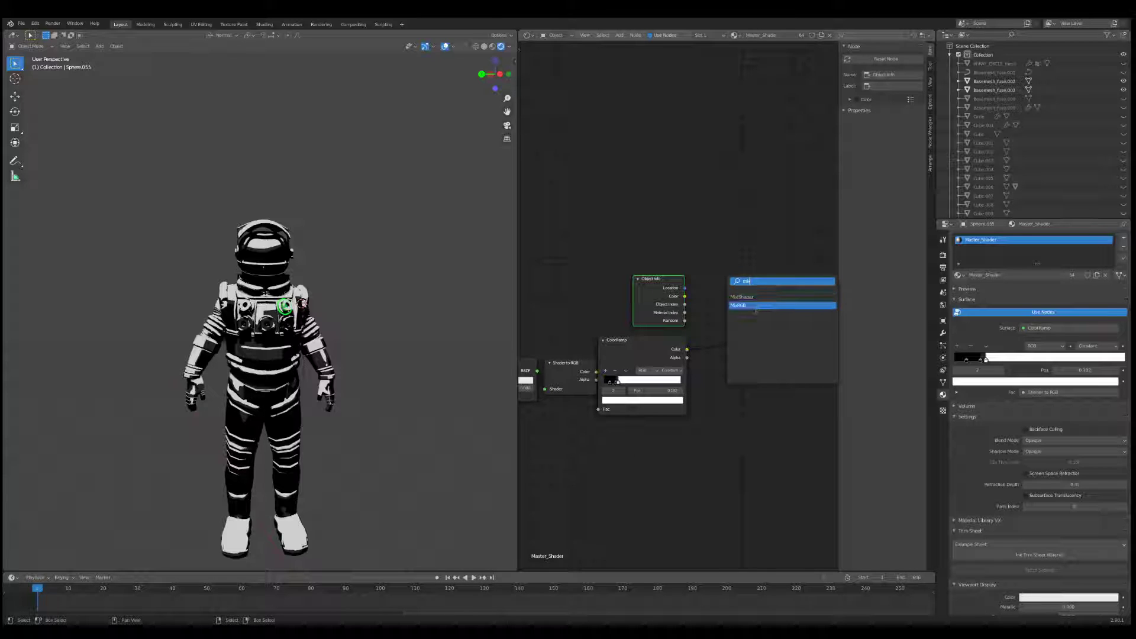
key(Return)
Connect Object Info's Color to the Mix node's Color1 and the Mix output to the Material Output's Surface
click(661, 265)
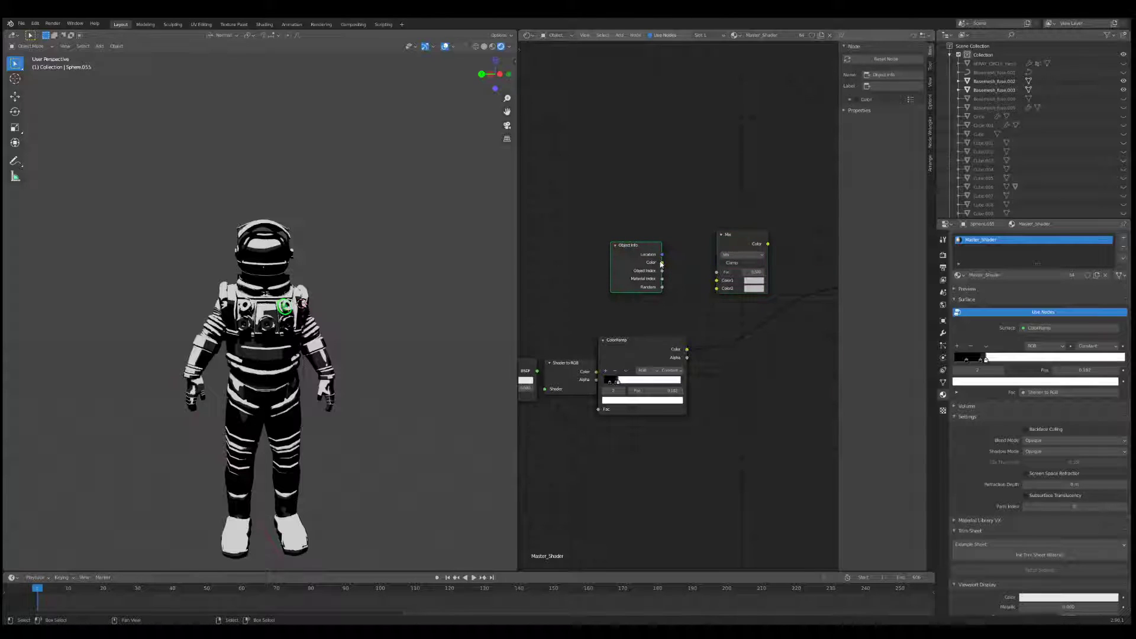
drag(714, 280, 716, 281)
drag(687, 350, 717, 288)
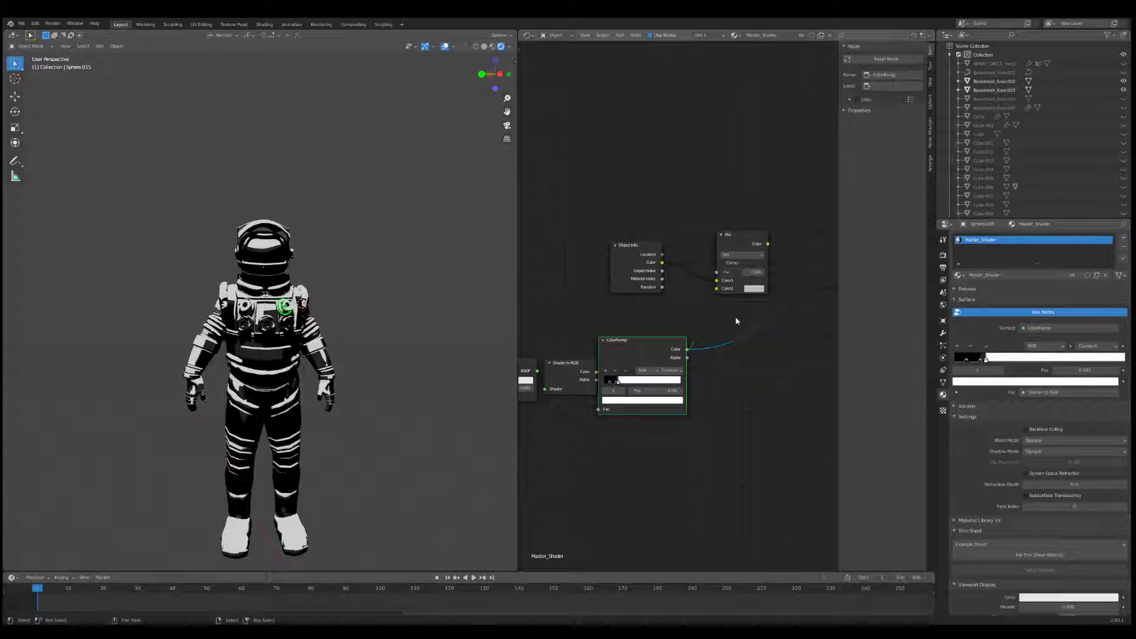
middle_drag(775, 256, 684, 241)
drag(676, 229, 761, 273)
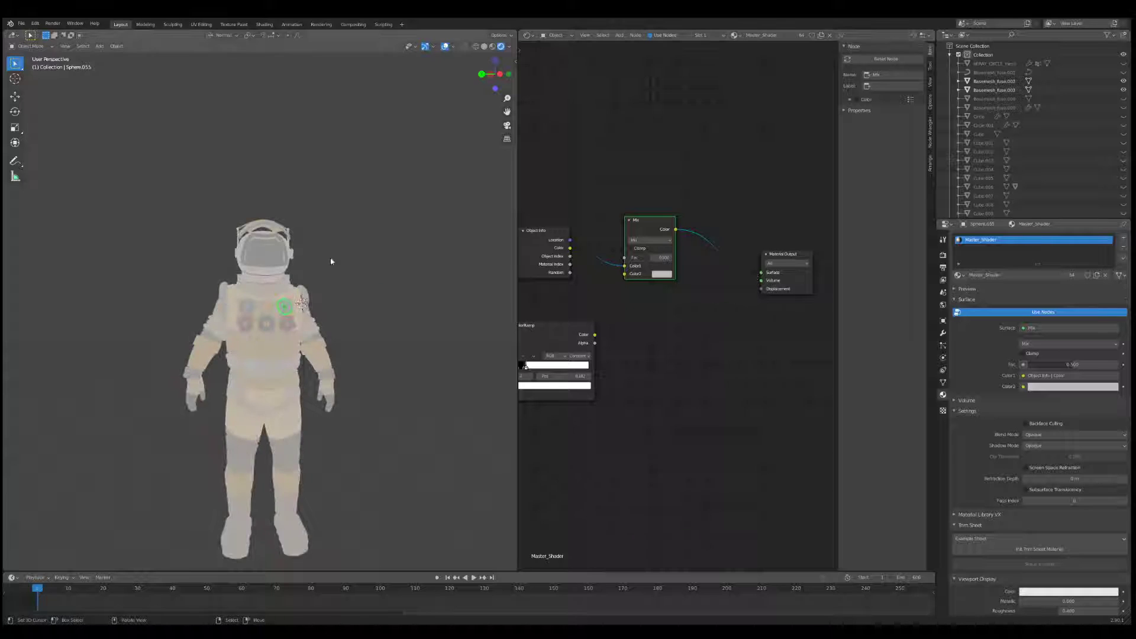
Try lowering the Mix node's Fac to almost 0 on the suit
scroll(330, 257, up, 4)
middle_drag(540, 258, 558, 279)
drag(675, 278, 628, 279)
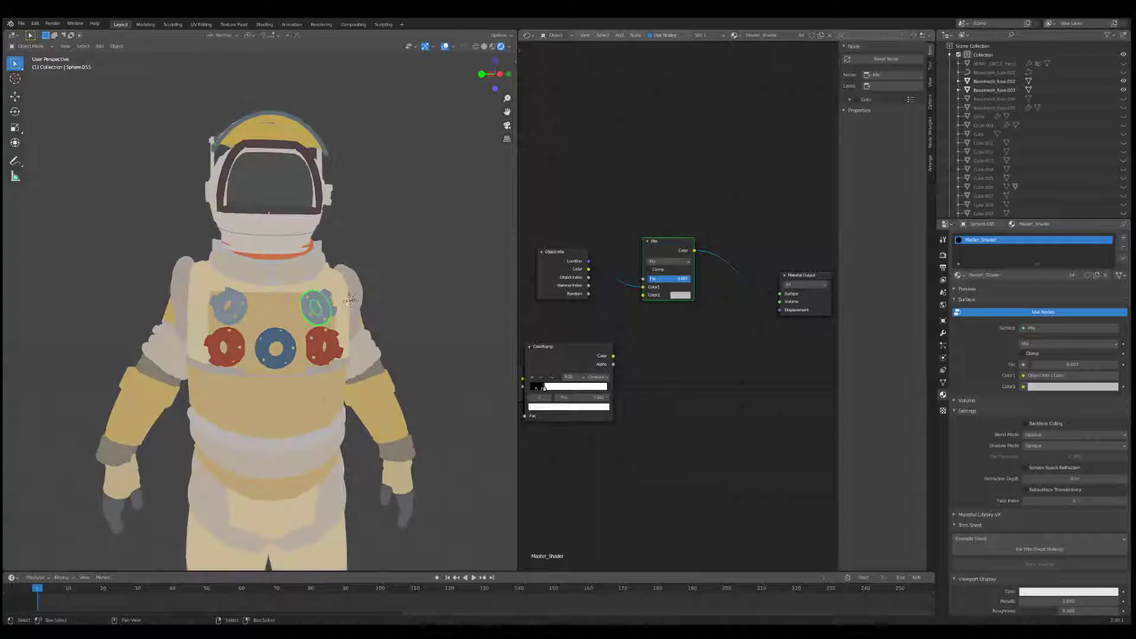
Feed the ColorRamp's Color into the Mix node's Color2 and set Fac to about 0.44
mouse_move(613, 356)
mouse_down()
mouse_move(639, 299)
mouse_move(685, 282)
mouse_up()
middle_drag(350, 300, 384, 286)
scroll(383, 225, down, 6)
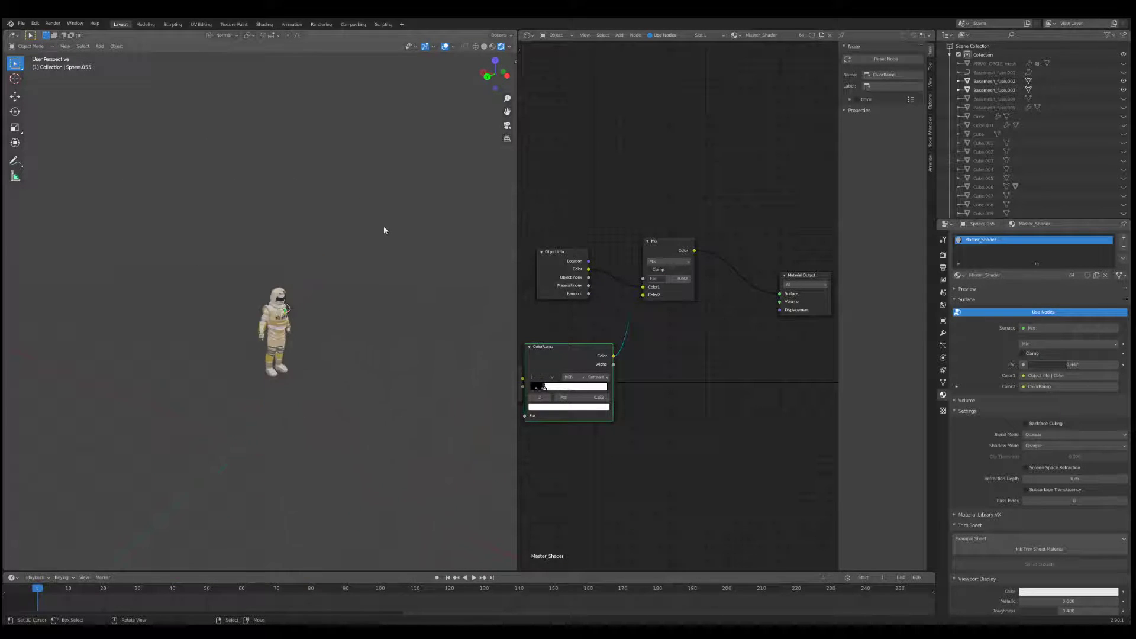
scroll(381, 233, up, 2)
scroll(377, 265, down, 2)
middle_drag(377, 264, 403, 274)
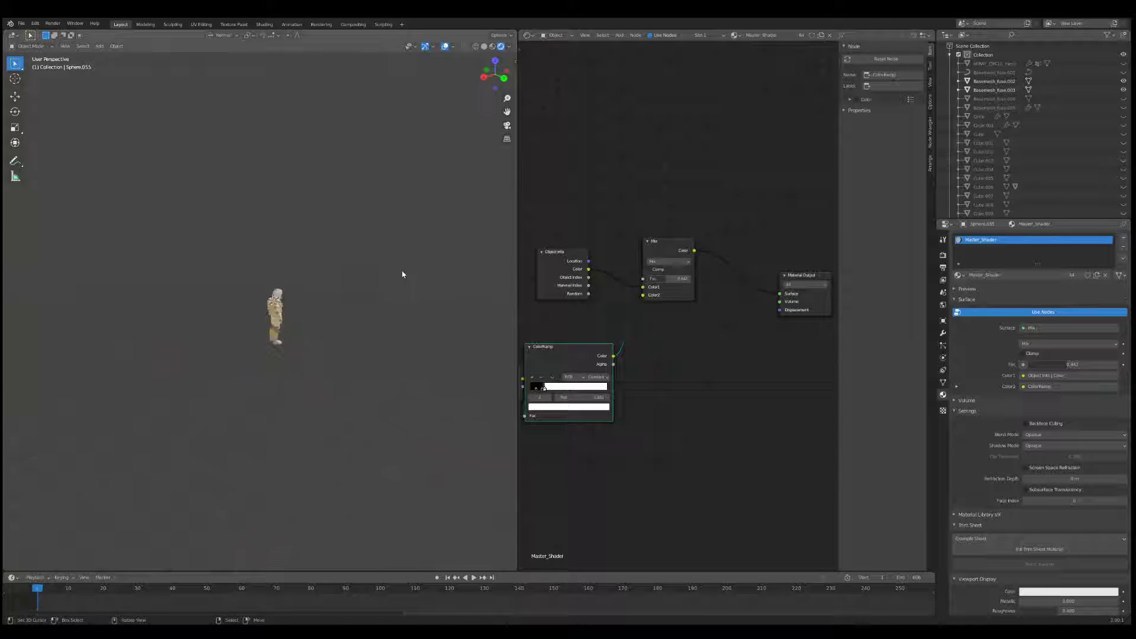
Examine the blended object colours and toon shadows on the suit's helmet, shoulder and arm from the side
key(a)
scroll(300, 299, up, 9)
mouse_move(329, 278)
middle_down()
mouse_move(300, 299)
mouse_move(331, 305)
mouse_move(314, 294)
middle_up()
key(alt+a)
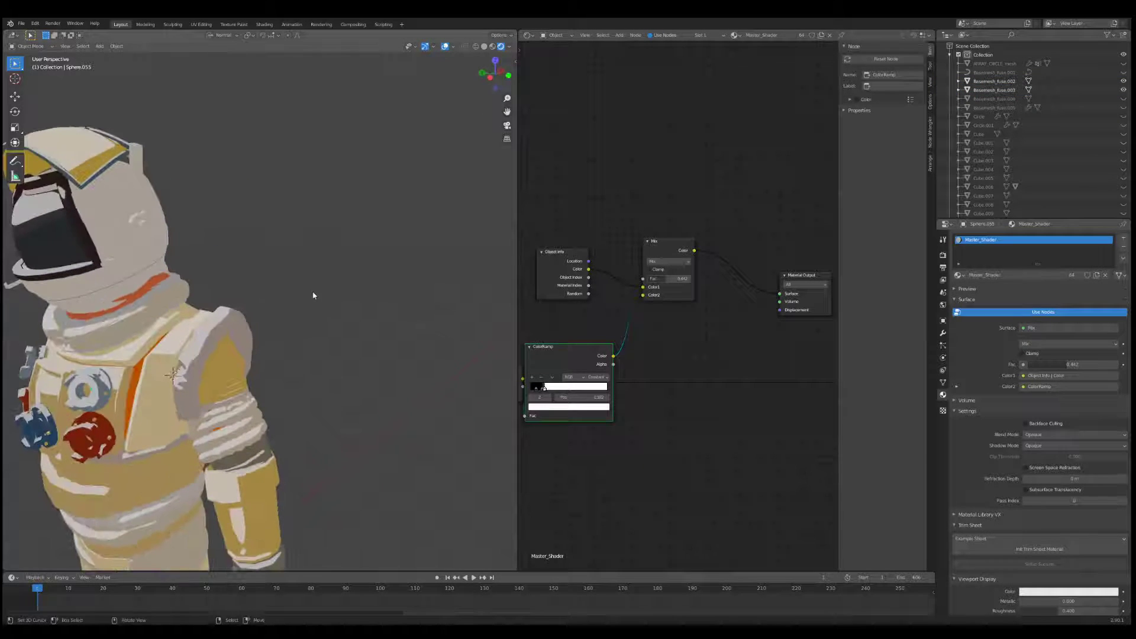
scroll(310, 294, down, 2)
shift+middle_drag(234, 367, 289, 323)
click(263, 312)
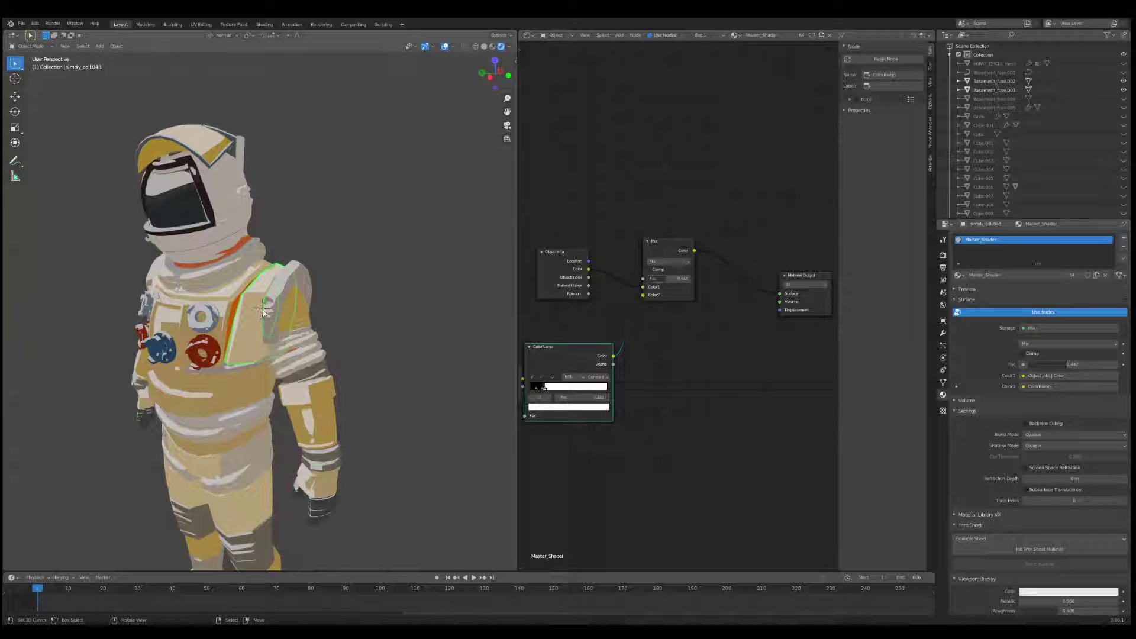
scroll(262, 311, up, 4)
Select all objects and filter the outliner for "sun" to find the sun lamps
key(a)
scroll(266, 311, down, 9)
middle_drag(286, 311, 363, 303)
click(1034, 36)
text(su)
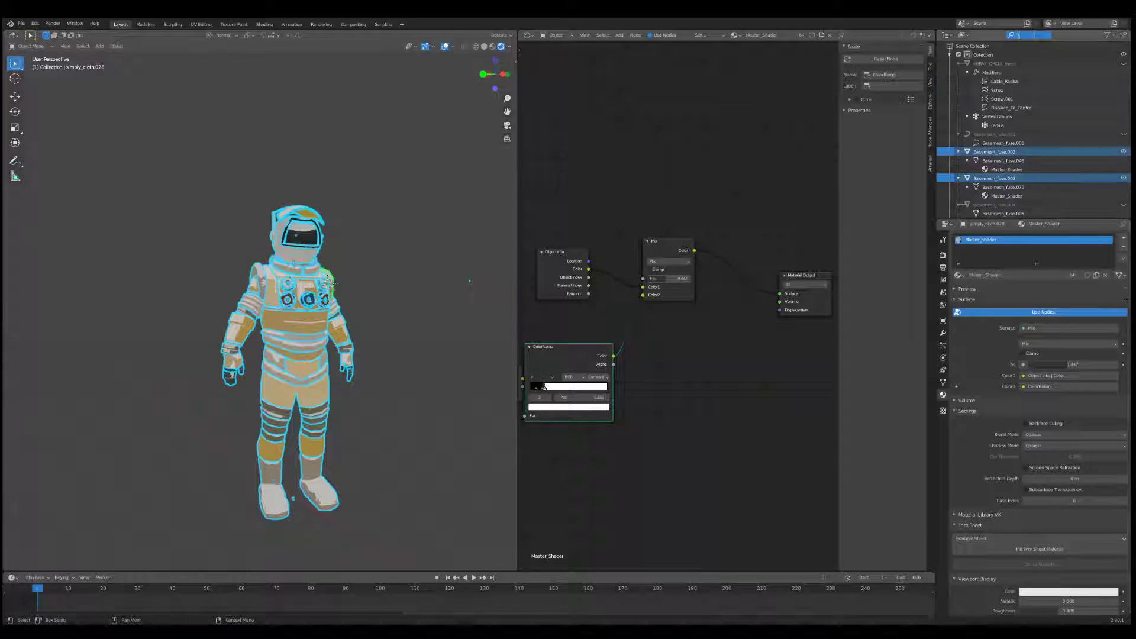
text(n)
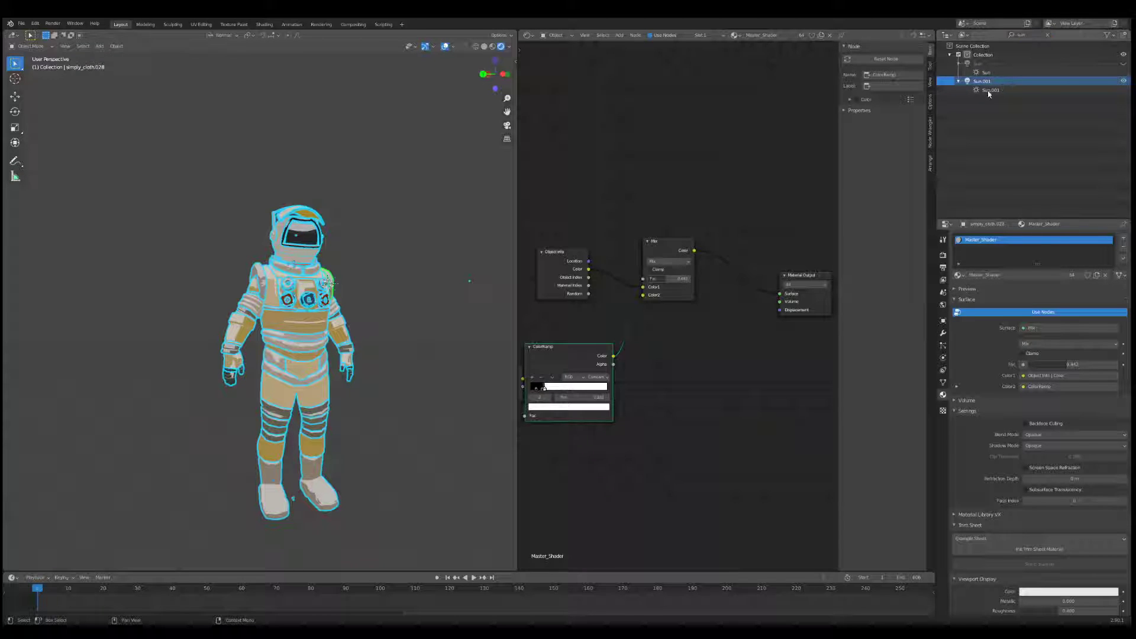
Move the visible sun lamp up and out beside the astronaut's helmet, and try rotating it
click(989, 83)
scroll(391, 187, down, 7)
middle_drag(390, 187, 381, 236)
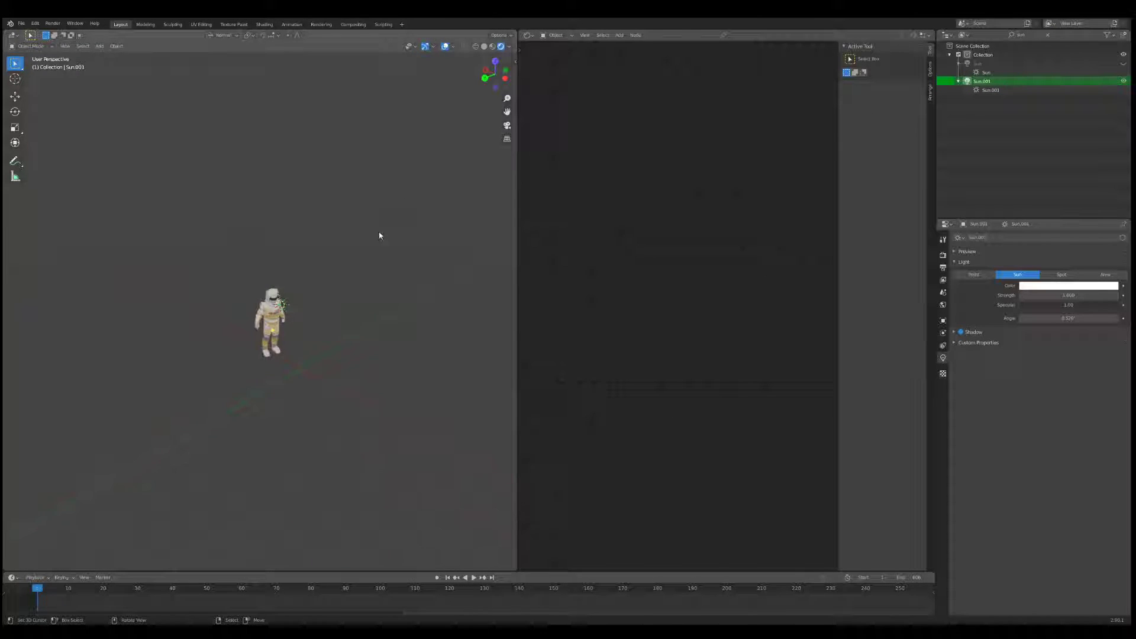
scroll(381, 236, up, 5)
key(g)
click(396, 166)
scroll(388, 205, down, 4)
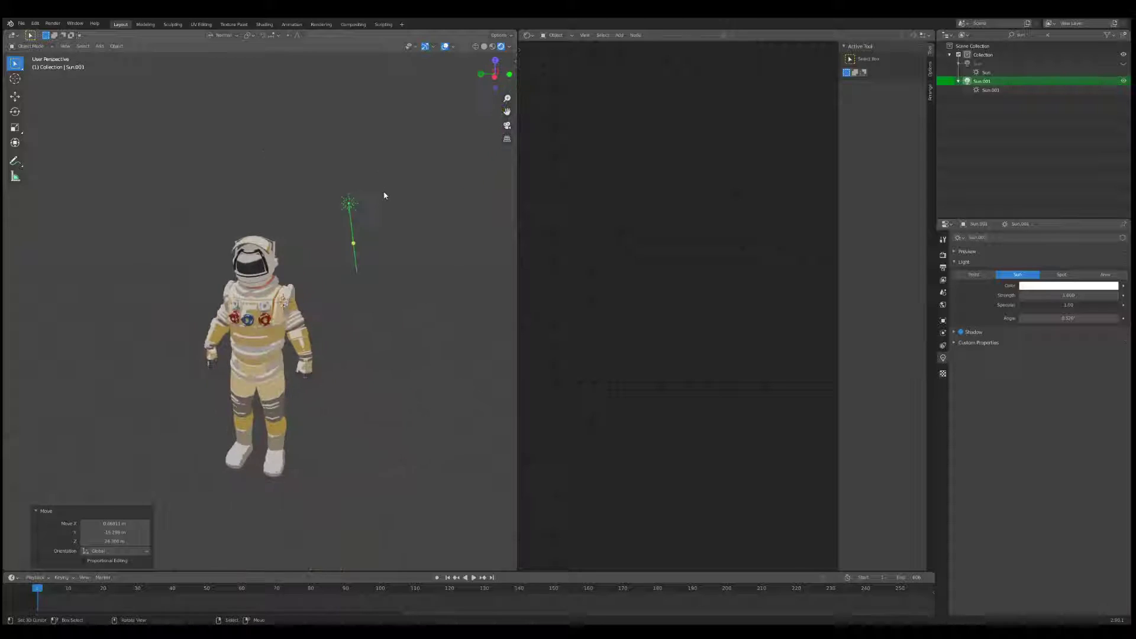
key(r)
click(363, 191)
scroll(363, 190, up, 3)
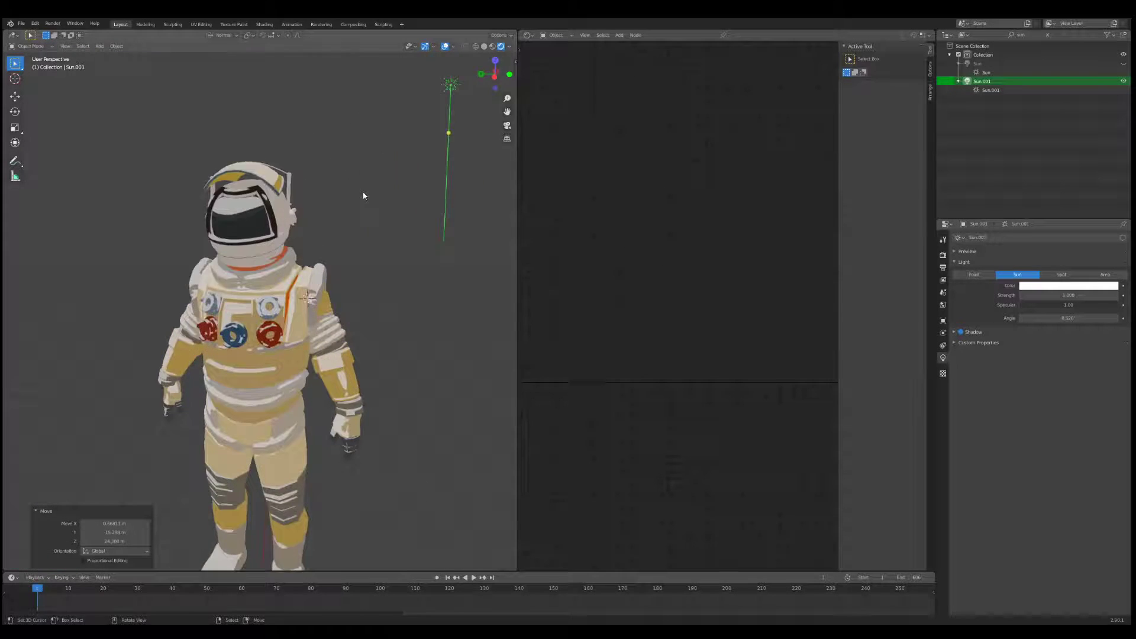
Move the sun lamp closer to the helmet, just above the astronaut's shoulder
right_click(261, 305)
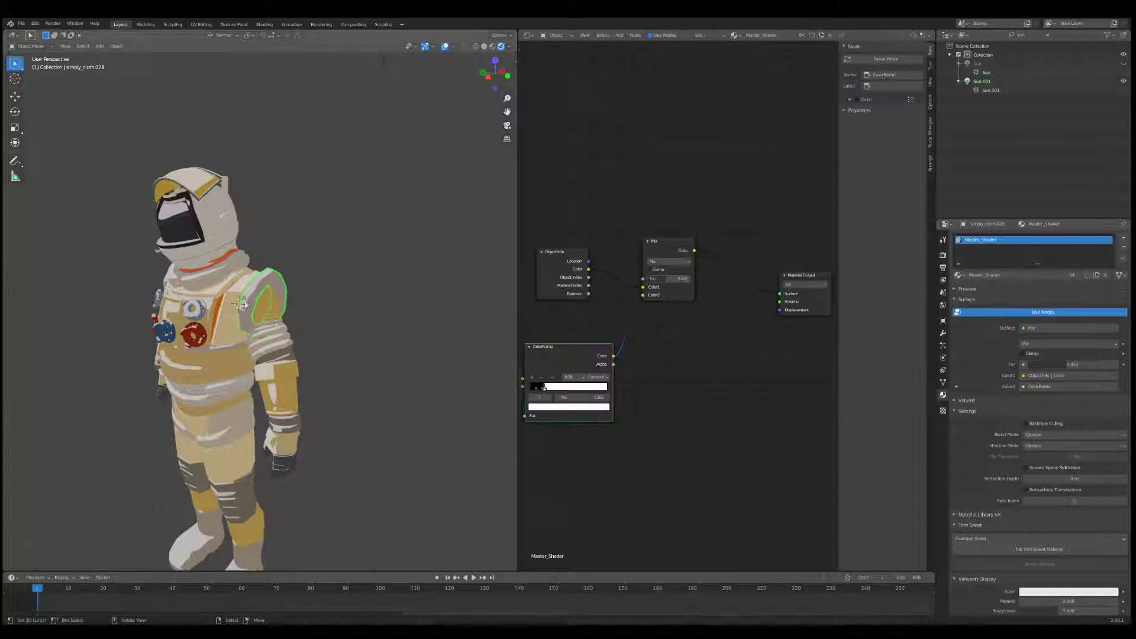
right_click(380, 61)
key(g)
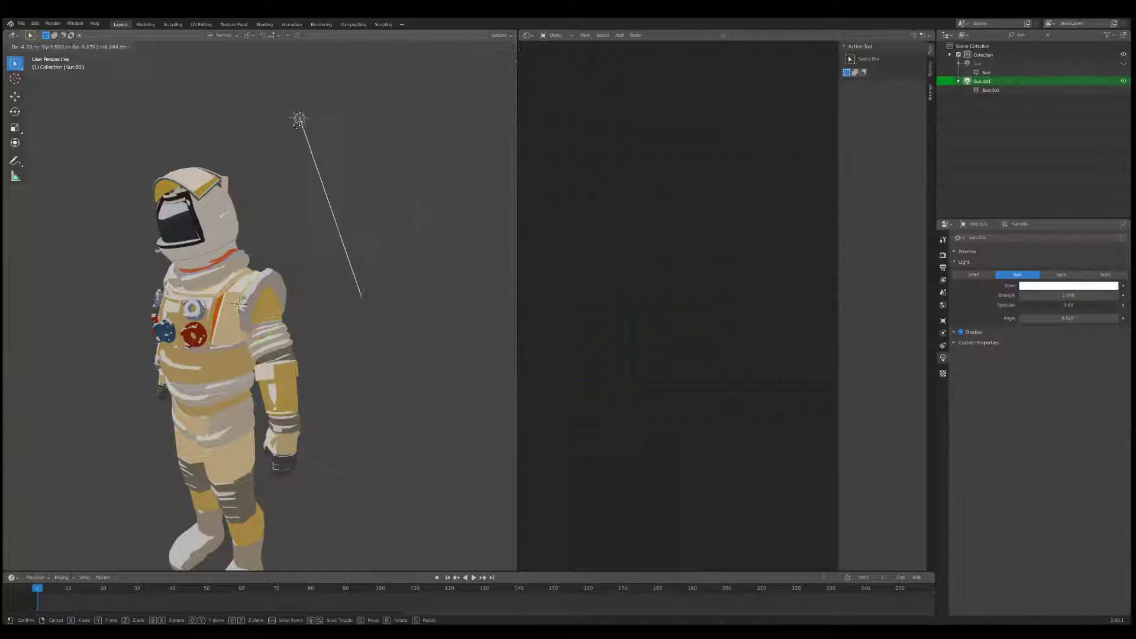
click(286, 128)
Select the helmet's side piece and try Color Burn as the blend mode of the shader's Mix node
right_click(224, 220)
middle_drag(540, 284, 599, 301)
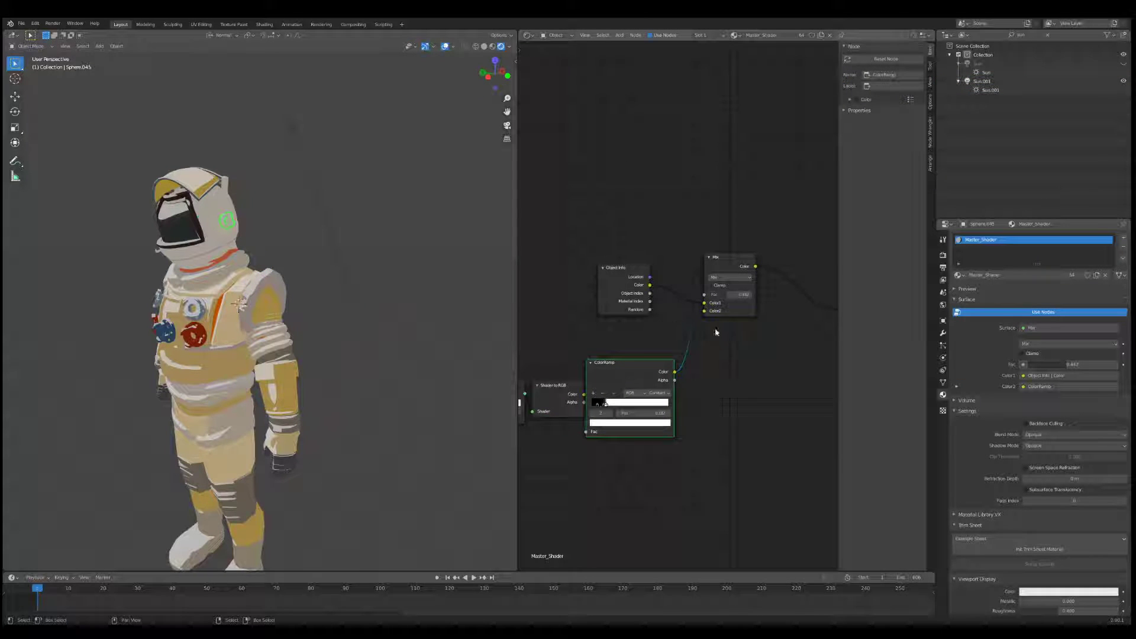
middle_drag(716, 332, 749, 334)
middle_drag(332, 296, 458, 249)
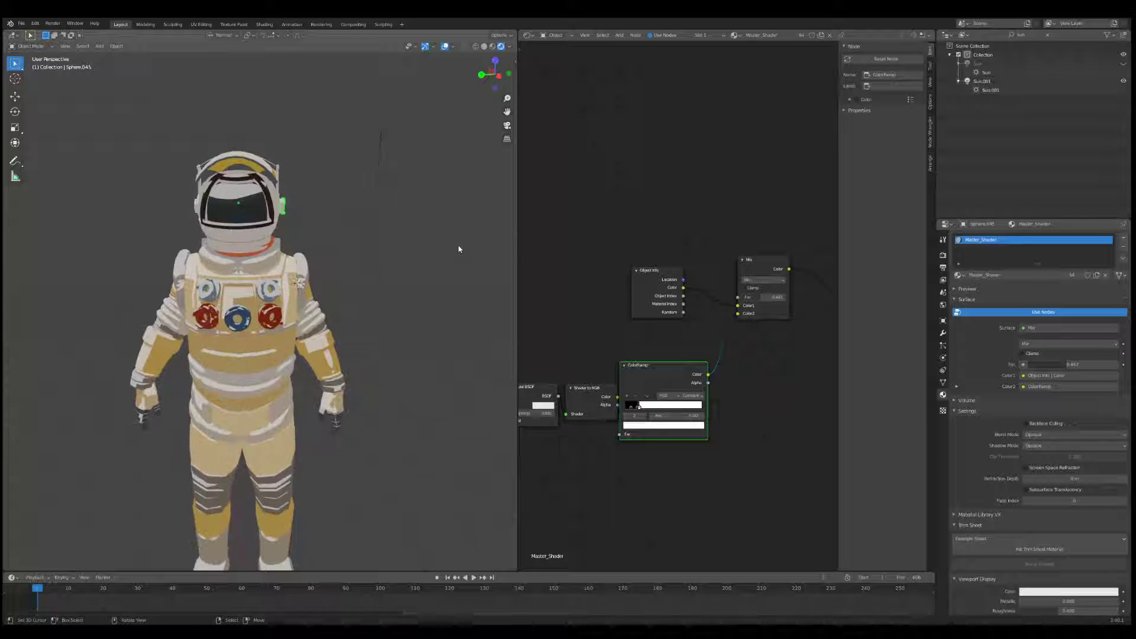
middle_drag(761, 283, 751, 262)
click(751, 260)
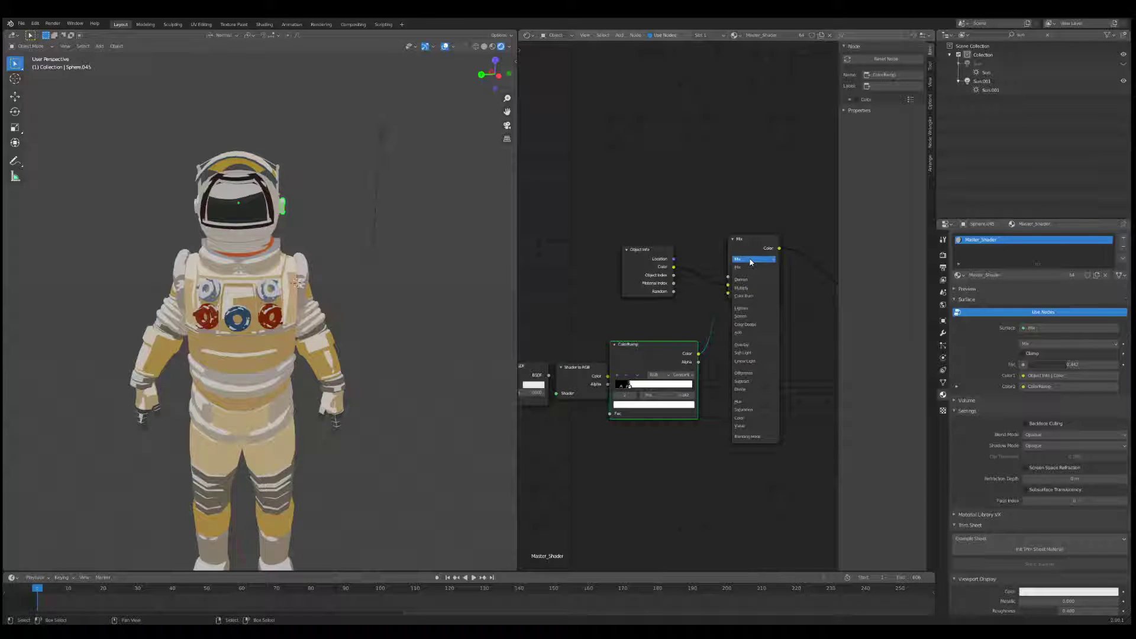
click(753, 296)
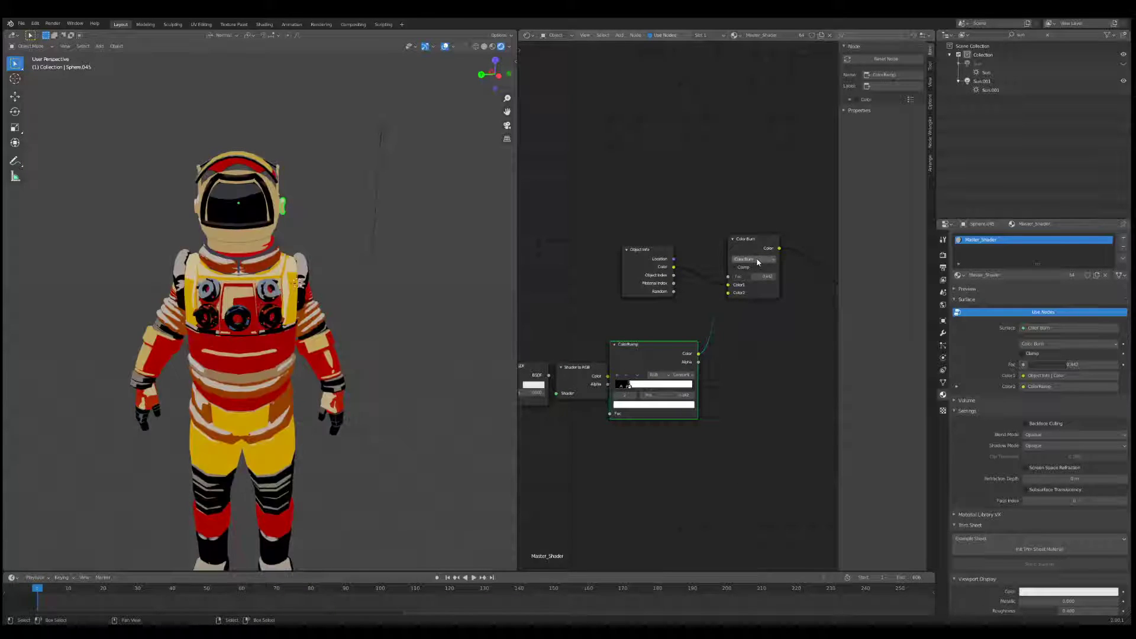
Try the Multiply blend mode on the mixing node with Fac at about 0.88
click(750, 259)
click(756, 288)
drag(767, 277, 771, 277)
middle_drag(358, 280, 304, 246)
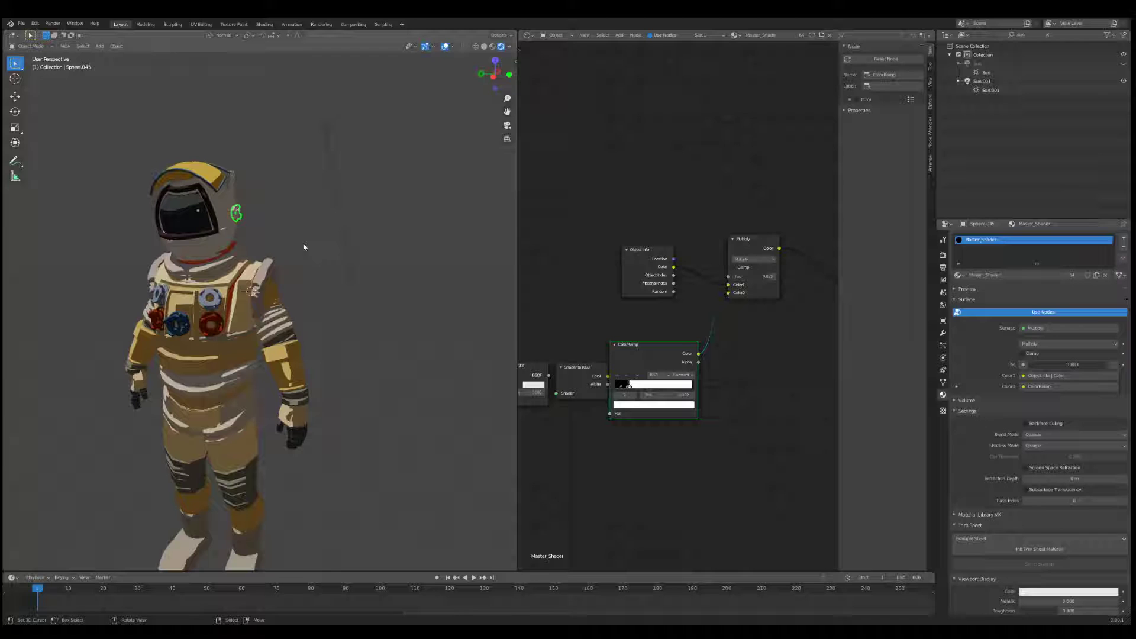
Try rotating the sun lamp to shift the toon shadows under the Multiply blend
click(325, 127)
key(r)
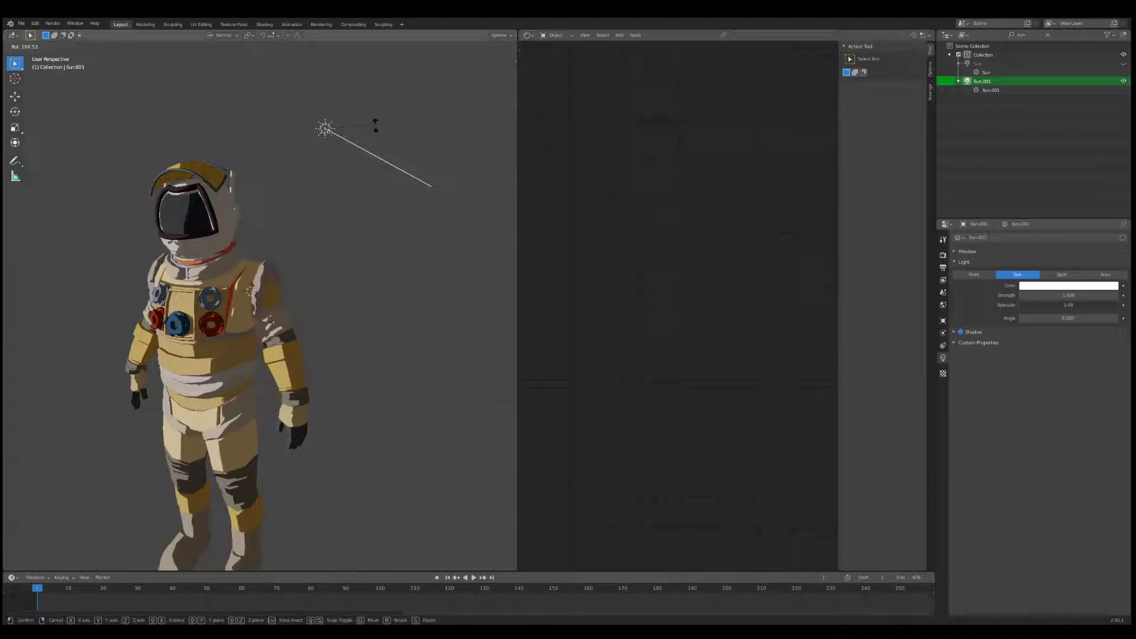
click(332, 173)
right_click(229, 213)
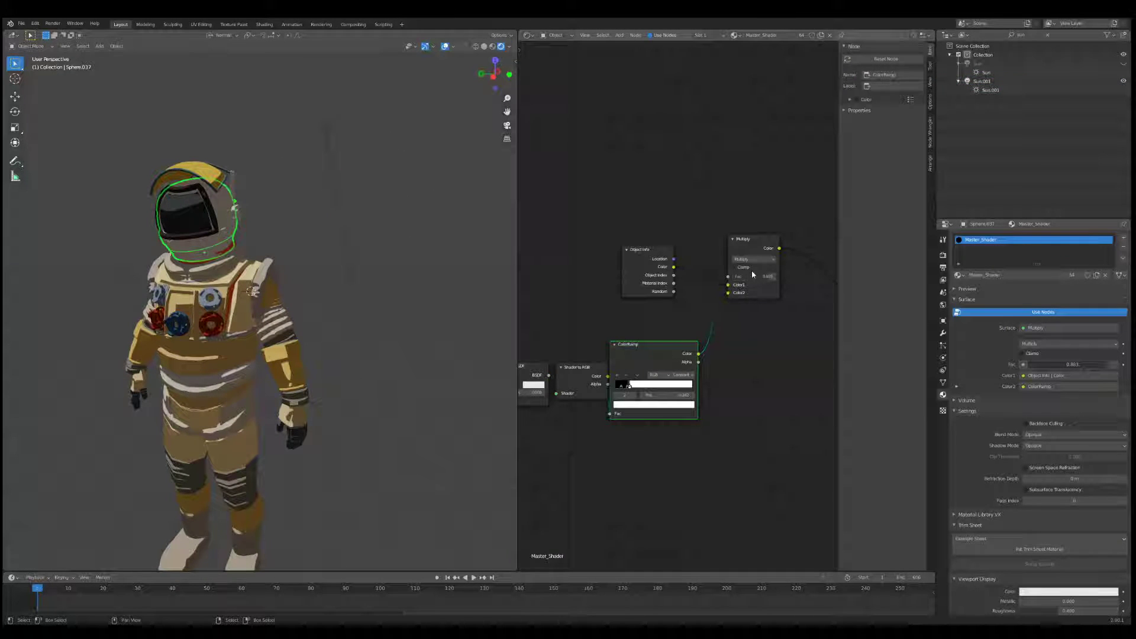
Set the mixing node's blend mode to Overlay with Fac at 0.650 and check the suit's chest up close
click(754, 259)
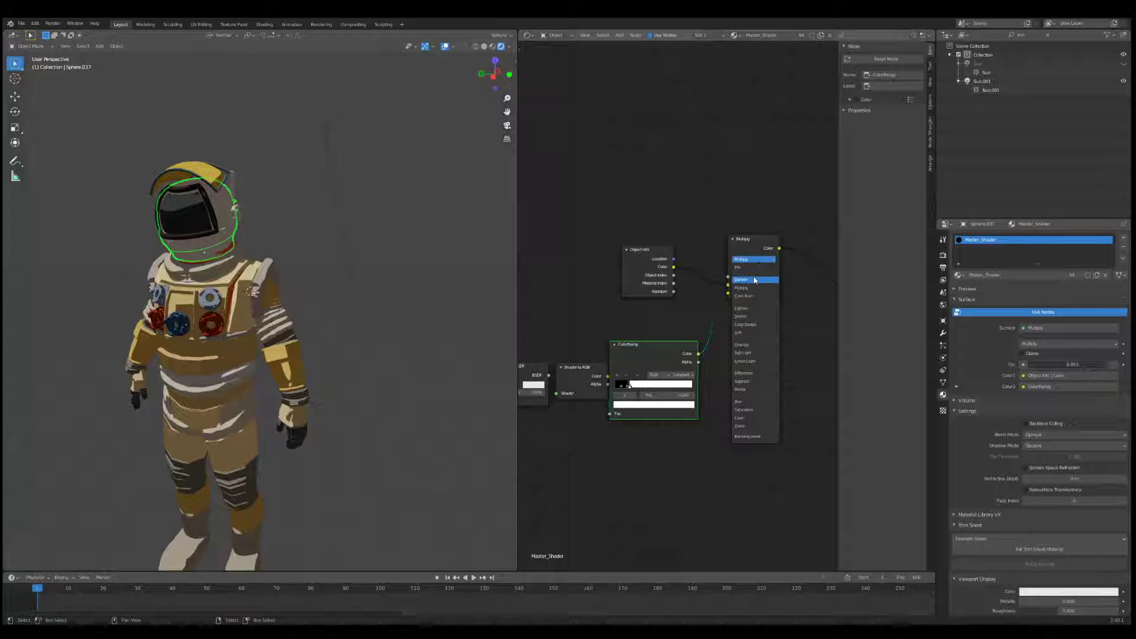
click(765, 345)
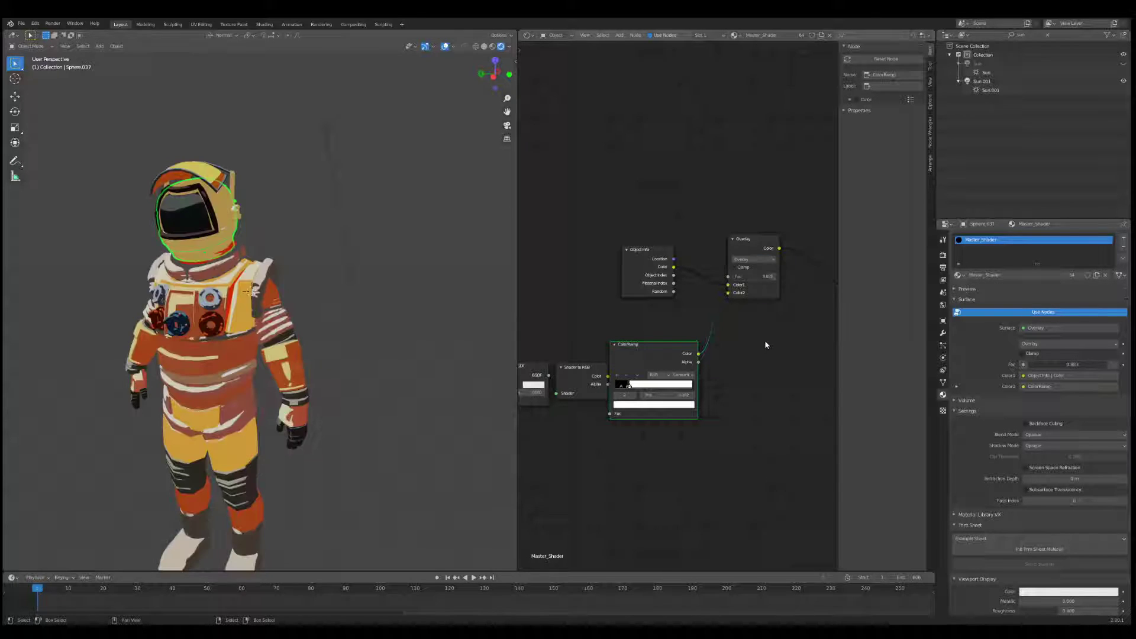
mouse_move(768, 276)
mouse_down()
mouse_move(781, 276)
mouse_move(767, 276)
mouse_up()
middle_drag(302, 267, 435, 269)
scroll(363, 324, up, 2)
middle_drag(364, 325, 370, 291)
scroll(369, 291, up, 2)
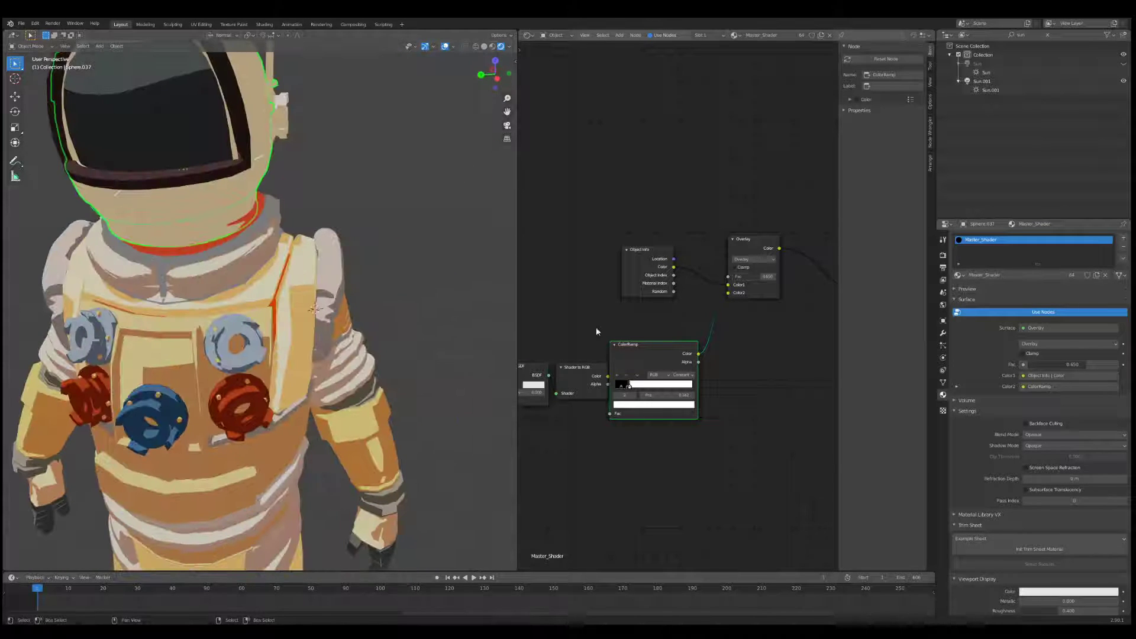
Try Fac 1.000 with the Mix blend mode to show only the ColorRamp's shading on the suit
scroll(595, 326, up, 2)
click(629, 362)
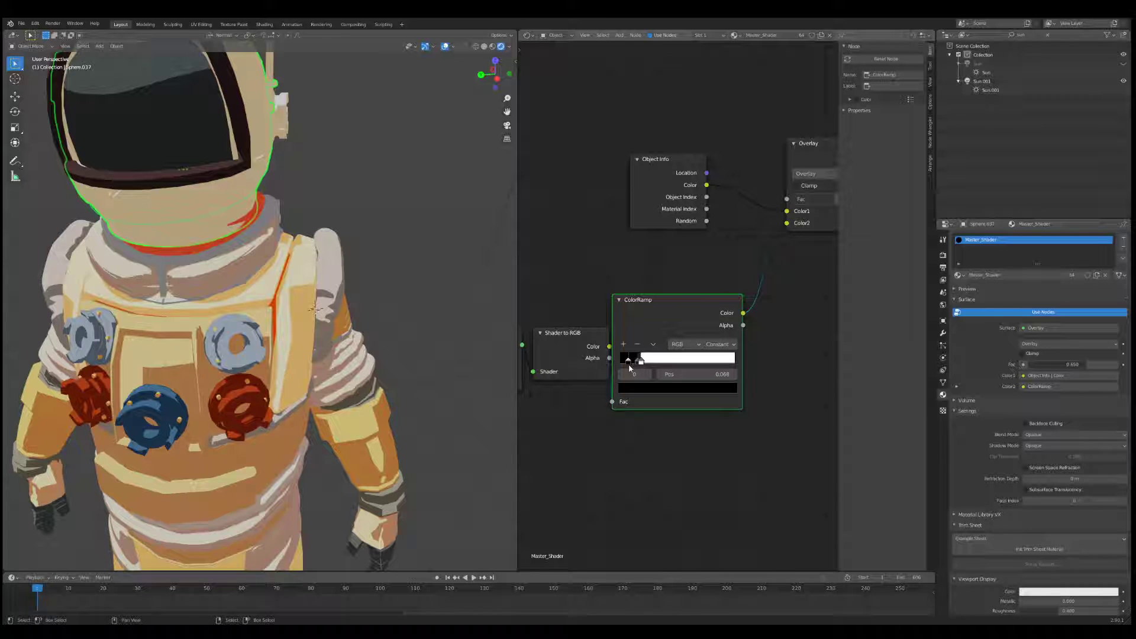
middle_drag(790, 206, 735, 219)
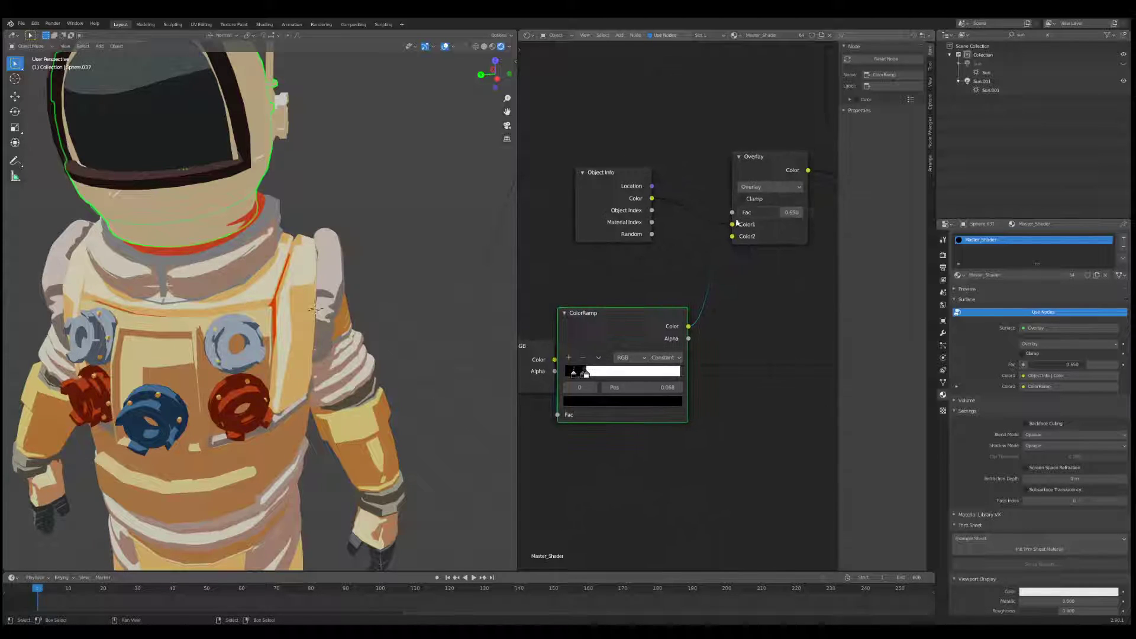
drag(755, 213, 804, 213)
click(770, 187)
click(772, 201)
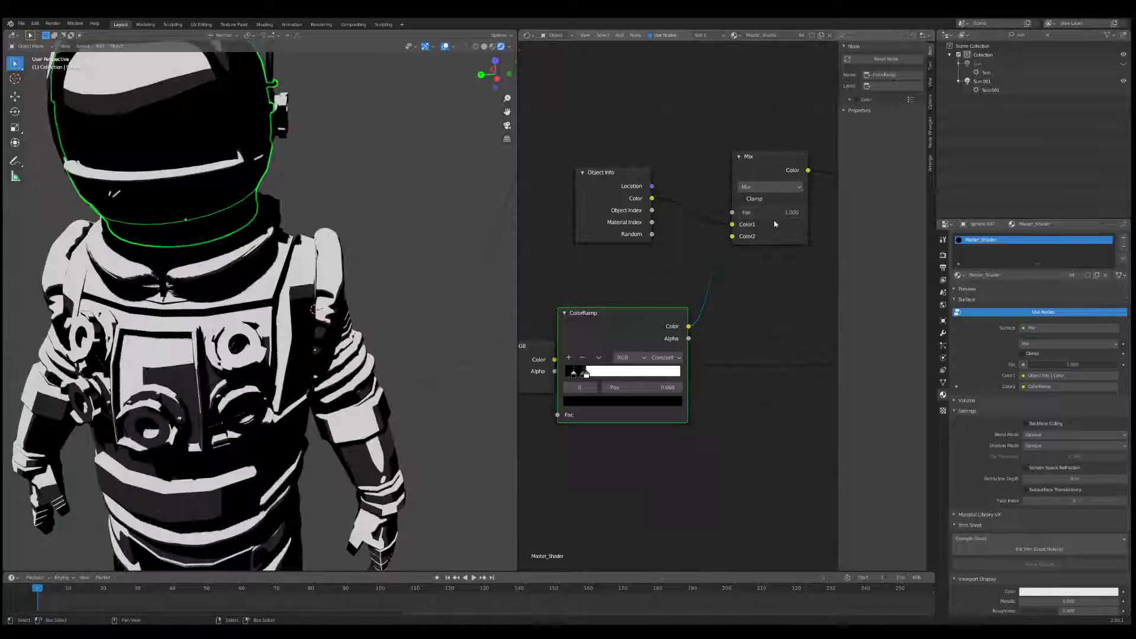
Try green for the ColorRamp's white stop and a very dark red for its first stop
click(588, 374)
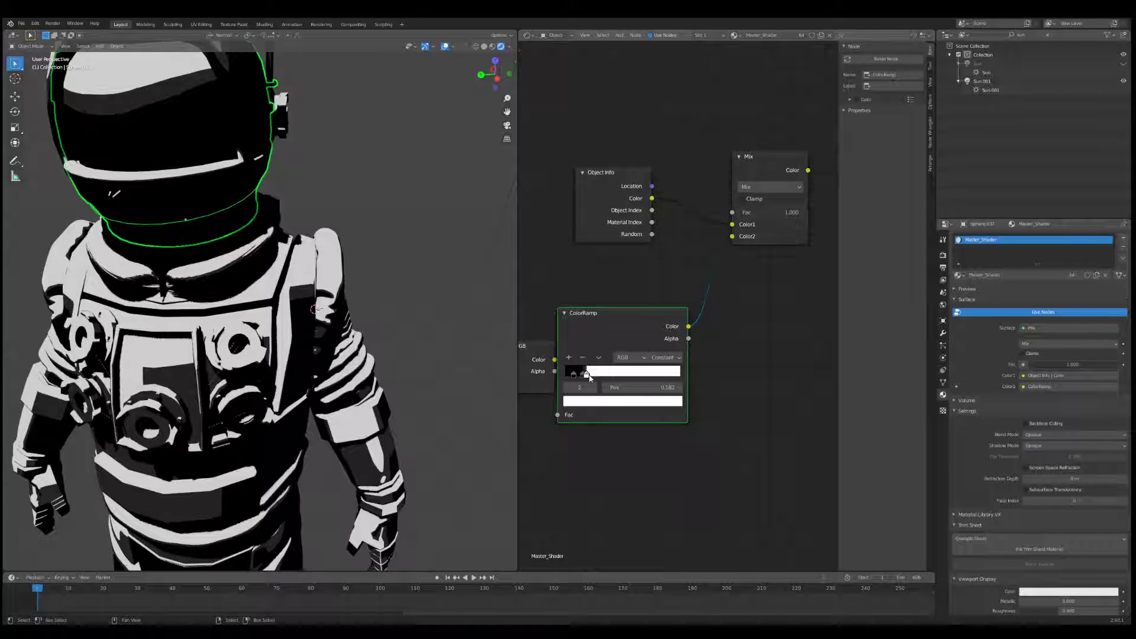
click(627, 403)
drag(613, 288, 588, 264)
click(578, 375)
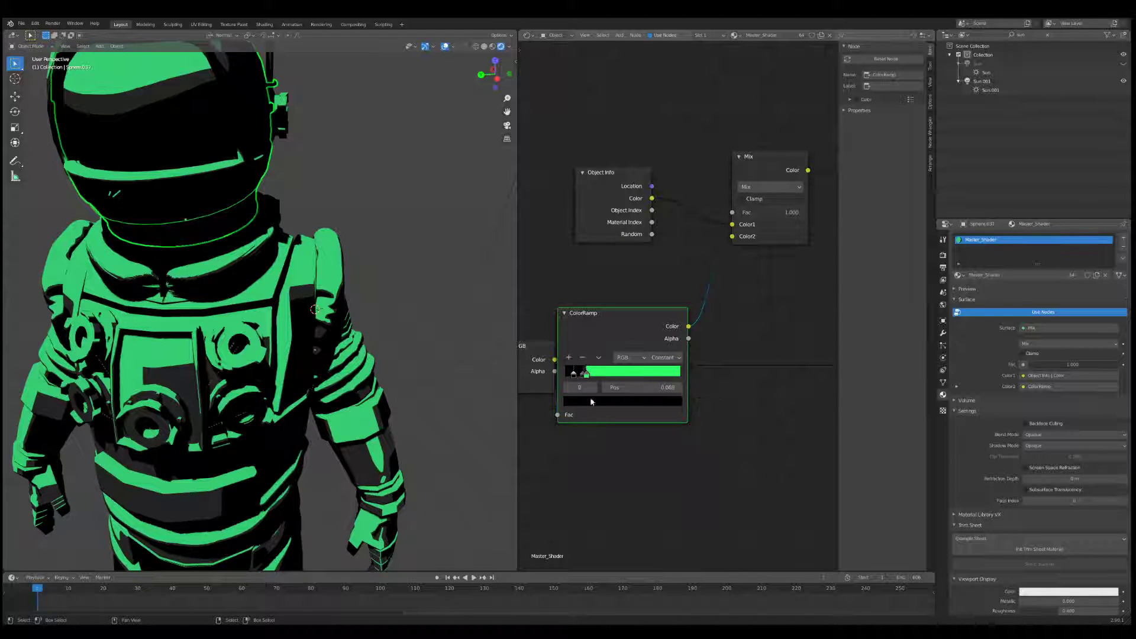
click(651, 402)
mouse_move(659, 318)
mouse_down()
mouse_move(607, 325)
mouse_move(658, 324)
mouse_up()
Set the mixing node's blend mode to Overlay and lower its Fac to about 0.83
click(770, 187)
click(769, 315)
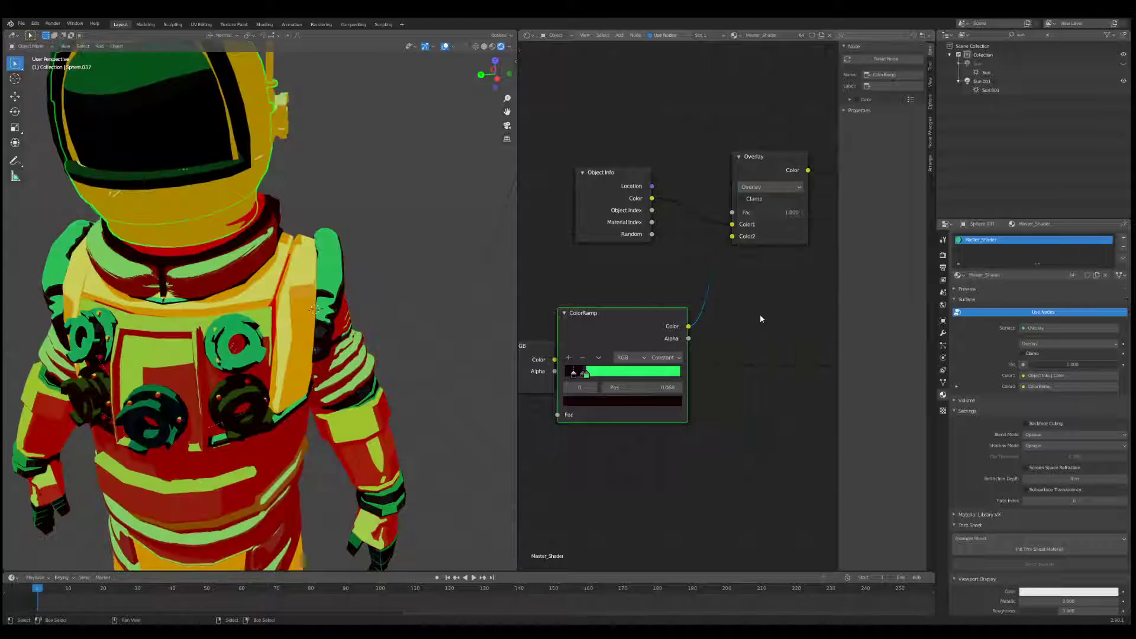
scroll(270, 273, down, 5)
middle_drag(271, 273, 237, 271)
shift+middle_drag(378, 271, 290, 271)
drag(788, 212, 777, 213)
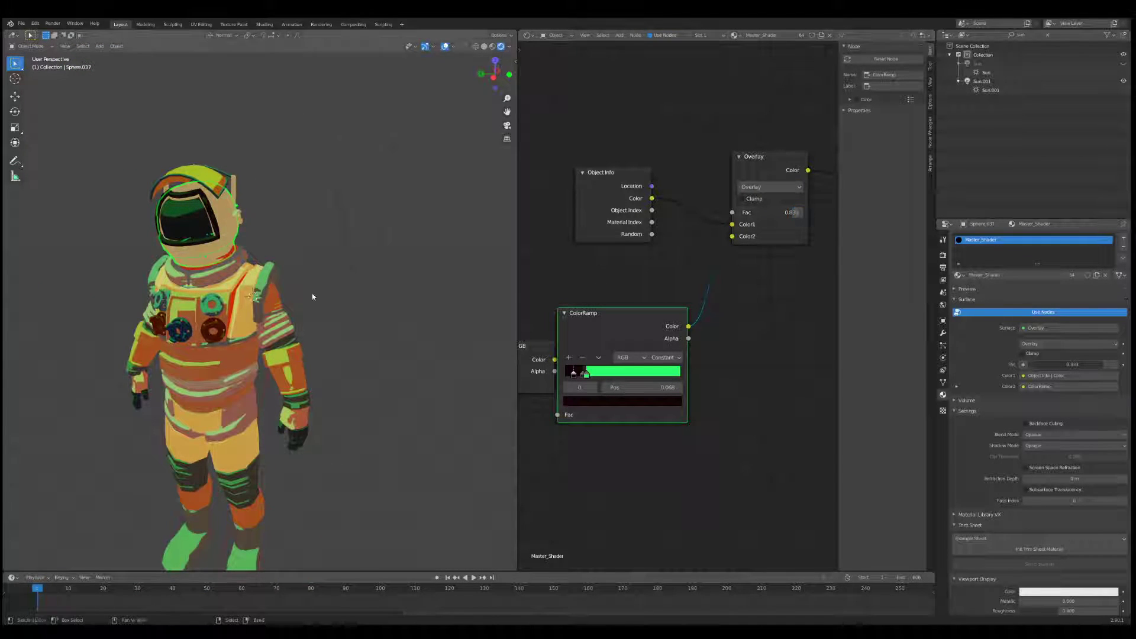
Try rotating the sun lamp while viewing the whole green-tinted suit from the front
middle_drag(312, 297, 355, 294)
scroll(384, 221, down, 3)
scroll(383, 225, up, 2)
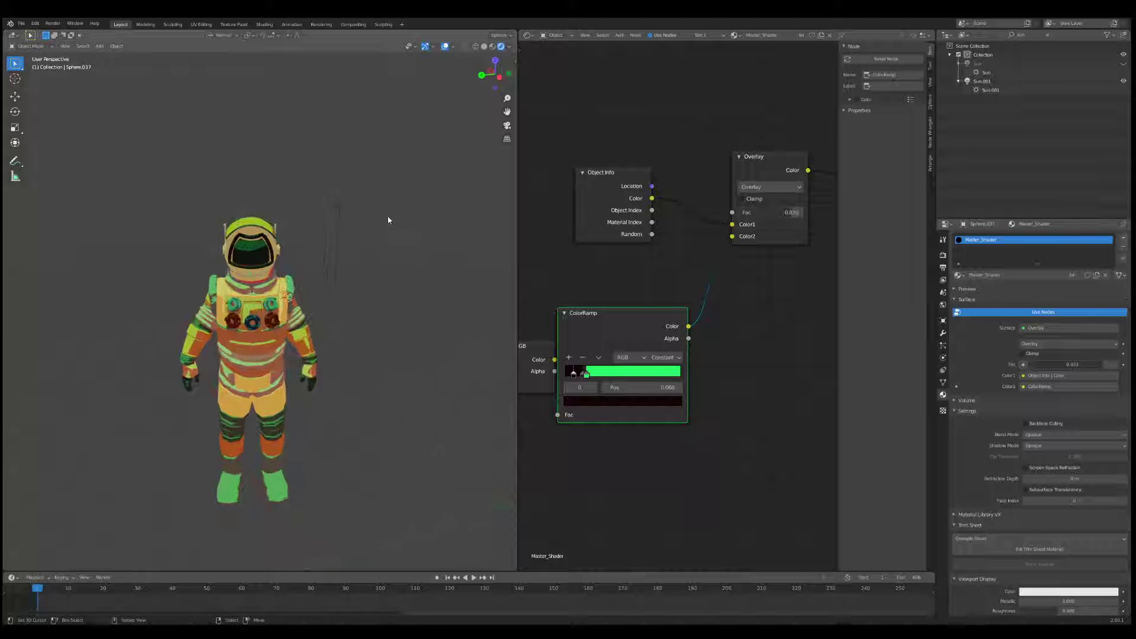
click(341, 197)
key(r)
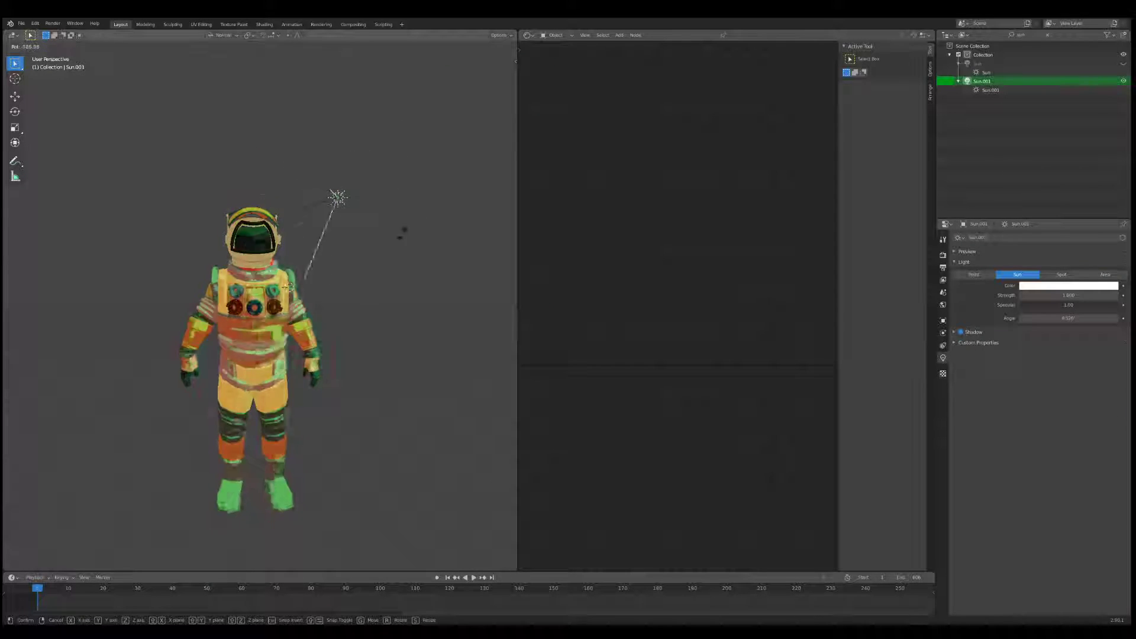
right_click(393, 233)
Select the helmet visor part and turn the ColorRamp's green stop white by reducing its saturation to 0
click(248, 245)
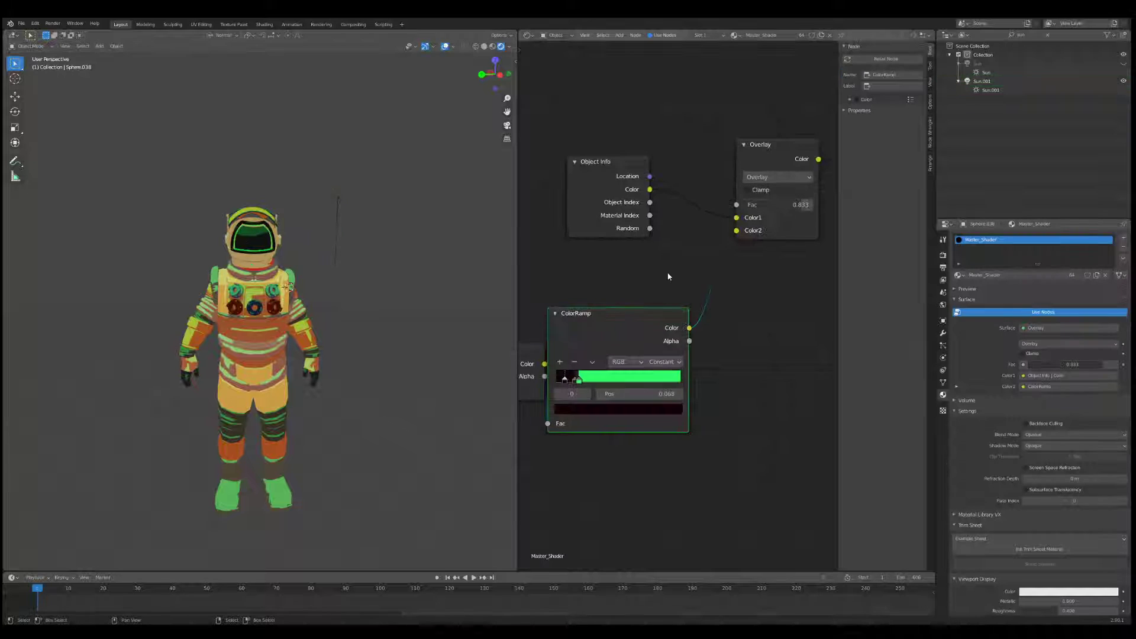
click(580, 380)
click(621, 409)
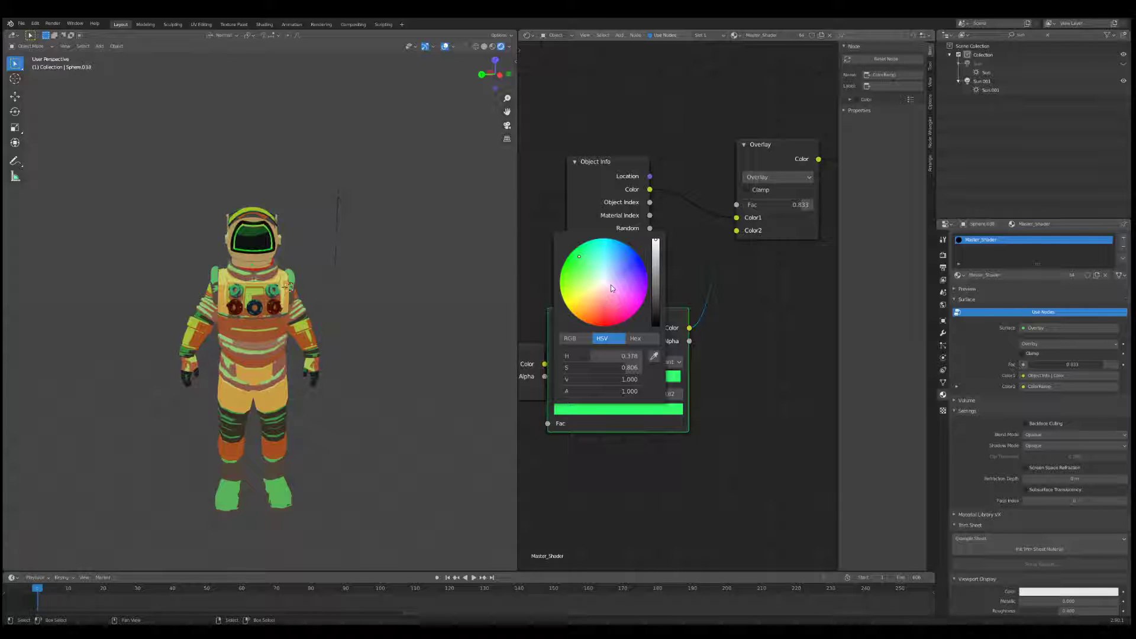
click(570, 338)
click(602, 341)
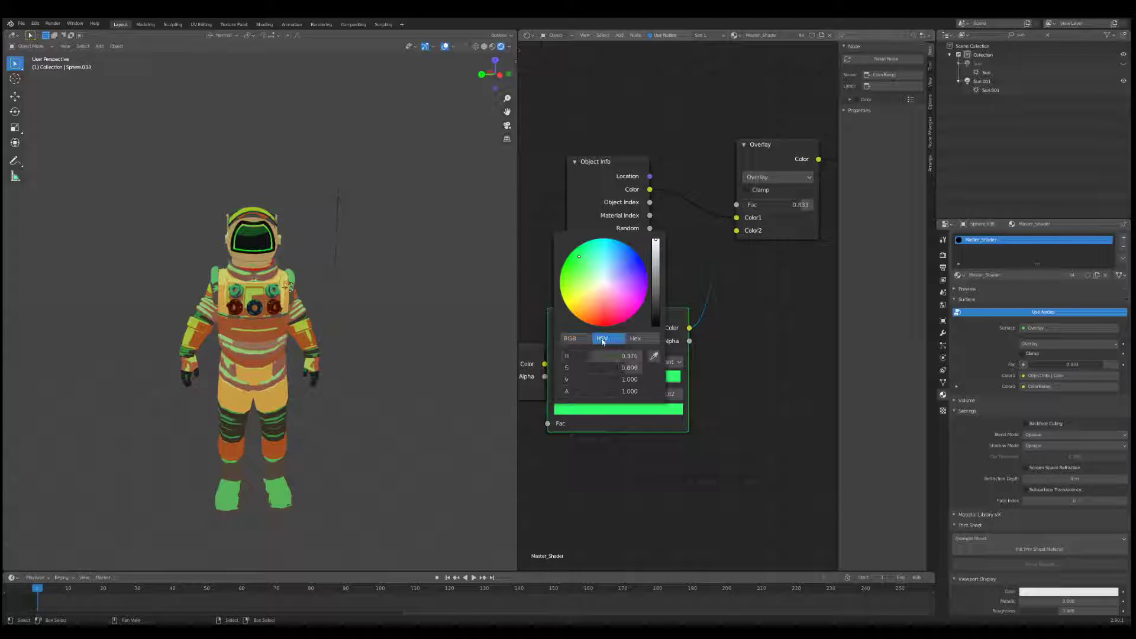
drag(603, 368, 533, 368)
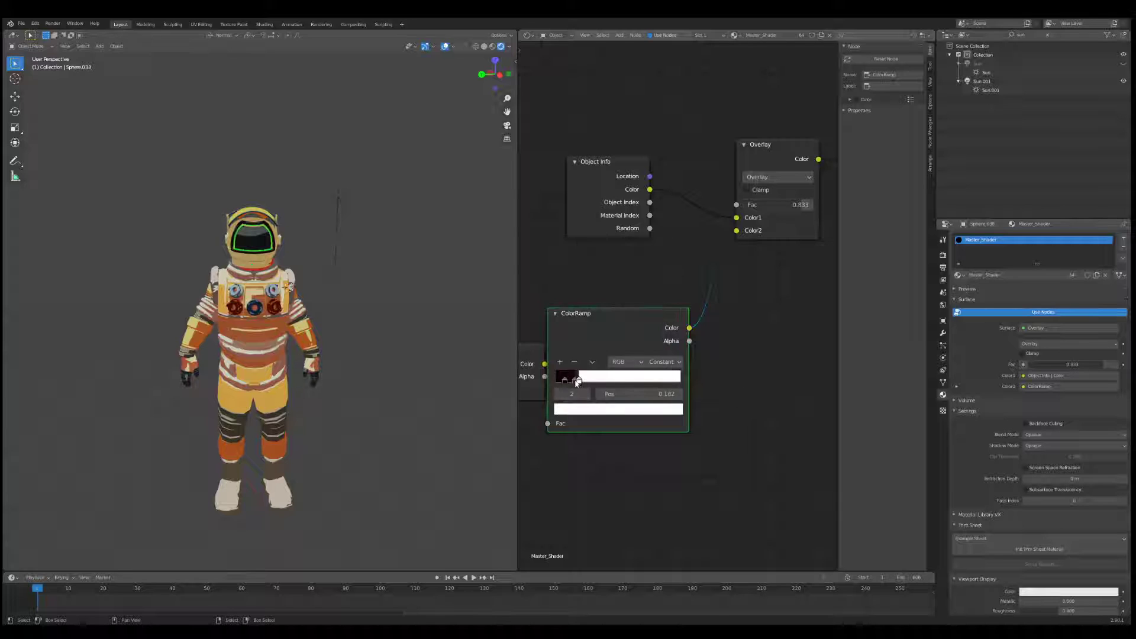
Remove the saturation from the ColorRamp's dark red first stop and darken it to black
click(564, 382)
click(605, 409)
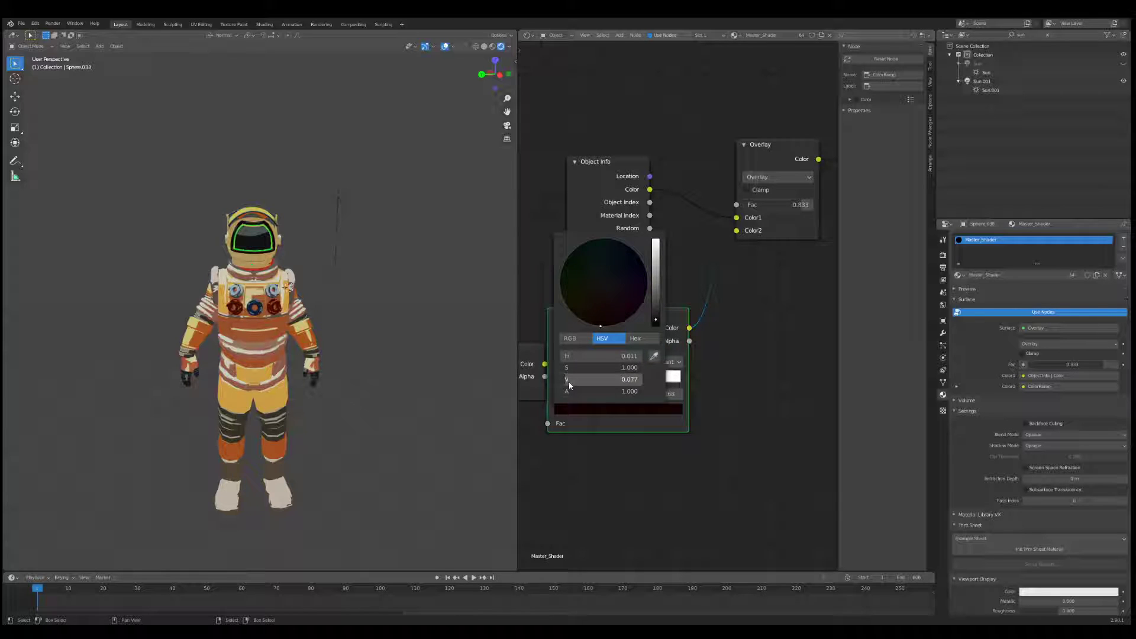
drag(592, 368, 514, 379)
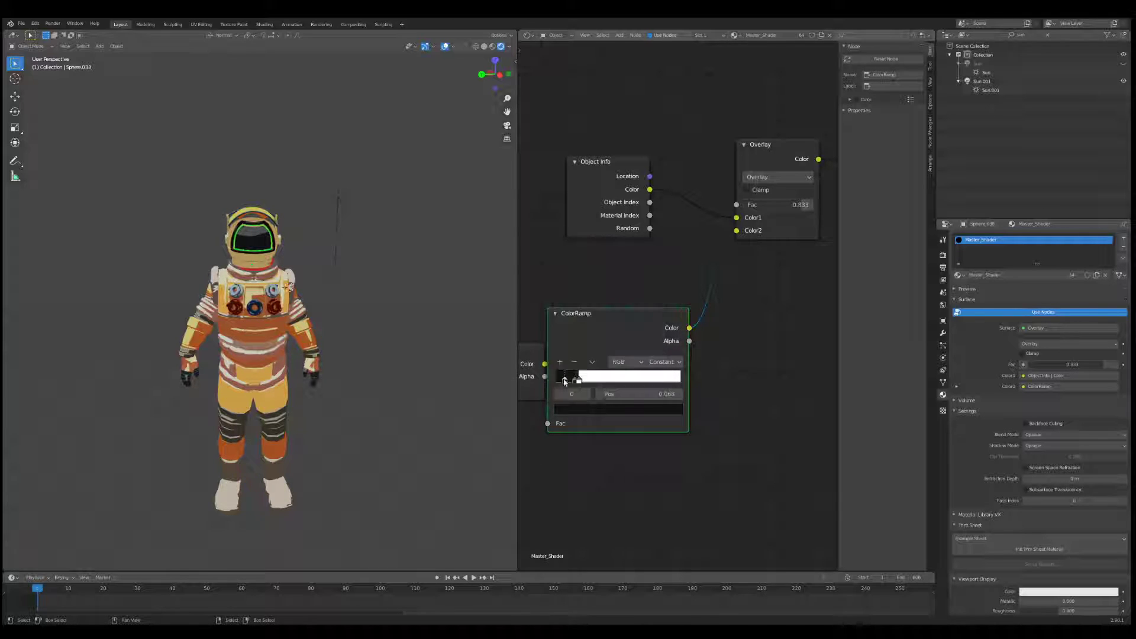
click(593, 406)
drag(657, 321, 661, 346)
scroll(380, 316, up, 3)
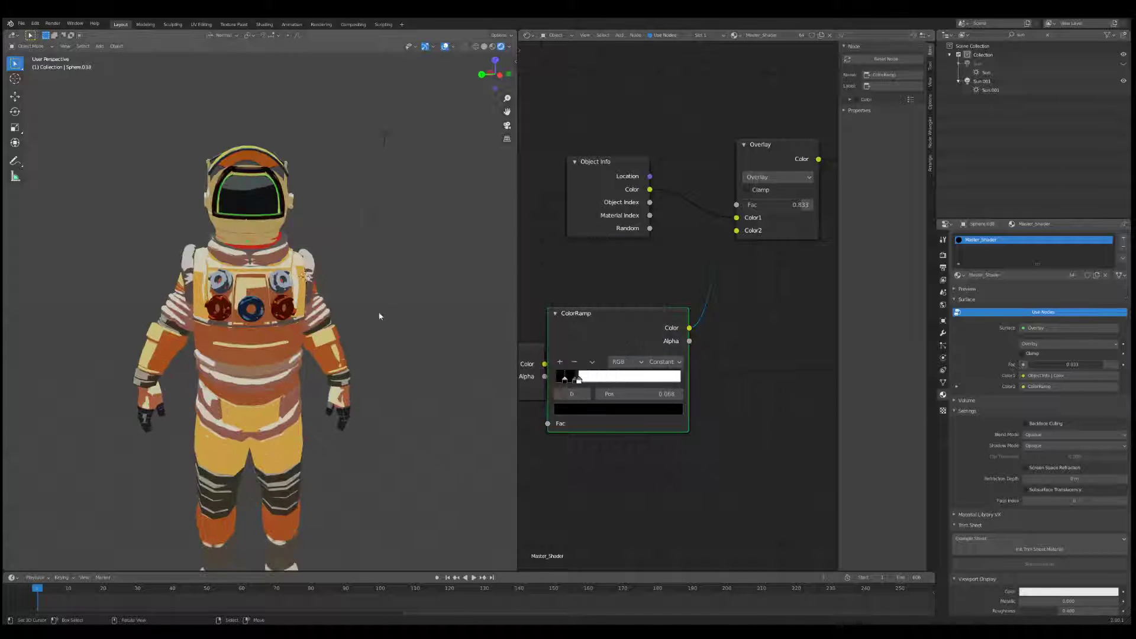
Lower the Overlay node's Fac to 0.775 and space the Overlay and Object Info nodes farther apart
mouse_move(803, 205)
mouse_down()
mouse_move(819, 206)
mouse_move(781, 213)
mouse_move(748, 278)
mouse_up()
middle_drag(747, 278, 739, 278)
drag(751, 155, 789, 167)
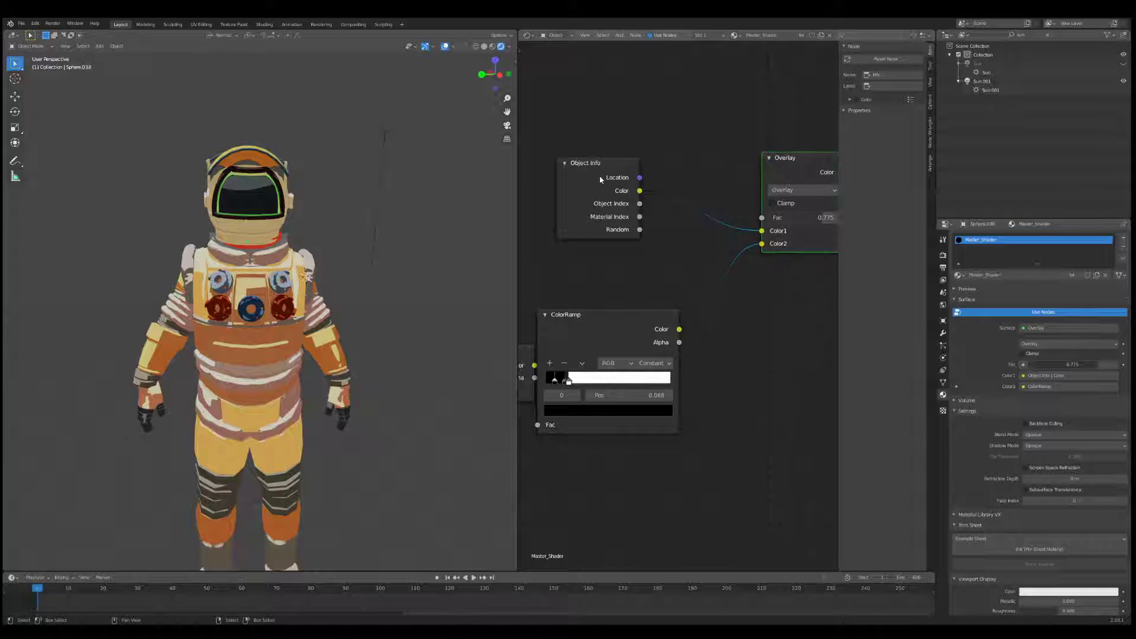
drag(601, 177, 622, 167)
scroll(725, 256, up, 1)
middle_drag(745, 284, 771, 309)
drag(624, 191, 604, 193)
key(shift+a)
click(809, 345)
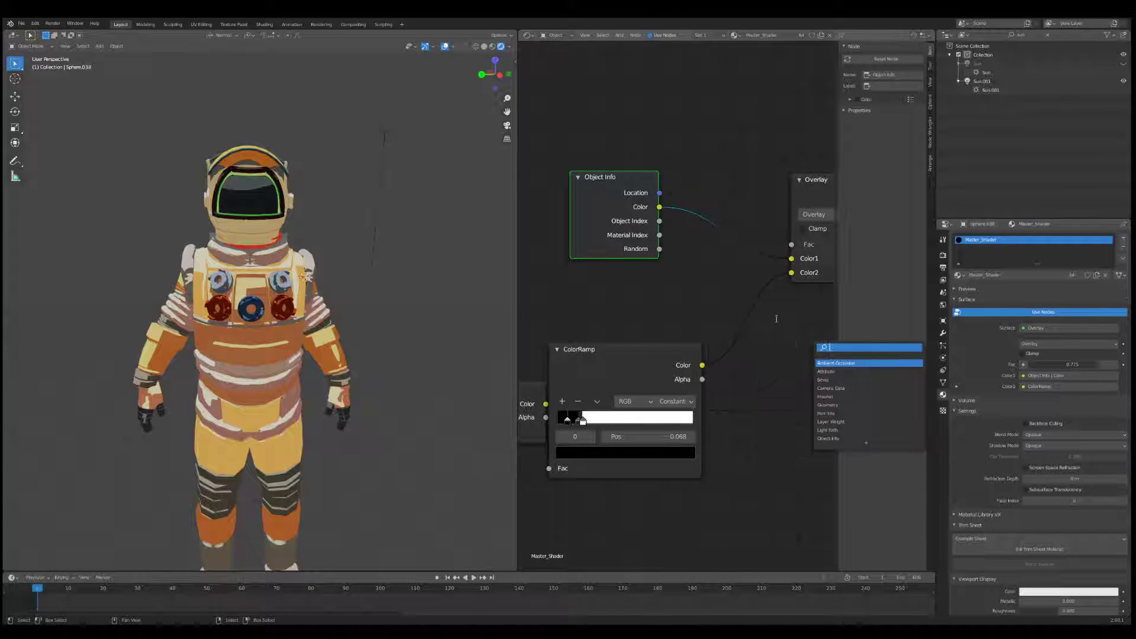
key(Escape)
Duplicate the Overlay node, place the copy below the original, and move the Material Output node away to make room
scroll(723, 286, down, 2)
key(shift+d)
click(783, 346)
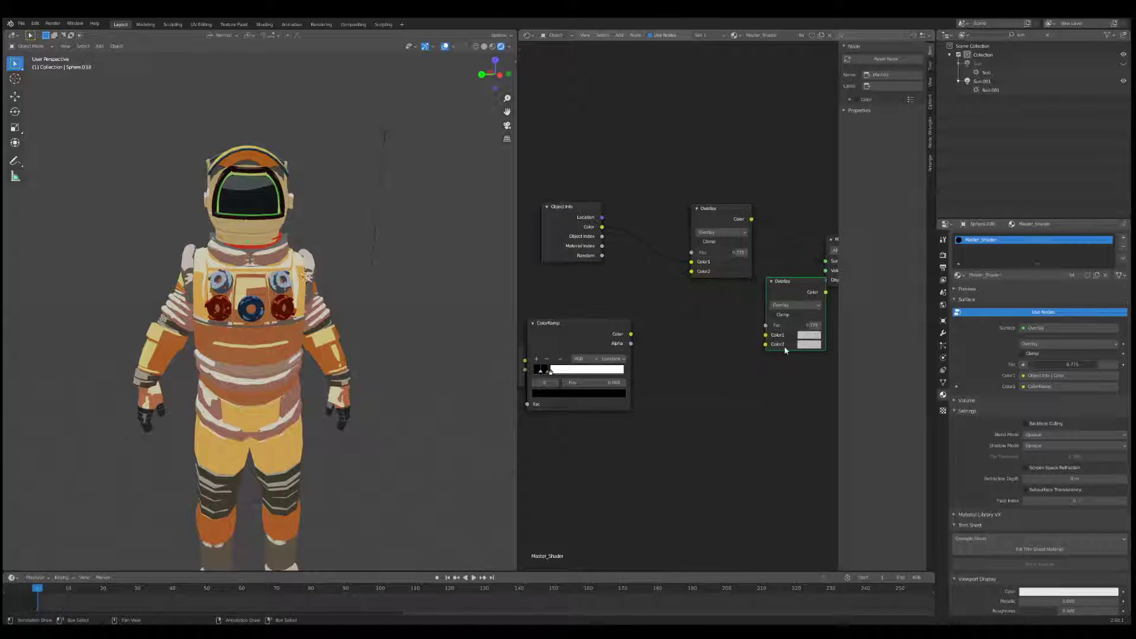
middle_drag(784, 345, 717, 329)
drag(750, 274, 743, 315)
middle_drag(644, 203, 594, 199)
drag(749, 263, 797, 246)
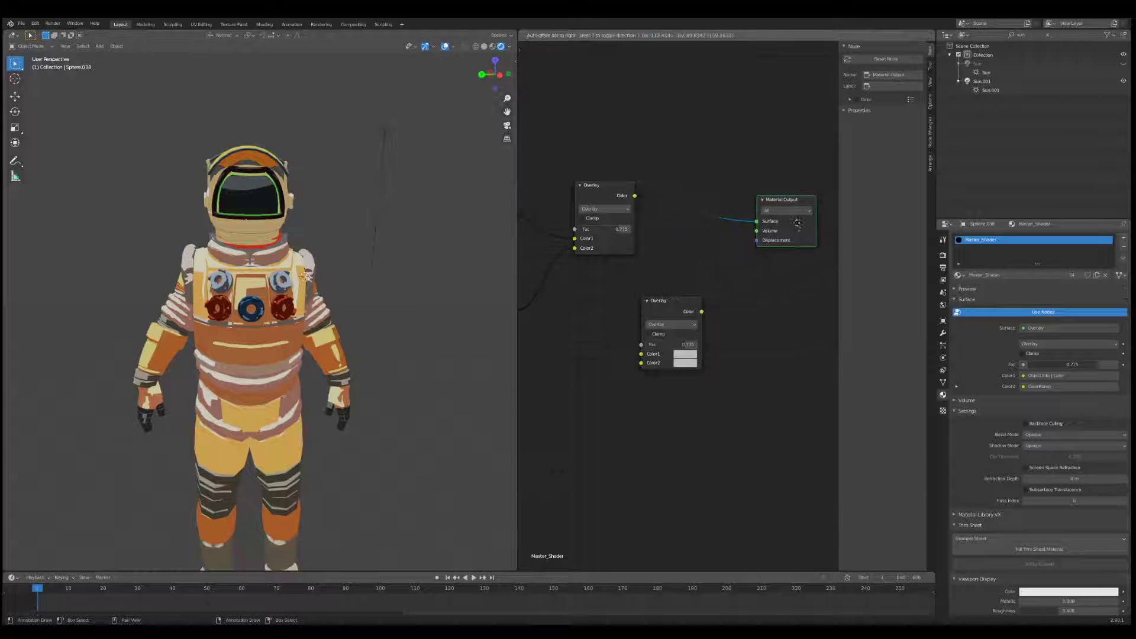
Wire the first Overlay's Color into the copied Overlay's Color1 and the copy's Color into the Material Output's Surface
middle_drag(638, 195, 671, 214)
click(678, 191)
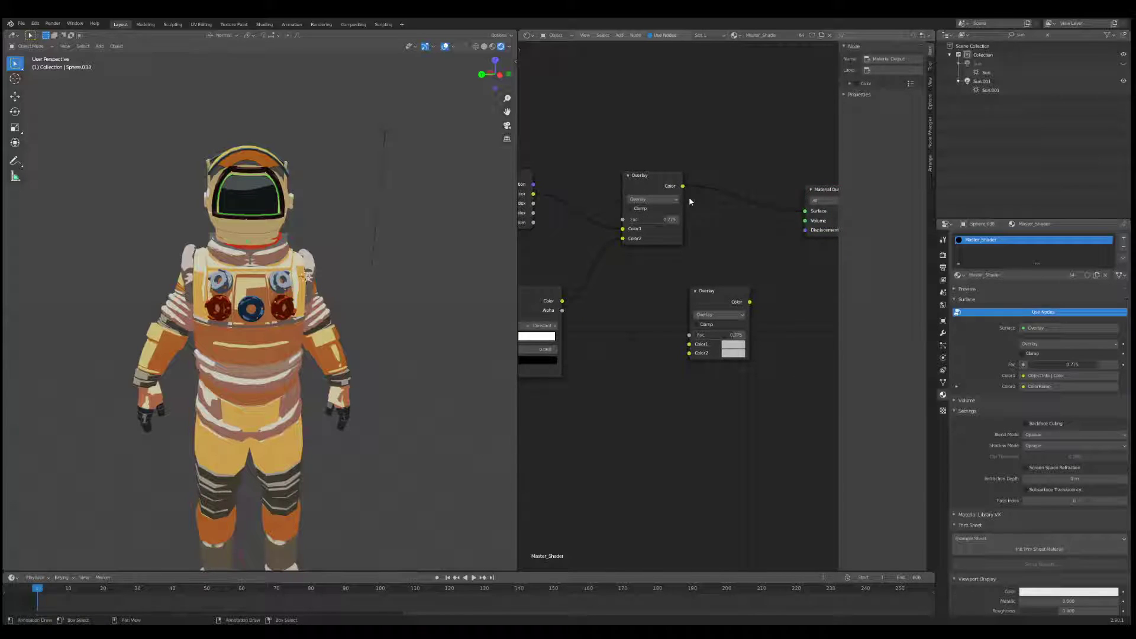
drag(684, 186, 689, 343)
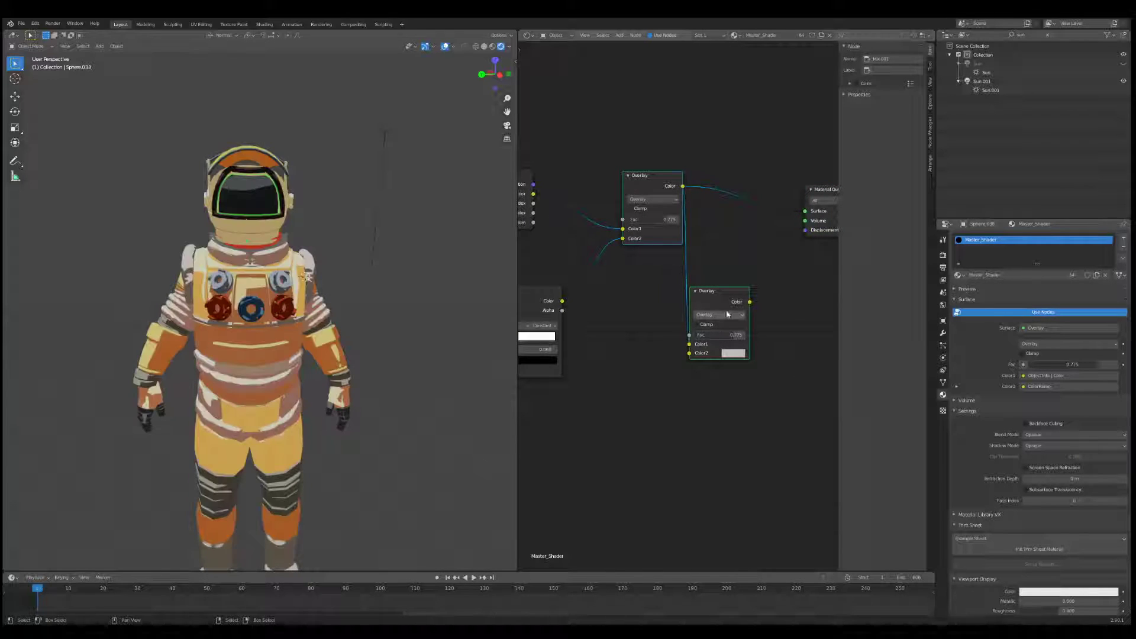
drag(760, 289, 806, 211)
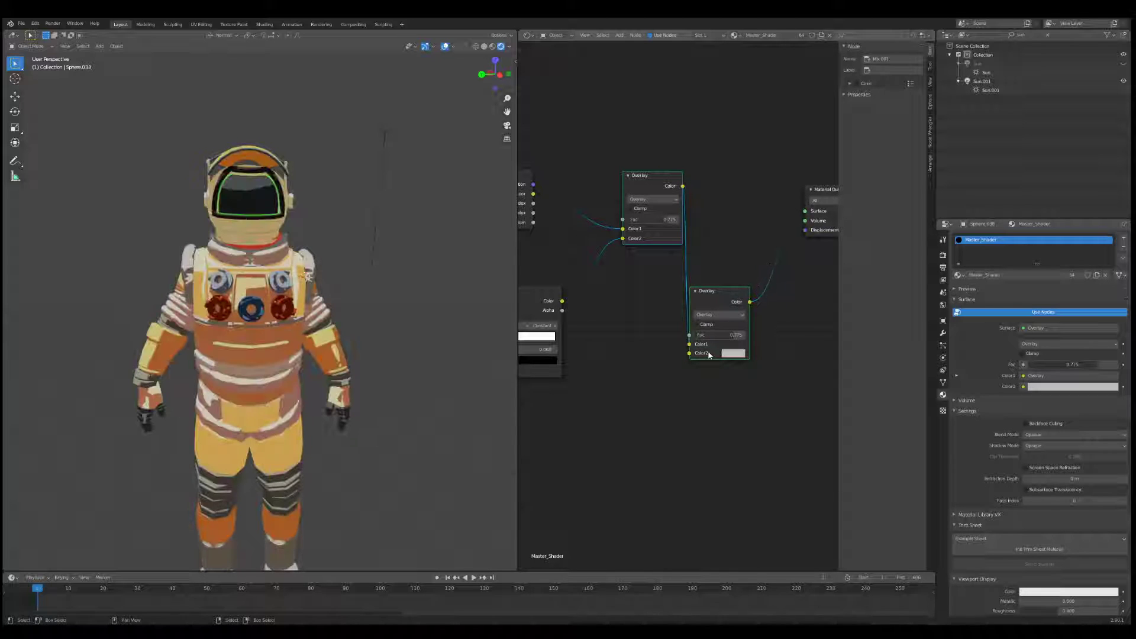
Set the second Overlay node's Color2 to a saturated green and raise its Fac to 1.000
click(730, 356)
drag(760, 271, 779, 230)
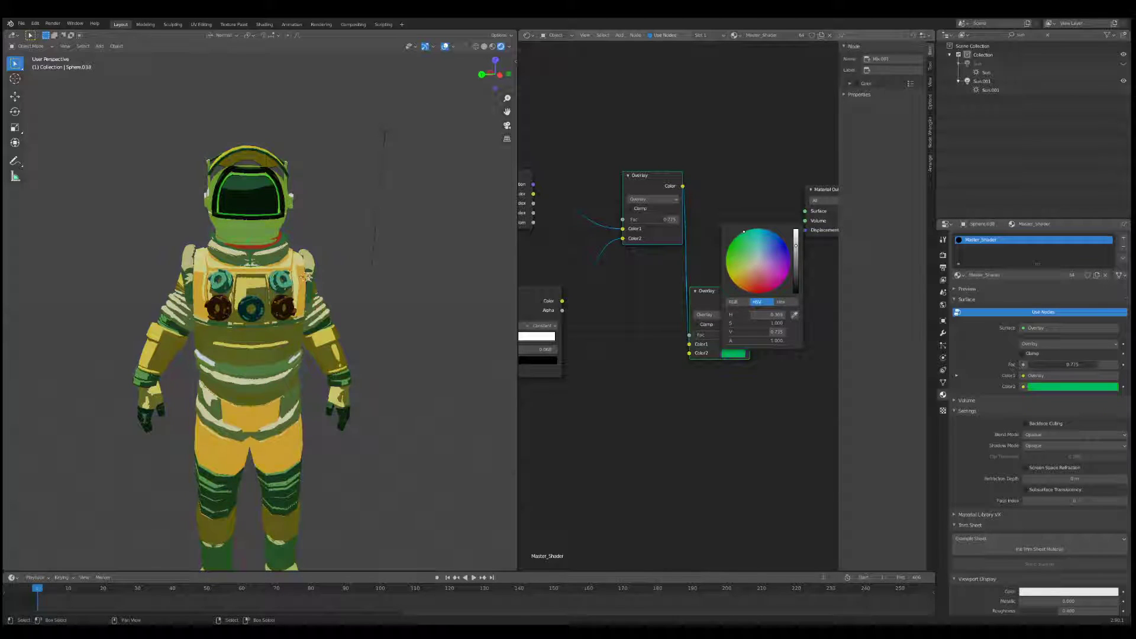
middle_drag(346, 260, 401, 274)
drag(738, 336, 769, 335)
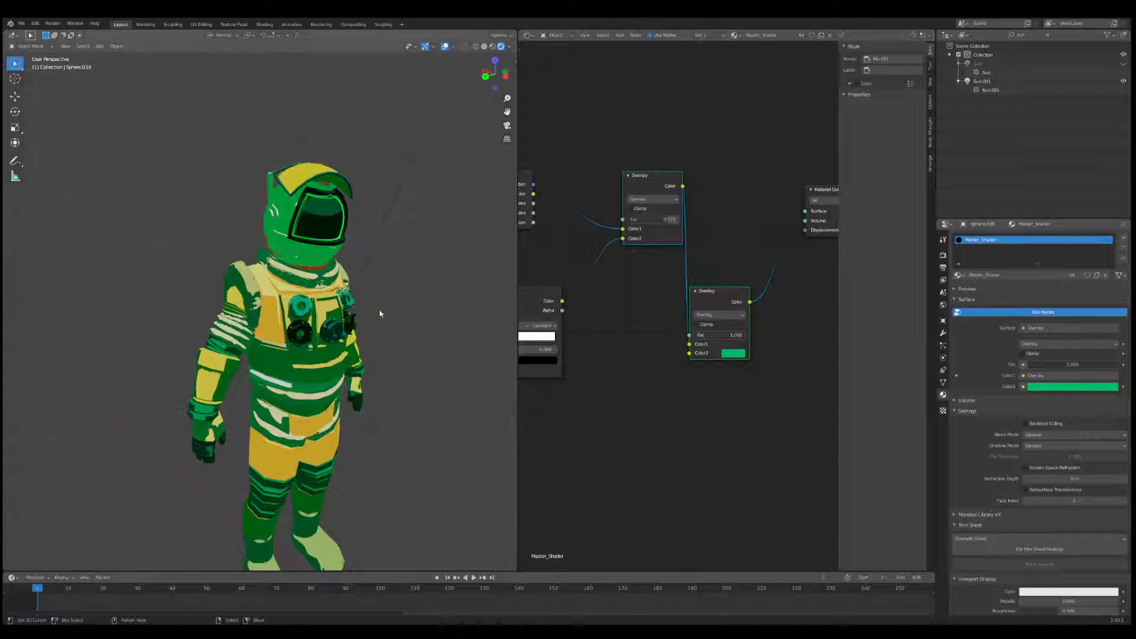
middle_drag(380, 313, 394, 313)
Change the second Overlay node's Color2 to blue and shift both Overlay nodes slightly within the graph
click(734, 353)
drag(759, 261, 765, 236)
middle_drag(453, 260, 392, 278)
scroll(342, 278, down, 2)
drag(722, 302, 728, 290)
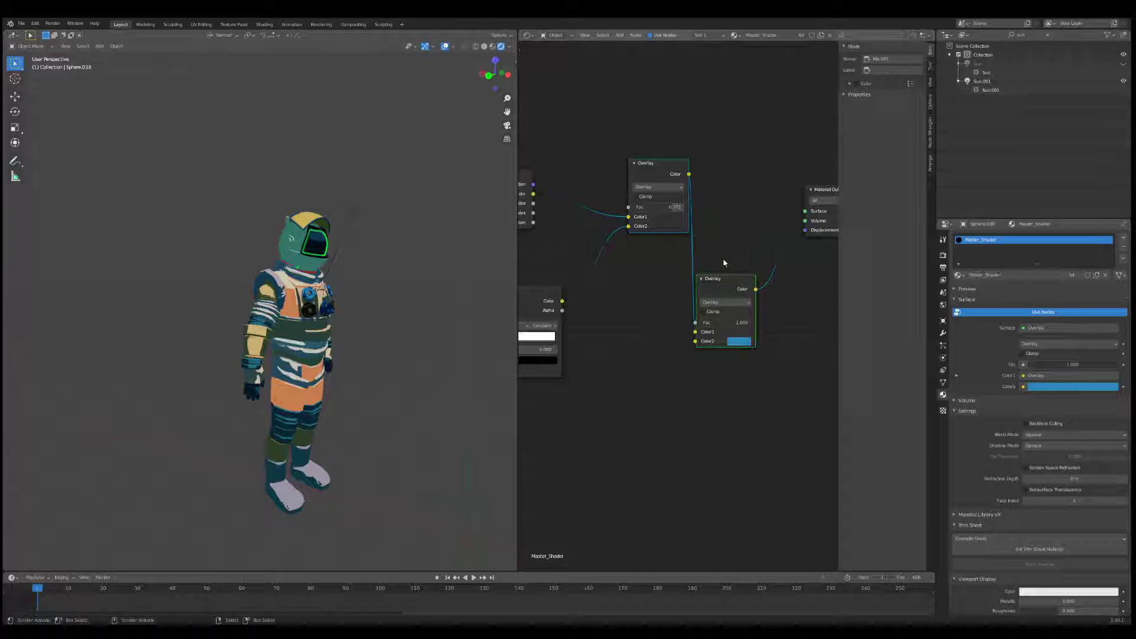
scroll(650, 280, down, 3)
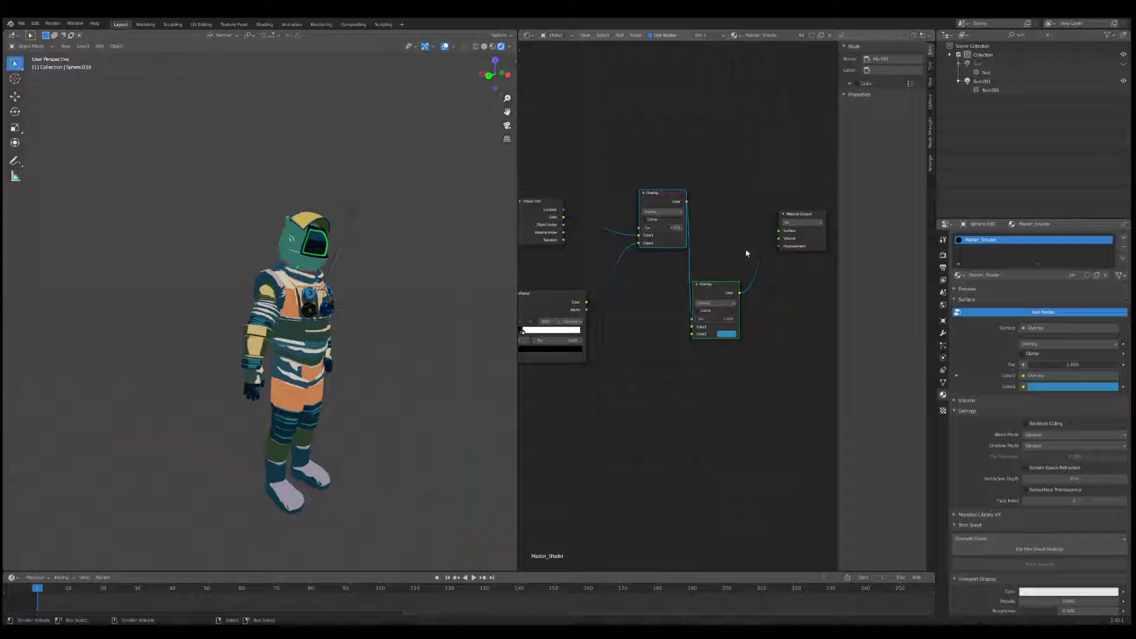
Duplicate the blue Overlay node into four copies stacked in a column beyond the Material Output node
middle_drag(777, 233, 676, 239)
click(710, 253)
click(632, 308)
key(shift+d)
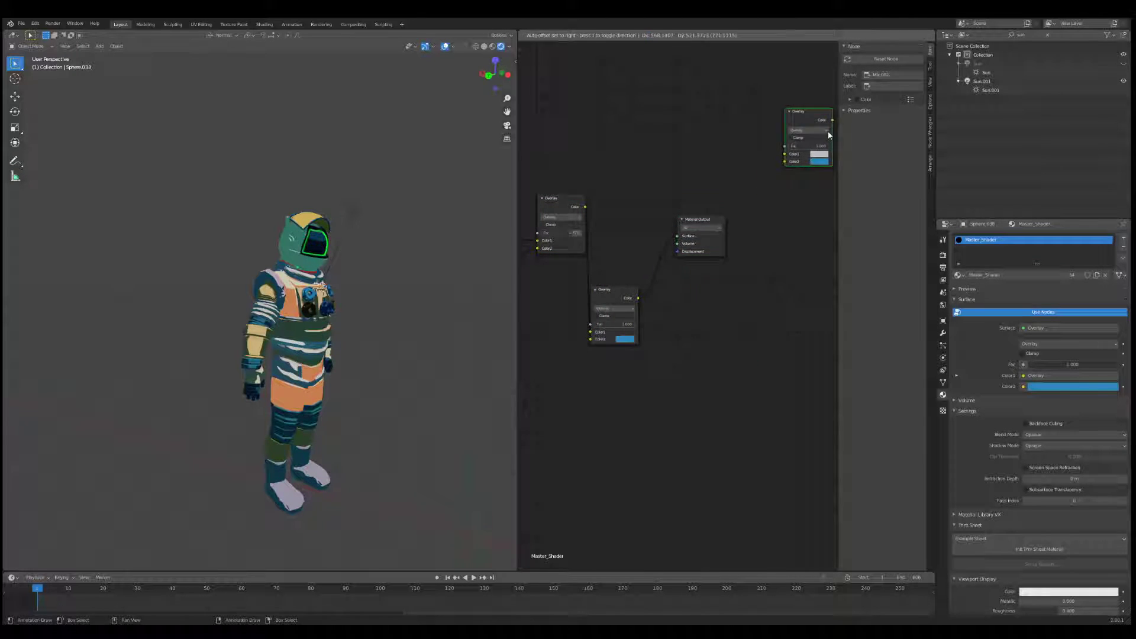
click(835, 140)
middle_drag(836, 154, 721, 198)
click(723, 258)
key(shift+d)
click(725, 314)
key(shift+d)
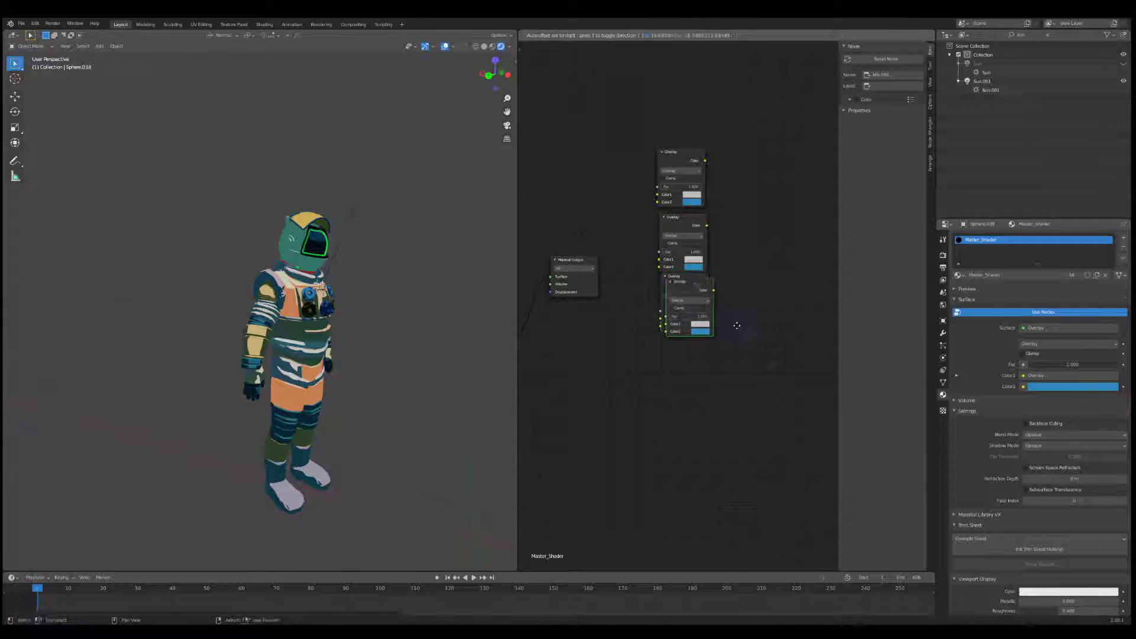
click(725, 374)
drag(690, 338, 698, 348)
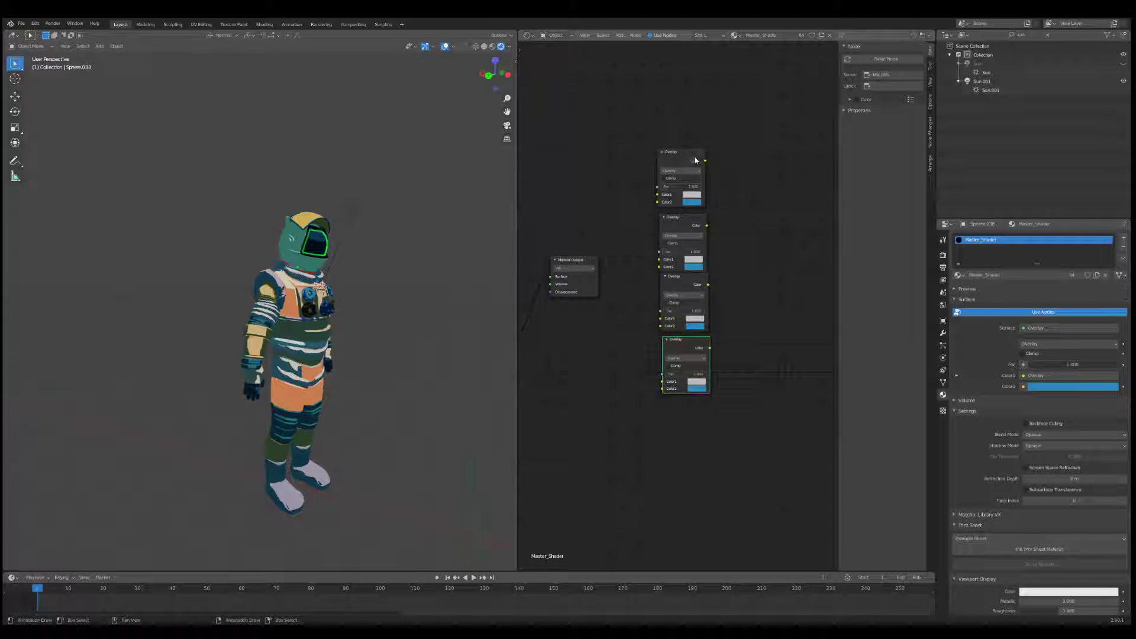
Arrange the four duplicated Overlay nodes side by side in a row beyond the Material Output
middle_drag(554, 313, 666, 294)
scroll(665, 294, down, 5)
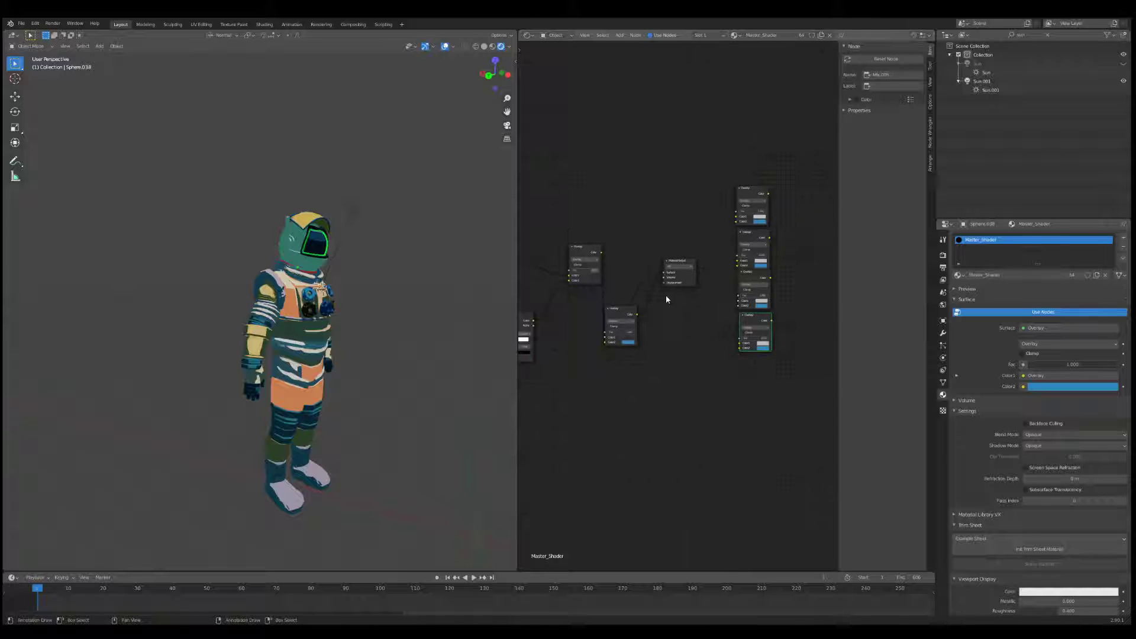
middle_drag(739, 231, 693, 224)
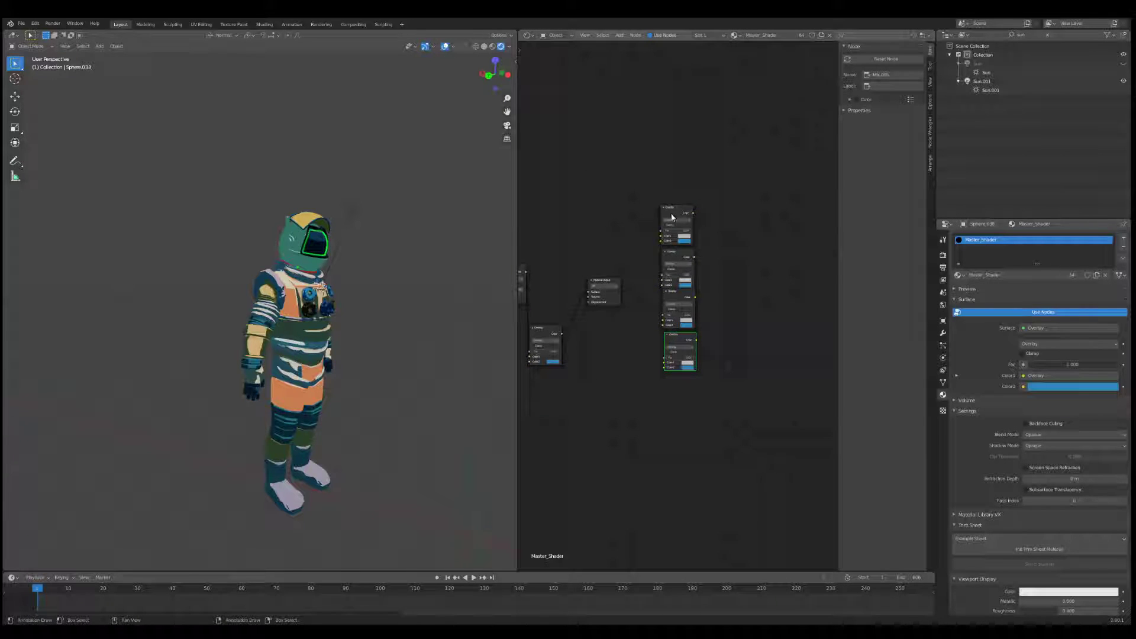
drag(671, 240, 772, 278)
right_click(684, 264)
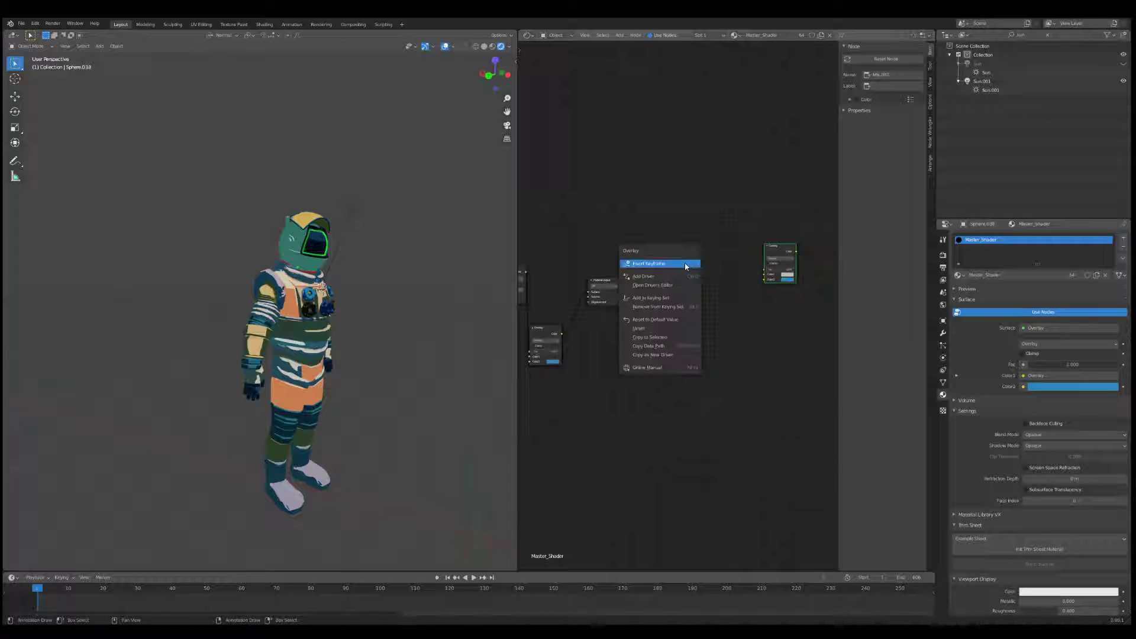
key(Escape)
drag(680, 251, 748, 247)
drag(678, 291, 703, 253)
drag(679, 335, 662, 269)
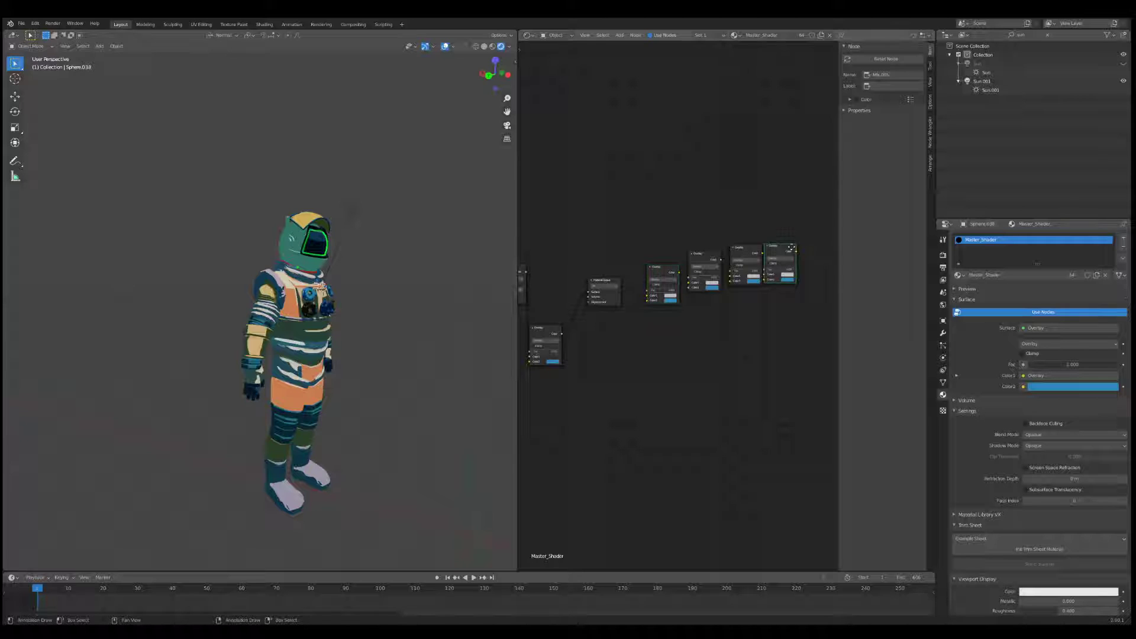
drag(792, 248, 799, 250)
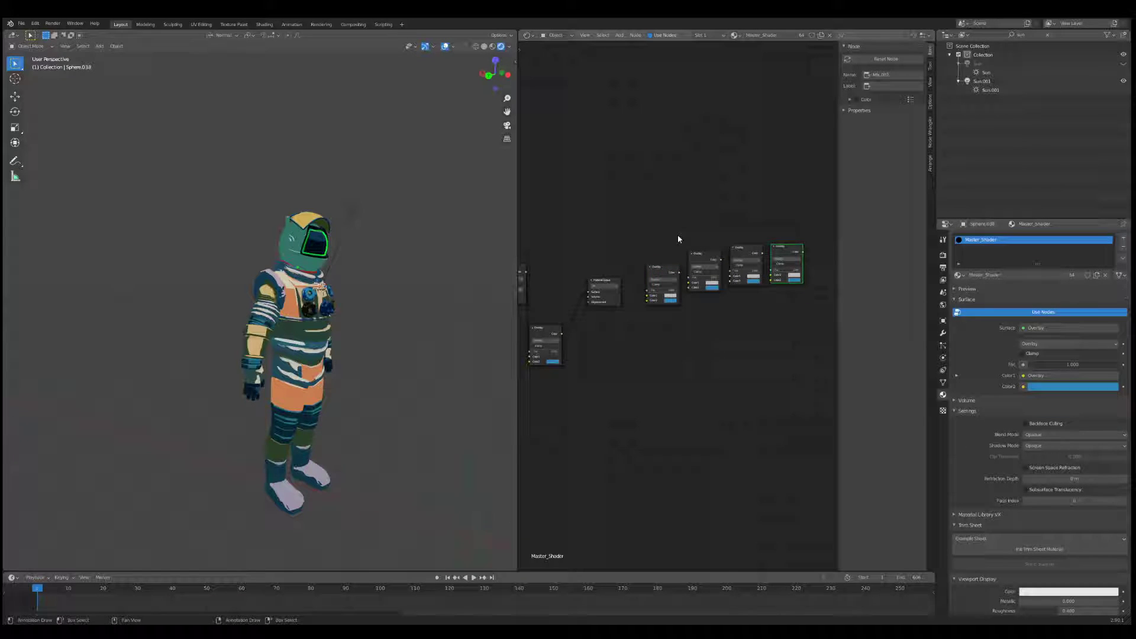
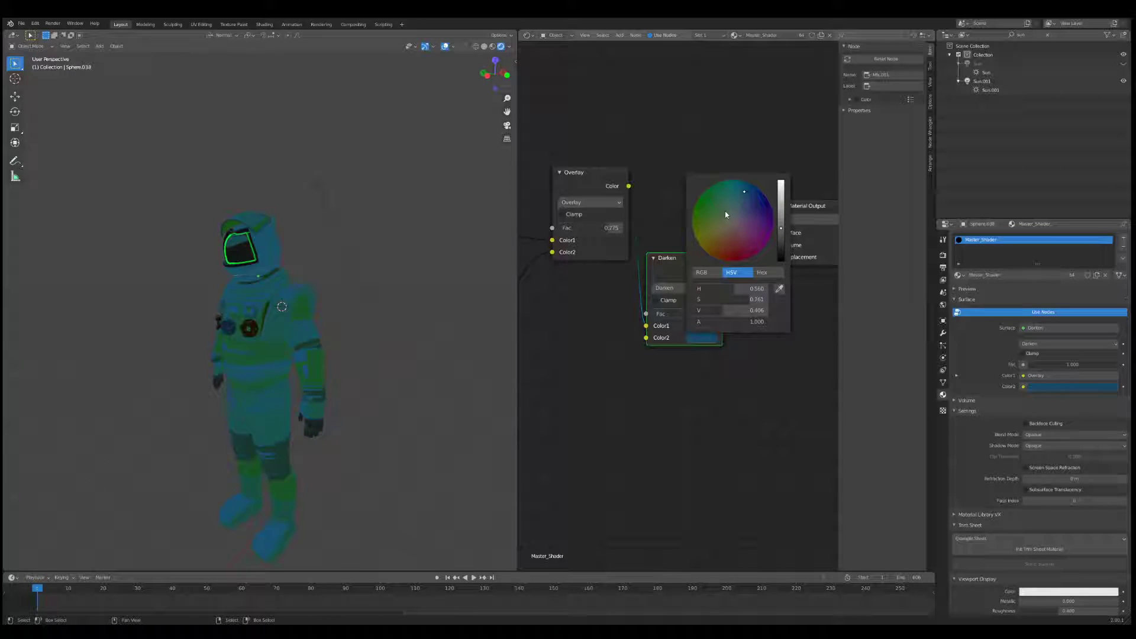
Lower the Darken node's Fac to 0.792 and change its Color2 to a very dark, saturated blue
middle_drag(311, 234, 375, 231)
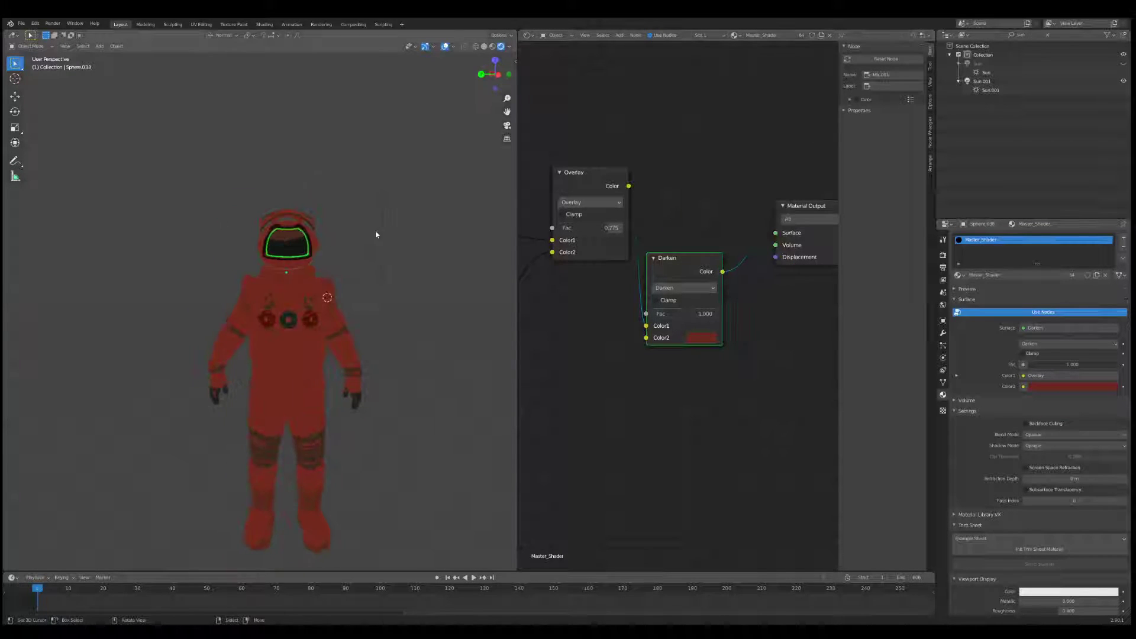
scroll(363, 240, up, 1)
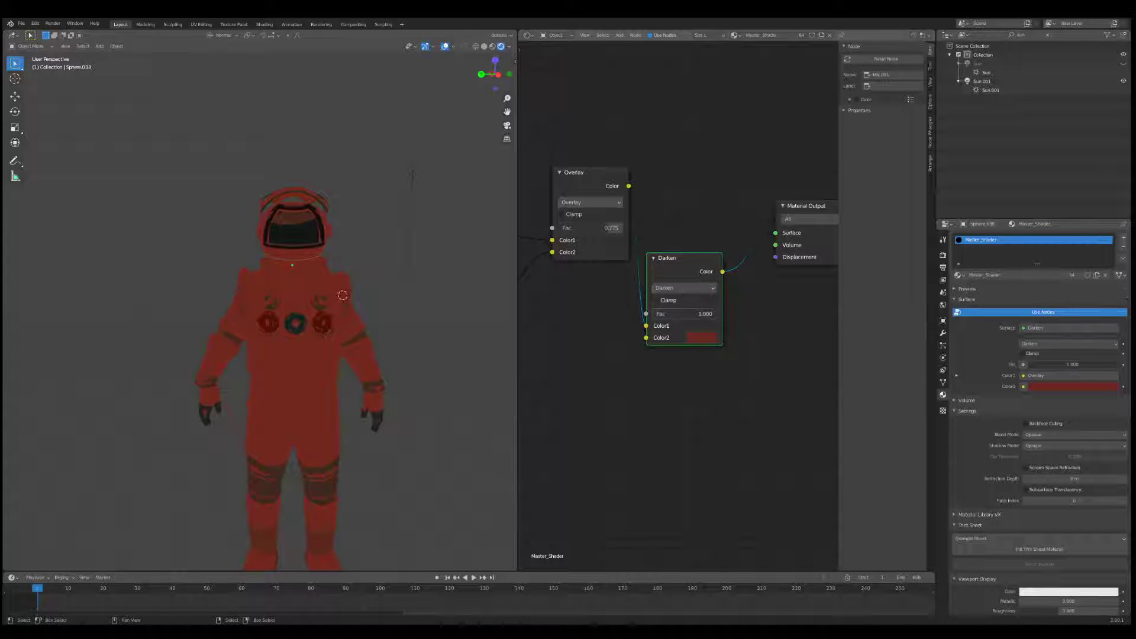
mouse_move(686, 313)
mouse_down()
mouse_move(648, 314)
mouse_move(680, 313)
mouse_up()
click(703, 337)
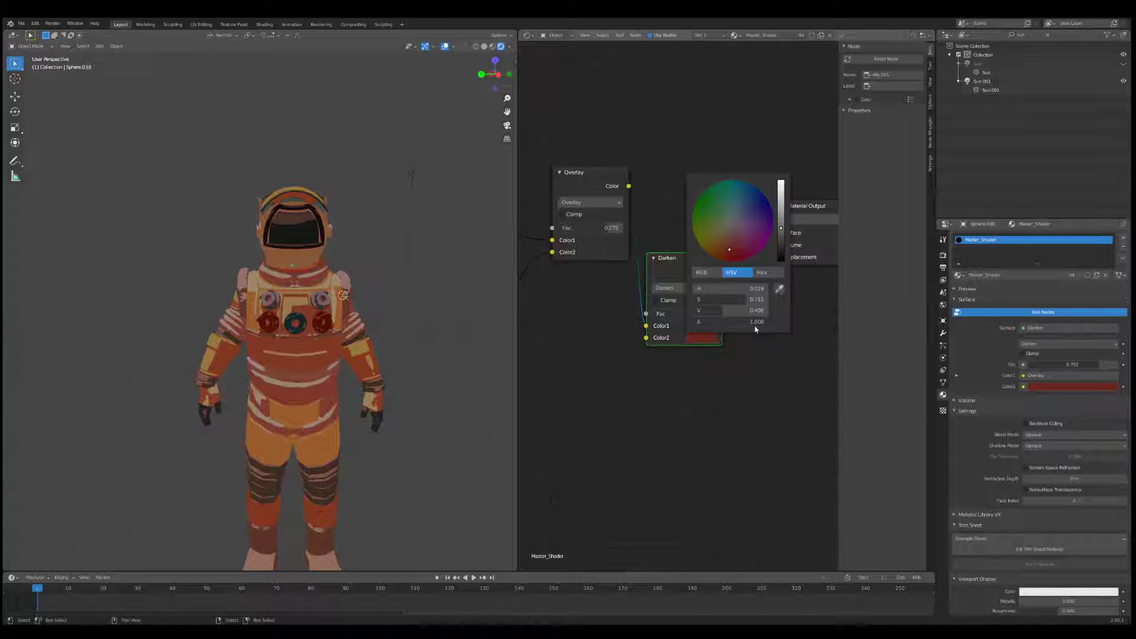
drag(779, 241, 781, 247)
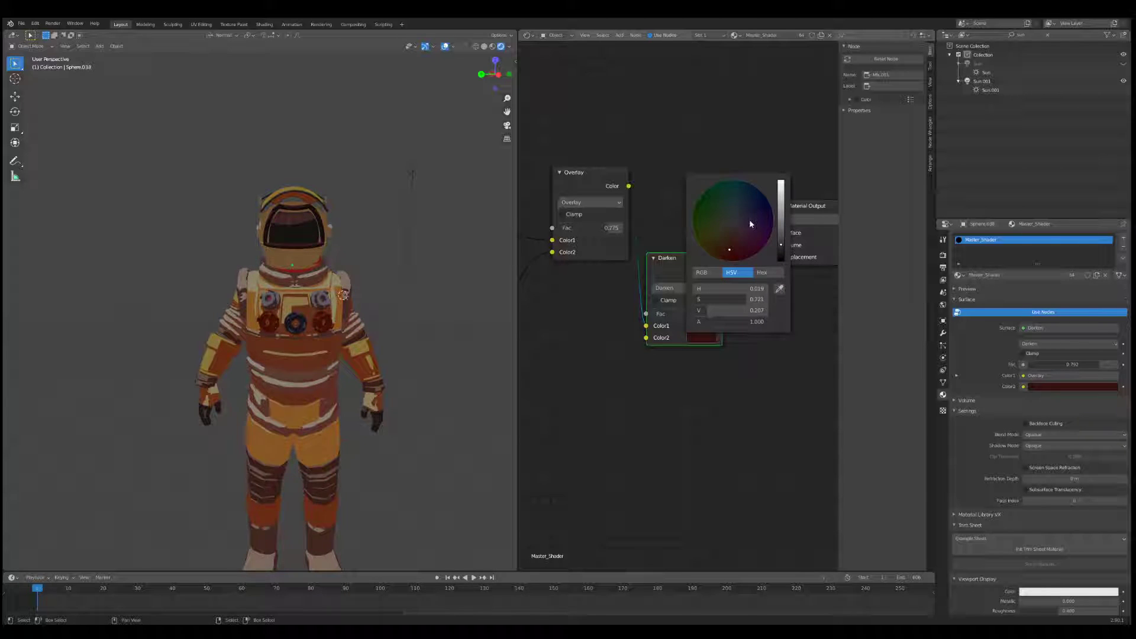
drag(744, 182, 755, 184)
middle_drag(343, 275, 409, 303)
Move the Overlay and Darken nodes closer to level and raise the Overlay's Fac to 0.942
middle_drag(582, 295, 620, 309)
drag(630, 204, 611, 225)
drag(715, 284, 692, 253)
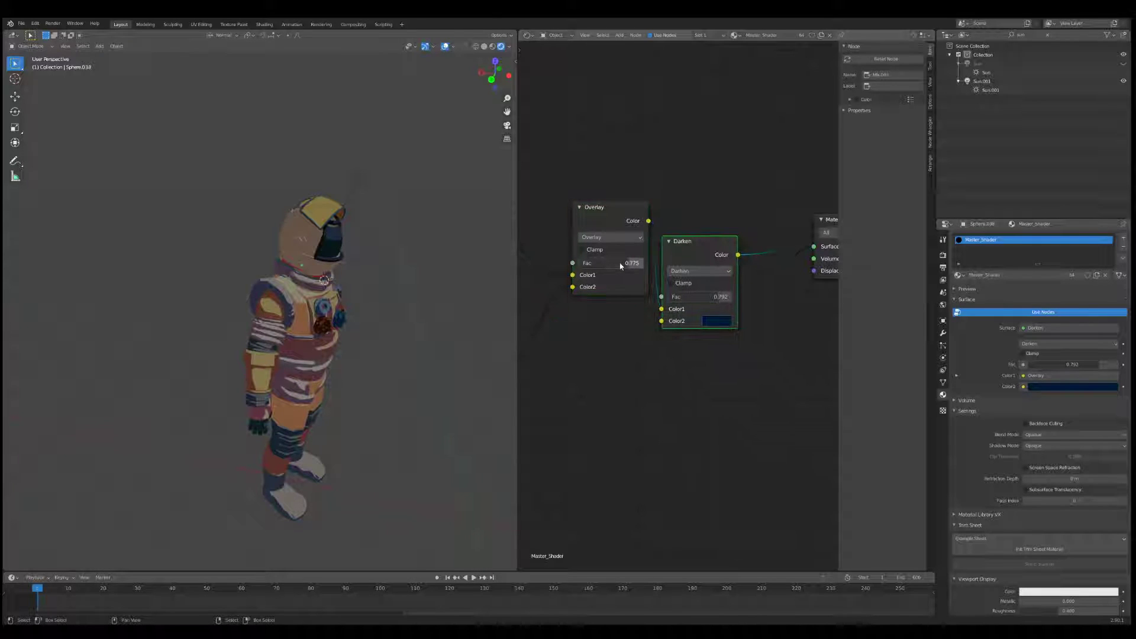
drag(623, 264, 639, 265)
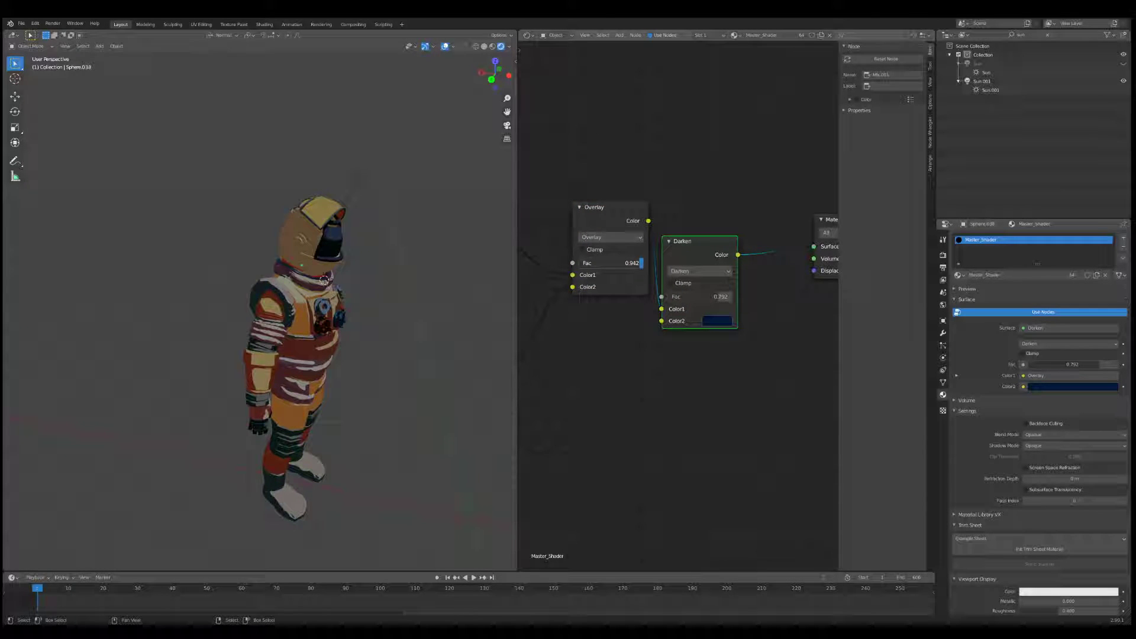
middle_drag(403, 251, 329, 227)
Duplicate the Darken node below the Material Output and set the copy's blend mode to Lighten
middle_drag(647, 300, 537, 272)
key(shift+d)
click(736, 302)
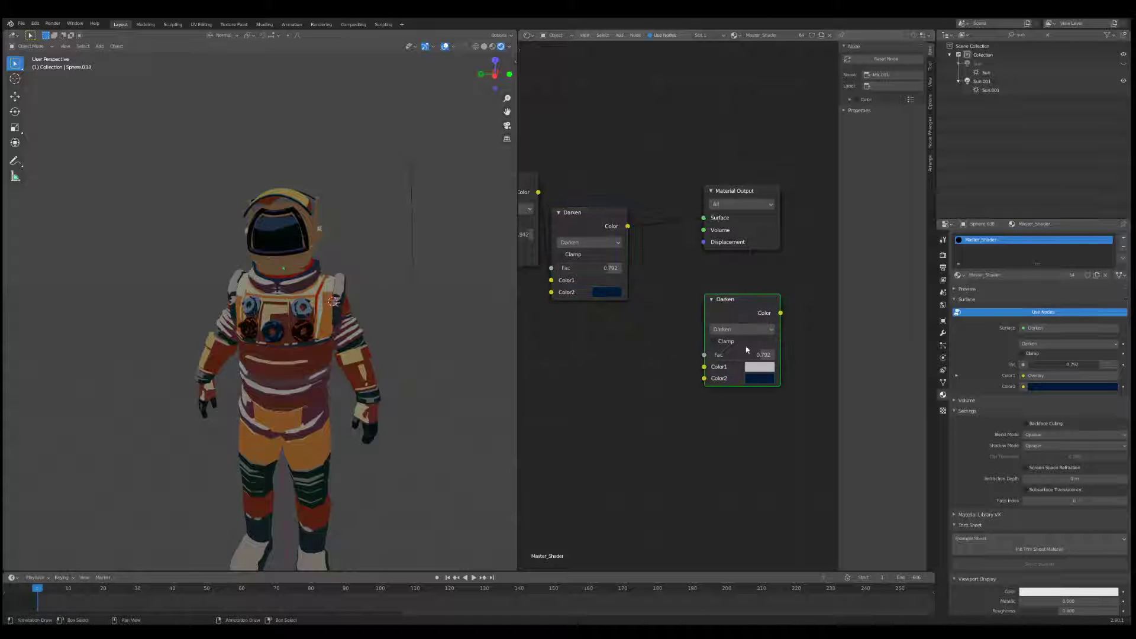
click(741, 329)
click(734, 402)
Wire the Darken node's Color into the Lighten node's Color1 and the Lighten output into the Material Output's Surface
drag(626, 226, 710, 372)
middle_drag(751, 361, 704, 351)
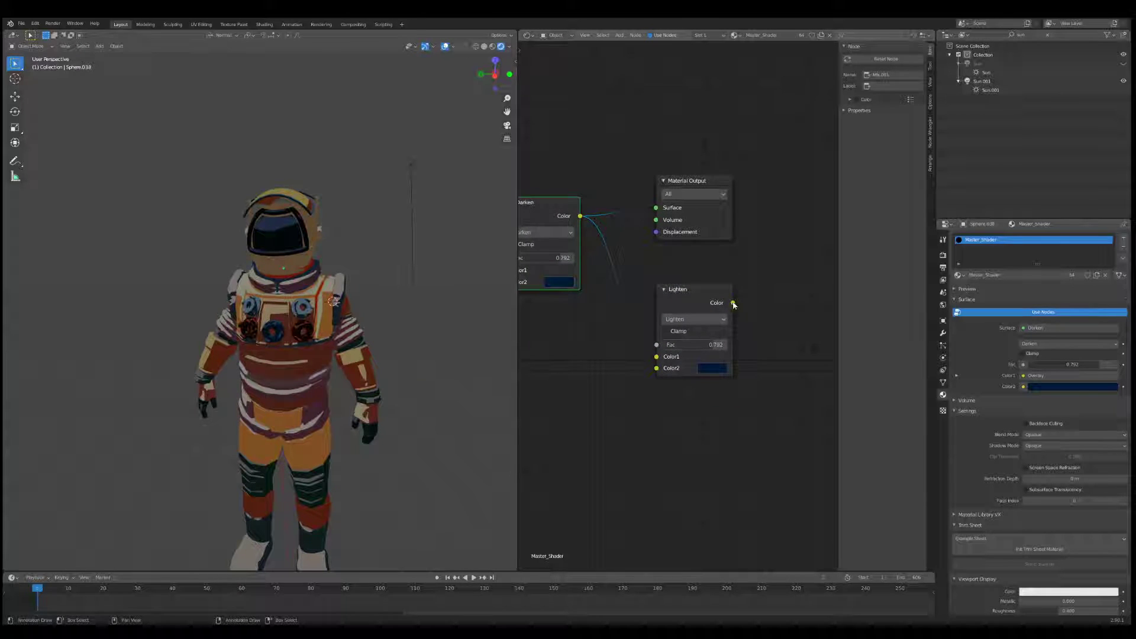
drag(733, 303, 656, 208)
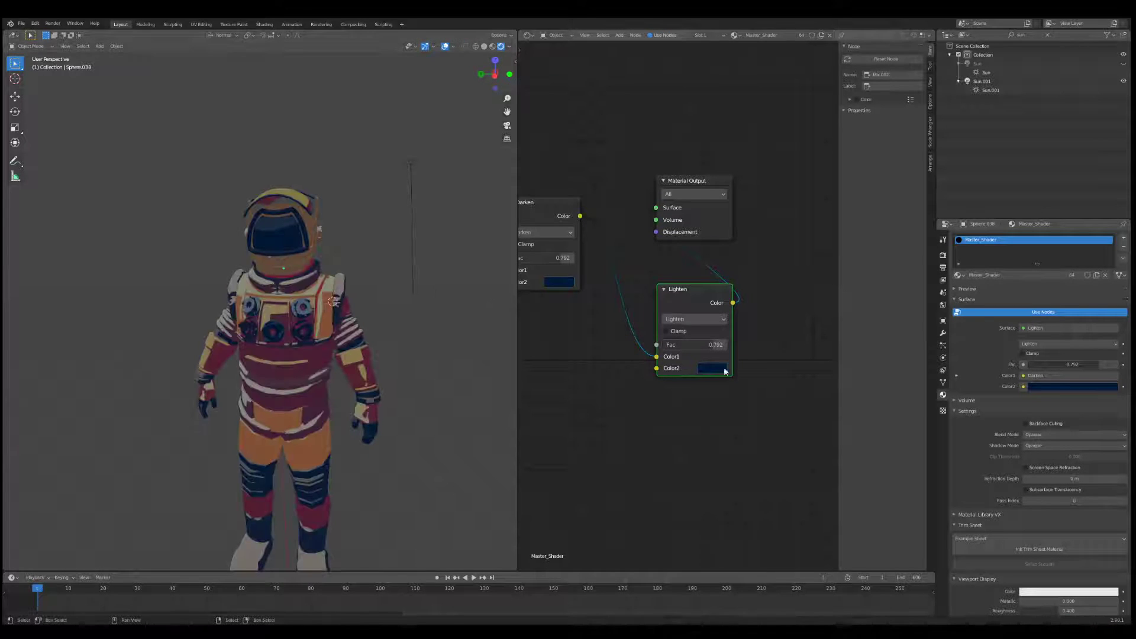
Raise the Lighten node's Fac to 1.000 and change its Color2 to a desaturated grey-blue
middle_drag(392, 286, 326, 284)
scroll(401, 294, up, 4)
scroll(294, 284, down, 4)
scroll(326, 284, up, 4)
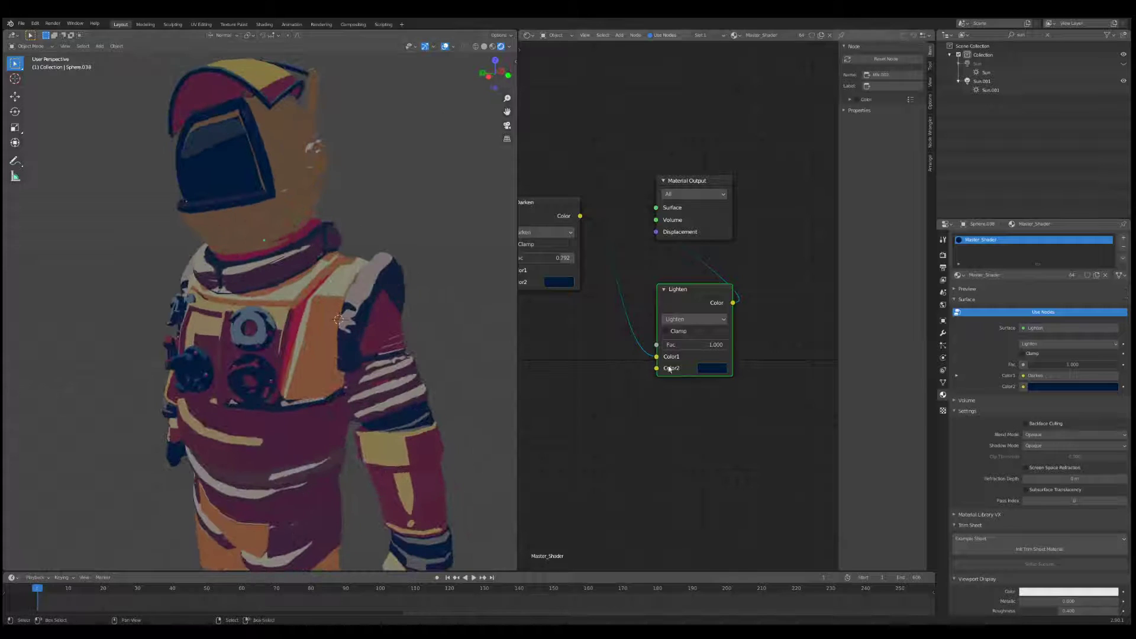
scroll(280, 278, down, 4)
click(708, 368)
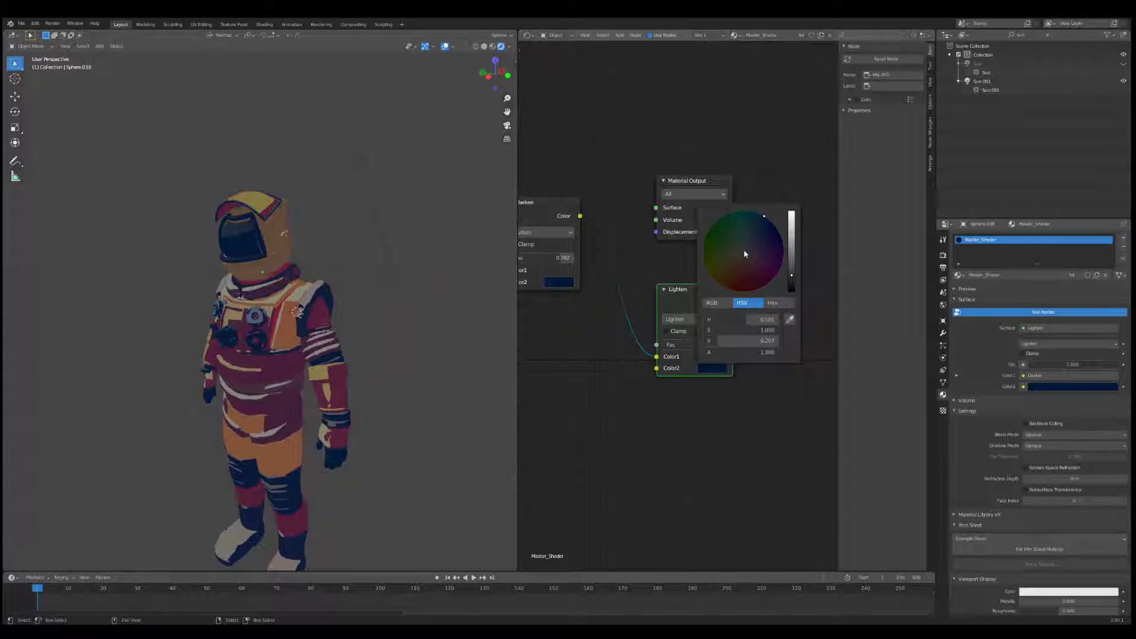
click(745, 246)
mouse_move(793, 245)
mouse_down()
mouse_move(792, 231)
mouse_move(792, 263)
mouse_up()
mouse_move(303, 264)
middle_down()
mouse_move(299, 274)
mouse_move(289, 249)
middle_up()
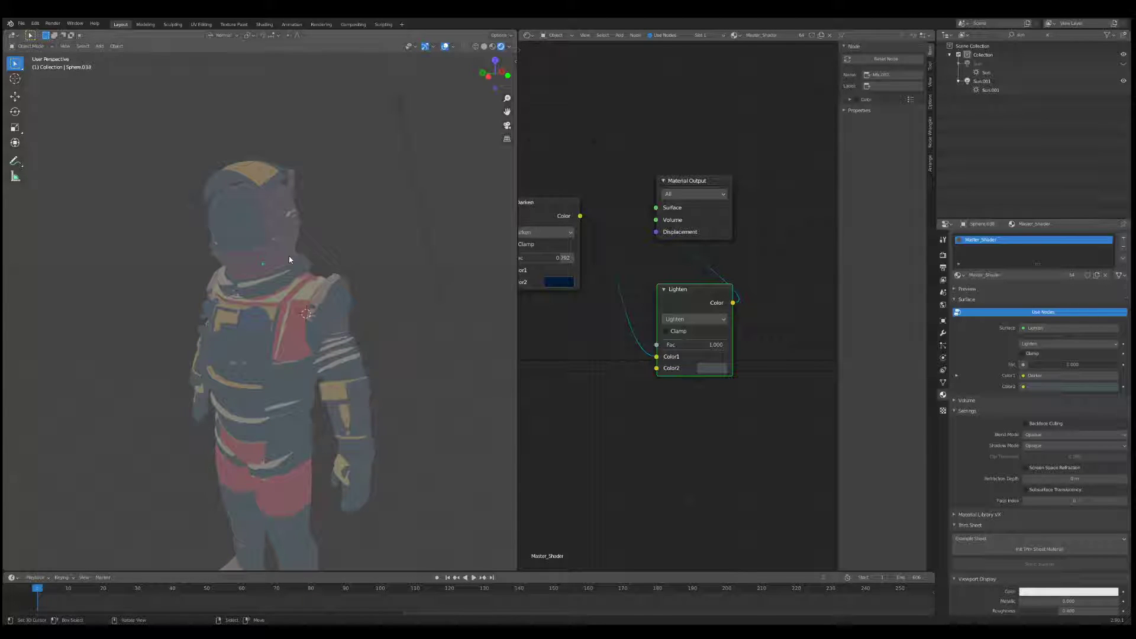
middle_drag(304, 270, 318, 279)
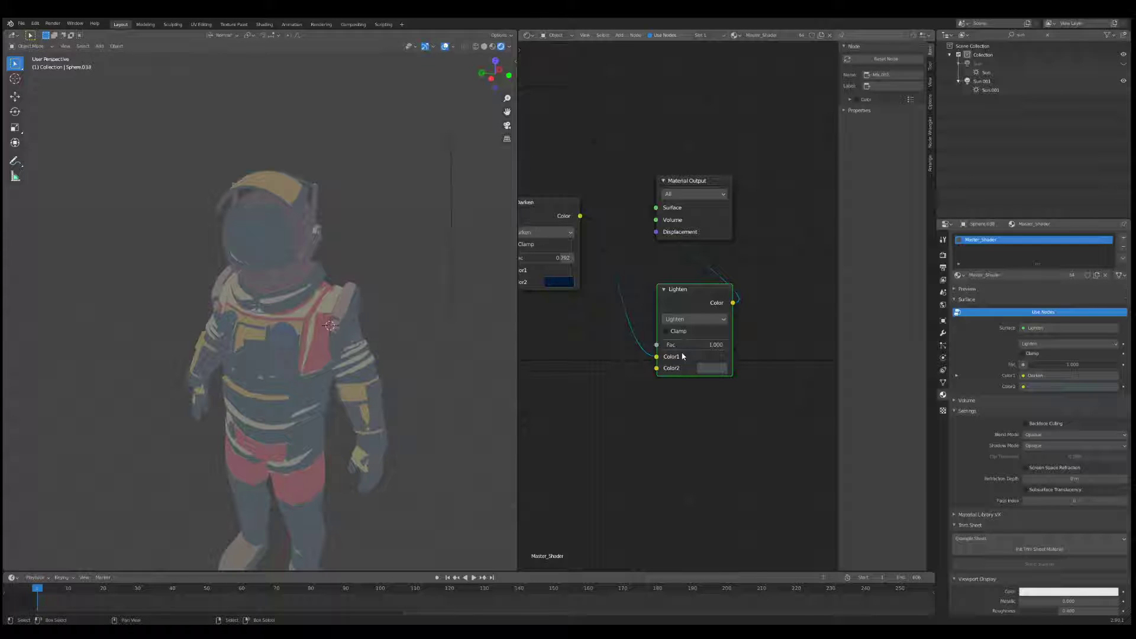
Change the Lighten node's Color2 to a saturated dark blue and test its Fac, leaving it at 1.000
click(712, 368)
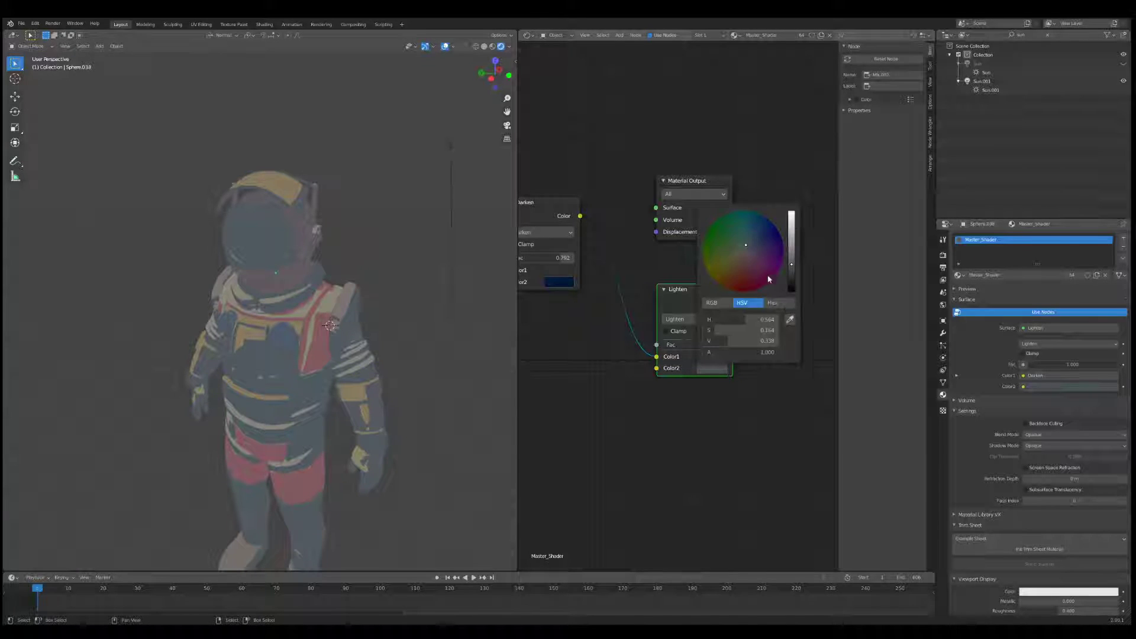
drag(771, 280, 766, 224)
middle_drag(408, 286, 486, 262)
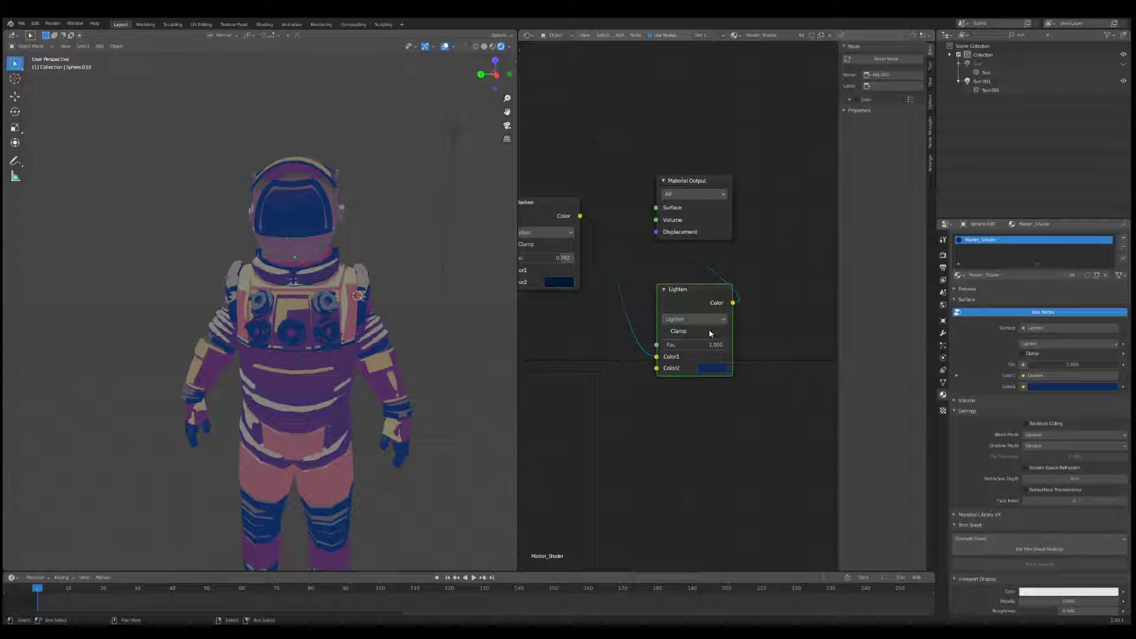
mouse_move(698, 345)
mouse_down()
mouse_move(633, 345)
mouse_move(701, 345)
mouse_up()
Try Darken on the last mix node, switch its blend mode to Screen, and leave Fac at 1.000
click(687, 318)
click(695, 350)
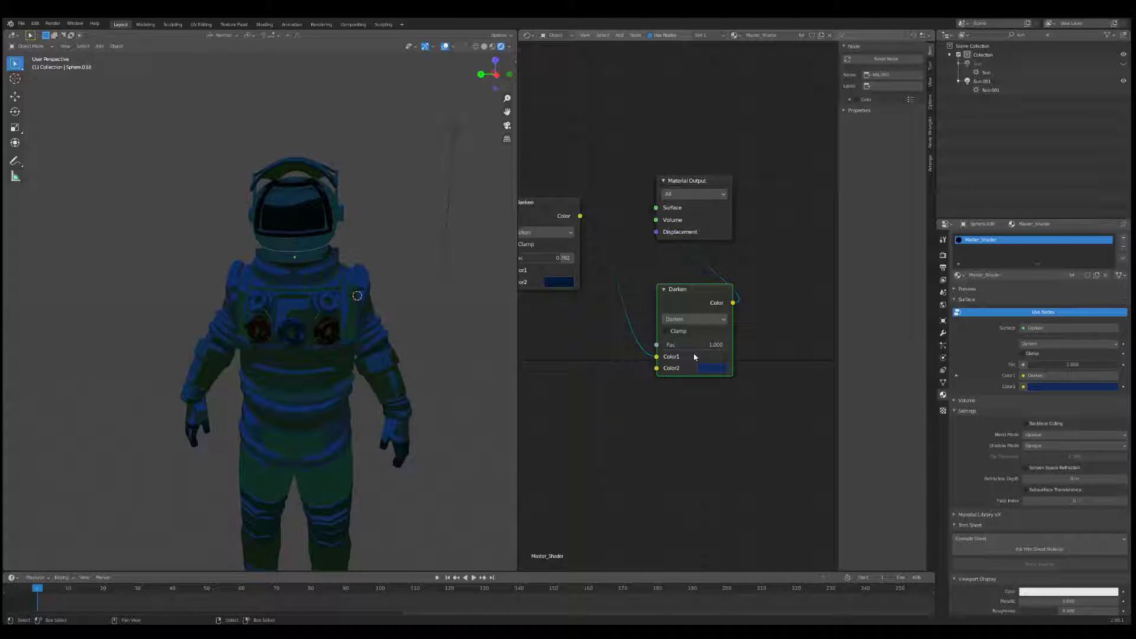
middle_drag(598, 320, 626, 330)
click(723, 328)
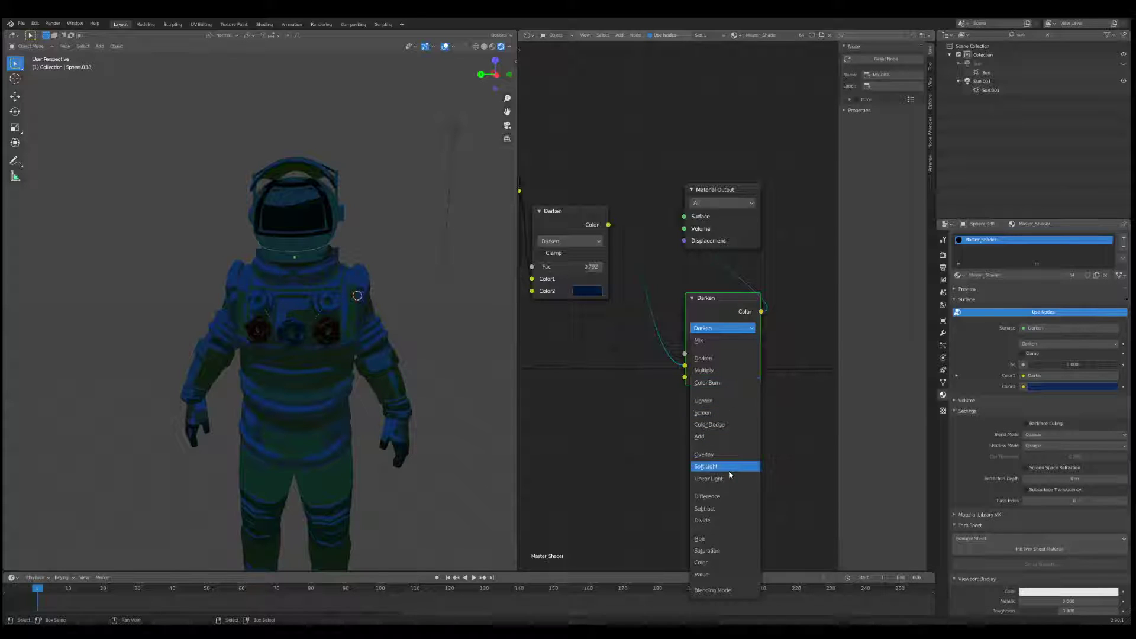
click(726, 413)
mouse_move(737, 355)
mouse_down()
mouse_move(712, 354)
mouse_move(740, 355)
mouse_up()
scroll(633, 355, down, 3)
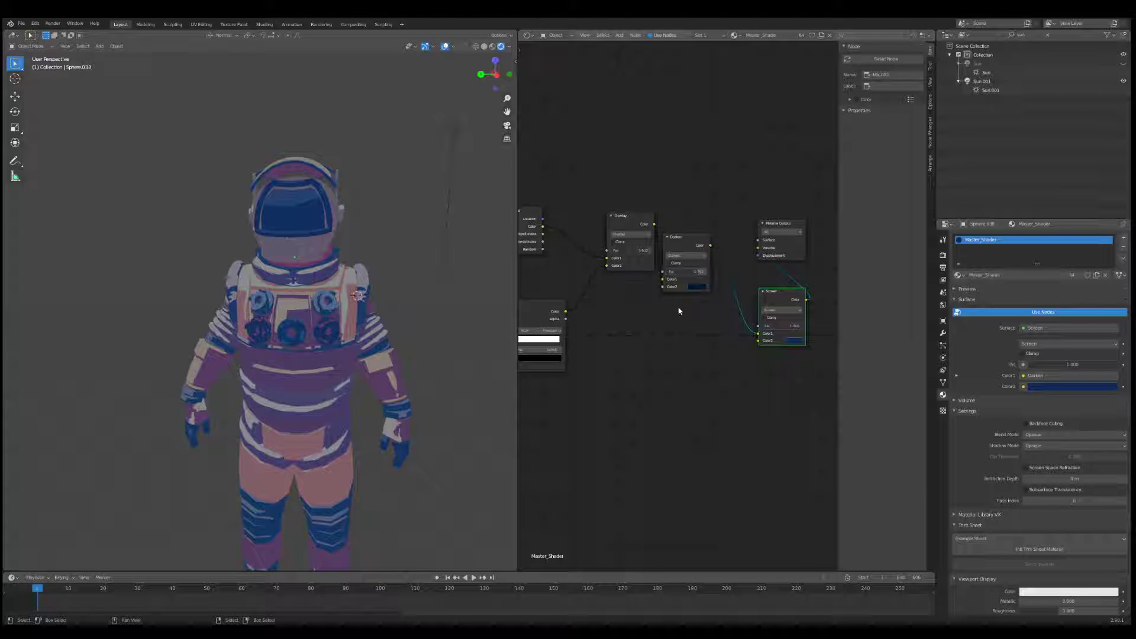
scroll(673, 371, up, 2)
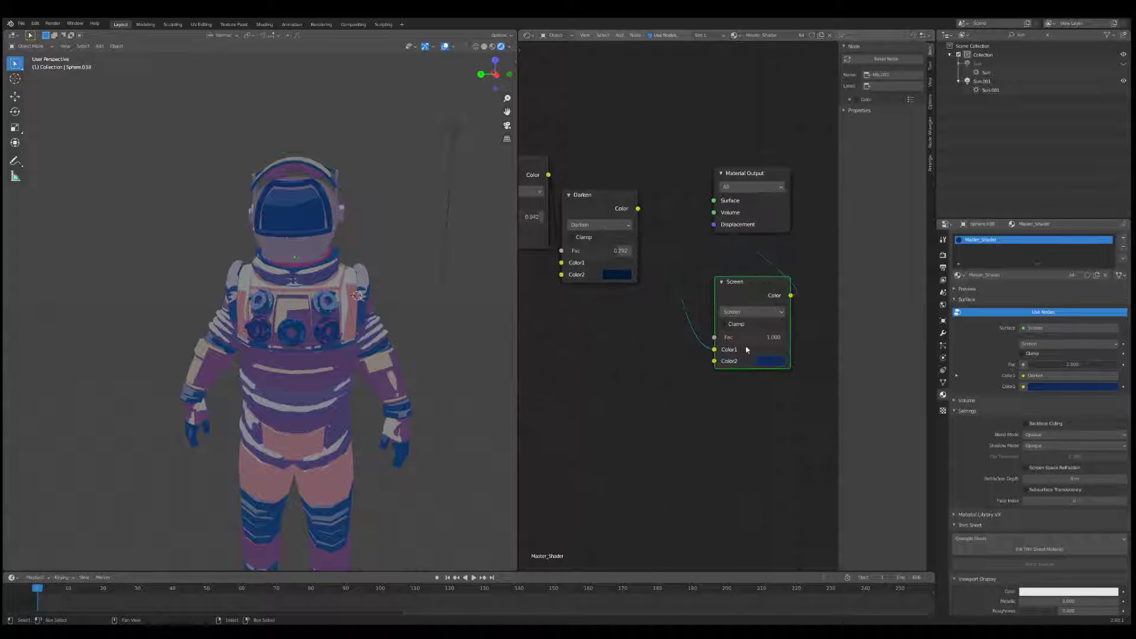
Duplicate the ColorRamp below the original and wire the Shader to RGB Color into the copy's Fac
middle_drag(745, 349, 753, 350)
middle_drag(411, 323, 414, 359)
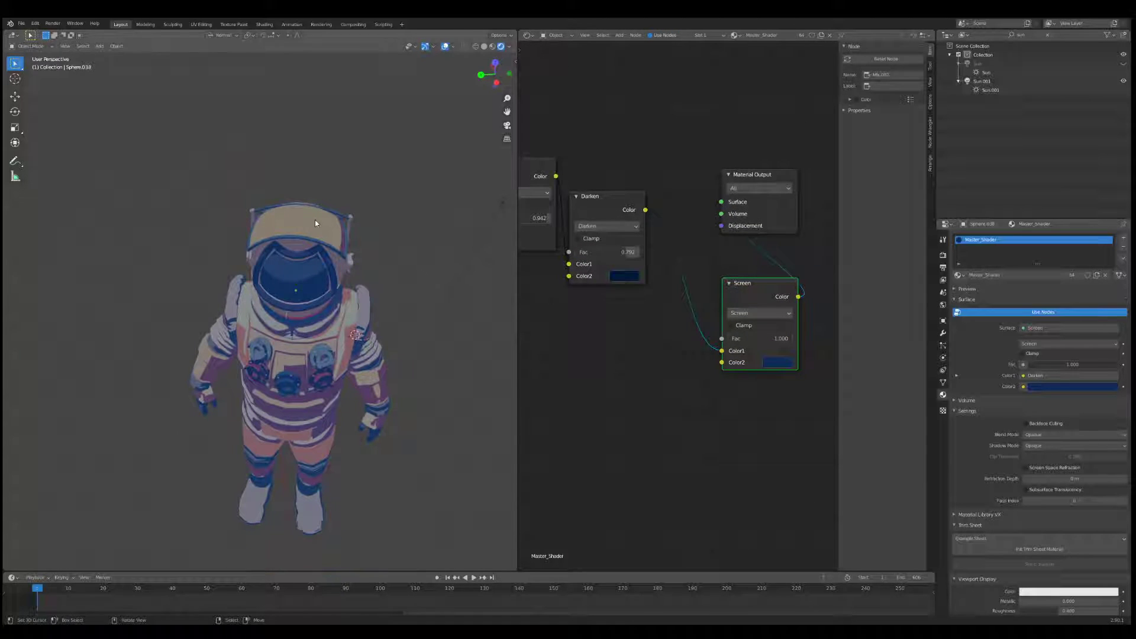
scroll(595, 374, down, 4)
middle_drag(594, 396, 785, 371)
scroll(670, 335, down, 2)
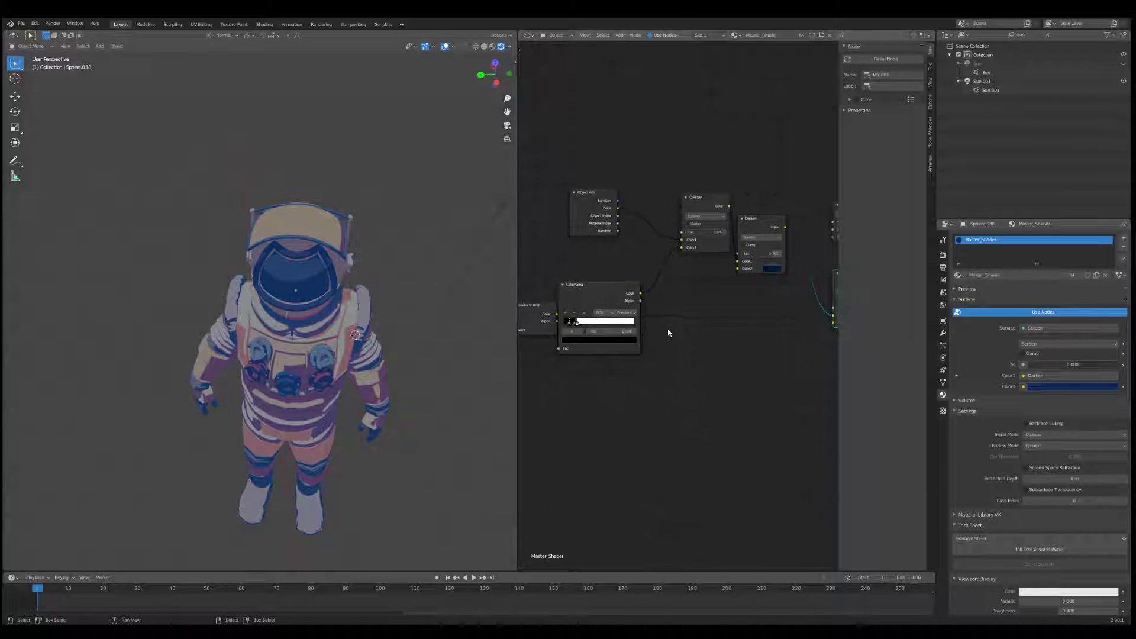
click(599, 294)
middle_drag(599, 294, 677, 291)
drag(604, 314, 582, 315)
click(656, 292)
key(shift+d)
click(671, 395)
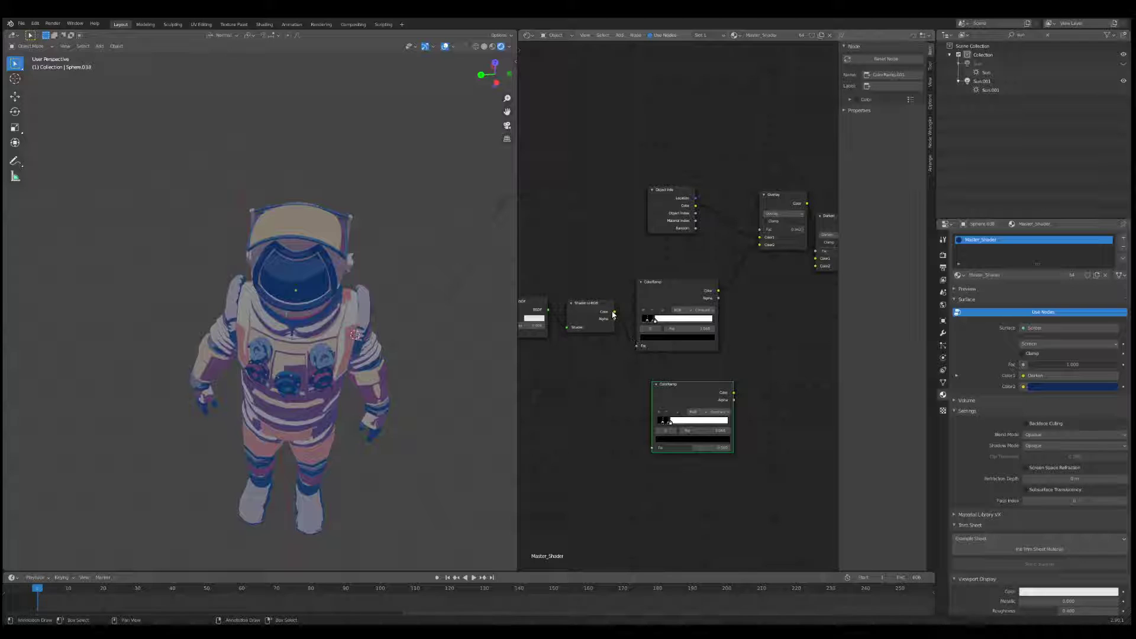
drag(652, 452, 652, 449)
Preview the duplicated ColorRamp on the suit and remove its middle stop at position 0.145
middle_drag(676, 383, 634, 371)
ctrl+shift+click(646, 387)
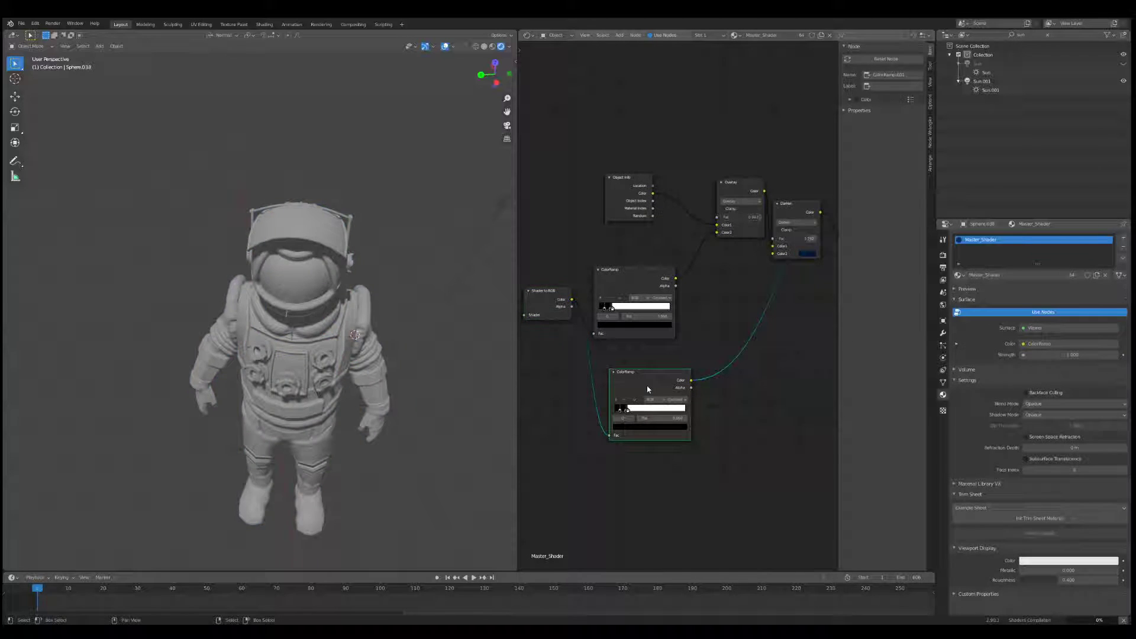
middle_drag(424, 337, 422, 309)
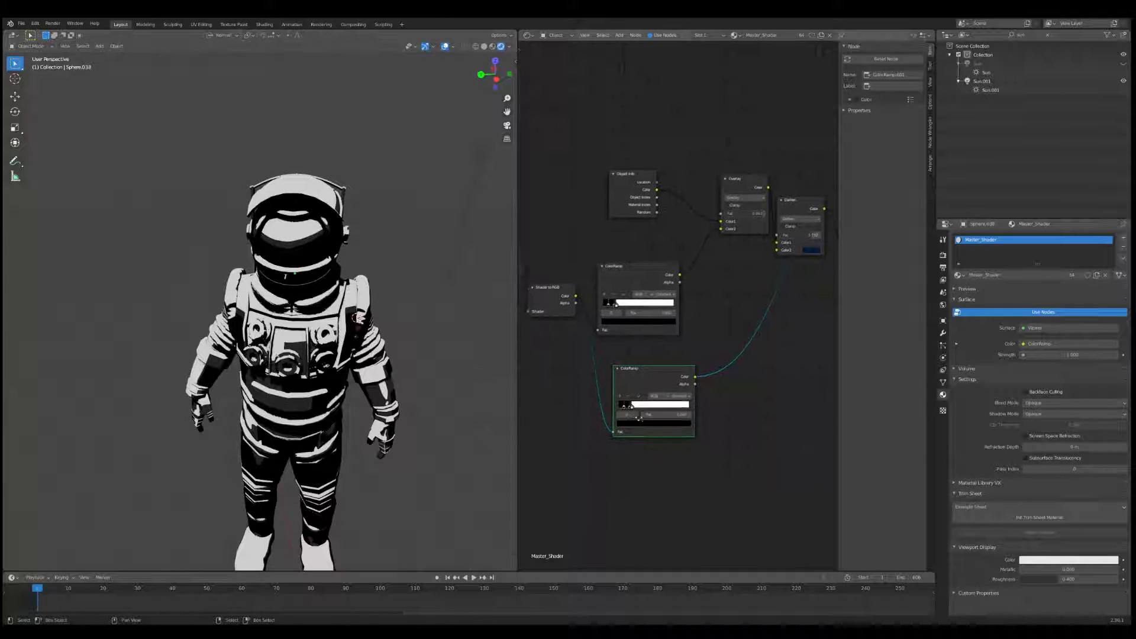
scroll(619, 404, up, 3)
click(620, 402)
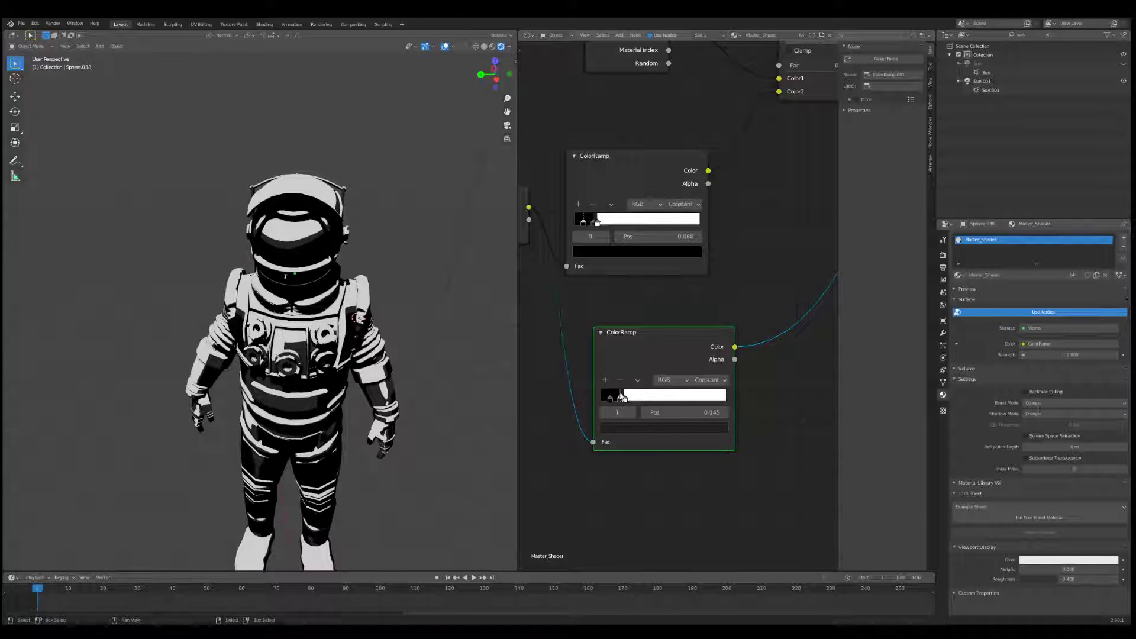
click(619, 381)
Wire the duplicated ColorRamp's Color into the Screen node's Fac and preview the Screen output on the suit
scroll(746, 359, down, 2)
middle_drag(747, 359, 673, 387)
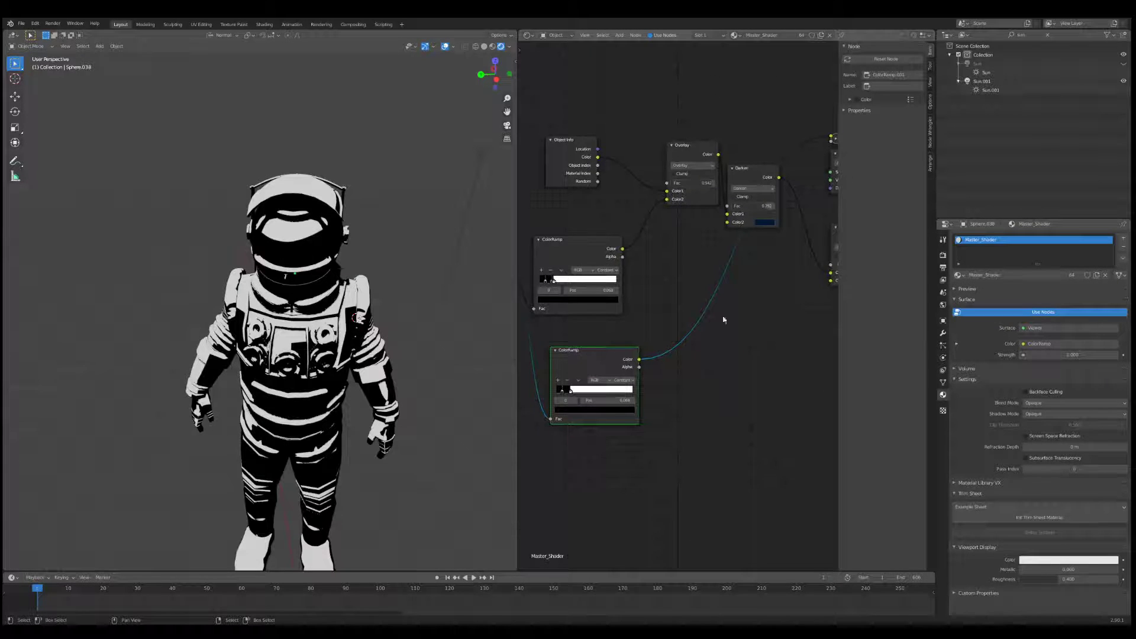
middle_drag(725, 328, 655, 328)
drag(568, 360, 698, 329)
middle_drag(691, 337, 642, 339)
scroll(642, 339, down, 1)
drag(544, 361, 712, 275)
middle_drag(743, 286, 744, 317)
ctrl+shift+click(739, 280)
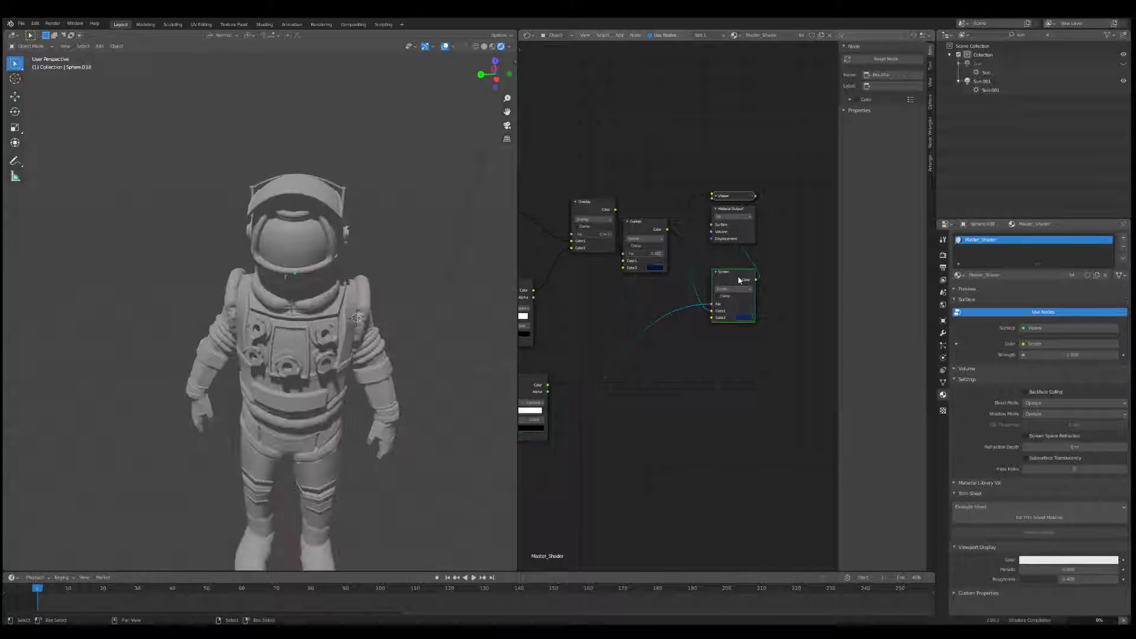
Raise the brightness value of the Screen node's Color2 to 1.000 and check it around the helmet
scroll(385, 249, up, 5)
shift+middle_drag(388, 228, 296, 372)
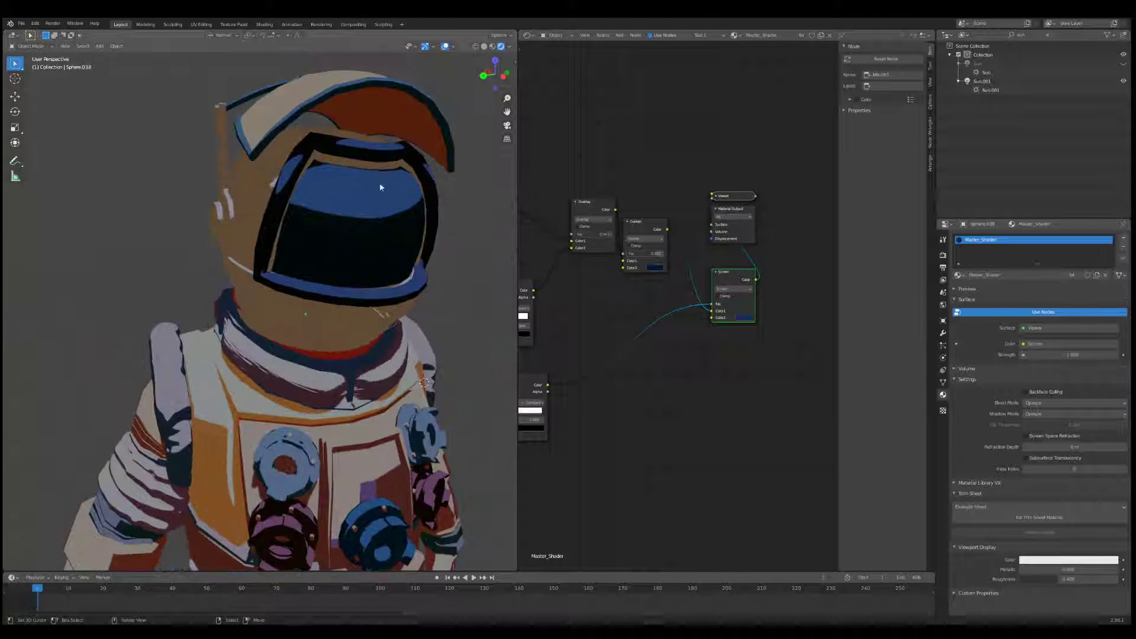
middle_drag(390, 199, 266, 237)
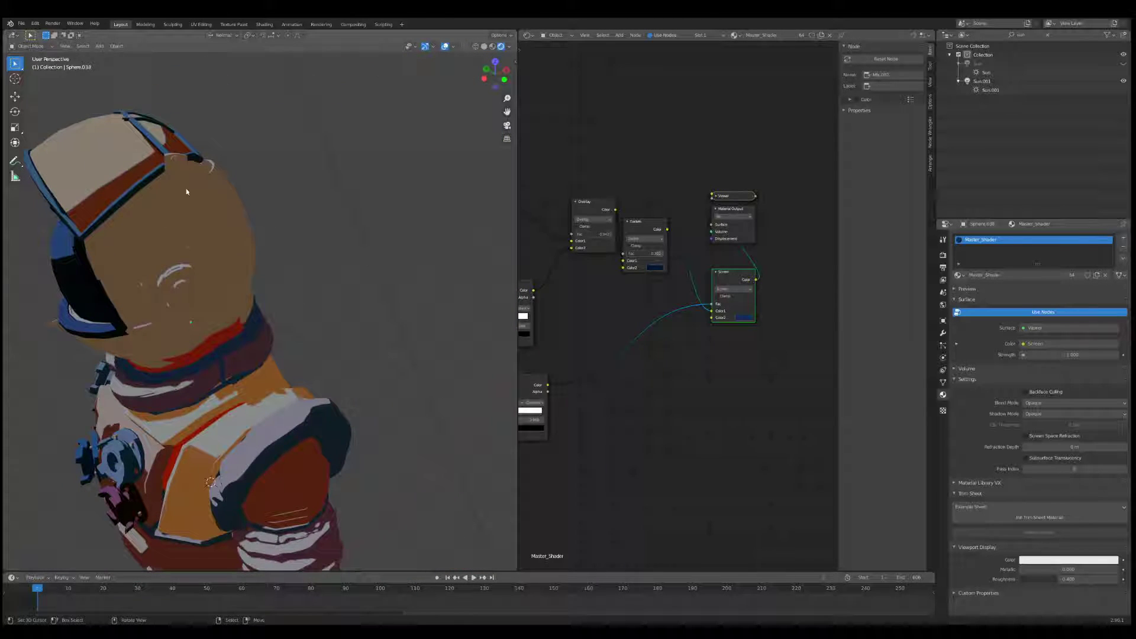
scroll(699, 321, up, 3)
middle_drag(650, 356, 653, 346)
click(666, 298)
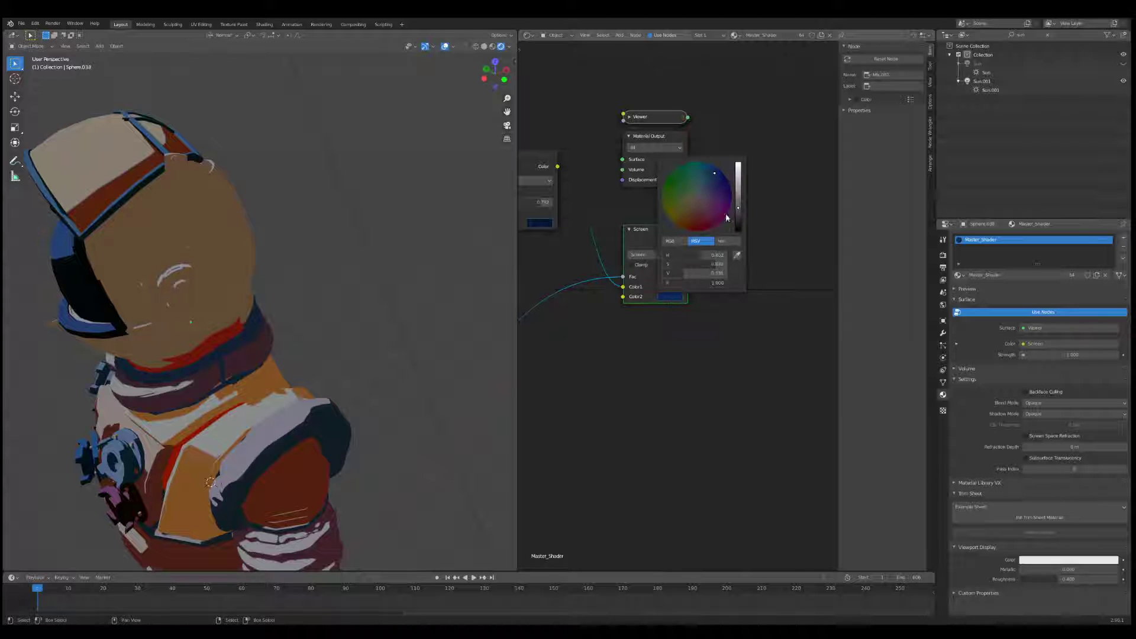
drag(738, 209, 738, 162)
middle_drag(279, 237, 411, 267)
scroll(398, 234, down, 4)
scroll(406, 271, up, 4)
Change the Screen node's Color2 to a fully saturated red and clear the selection
click(670, 296)
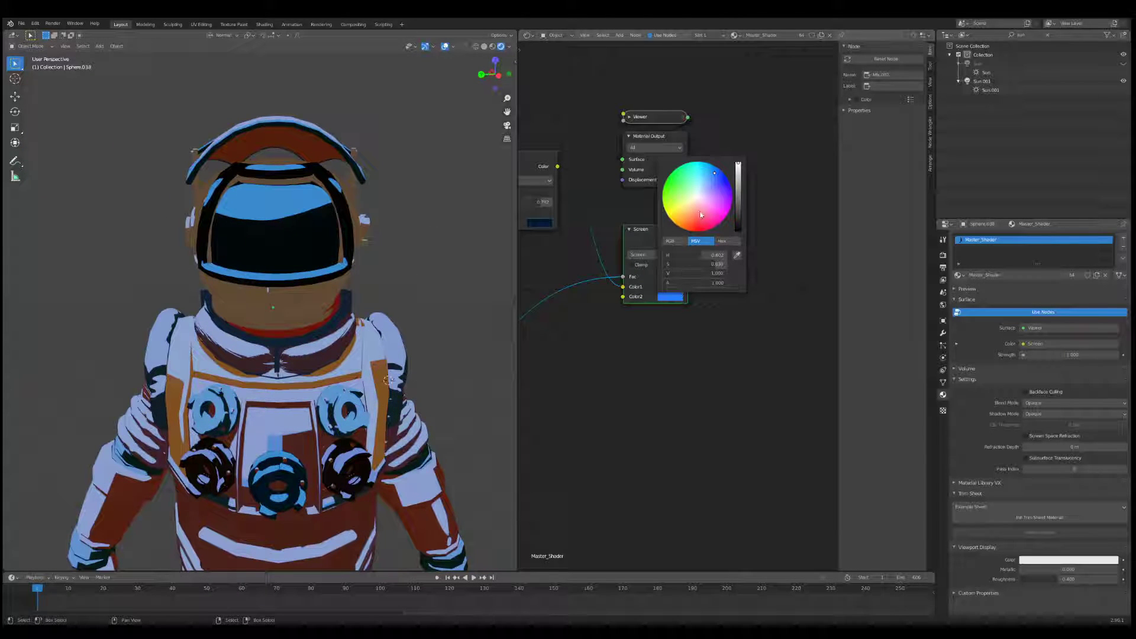
click(693, 231)
mouse_move(693, 230)
mouse_down()
mouse_move(669, 208)
mouse_move(731, 195)
mouse_move(725, 217)
mouse_move(698, 165)
mouse_move(667, 183)
mouse_move(671, 219)
mouse_move(697, 232)
mouse_up()
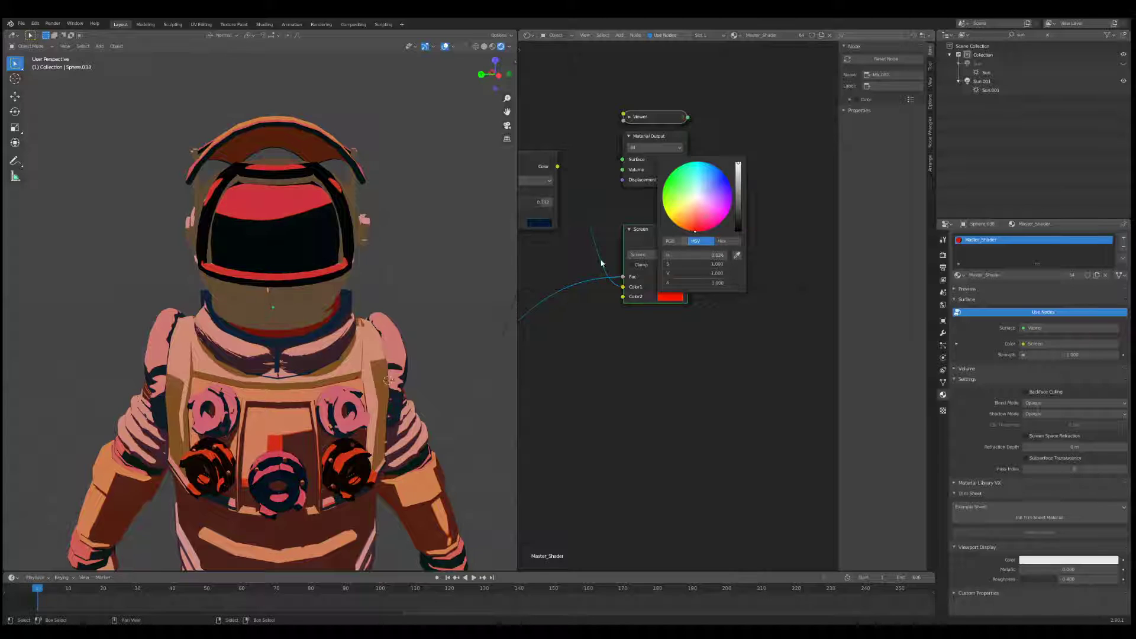
scroll(361, 282, down, 5)
mouse_move(343, 281)
middle_down()
mouse_move(438, 285)
mouse_move(343, 277)
middle_up()
key(a)
key(alt+a)
Raise the Darken node's Fac to 0.958 and change its Color2 to a dark, less saturated teal-blue
middle_drag(552, 269, 752, 300)
scroll(752, 300, up, 4)
drag(733, 208, 750, 208)
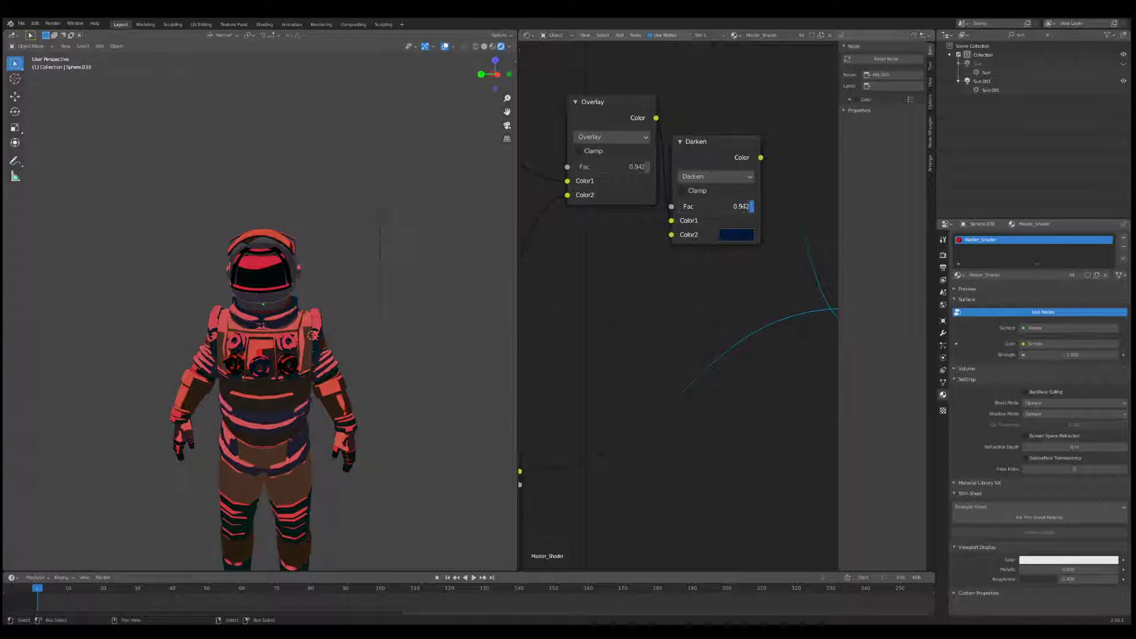
click(736, 237)
mouse_move(757, 141)
mouse_down()
mouse_move(733, 70)
mouse_move(803, 70)
mouse_move(786, 69)
mouse_up()
Rotate the Sun.001 light around the view axis and with trackball rotation to light the suit from the side
right_click(384, 210)
key(r)
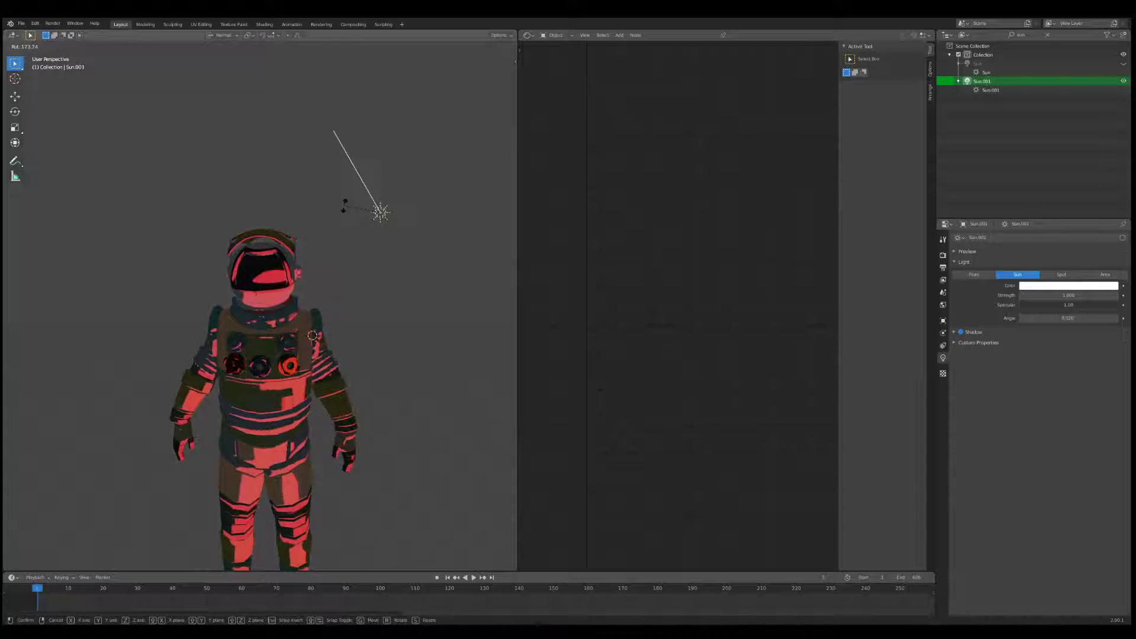
click(341, 219)
middle_drag(361, 240, 348, 231)
key(r)
key(r)
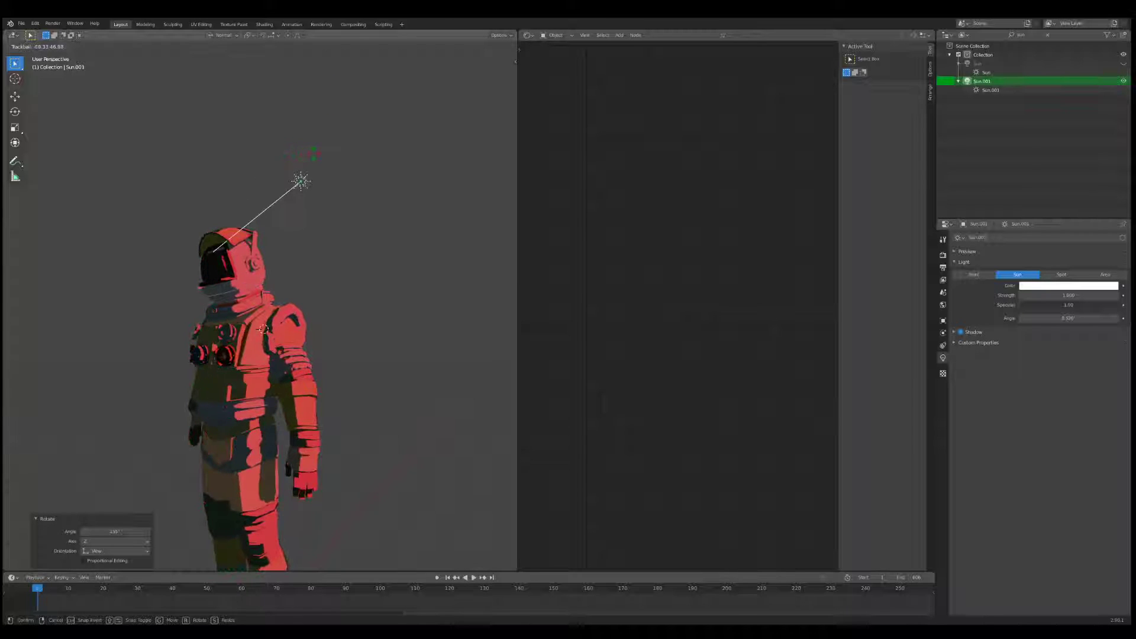
click(272, 263)
Examine the shadow edges on the visor, neck and helmet up close, and look over the render settings
scroll(295, 264, up, 6)
scroll(307, 252, up, 8)
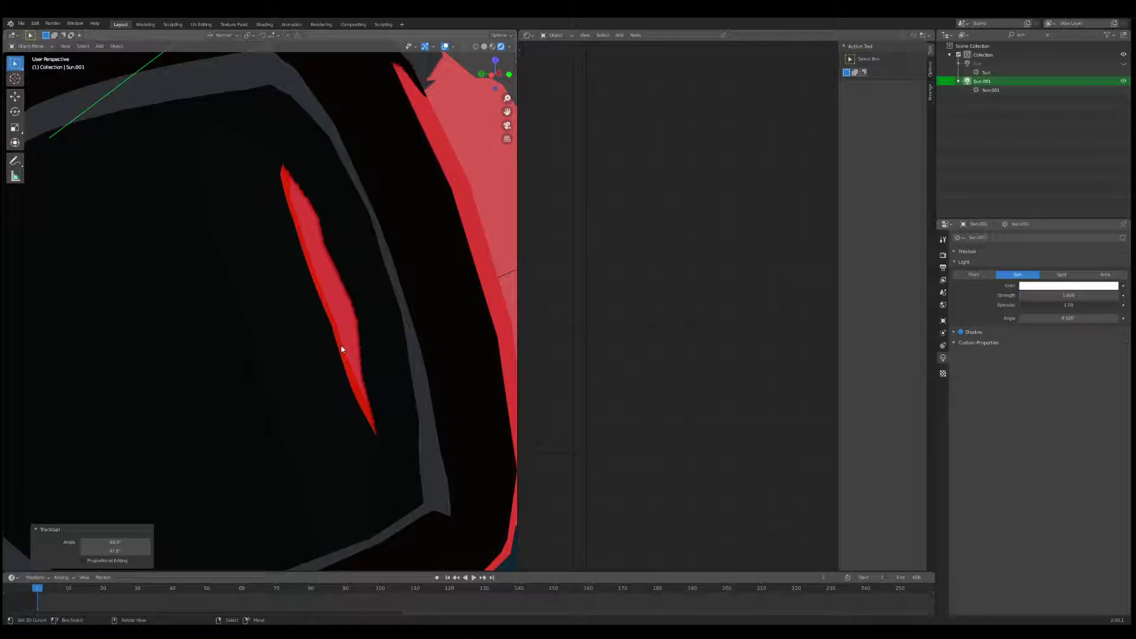
scroll(340, 346, down, 8)
scroll(237, 284, up, 6)
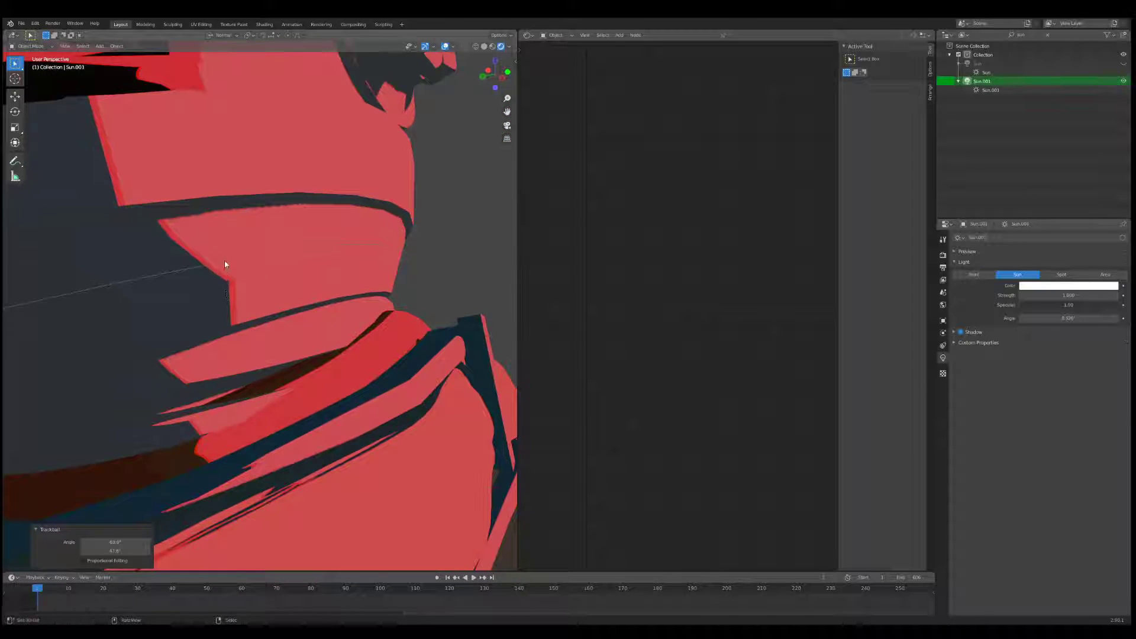
shift+middle_drag(225, 260, 237, 280)
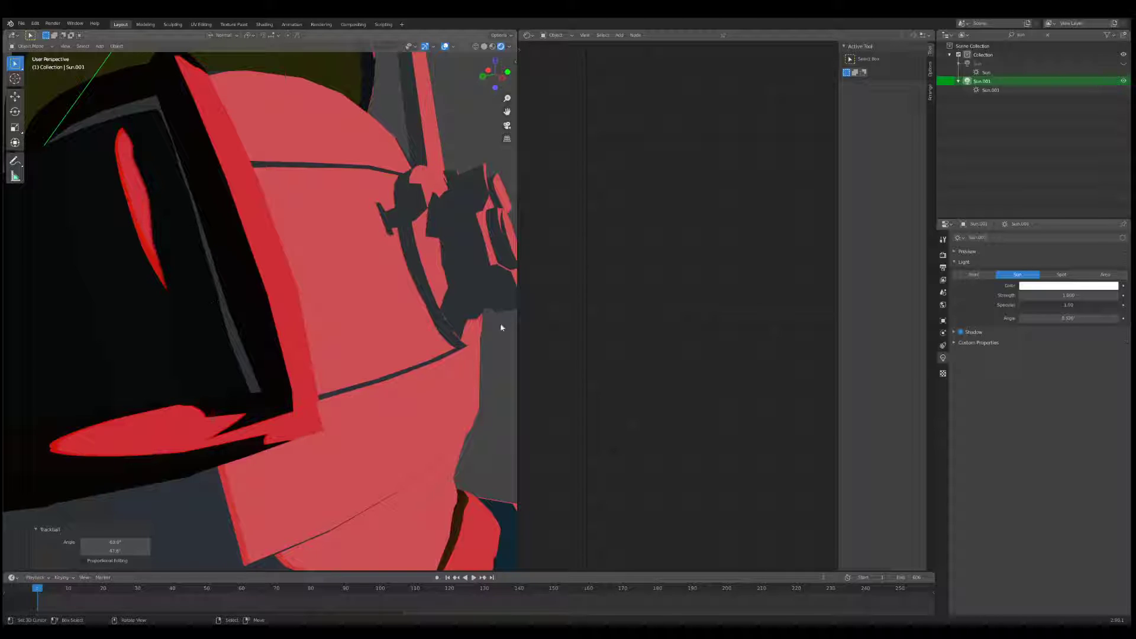
click(943, 255)
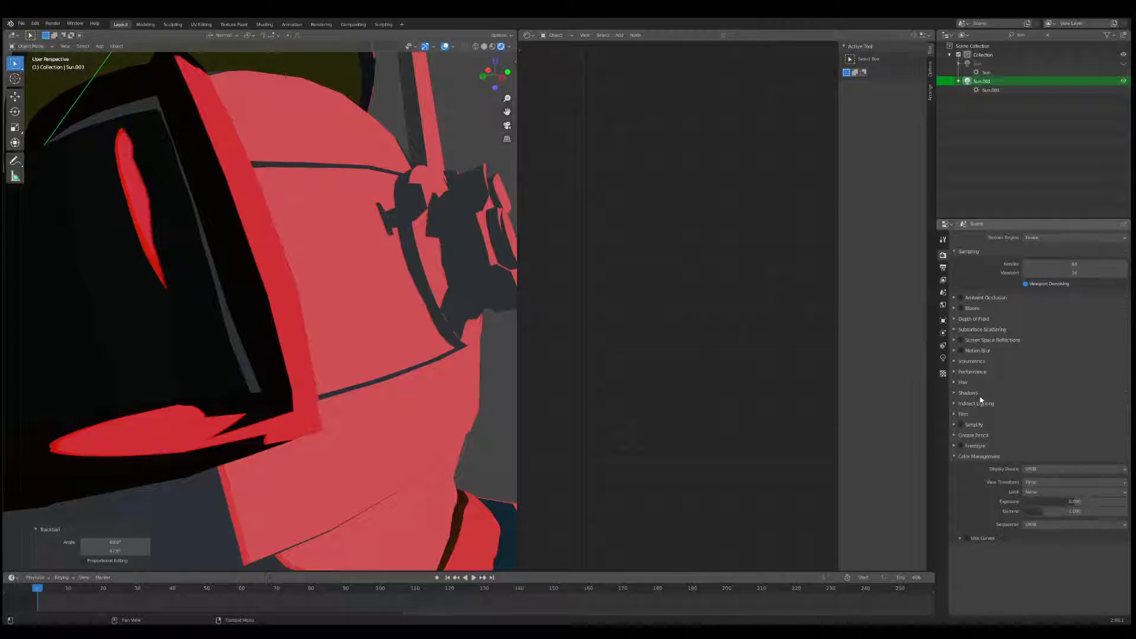
scroll(416, 332, down, 5)
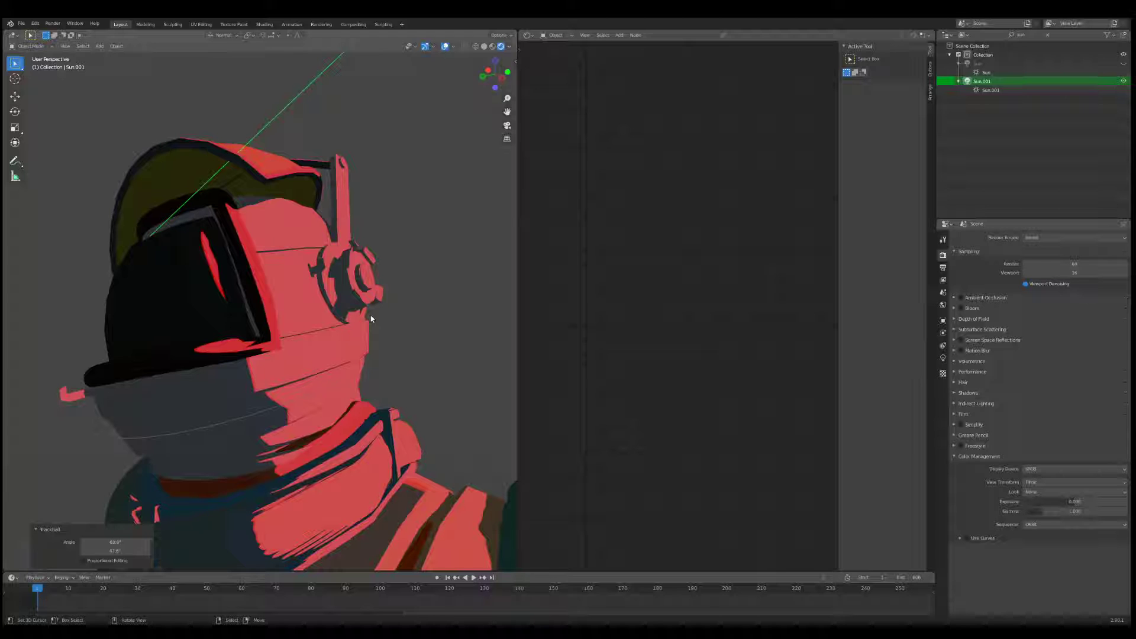
middle_drag(350, 306, 353, 354)
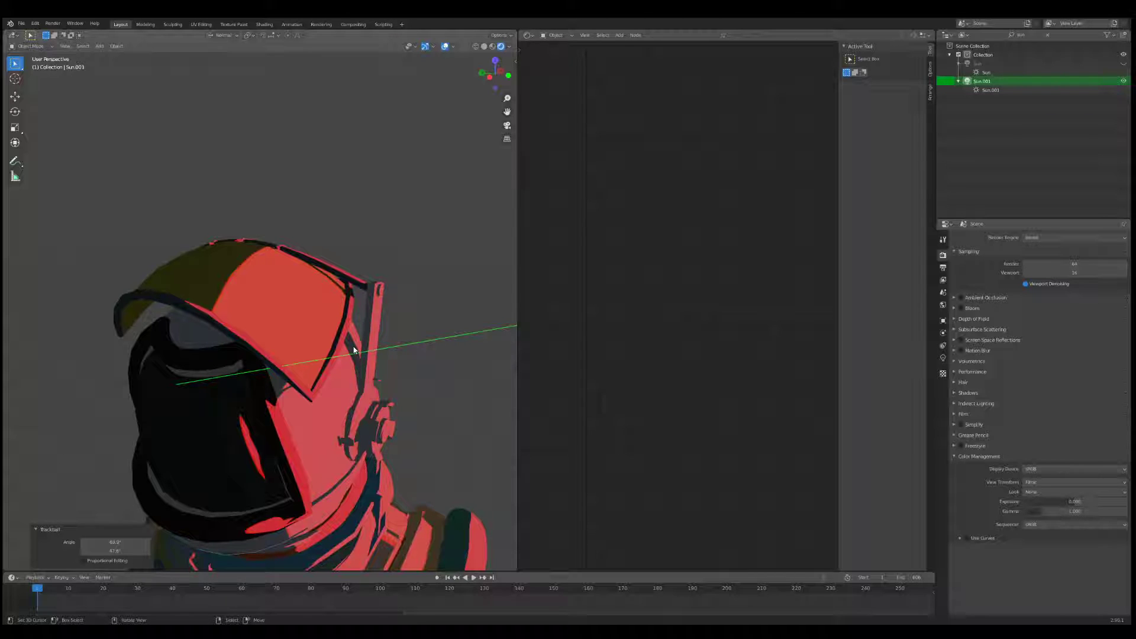
middle_drag(326, 318, 351, 315)
scroll(296, 334, up, 3)
scroll(268, 310, up, 3)
scroll(268, 310, up, 4)
scroll(284, 308, down, 10)
Rotate the Sun.001 light around its normal X axis so it lights more of the visor and chest
key(r)
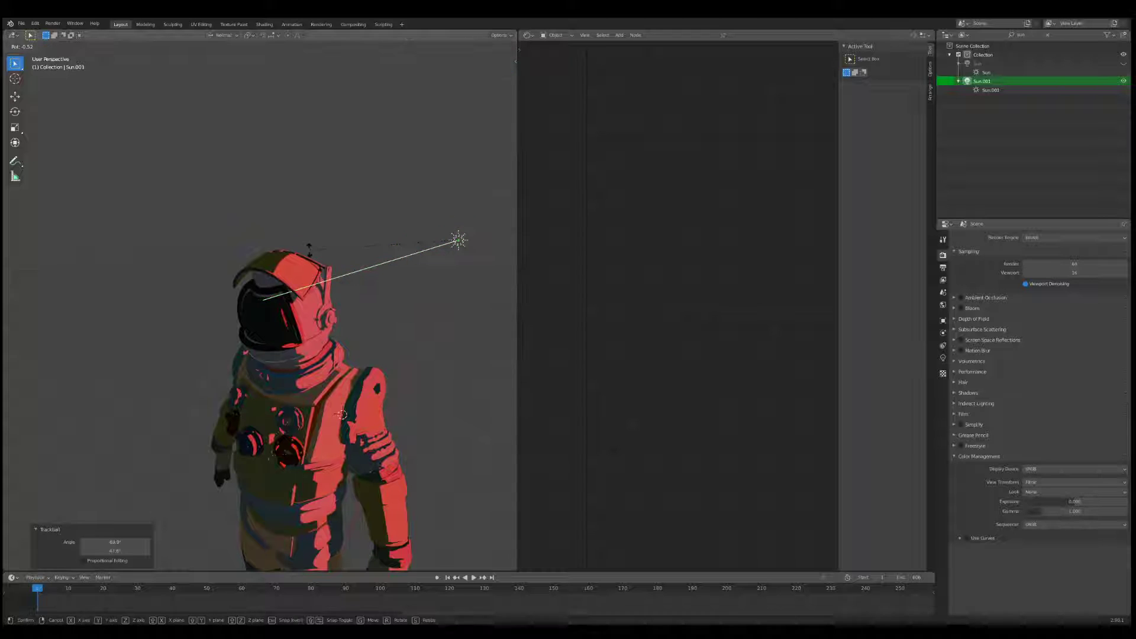
right_click(301, 249)
key(r)
key(z)
key(x)
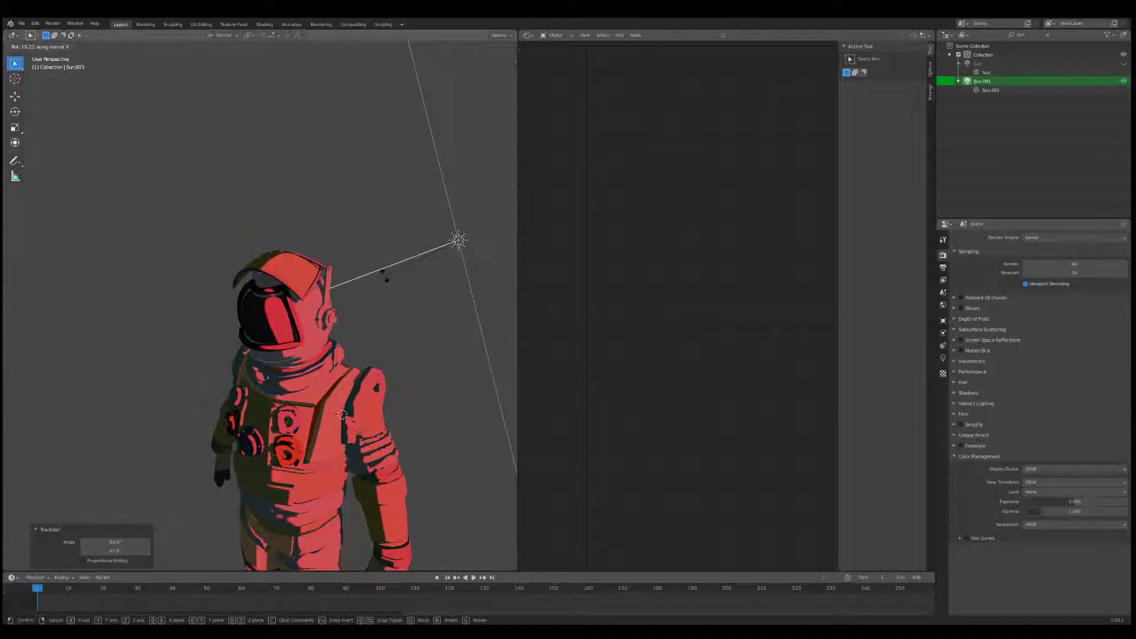
click(396, 332)
scroll(326, 339, up, 7)
scroll(373, 319, up, 3)
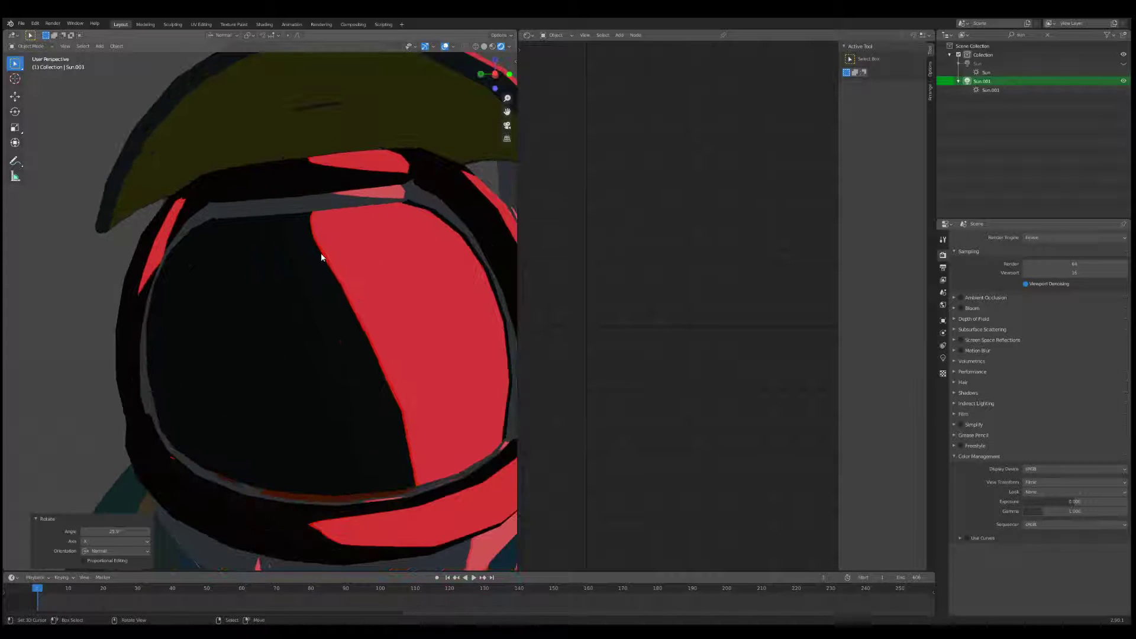
scroll(330, 299, down, 6)
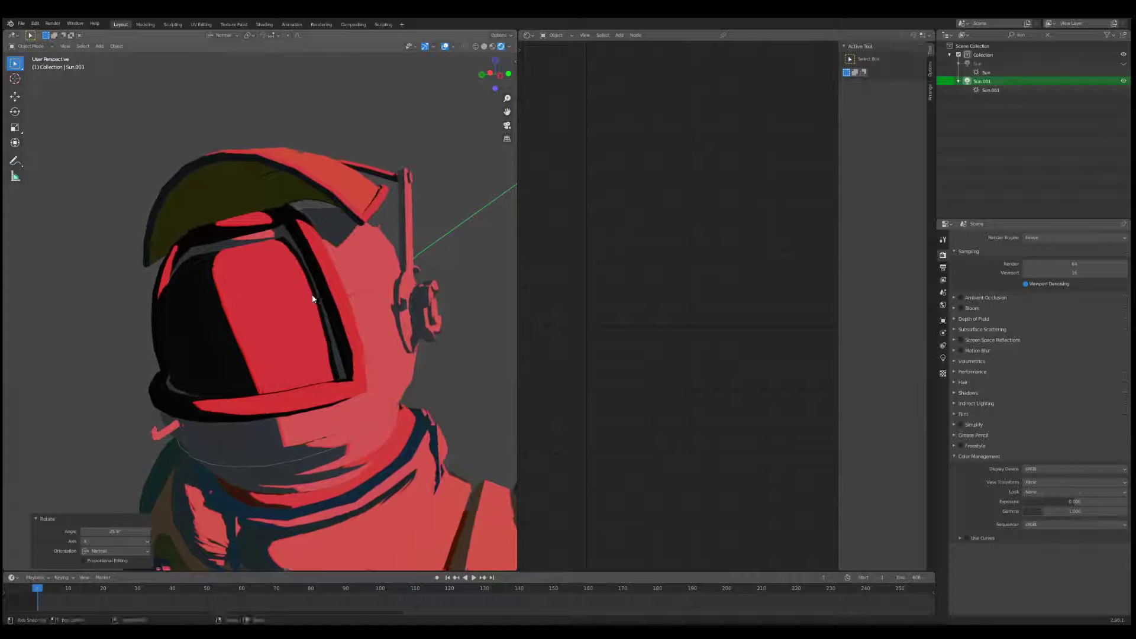
Select the visor and move the Diffuse BSDF and Shader to RGB nodes away from the ColorRamps to make room
click(296, 307)
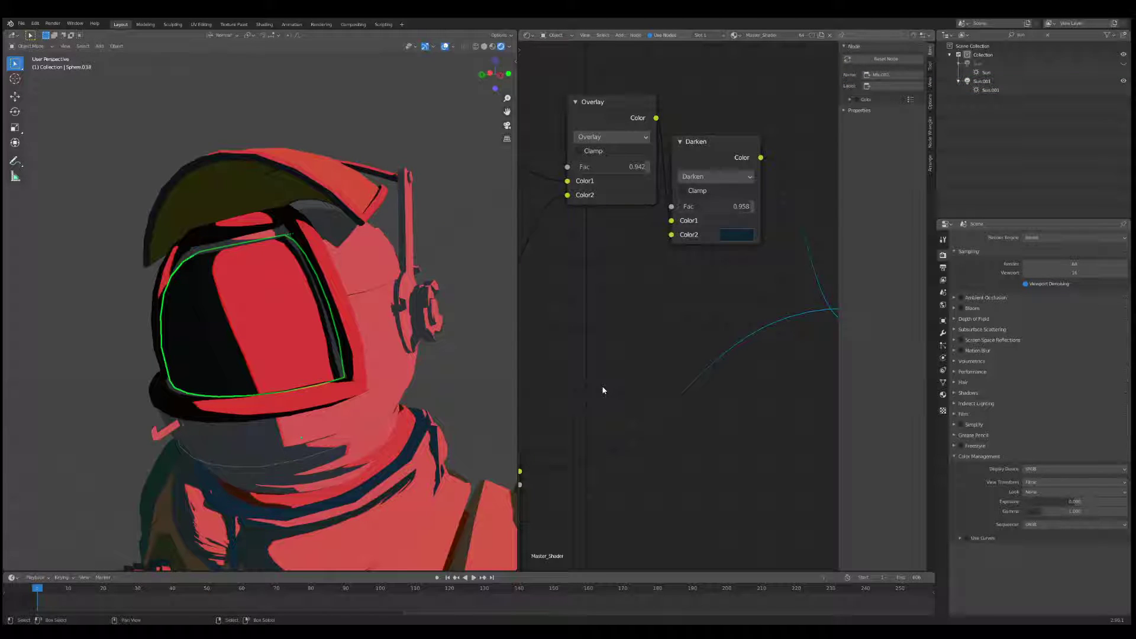
scroll(604, 391, down, 3)
scroll(598, 394, down, 4)
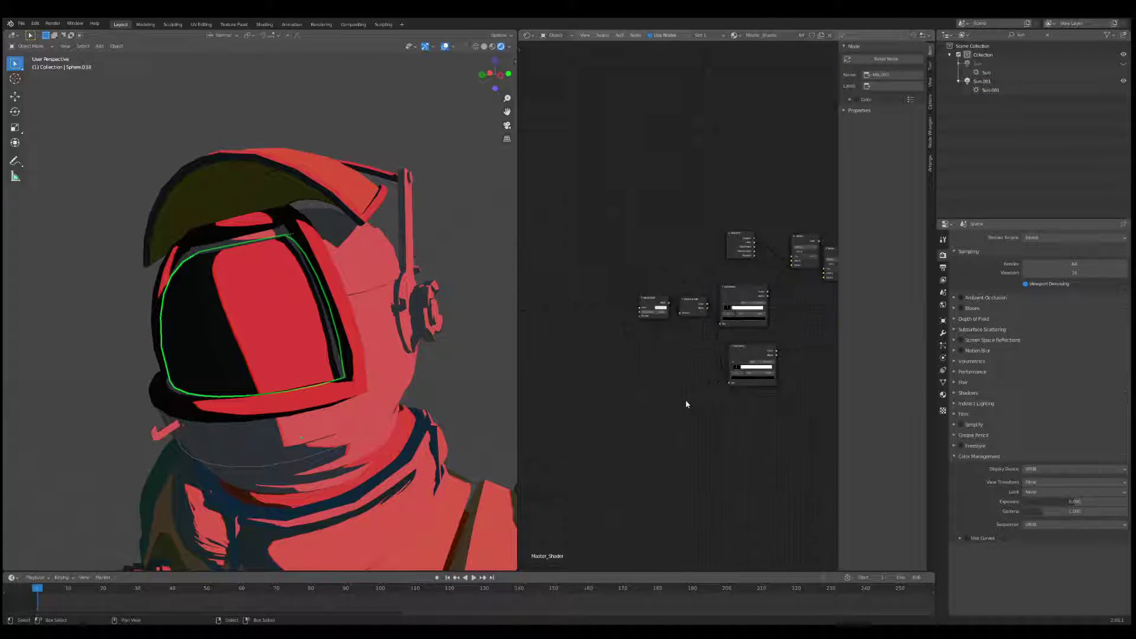
scroll(625, 390, up, 4)
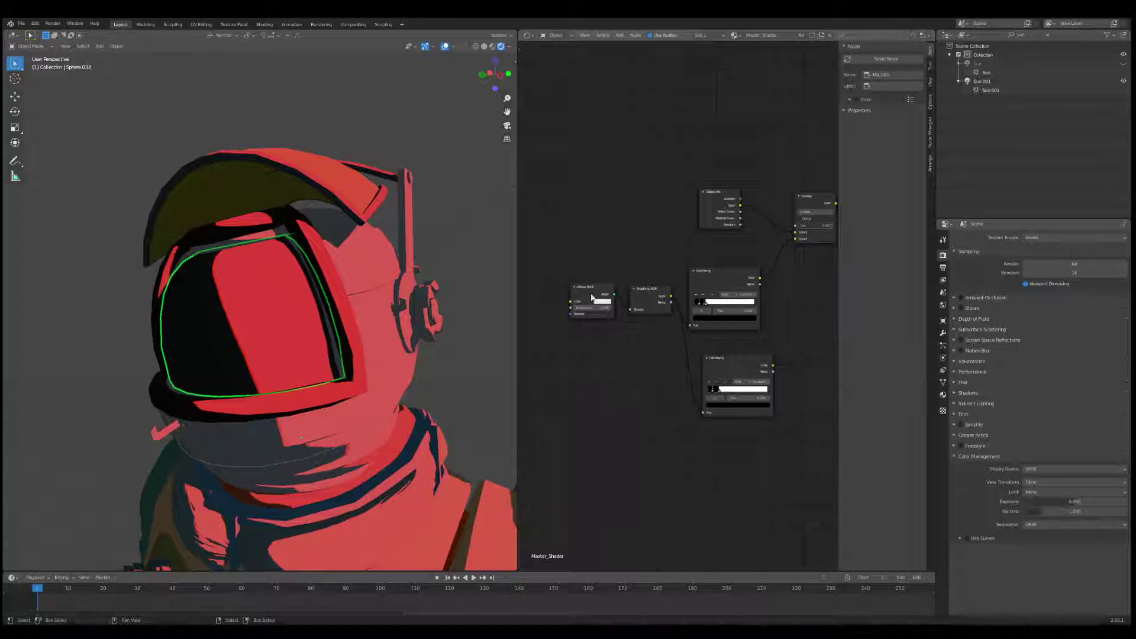
drag(594, 291, 566, 291)
drag(646, 289, 600, 293)
scroll(615, 398, up, 2)
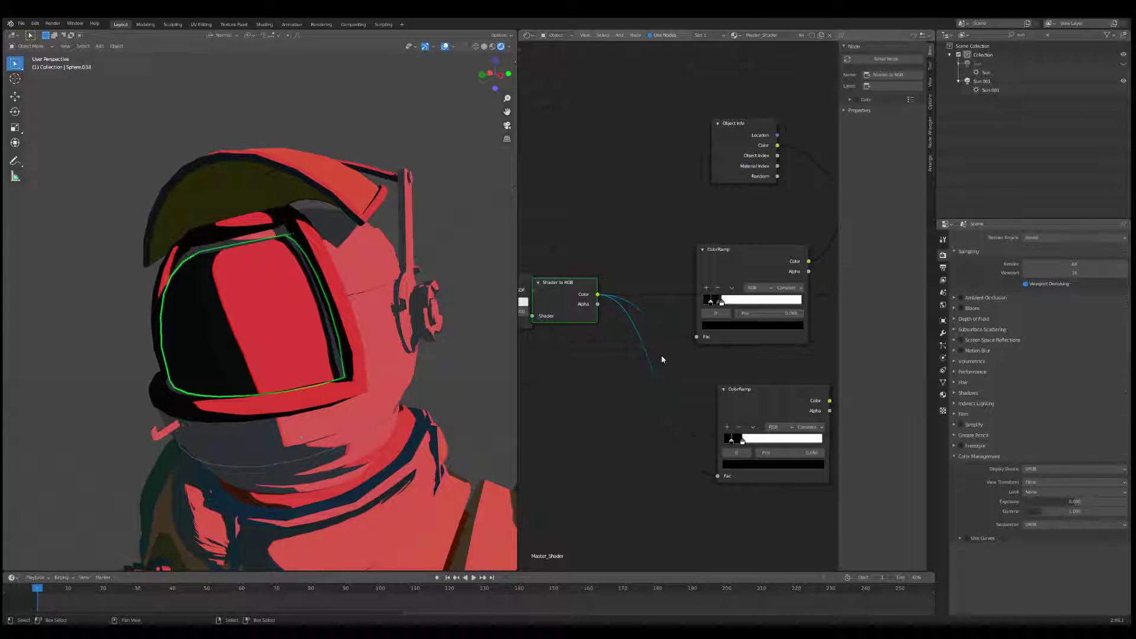
Add a Noise Texture node and place it below the Shader to RGB node
middle_drag(659, 376, 706, 347)
key(shift+a)
key(s)
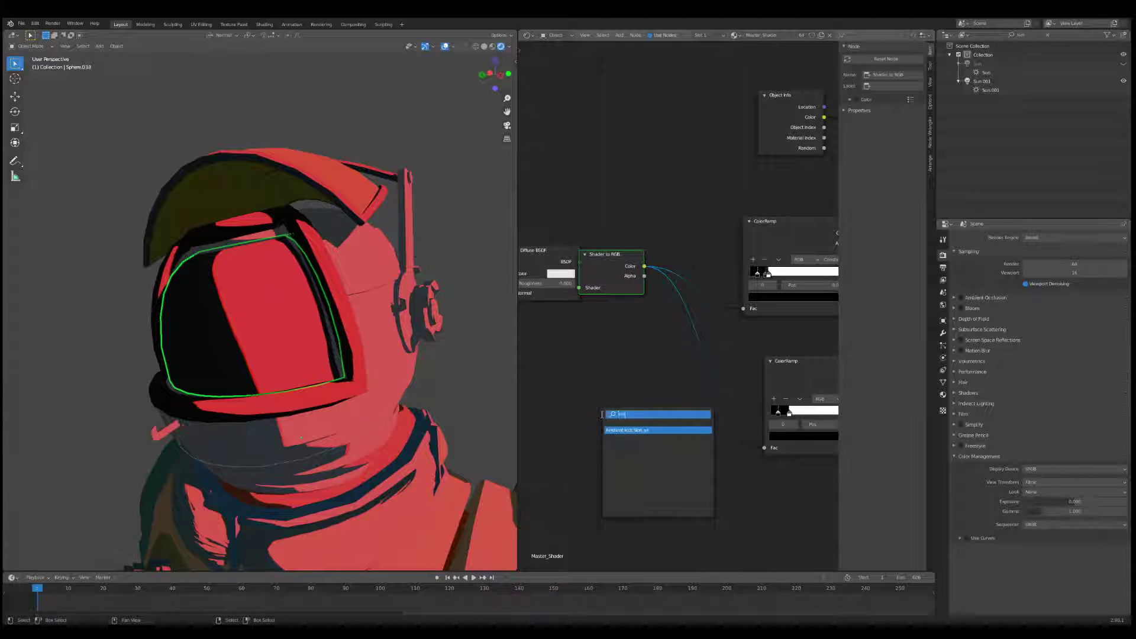
text(noise)
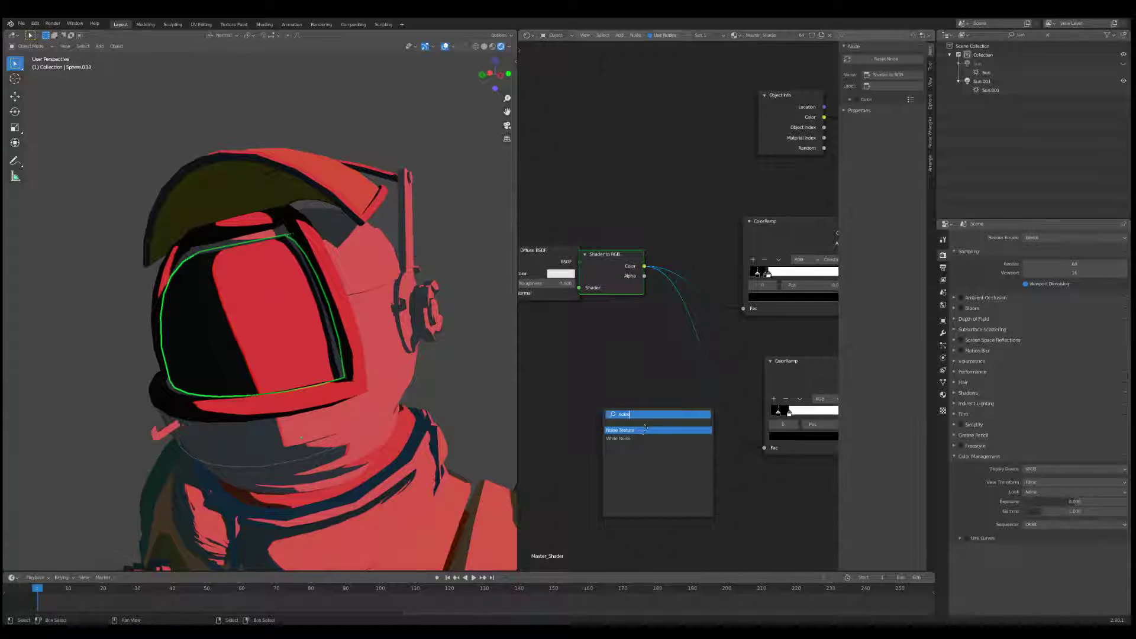
key(Return)
middle_drag(683, 398, 646, 383)
scroll(698, 382, down, 4)
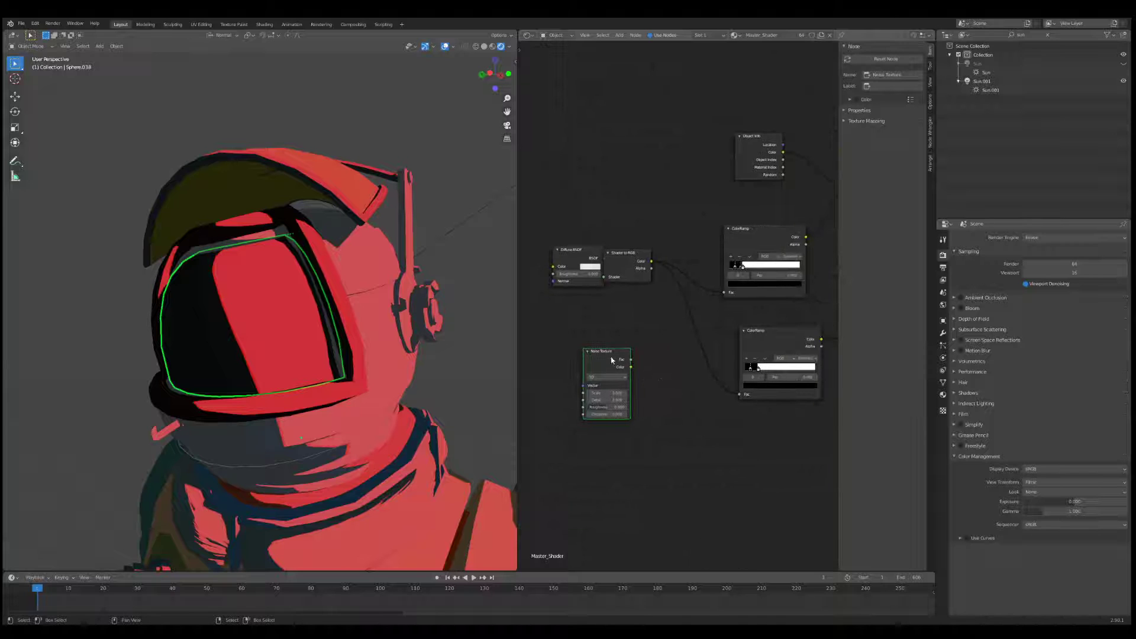
drag(614, 357, 619, 348)
Add a MixRGB node and insert it between the Shader to RGB node and the upper ColorRamp
key(shift+a)
click(664, 345)
text(mix)
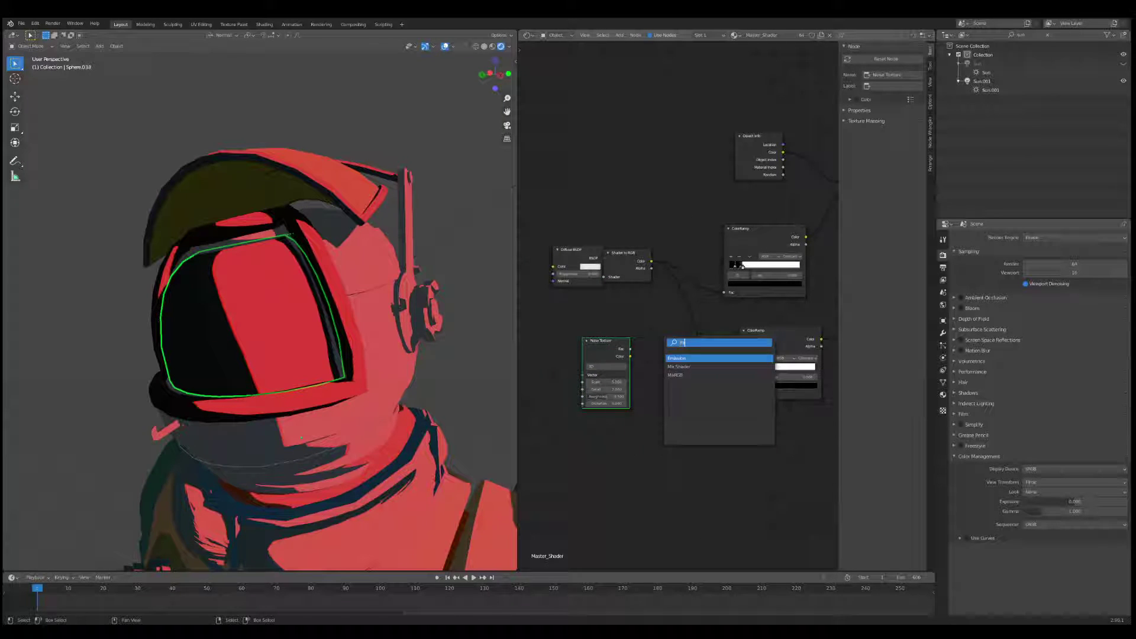
key(Down)
key(Return)
click(716, 254)
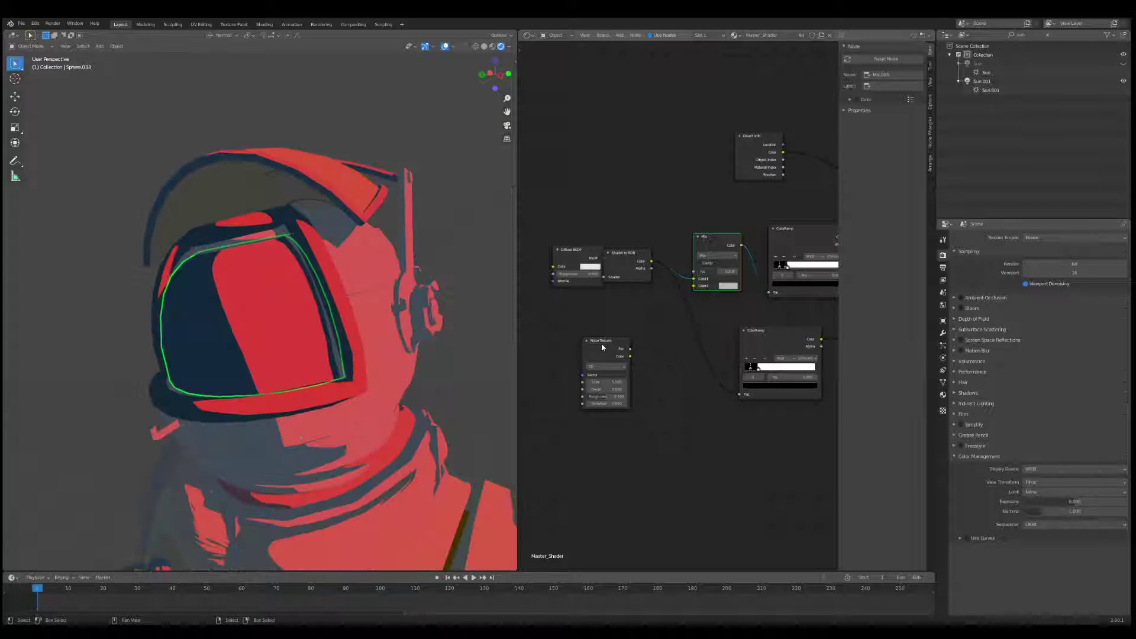
Try the Mix node with a darker Color2 and a lower Fac, keeping the Noise Texture node close by
drag(602, 341, 643, 321)
middle_drag(729, 288, 678, 291)
scroll(679, 291, up, 2)
click(677, 291)
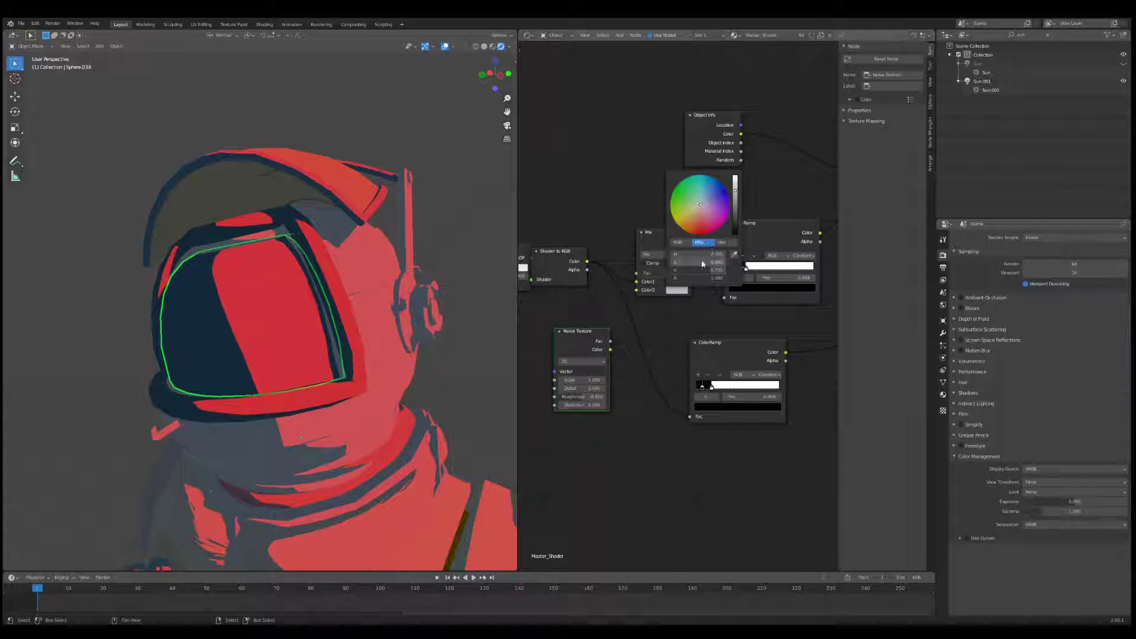
mouse_move(735, 197)
mouse_down()
mouse_move(735, 214)
mouse_move(734, 197)
mouse_up()
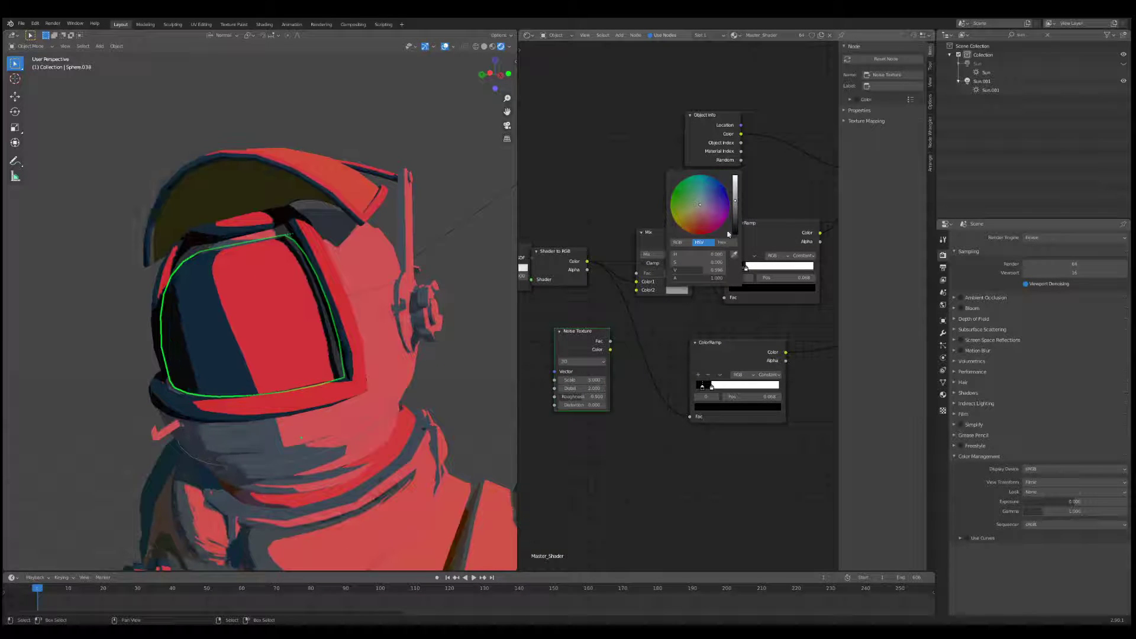
scroll(675, 306, up, 1)
scroll(663, 314, up, 1)
drag(690, 262, 662, 262)
Connect the Noise Texture's Fac output to the Mix node's Color2 and set the Mix Fac to about 0.033
drag(589, 356, 629, 289)
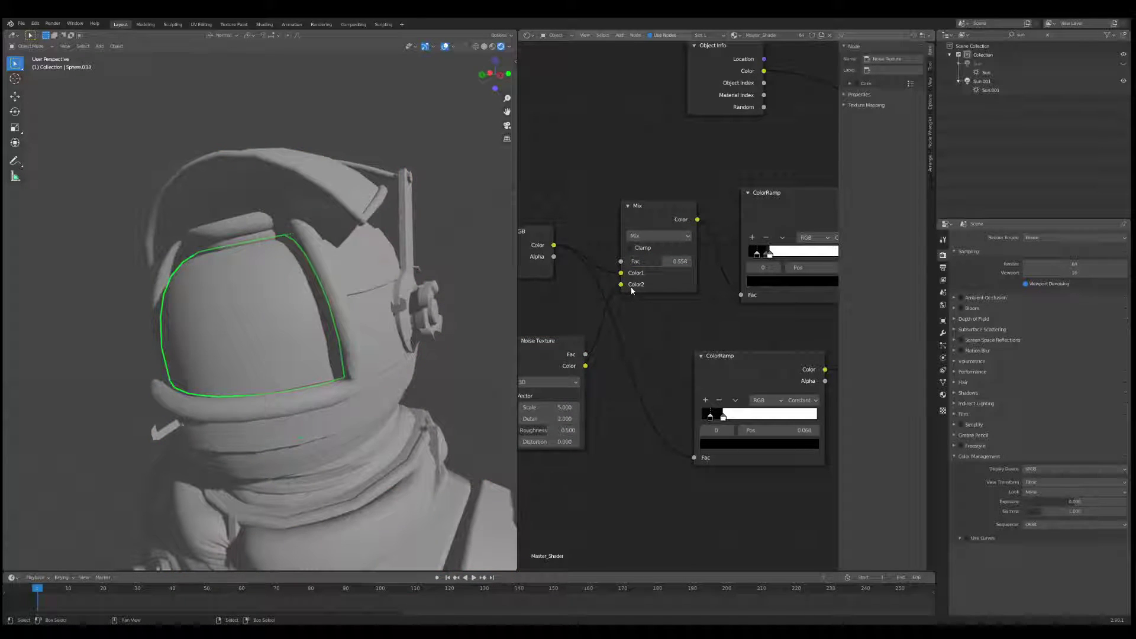
scroll(367, 319, up, 1)
middle_drag(632, 330, 677, 320)
drag(703, 250, 673, 250)
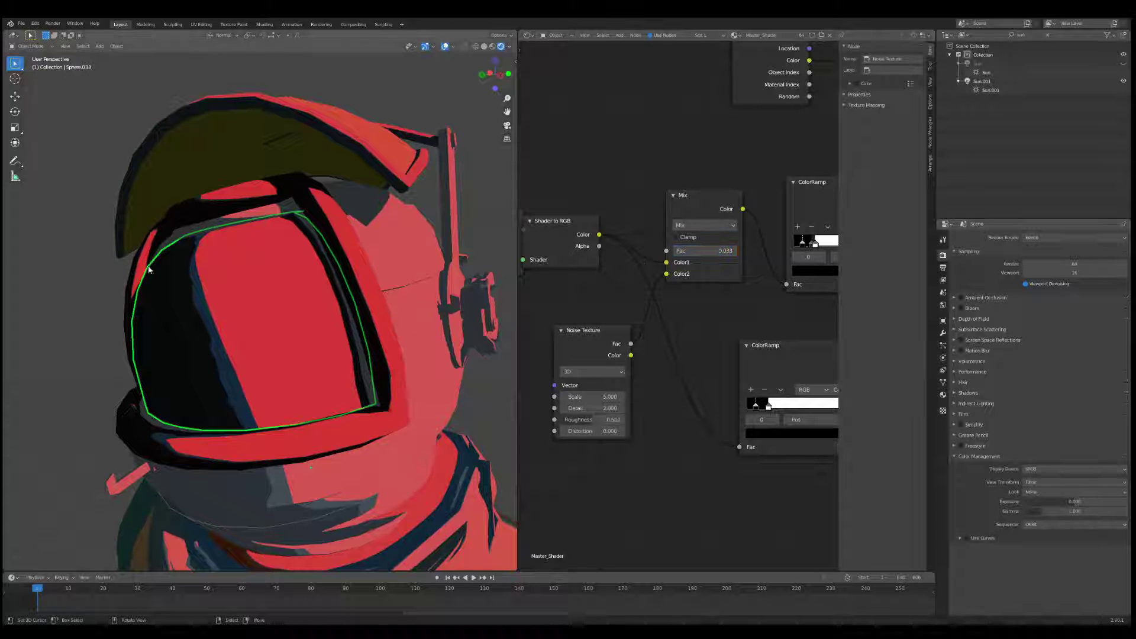
Raise the Noise Texture's Scale to about 175.1 and check the grainy shadow edges on the visor and collar
mouse_move(578, 393)
mouse_down()
mouse_move(609, 392)
mouse_move(598, 397)
mouse_up()
middle_drag(325, 338, 355, 329)
middle_drag(559, 387, 637, 365)
scroll(315, 321, up, 2)
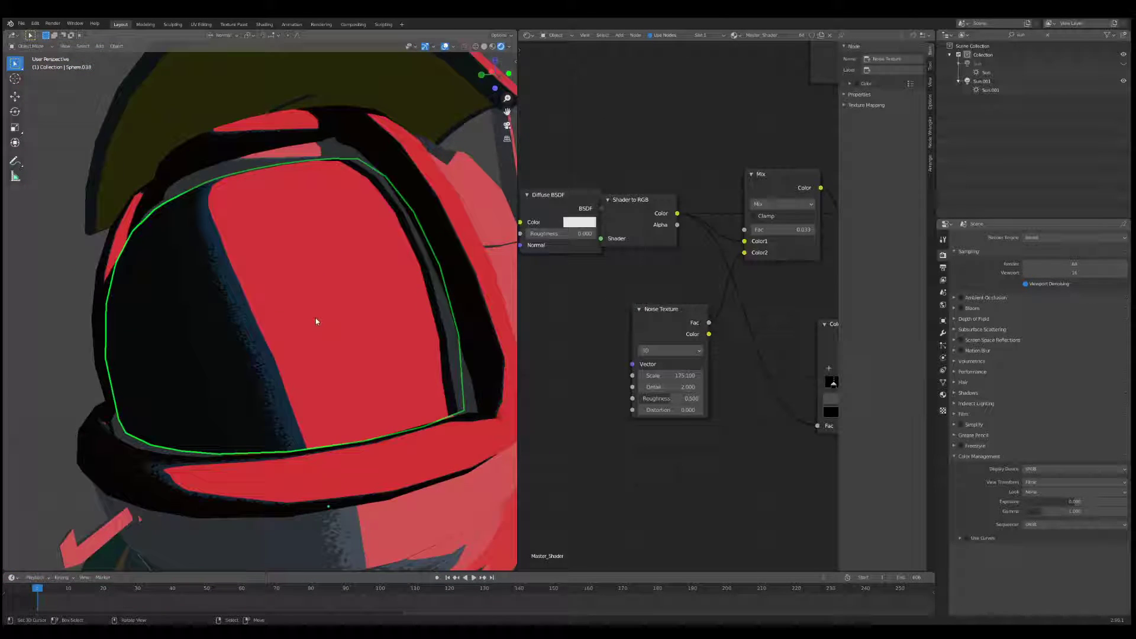
middle_drag(316, 321, 355, 301)
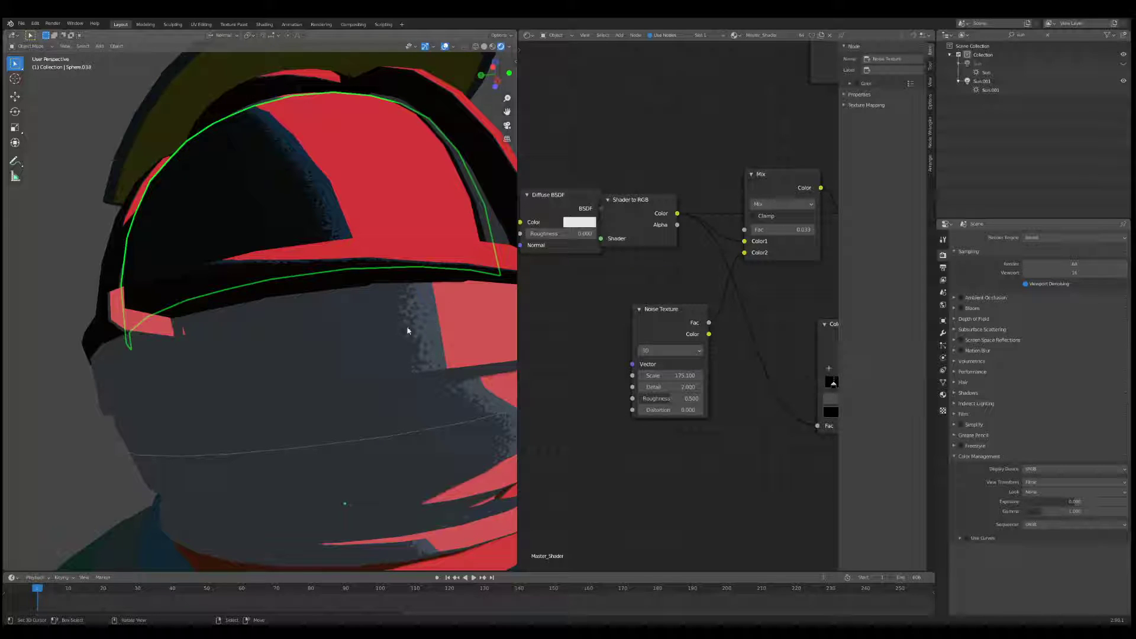
scroll(420, 326, down, 5)
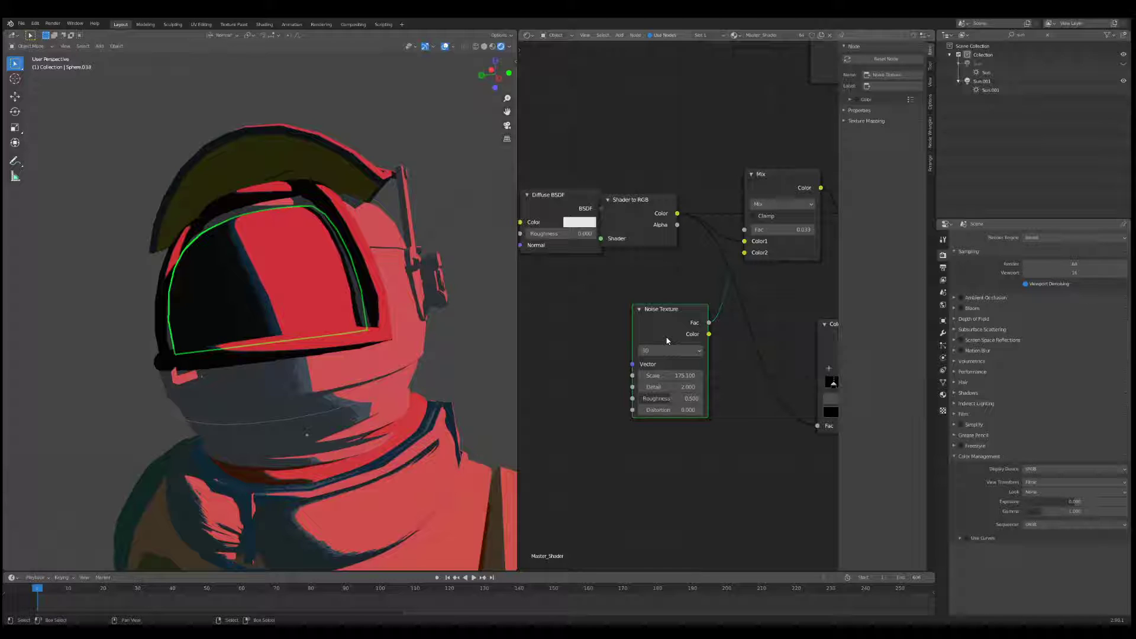
Add Texture Coordinate and Mapping nodes to the Noise Texture and feed the Mapping vector from the Object output
key(ctrl+t)
middle_drag(660, 382, 744, 376)
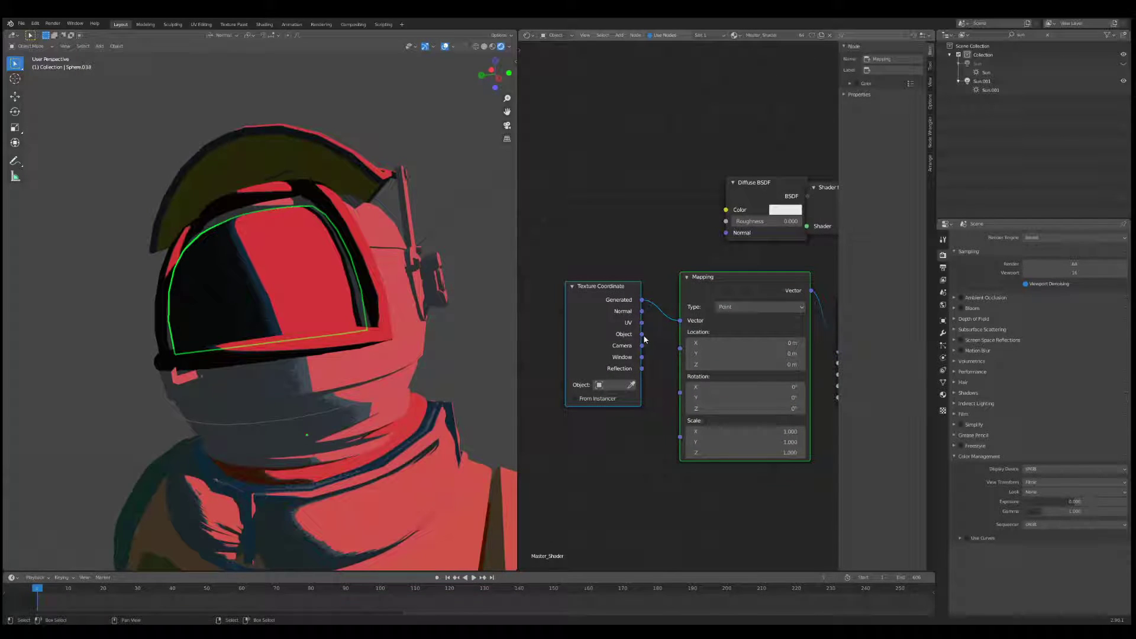
drag(642, 334, 680, 320)
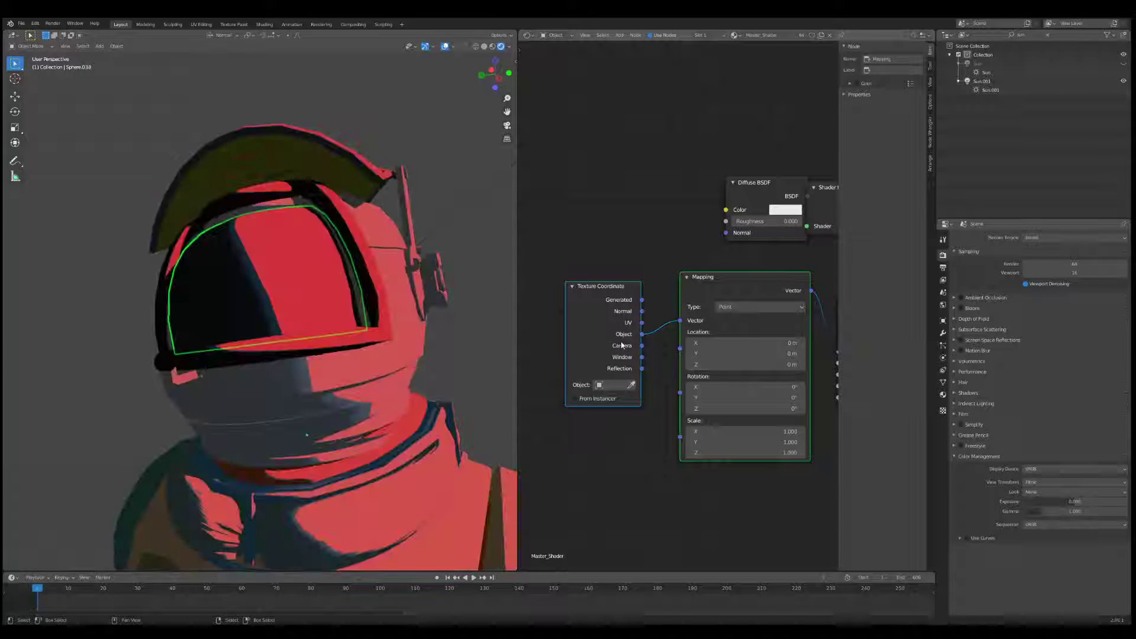
Set the Noise Texture to Scale 184.2, Detail 10.1, Roughness 0.55 and Distortion 1 while viewing the visor's shadow edge up close
scroll(403, 306, up, 6)
scroll(381, 335, down, 2)
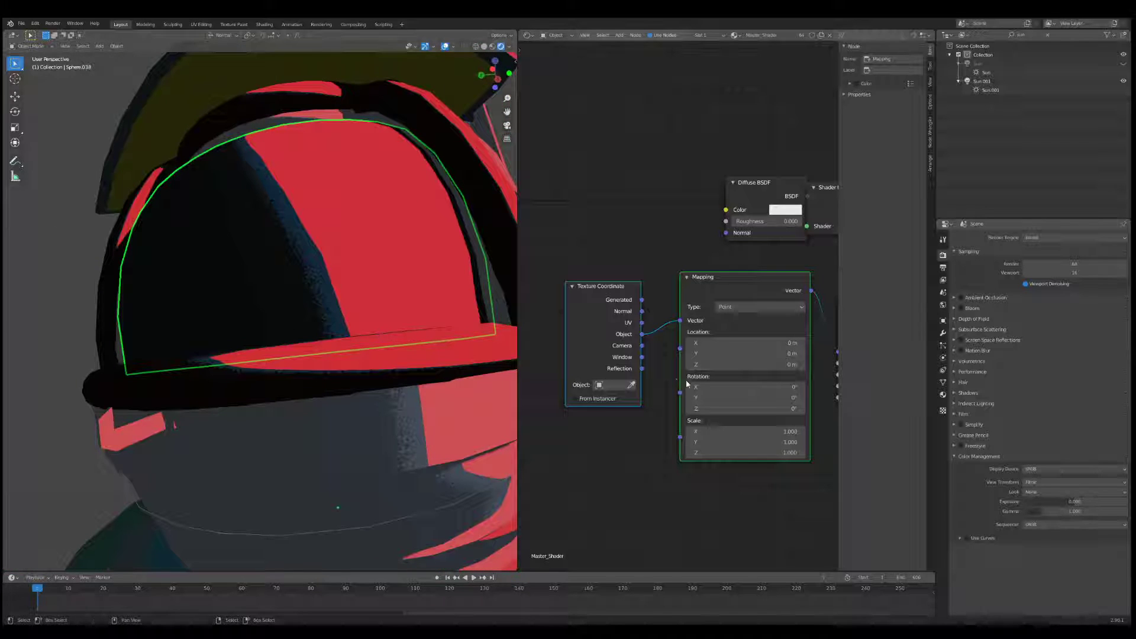
scroll(449, 344, down, 5)
scroll(384, 335, up, 6)
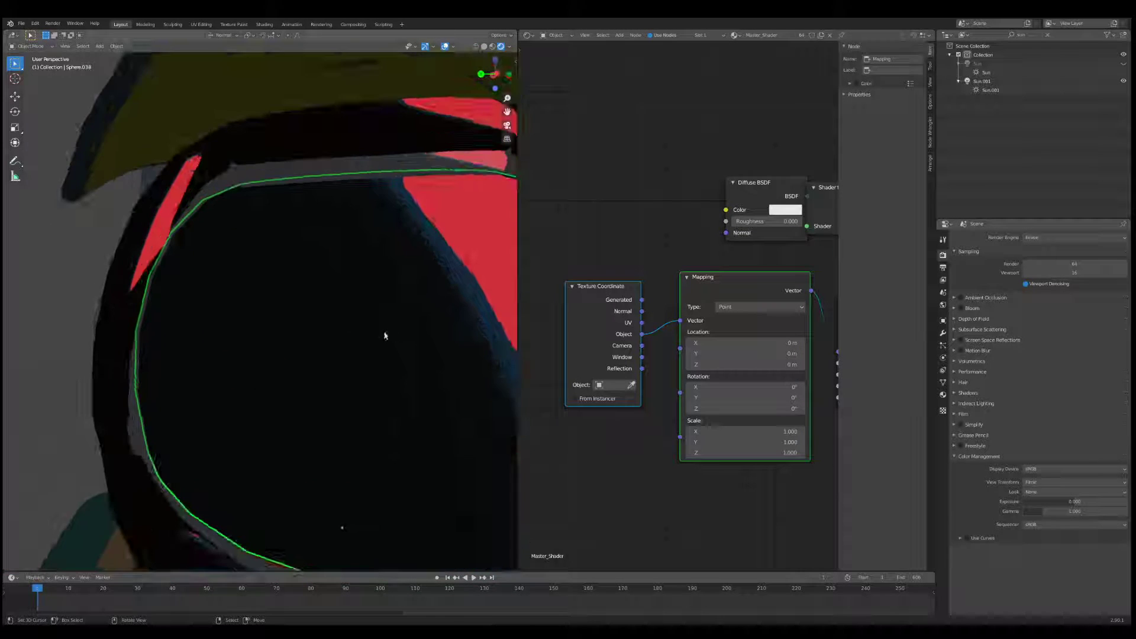
shift+middle_drag(406, 205, 307, 221)
scroll(680, 287, down, 2)
scroll(828, 349, up, 2)
middle_drag(831, 340, 699, 328)
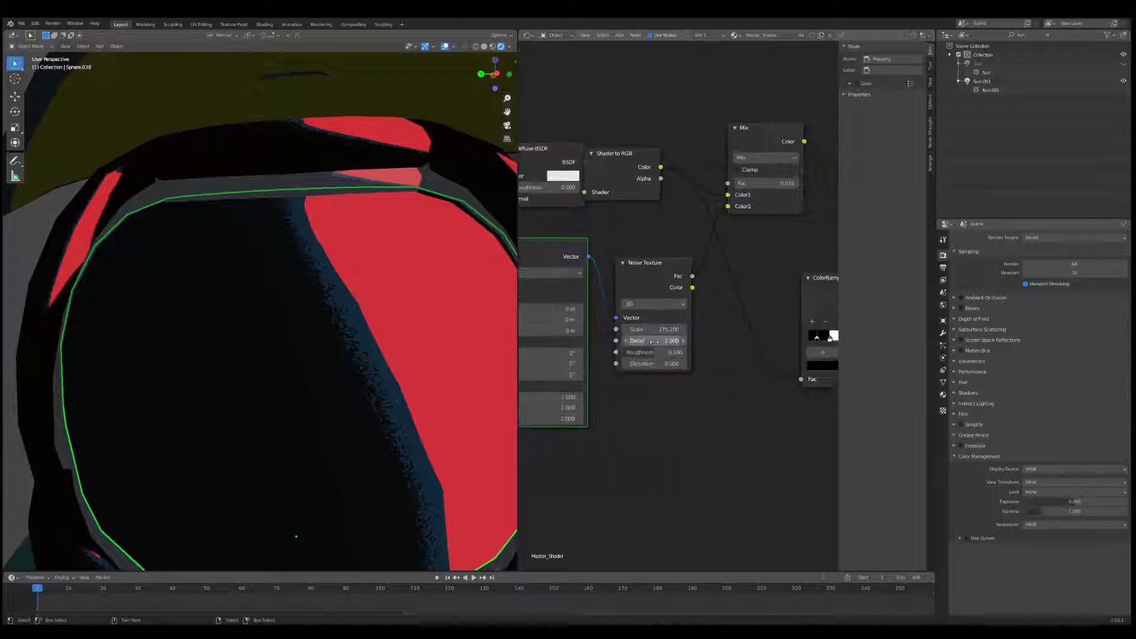
drag(658, 329, 642, 354)
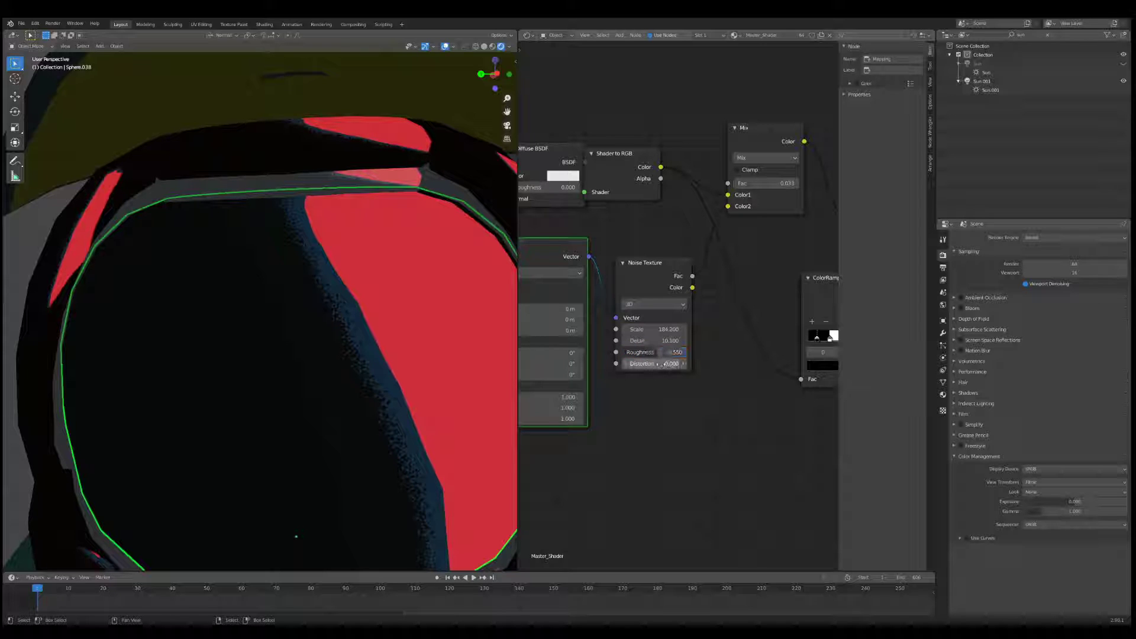
click(631, 363)
text(0.1)
key(Return)
Duplicate the Mix node, insert the copy before the lower ColorRamp and connect the Noise Texture's Fac output to its Color2
middle_drag(783, 225, 678, 225)
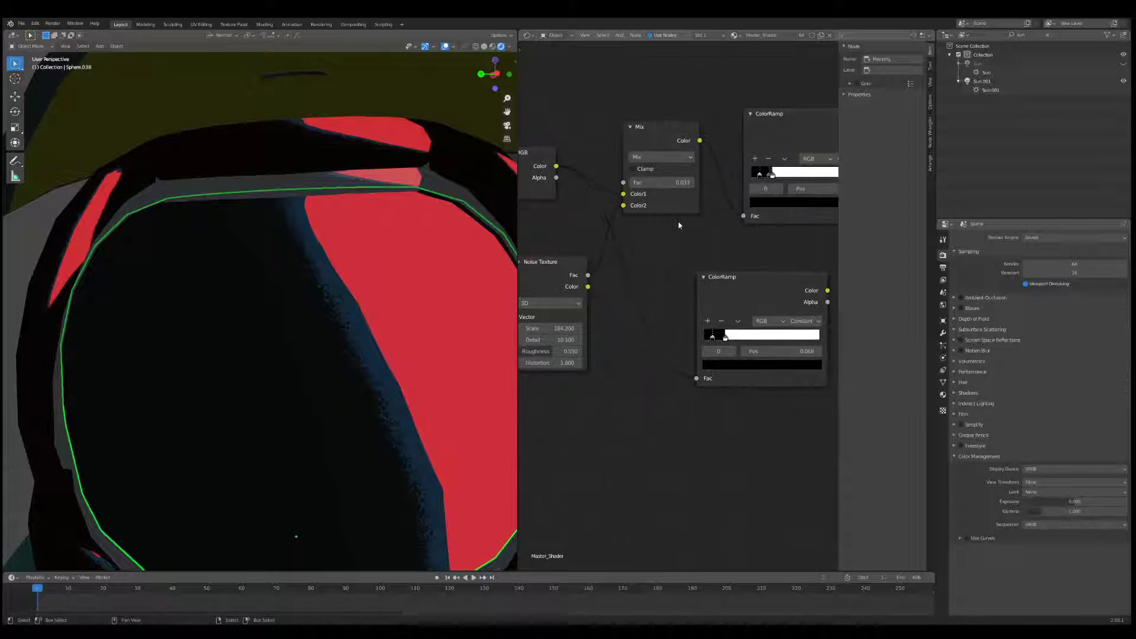
drag(665, 133, 678, 133)
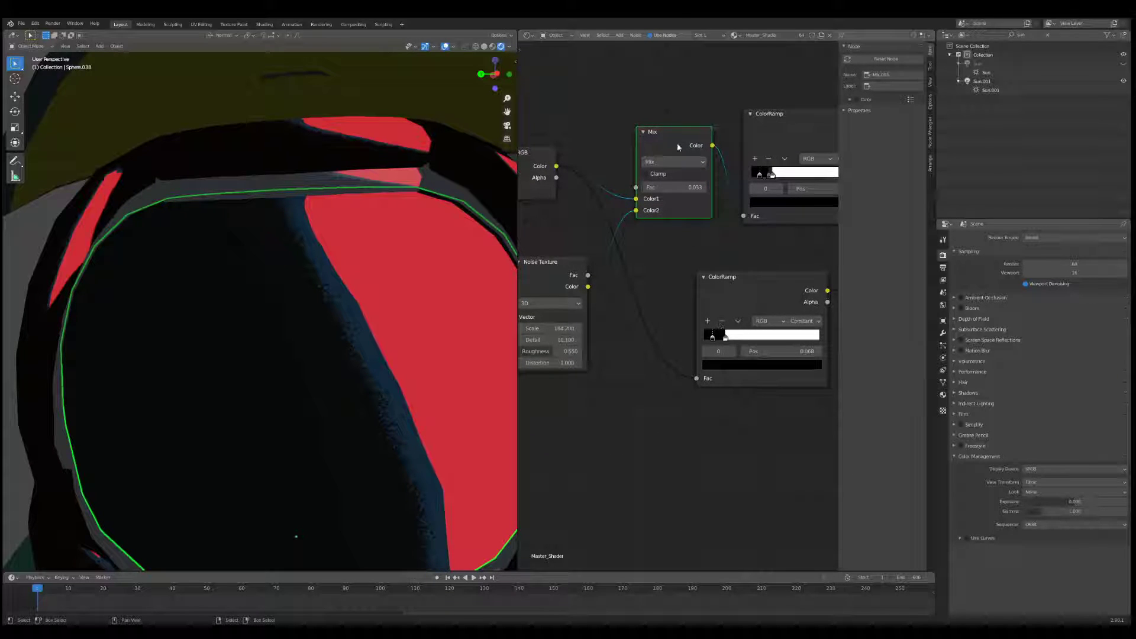
key(shift+d)
click(656, 266)
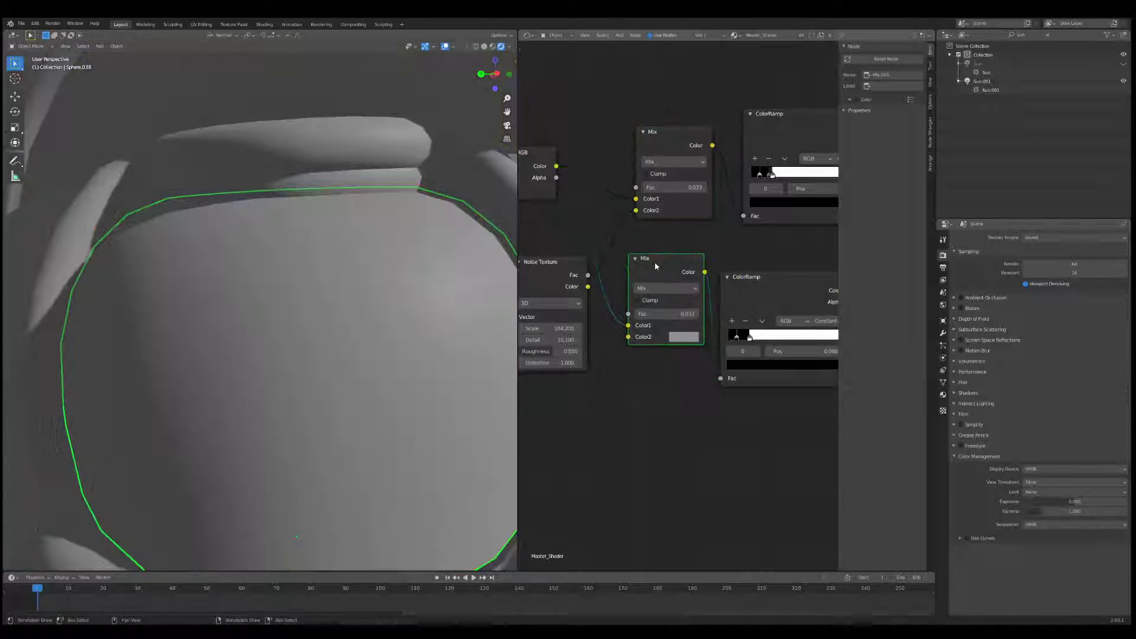
drag(587, 275, 628, 339)
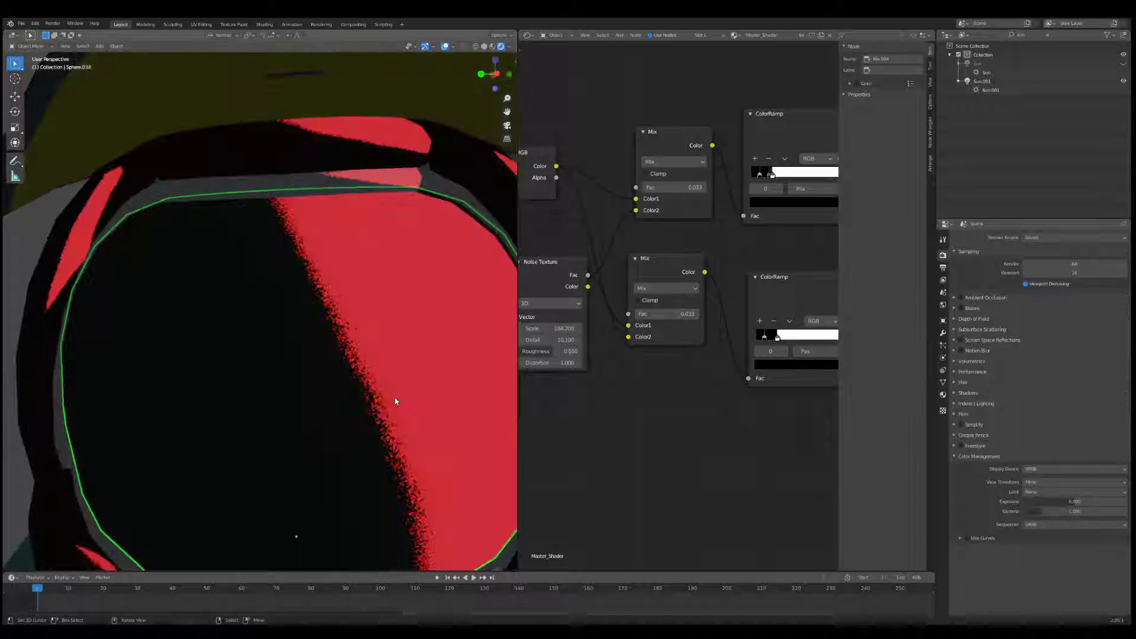
Lower the Noise Texture's Scale to 50 for a coarser shadow edge
scroll(396, 398, down, 5)
middle_drag(376, 386, 278, 349)
middle_drag(548, 327, 638, 315)
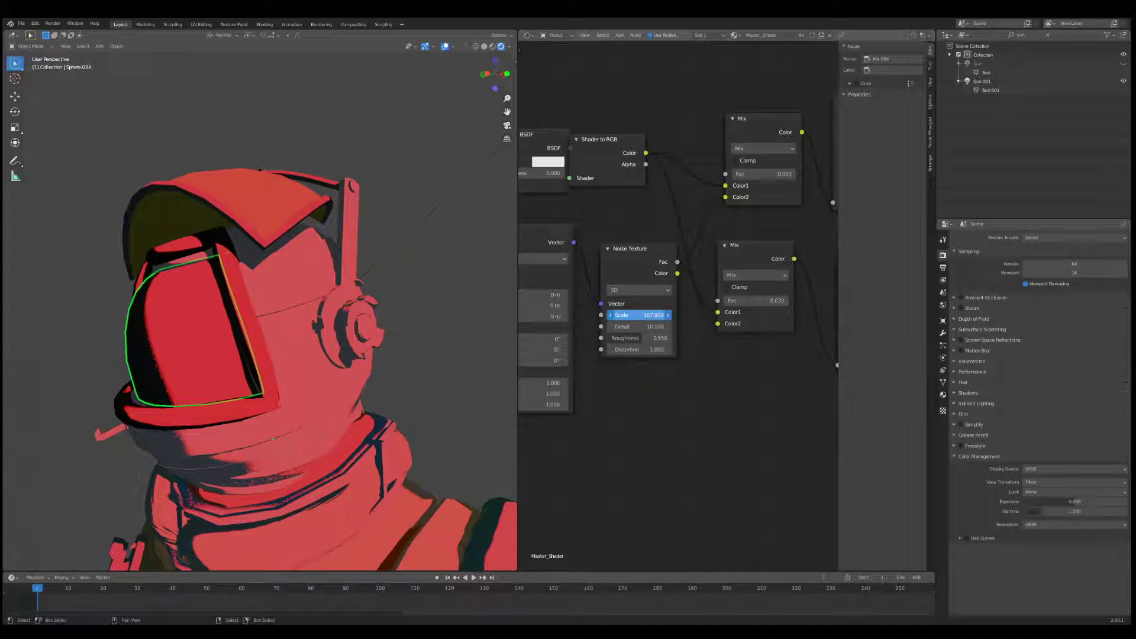
drag(627, 315, 621, 316)
shift+middle_drag(388, 309, 471, 238)
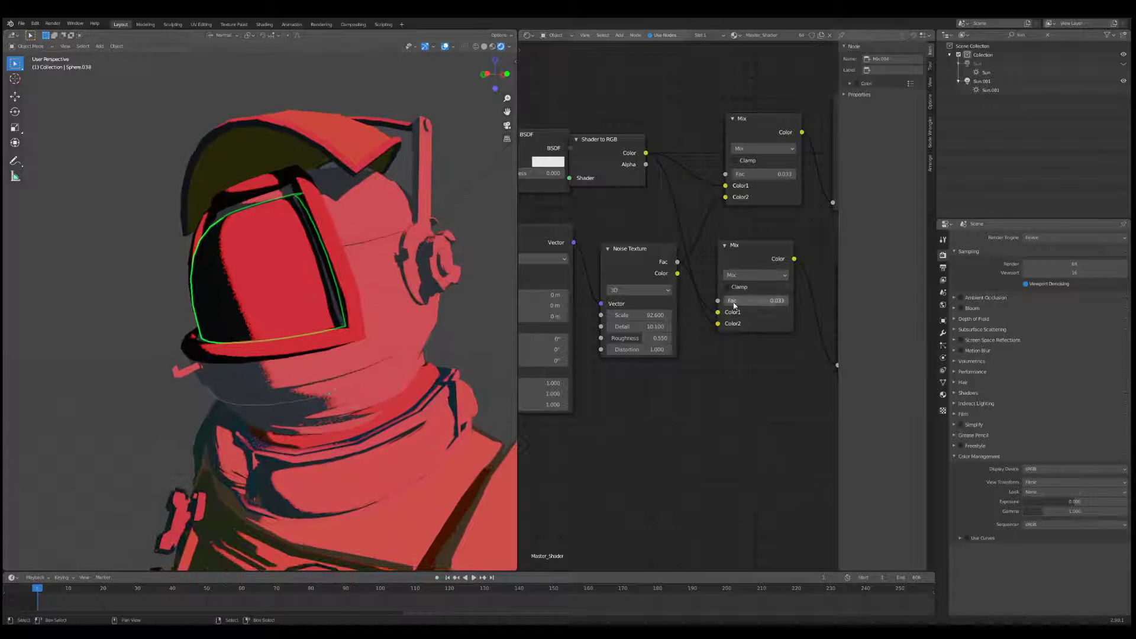
drag(642, 315, 598, 315)
Examine the noise-broken shadow edges on the visor and the whole suit from several distances and angles
middle_drag(268, 314, 342, 310)
scroll(388, 318, down, 6)
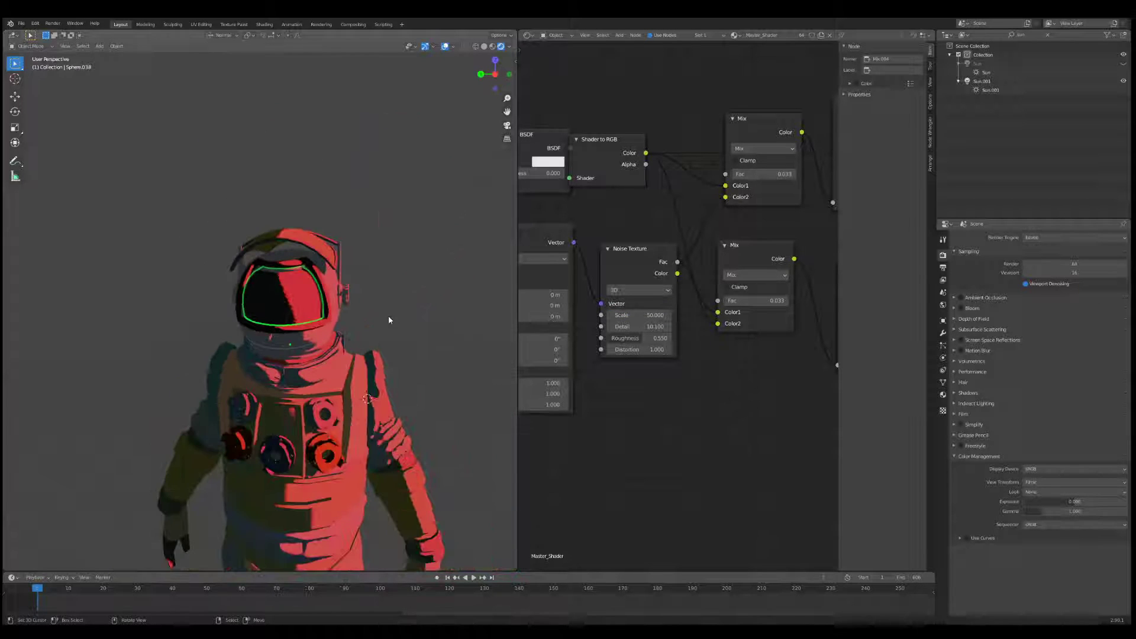
scroll(360, 317, up, 6)
scroll(360, 317, up, 2)
scroll(361, 315, down, 3)
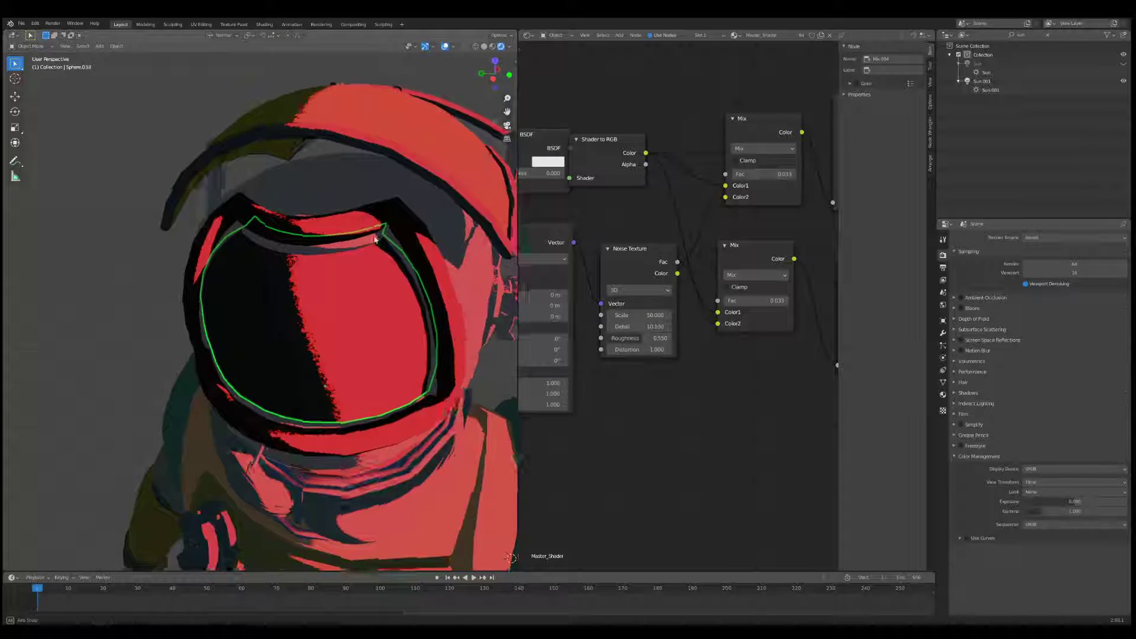
middle_drag(361, 315, 309, 243)
scroll(358, 244, down, 5)
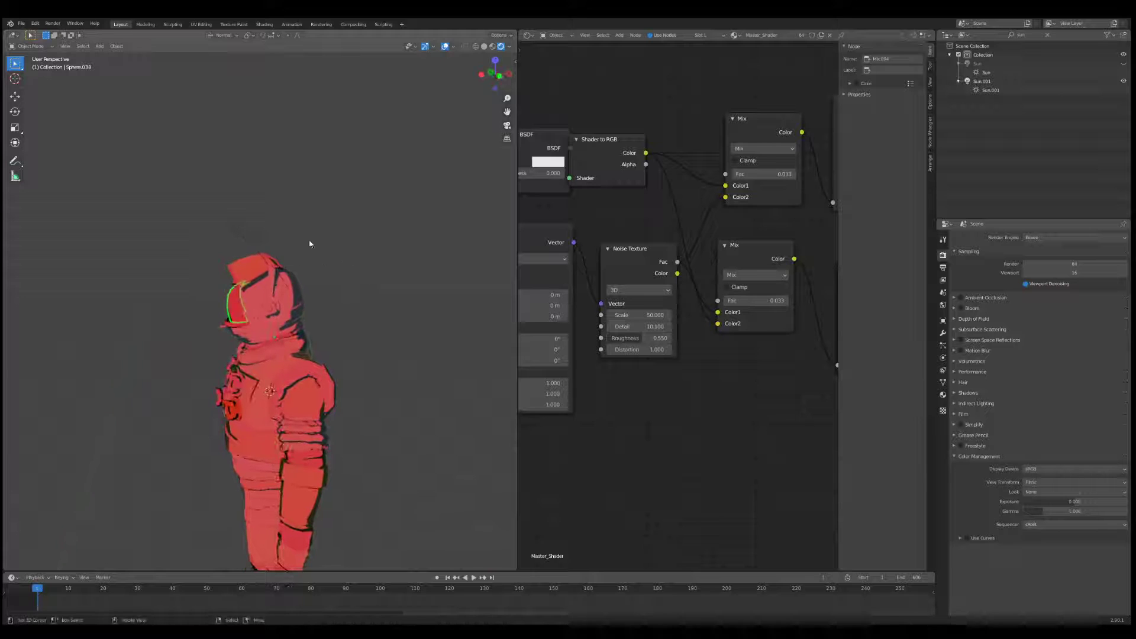
Hide the viewport overlays and set the world background colour to black
click(257, 239)
click(445, 48)
middle_drag(340, 214, 414, 194)
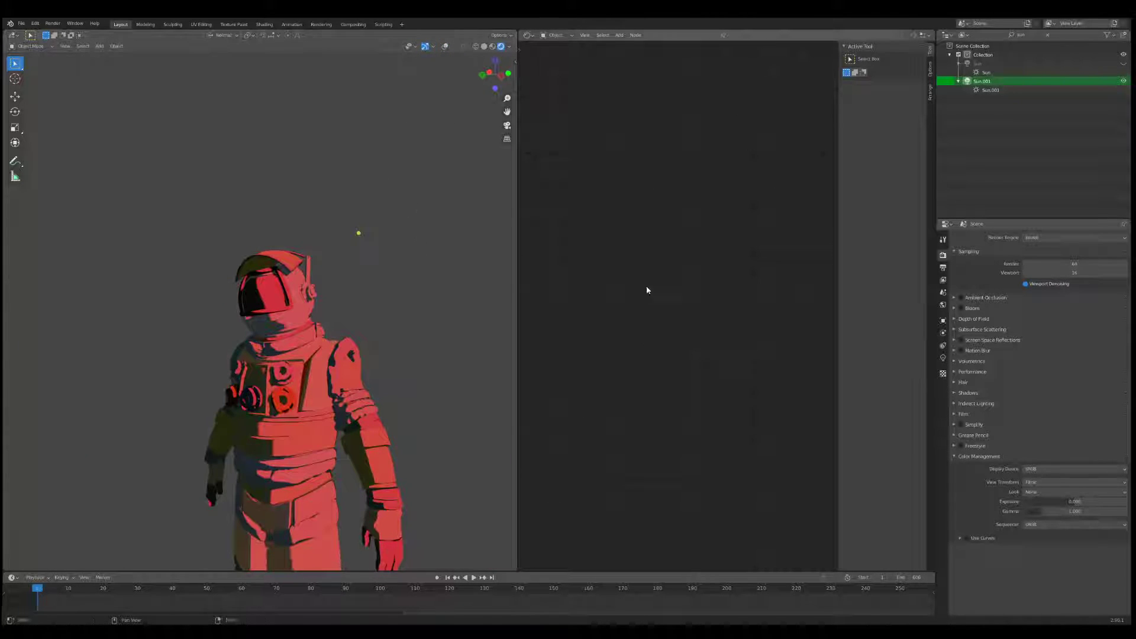
click(943, 304)
click(1053, 295)
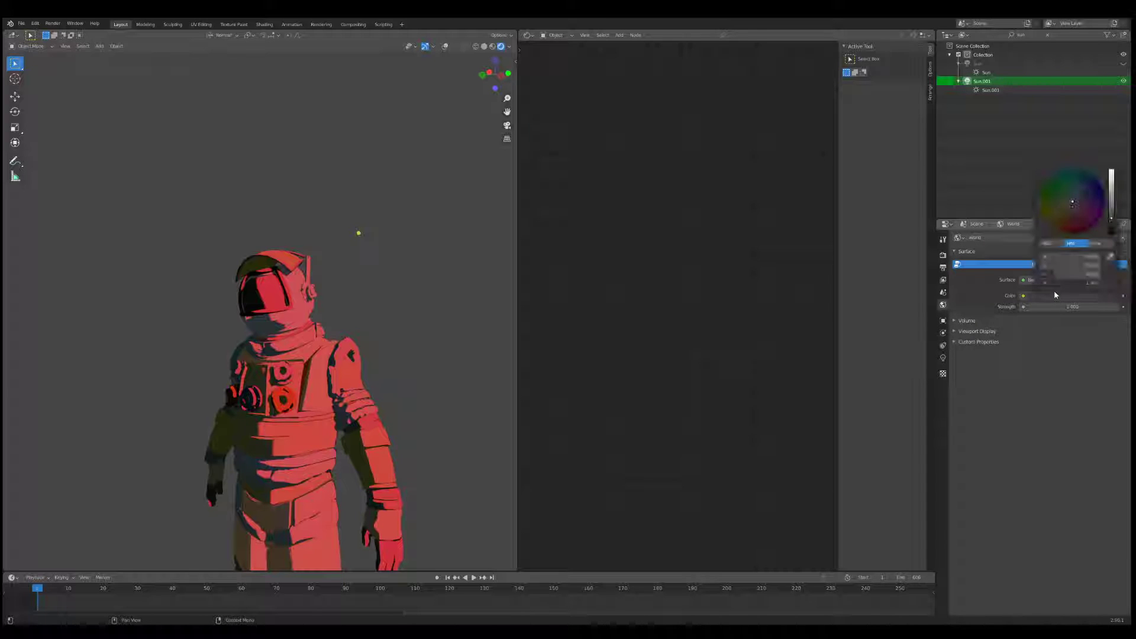
drag(1111, 204, 1112, 234)
scroll(421, 272, up, 3)
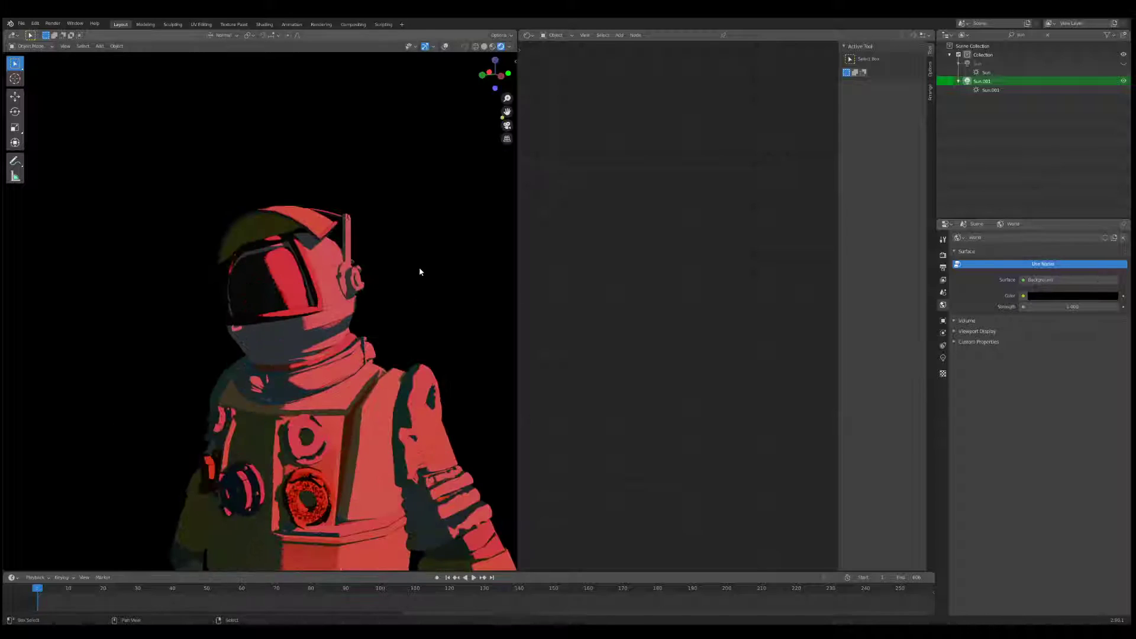
Widen the 3D viewport and freely rotate the Sun.001 light so it lights the suit from the visor side
middle_drag(338, 251, 408, 213)
drag(519, 217, 863, 233)
middle_drag(662, 246, 508, 253)
key(r)
key(r)
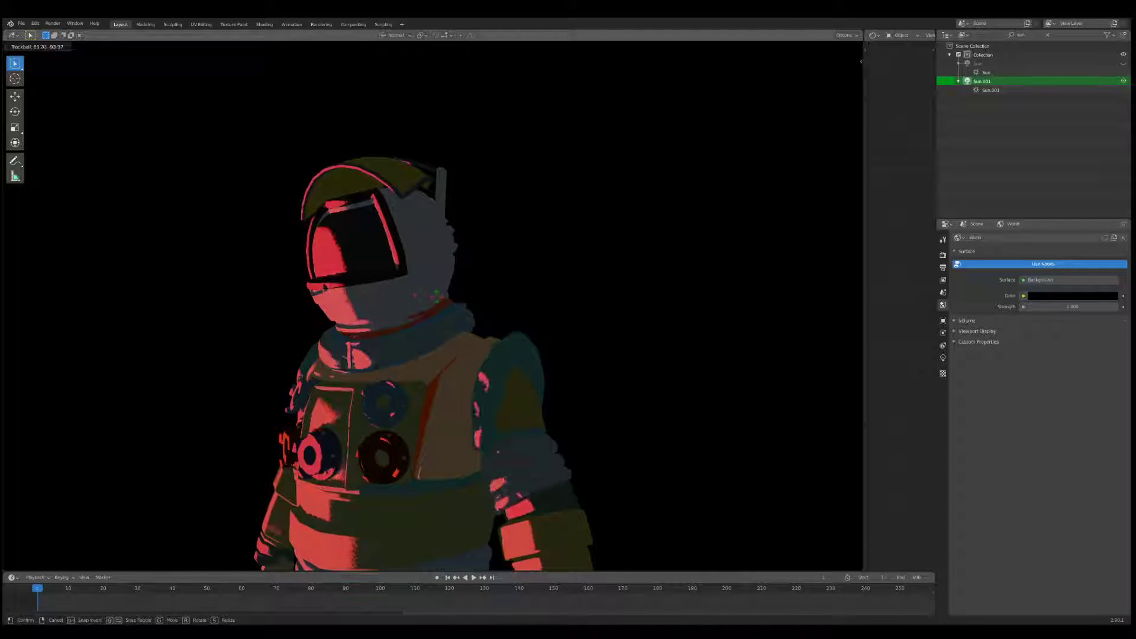
click(421, 282)
Add a point light and move it up beside the astronaut's helmet
key(shift+a)
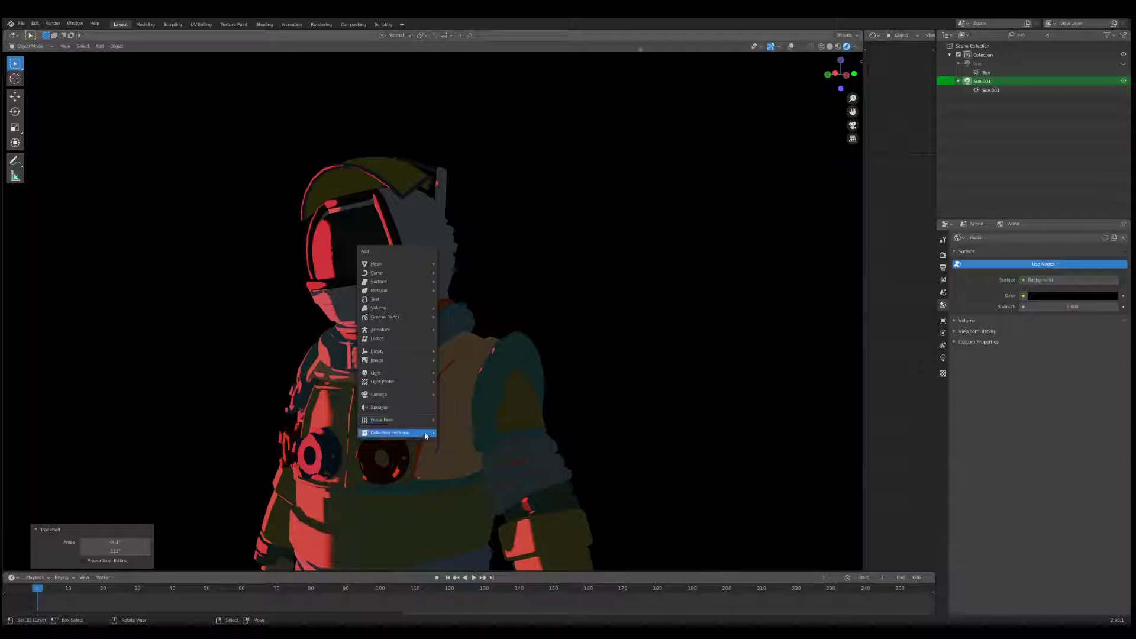
mouse_move(417, 375)
click(461, 372)
key(g)
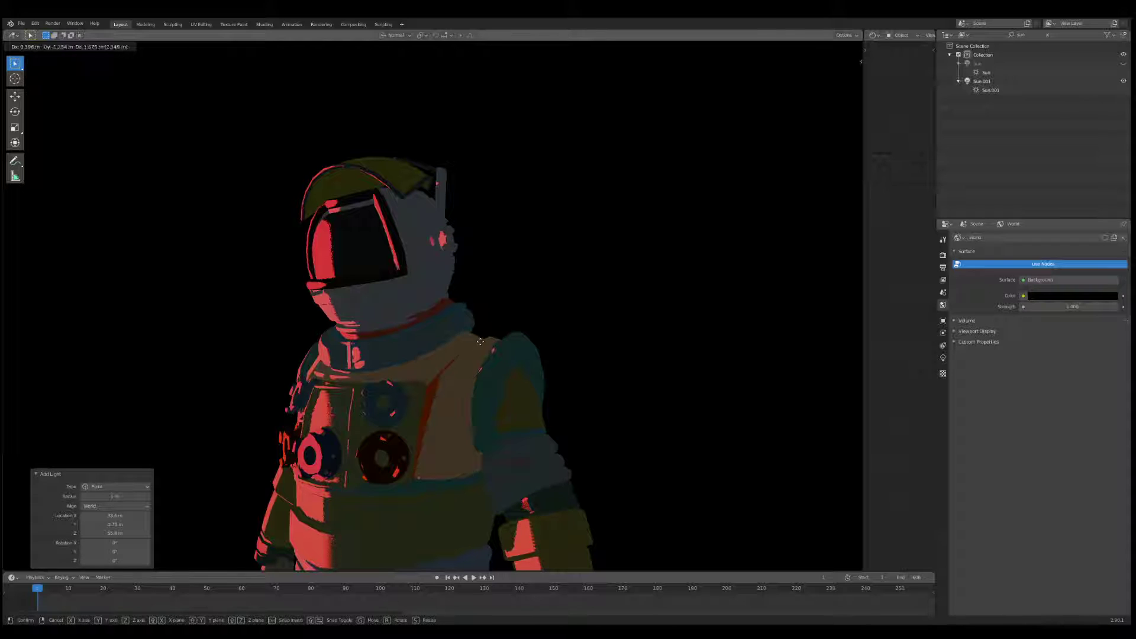
click(579, 255)
Raise the point light's power and move it farther out so it lights the helmet side and shoulder
click(943, 357)
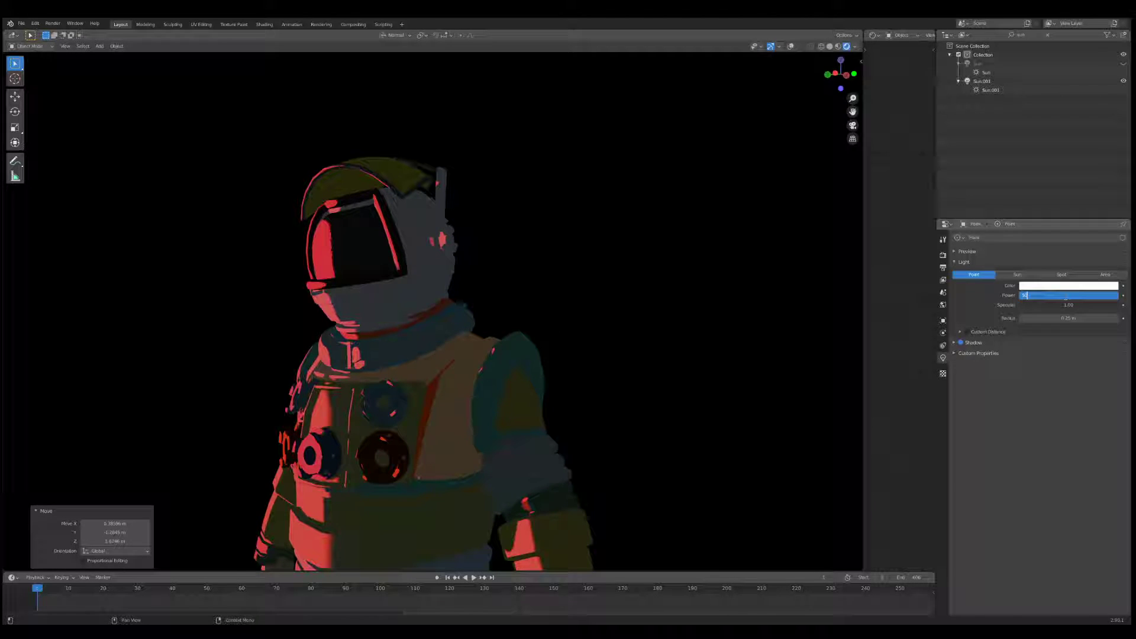
key(g)
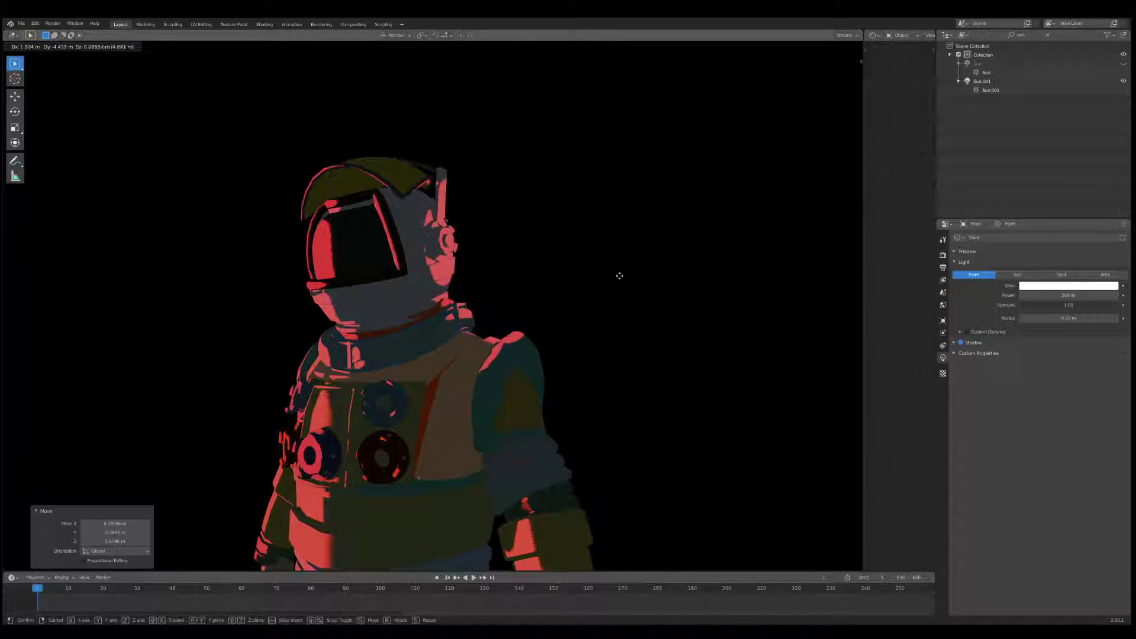
click(620, 276)
middle_drag(679, 350, 594, 327)
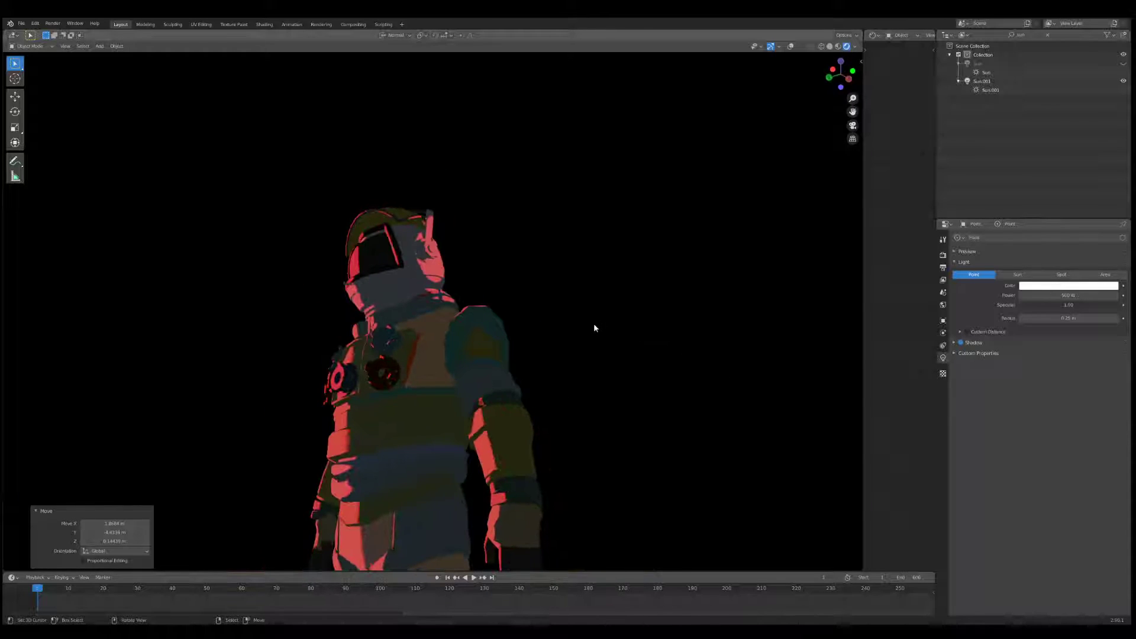
Widen the node editor, select the visor and move the Screen node closer to the Darken node
drag(862, 233, 534, 284)
right_click(243, 277)
scroll(662, 275, down, 7)
middle_drag(837, 266, 535, 330)
drag(733, 244, 672, 246)
Set the Darken node's Color2 to a dark red and the Screen node's Color2 to pale cyan (H 0.529, S 0.127, V 1)
scroll(651, 231, up, 2)
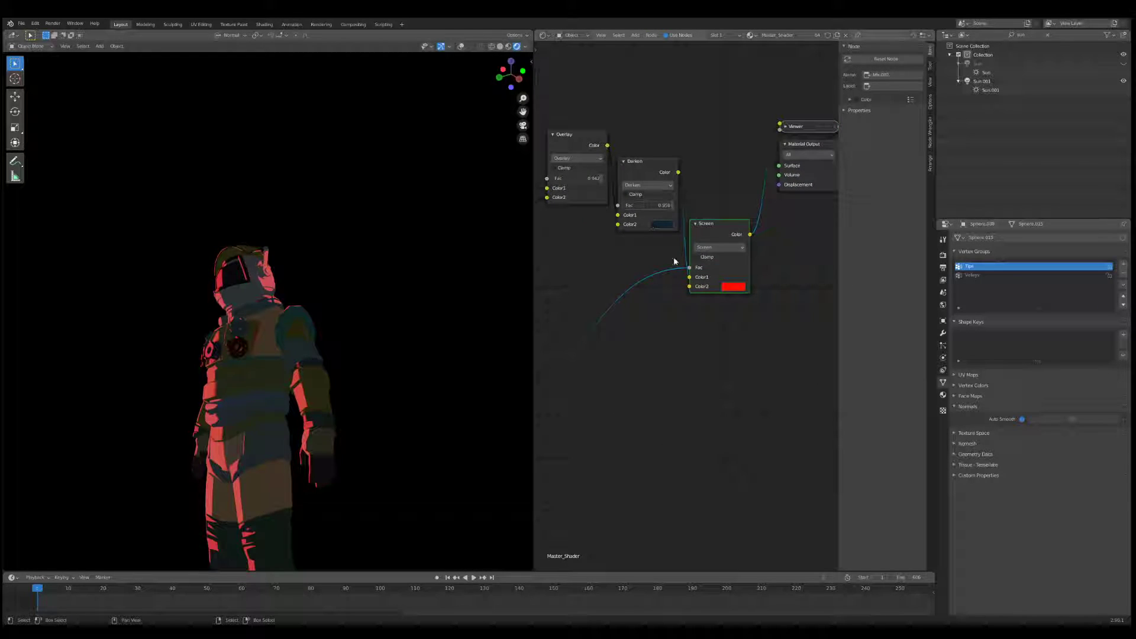
middle_drag(675, 261, 727, 331)
scroll(704, 295, up, 2)
click(712, 287)
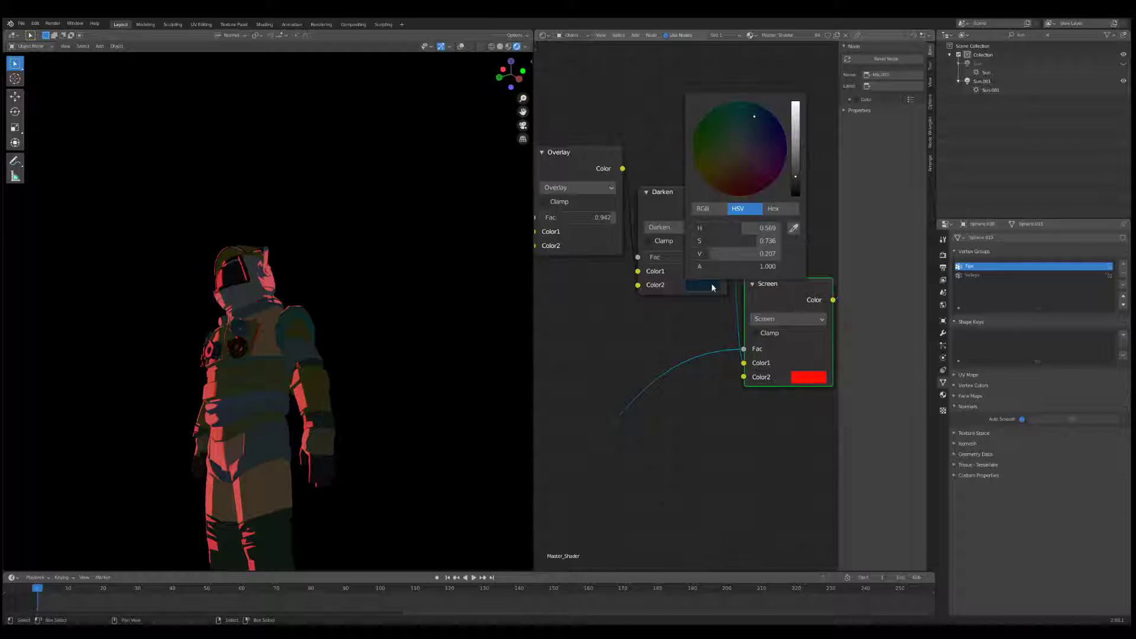
mouse_move(757, 175)
mouse_down()
mouse_move(697, 169)
mouse_move(742, 196)
mouse_up()
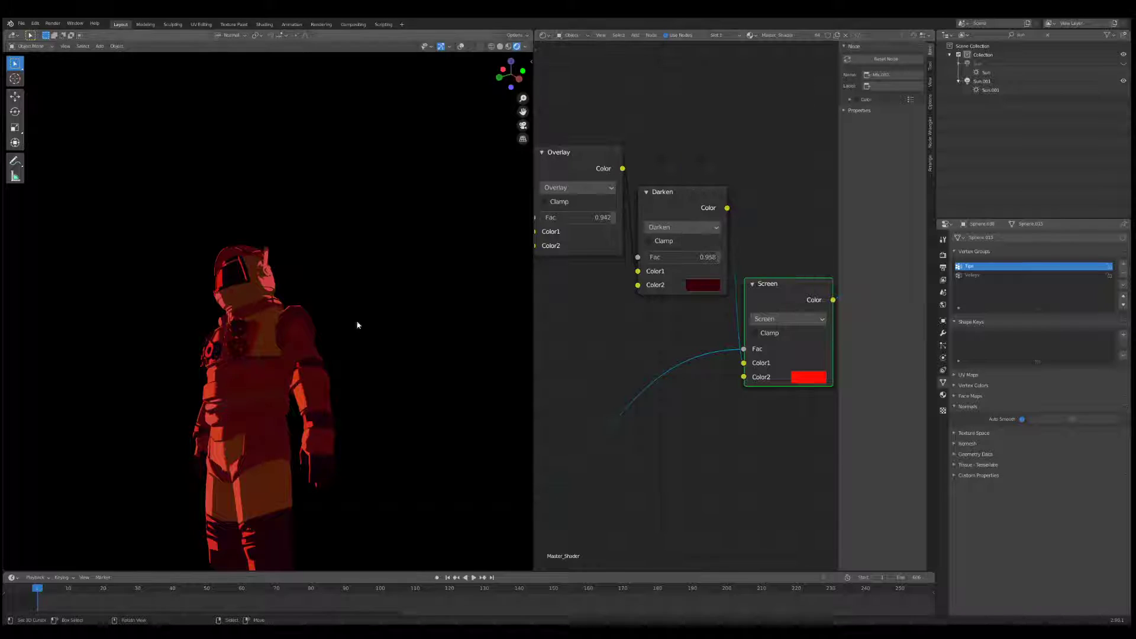
click(809, 377)
click(849, 235)
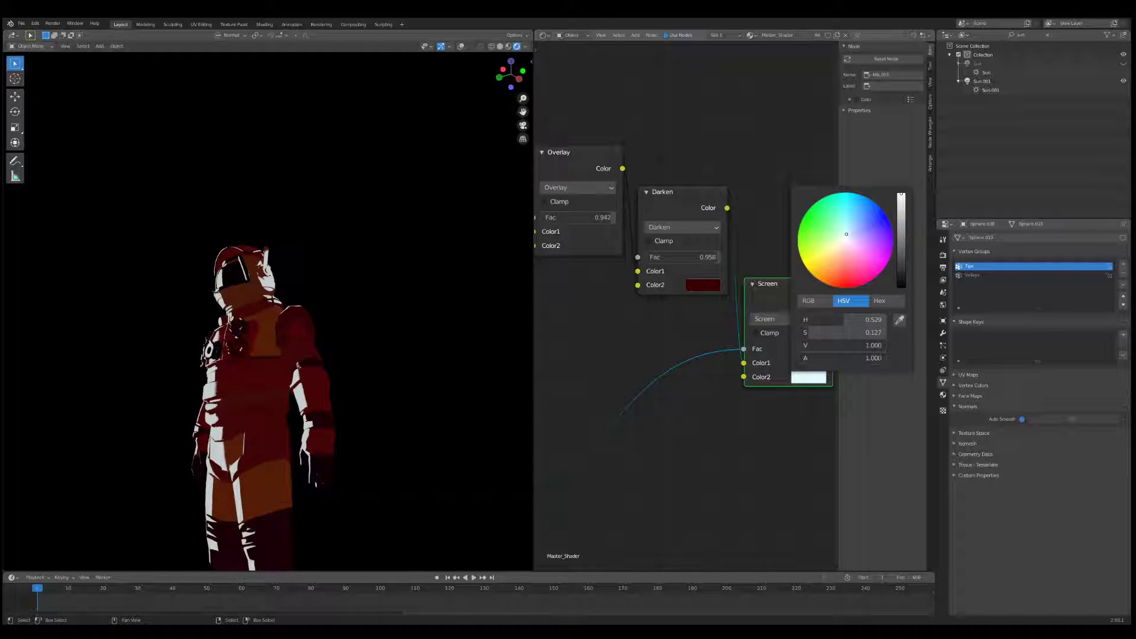
Set the Screen node's Color2 to saturated blue (H 0.630, S 1, V 1) and the Darken node's Color2 to dark olive
drag(848, 236, 877, 207)
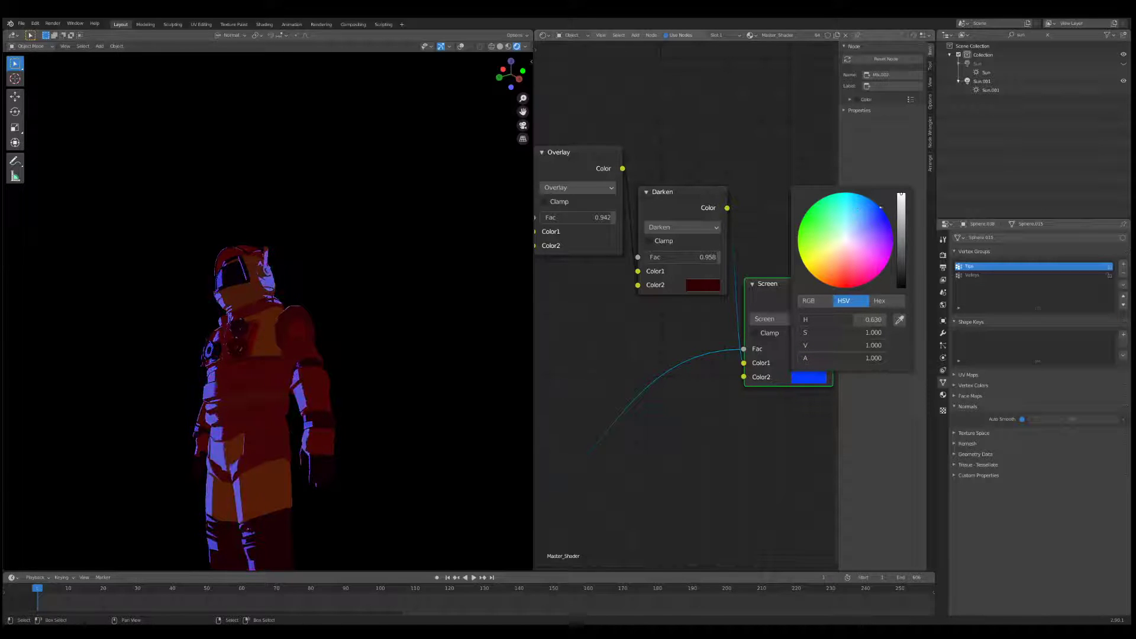
middle_drag(255, 246, 311, 312)
scroll(361, 299, up, 8)
click(713, 286)
drag(761, 173, 697, 169)
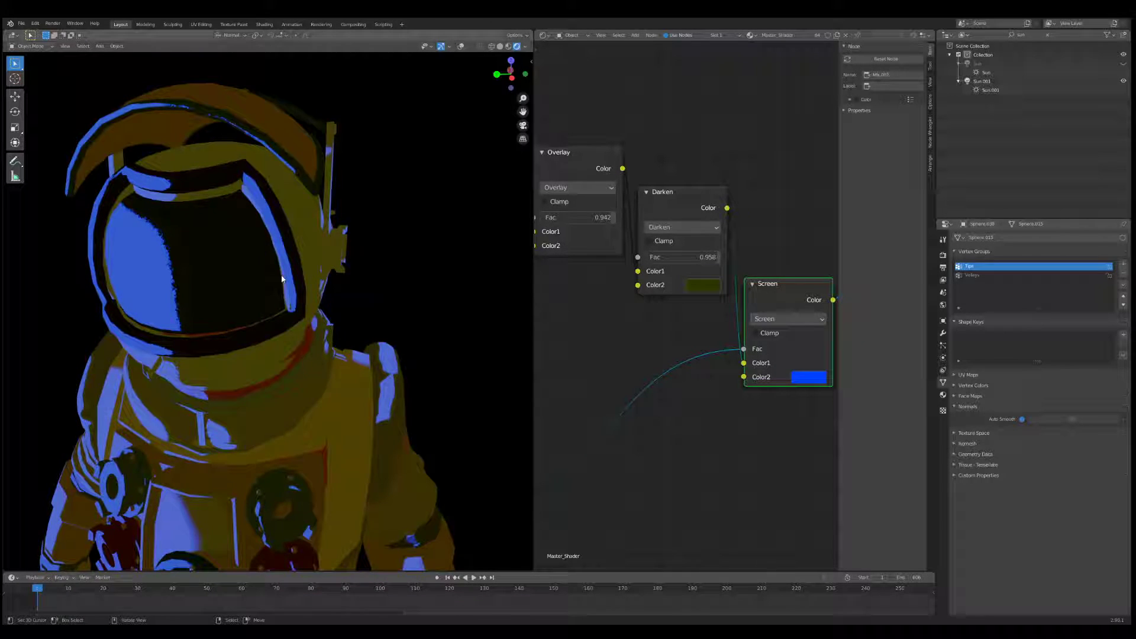
scroll(280, 273, down, 6)
middle_drag(364, 272, 373, 234)
scroll(665, 319, down, 4)
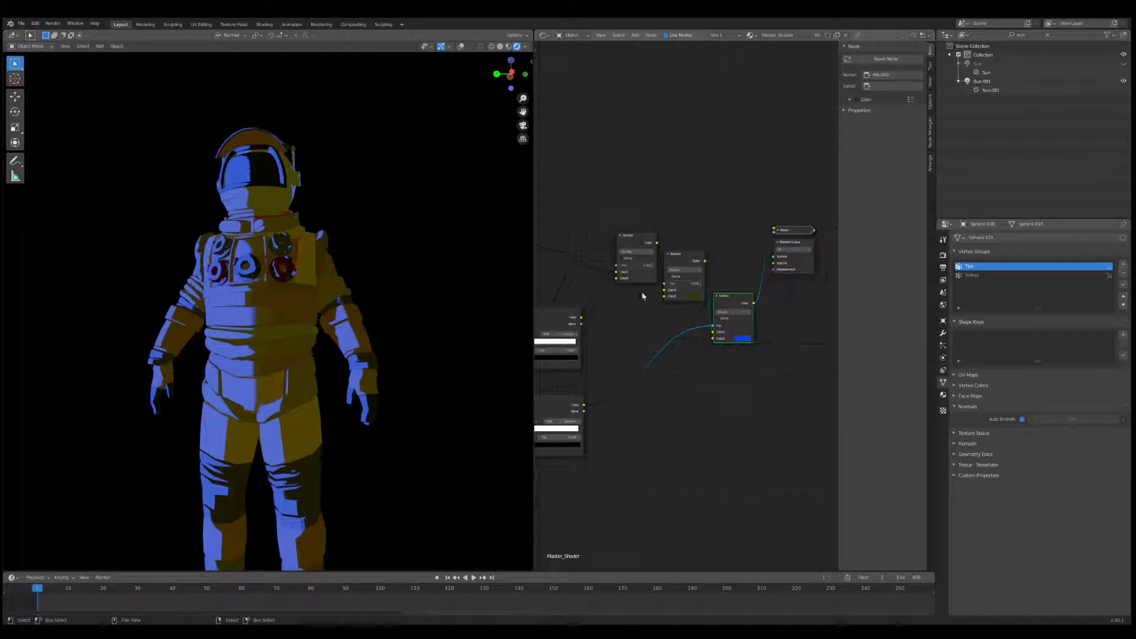
Widen the node editor and move the Shader to RGB node right beside the Diffuse BSDF node
drag(534, 242, 394, 245)
middle_drag(459, 303, 603, 251)
drag(538, 256, 495, 242)
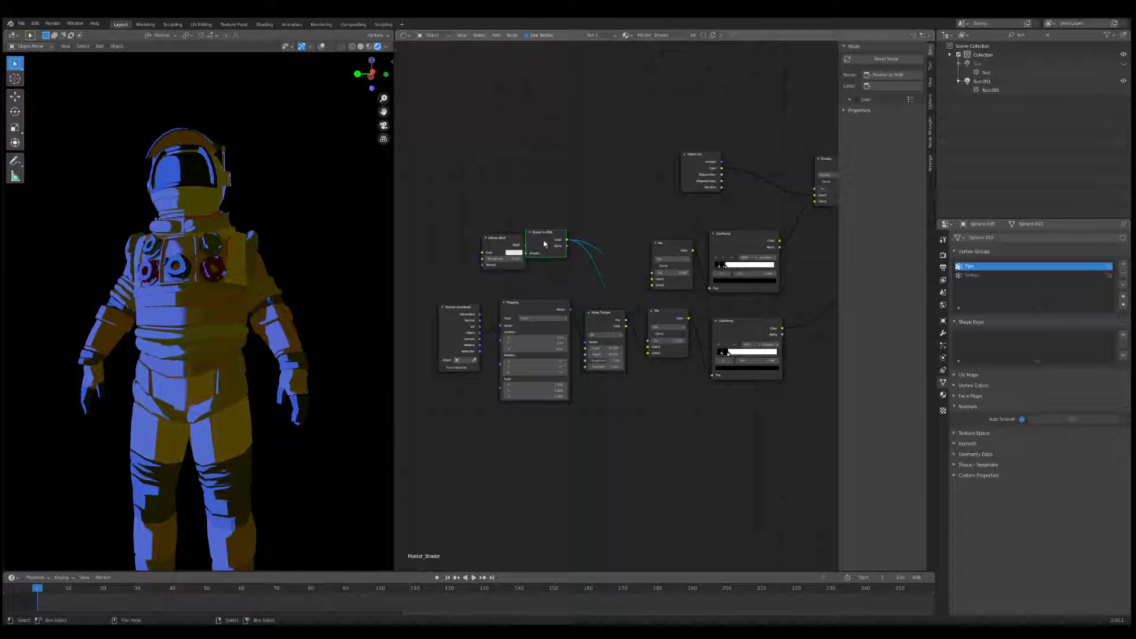
Select a part of the suit and show its object properties with the viewport display colour
middle_drag(181, 176, 251, 264)
click(250, 263)
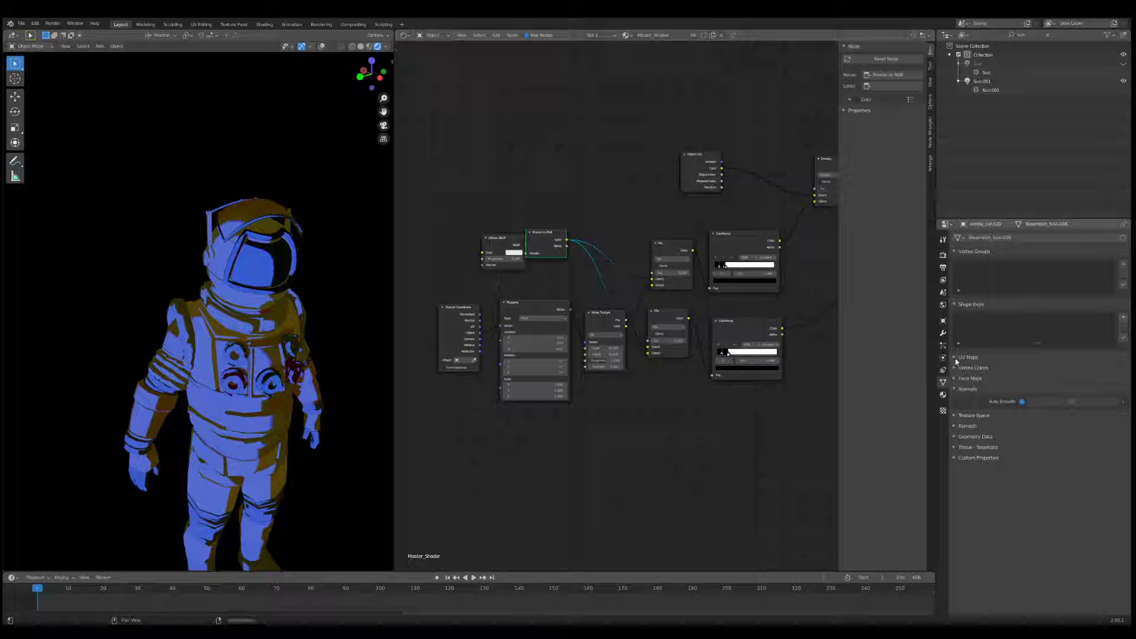
click(943, 321)
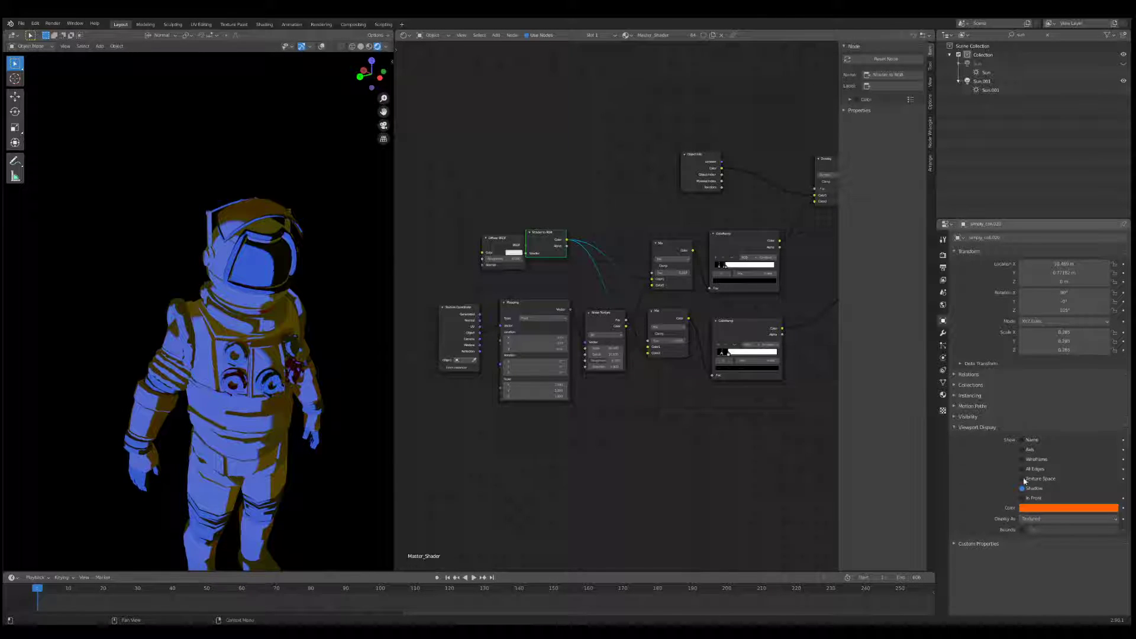
Move the Object Info node closer to the Overlay node and connect its Color directly to the Material Output's Surface
scroll(740, 346, up, 4)
middle_drag(768, 253, 597, 353)
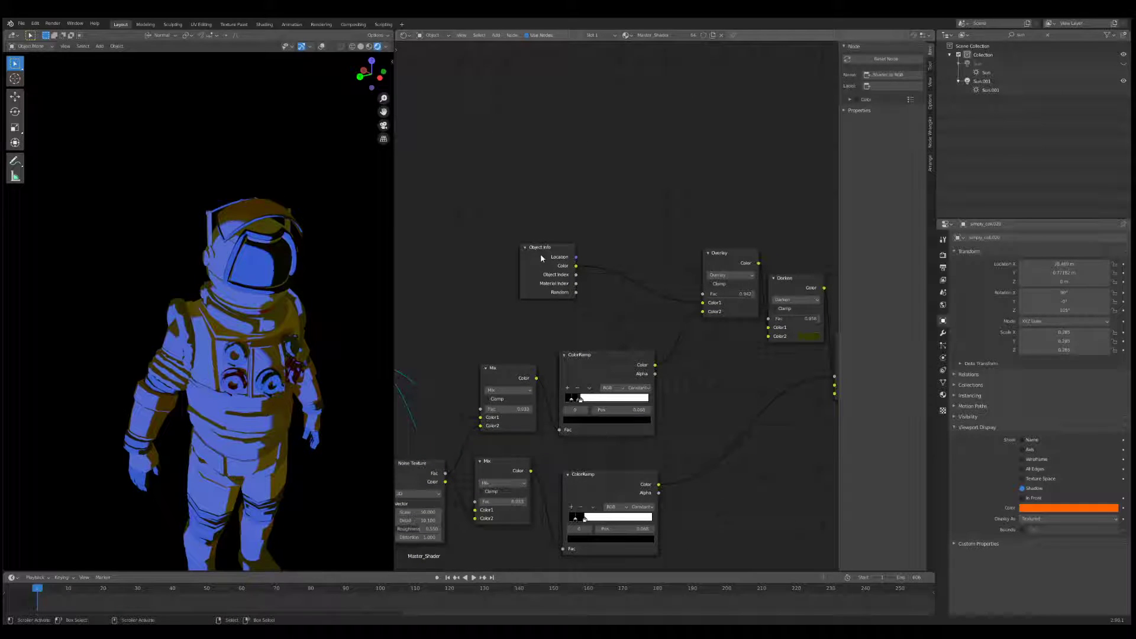
middle_drag(541, 254, 480, 241)
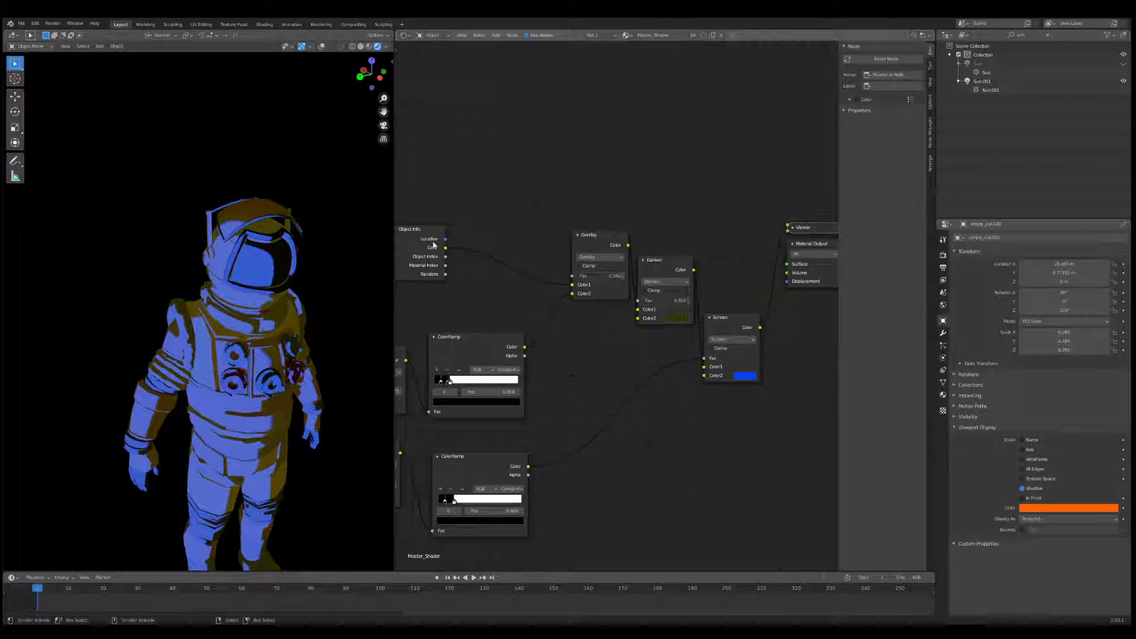
drag(434, 243, 516, 232)
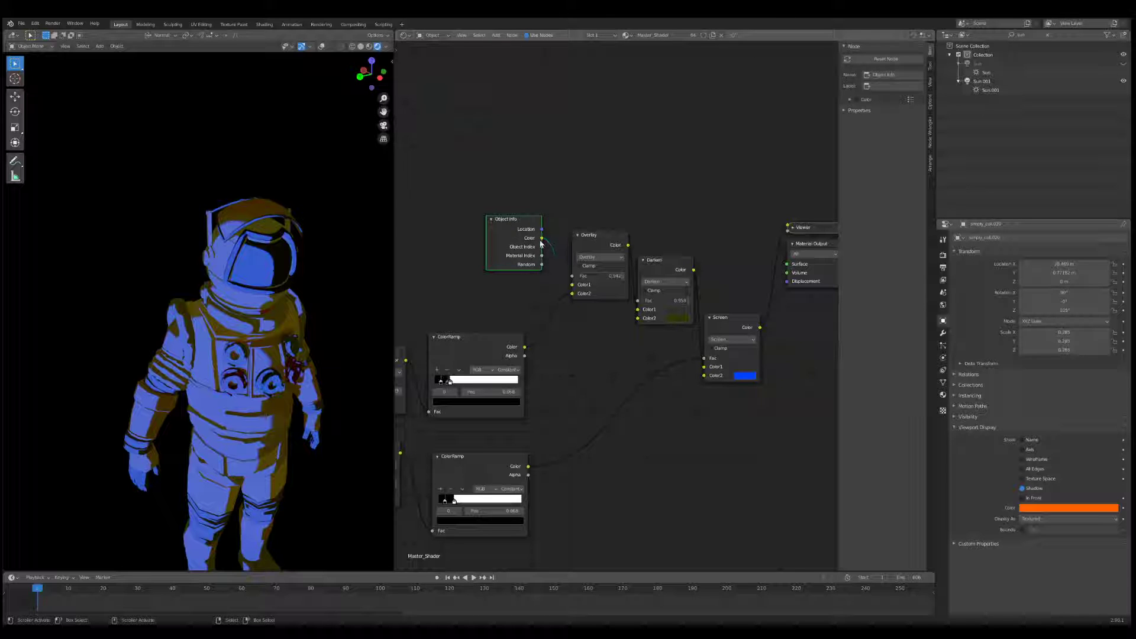
middle_drag(540, 242, 509, 242)
drag(593, 235, 750, 266)
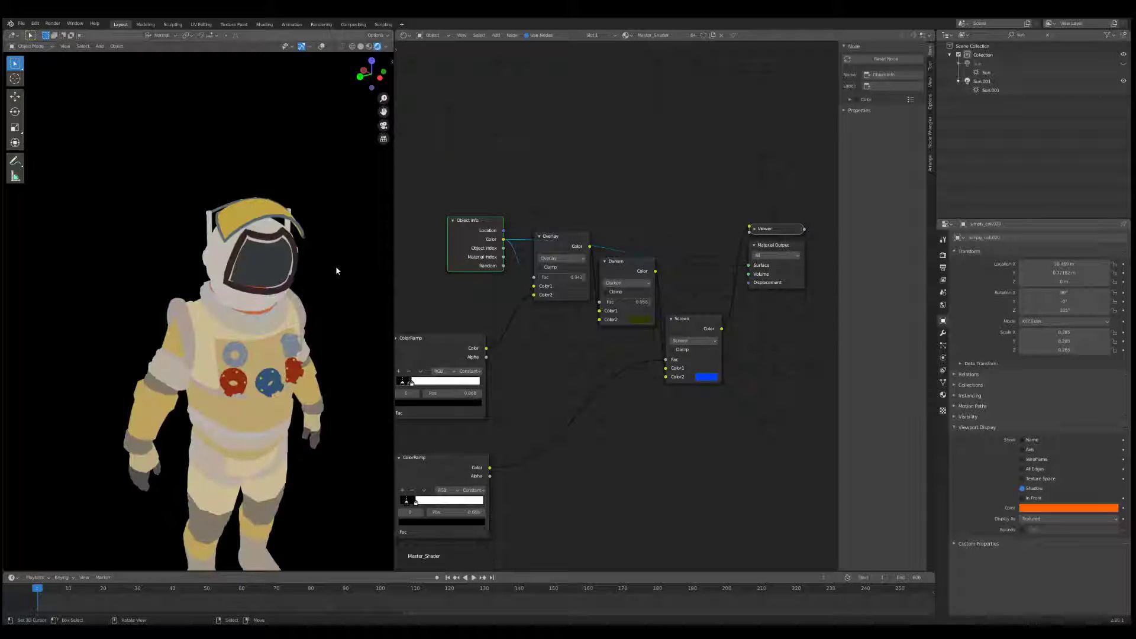
Select the astronaut's chest piece and move the Object Info node up above the Overlay node
middle_drag(336, 265, 296, 243)
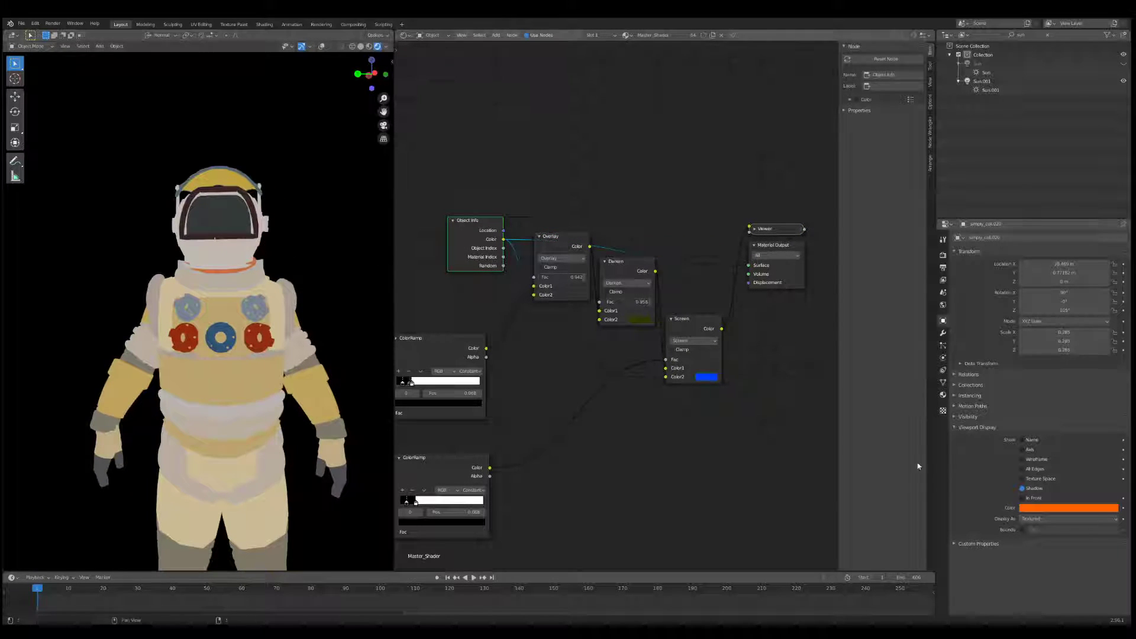
click(233, 289)
drag(469, 226, 485, 176)
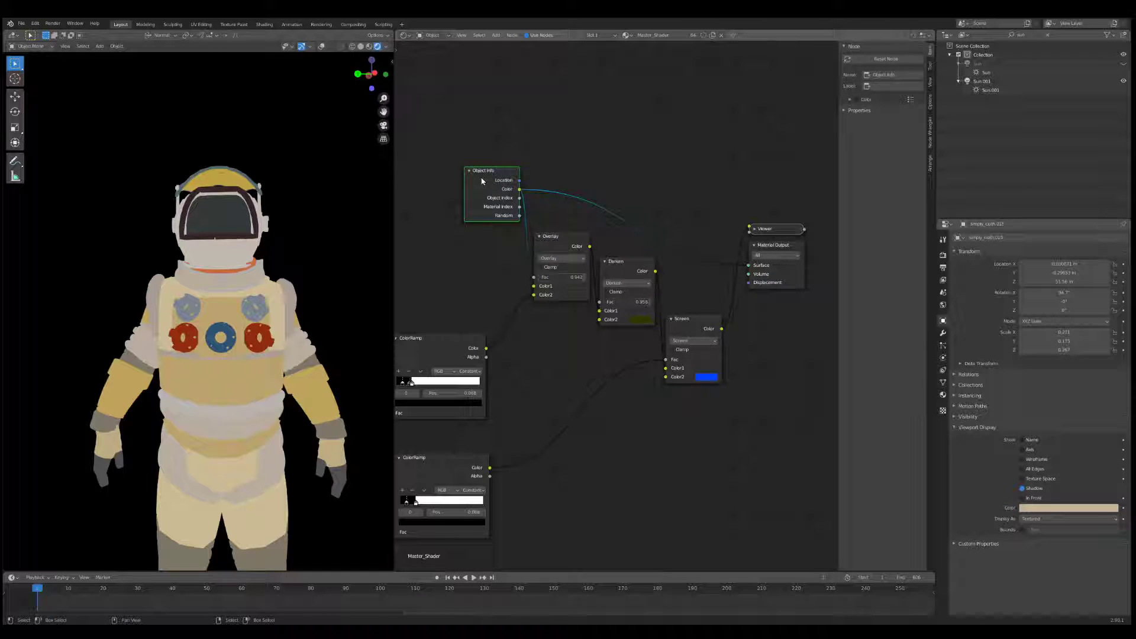
Space the Diffuse BSDF and Shader to RGB nodes slightly apart above the Texture Coordinate and Mapping nodes
middle_drag(495, 370, 607, 320)
scroll(666, 317, down, 4)
drag(480, 272, 441, 268)
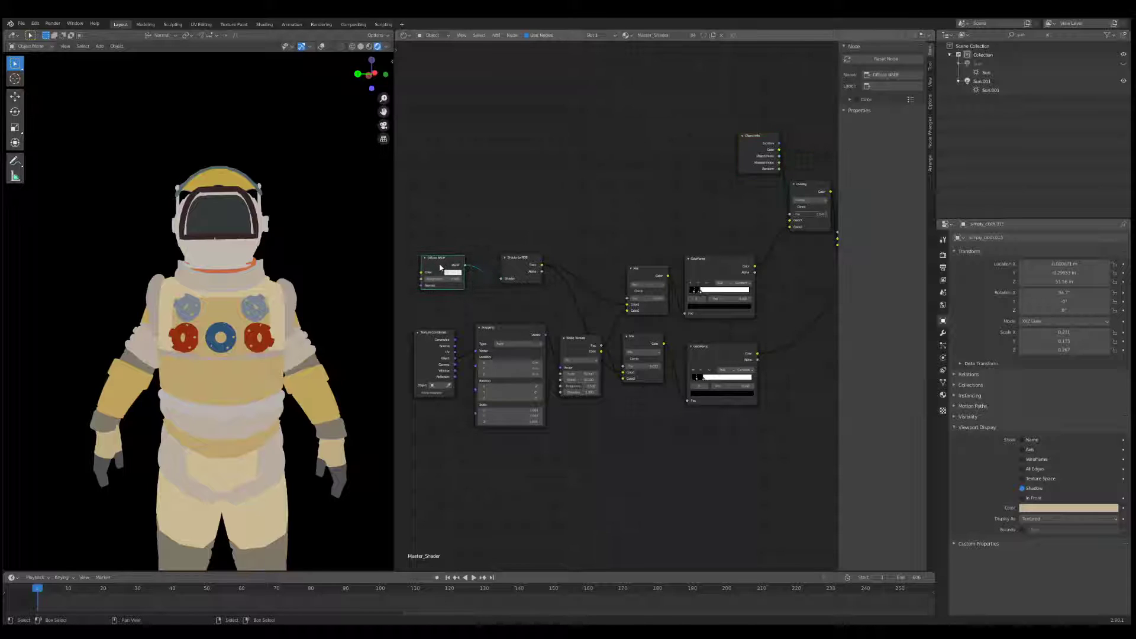
scroll(578, 287, down, 3)
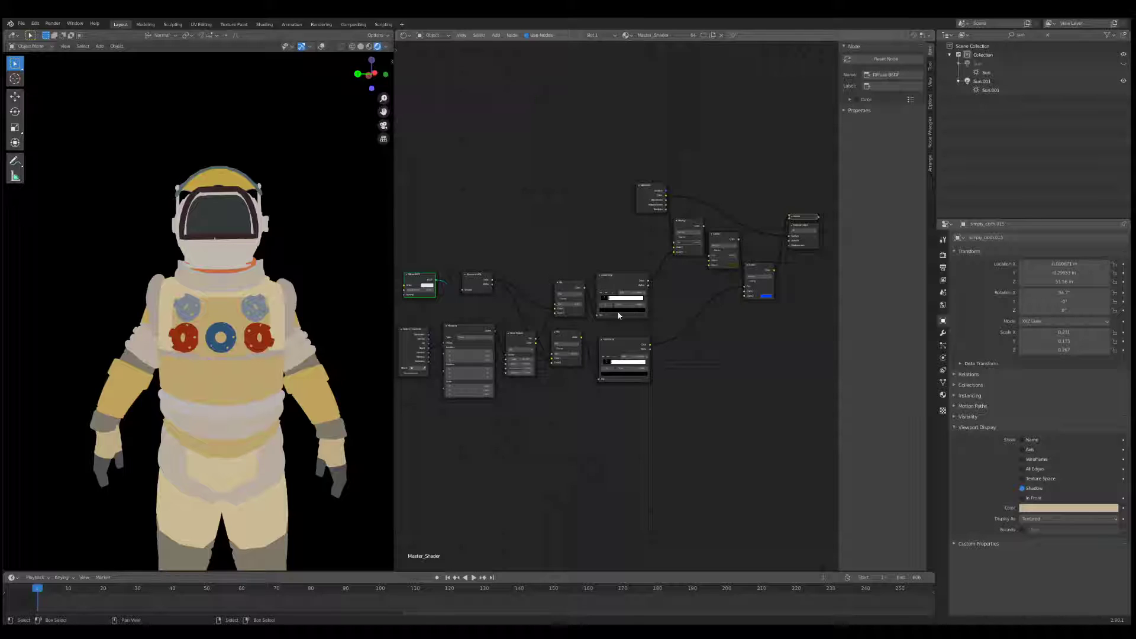
middle_drag(674, 287, 722, 288)
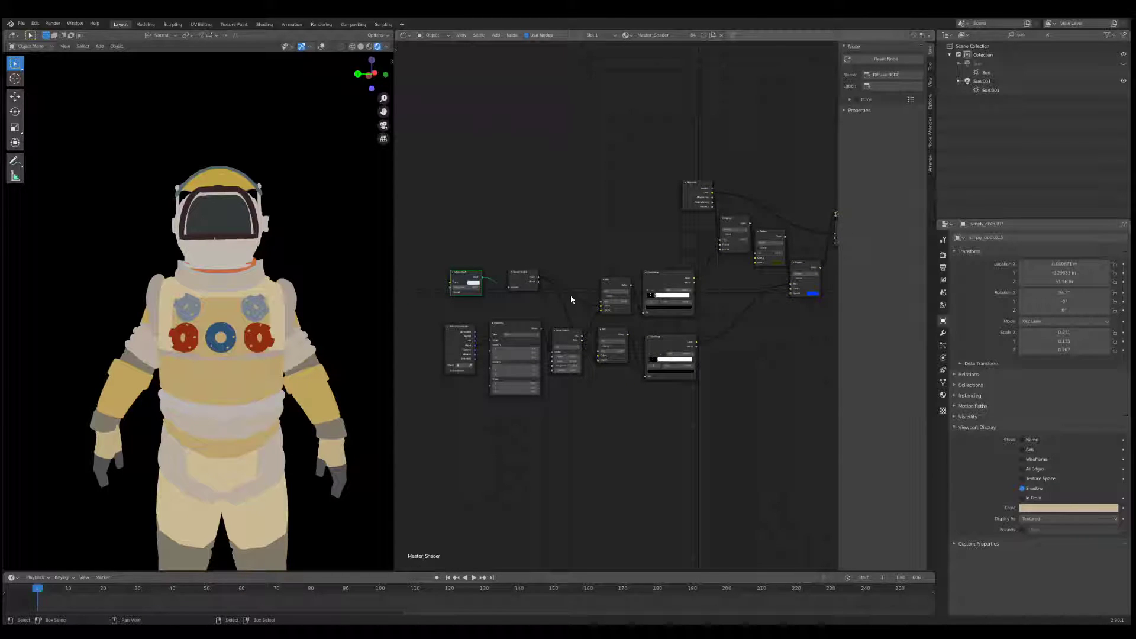
scroll(565, 296, up, 4)
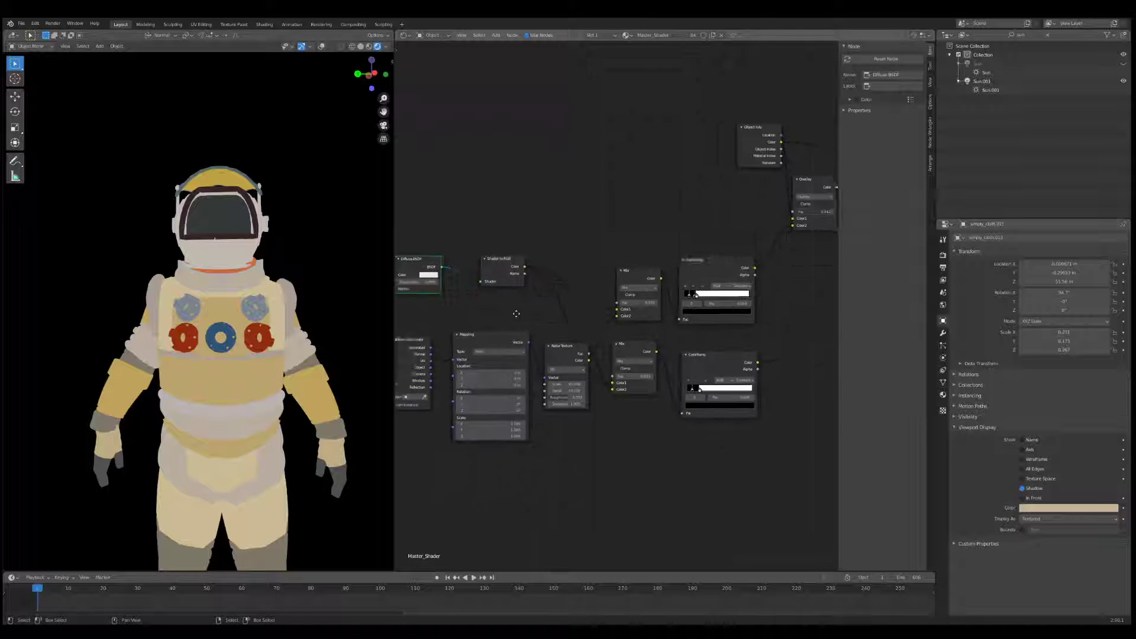
scroll(567, 321, up, 1)
middle_drag(555, 319, 632, 335)
middle_drag(719, 285, 666, 283)
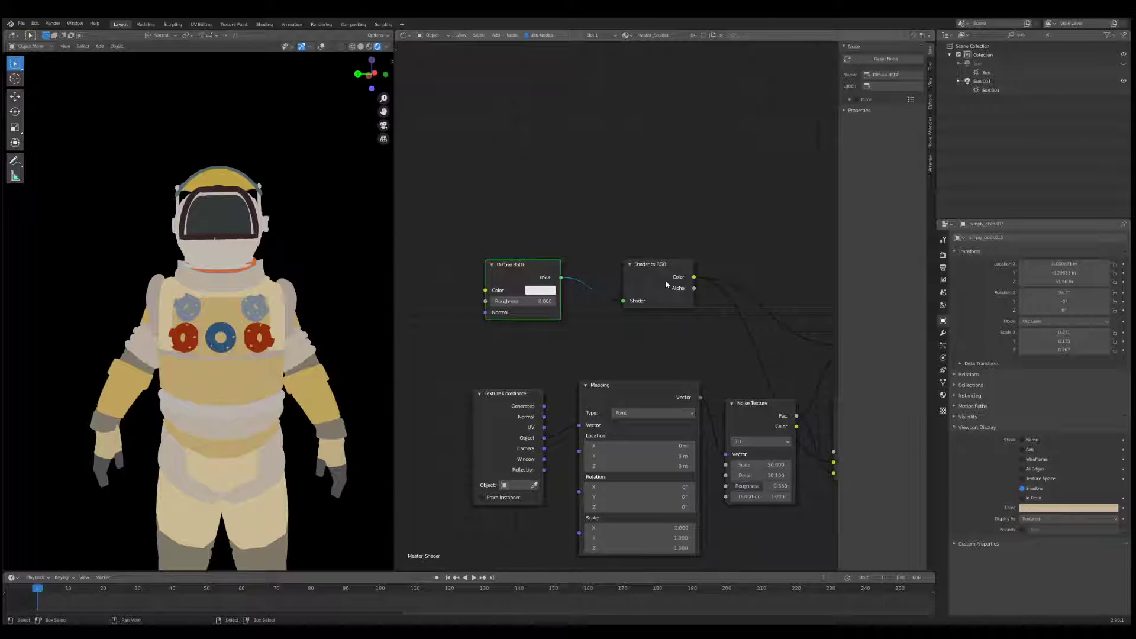
drag(665, 283, 632, 274)
mouse_move(530, 278)
mouse_down()
mouse_move(549, 266)
mouse_move(520, 267)
mouse_up()
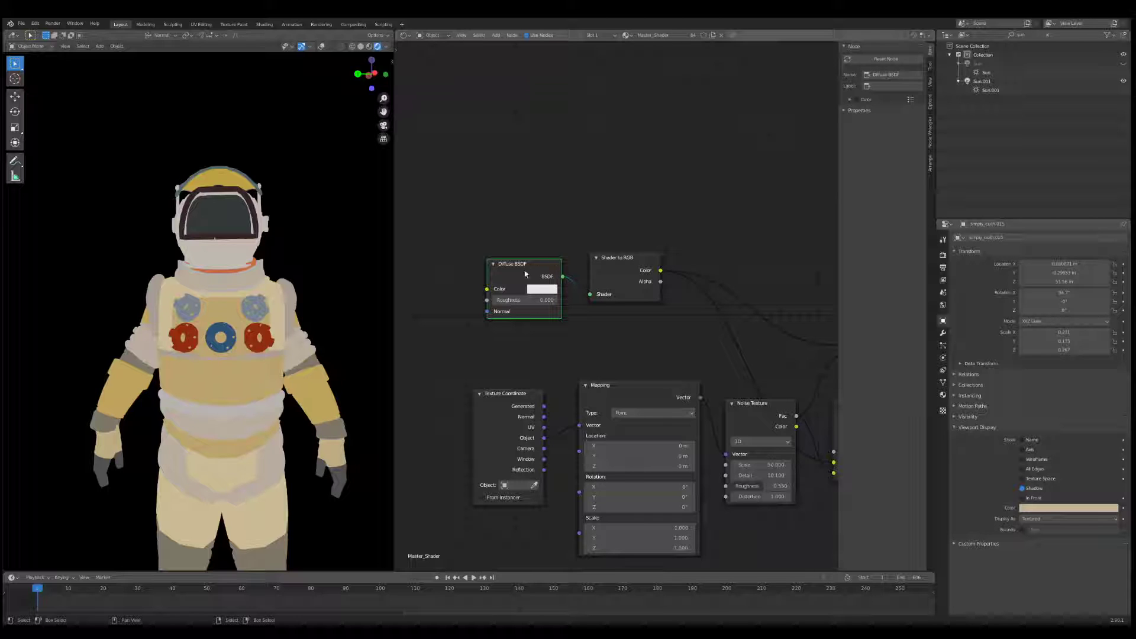
Examine the Mix and ColorRamp chains, the upper ramp's interpolation setting and the inputs of the Overlay node
middle_drag(772, 296, 491, 302)
scroll(547, 317, down, 1)
scroll(628, 284, down, 1)
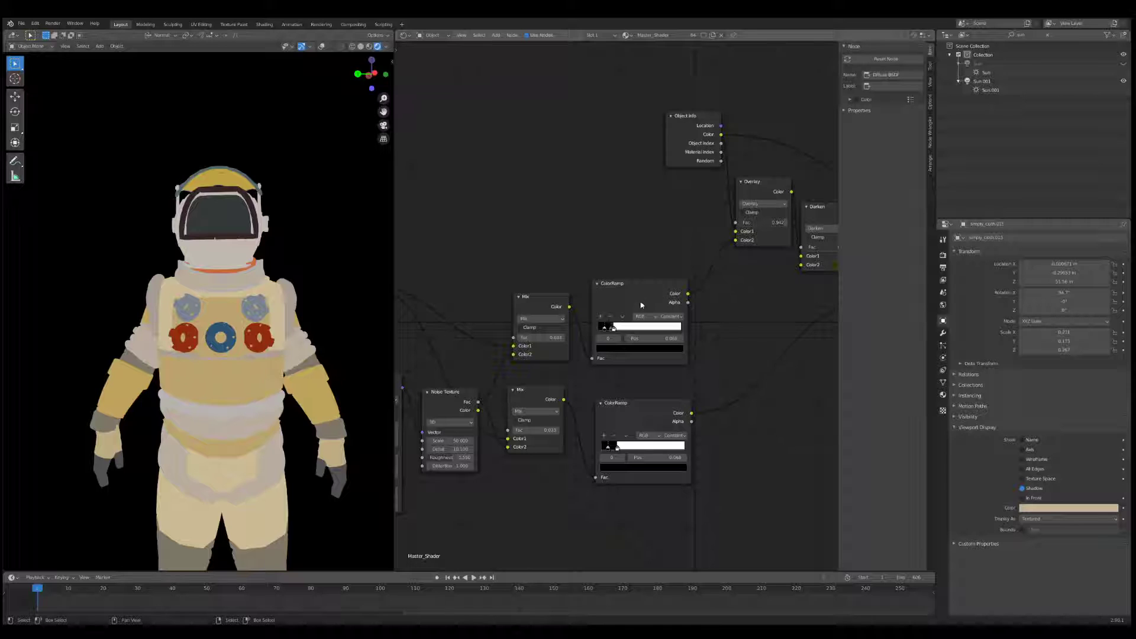
scroll(642, 306, up, 5)
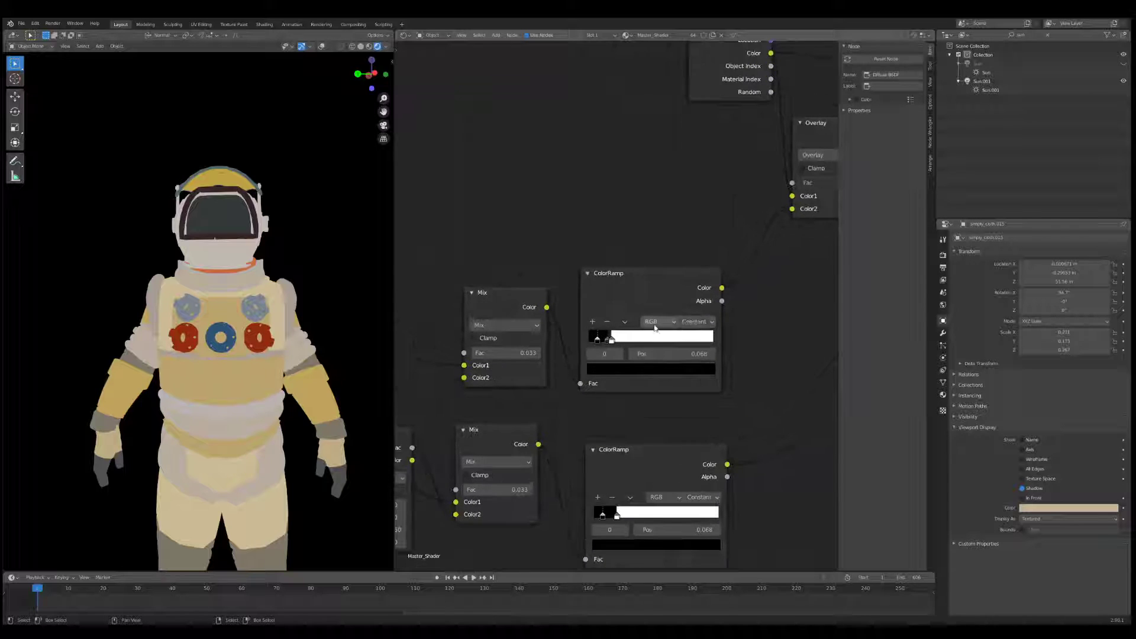
click(704, 323)
middle_drag(742, 287, 646, 342)
scroll(679, 308, down, 2)
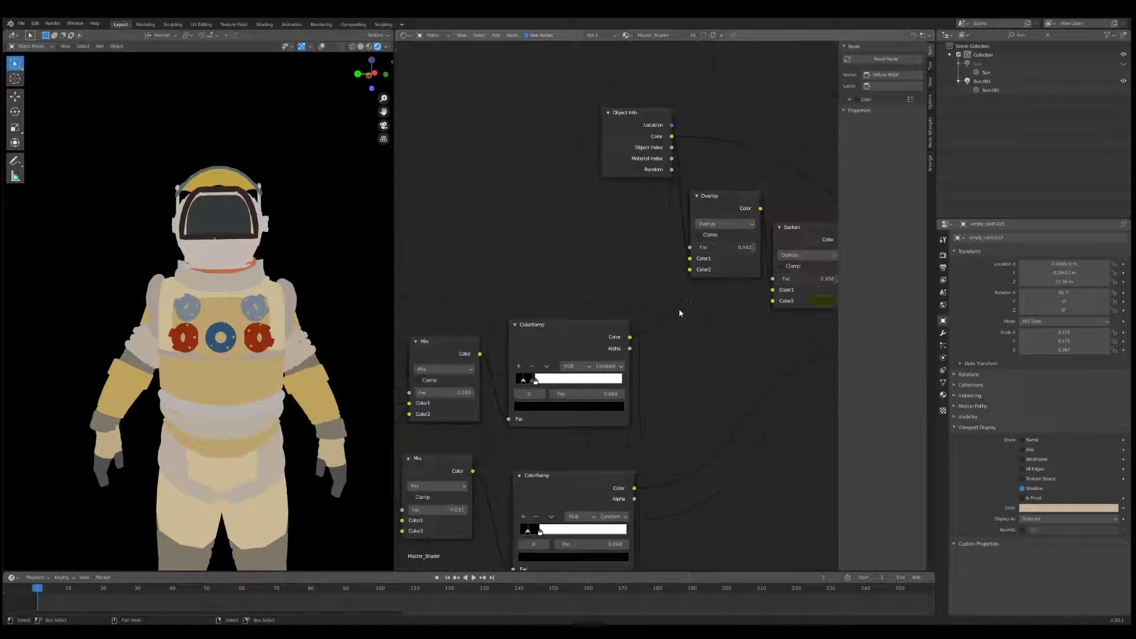
middle_drag(680, 309, 638, 330)
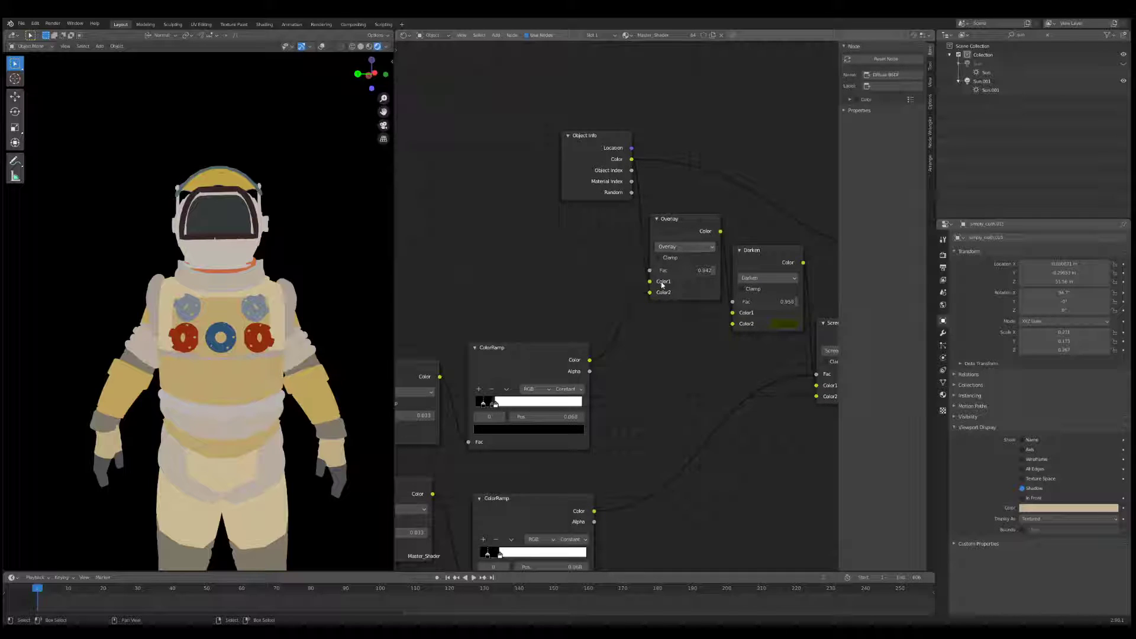
Connect the Overlay node's Color output to the Material Output's Surface
middle_drag(715, 232, 574, 235)
drag(591, 248, 673, 253)
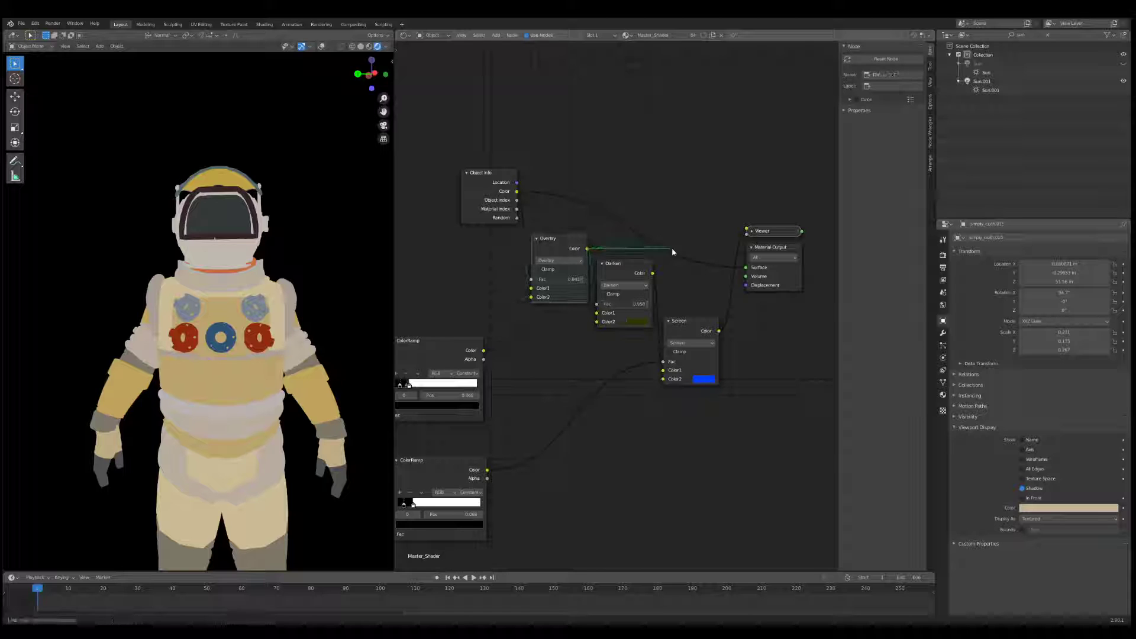
drag(751, 268, 747, 268)
Move the Object Info node down beside the Overlay node and inspect the shadow edges around the helmet and collar
middle_drag(505, 301, 642, 288)
scroll(642, 289, up, 4)
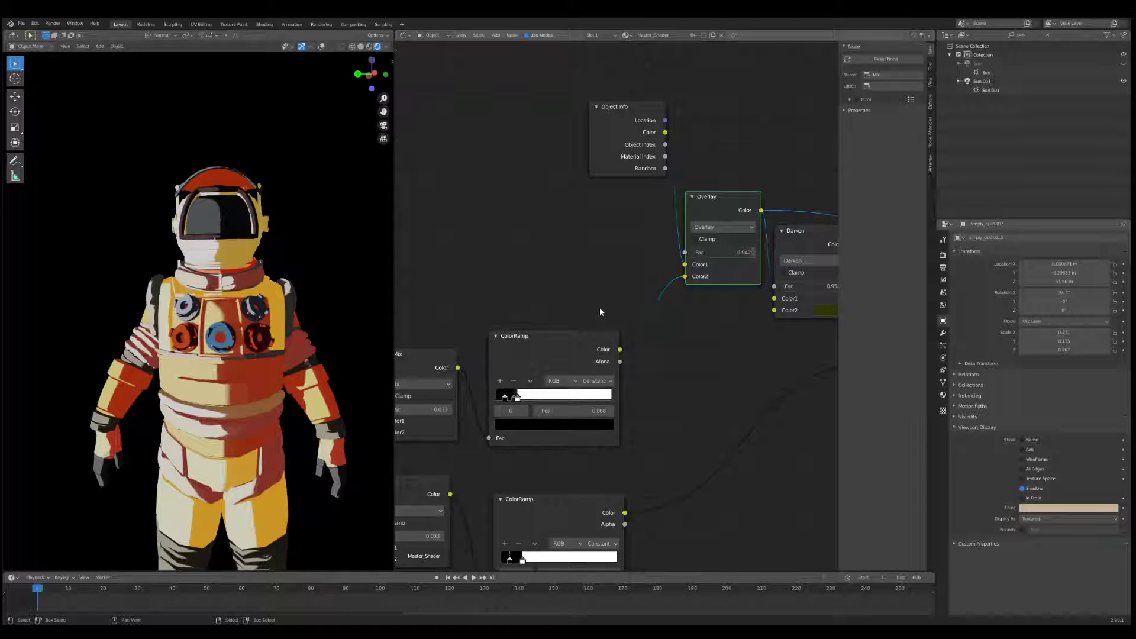
drag(628, 148, 590, 226)
scroll(267, 285, up, 5)
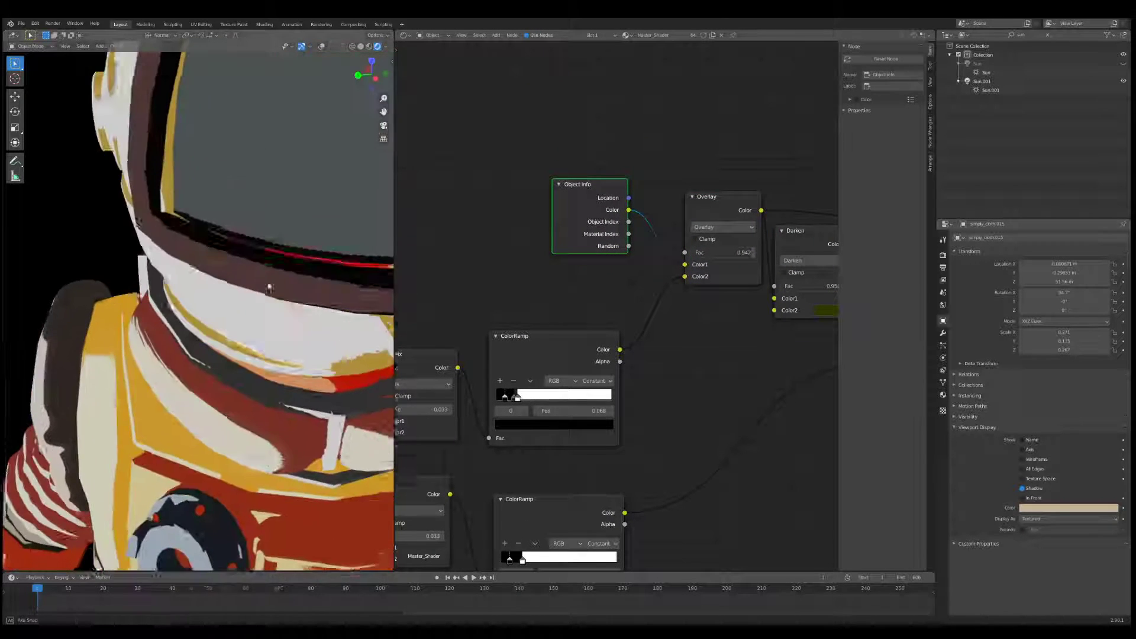
scroll(267, 286, down, 3)
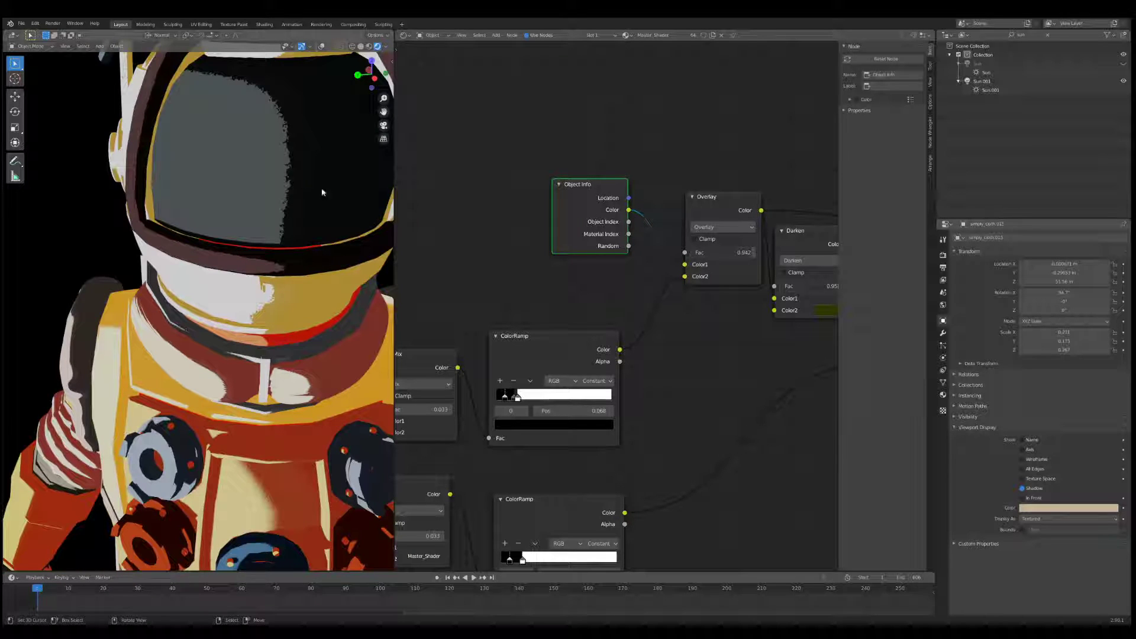
Set the upper ColorRamp's interpolation to Ease and move its white stop to position 0.159
scroll(414, 432, up, 2)
click(683, 318)
click(680, 329)
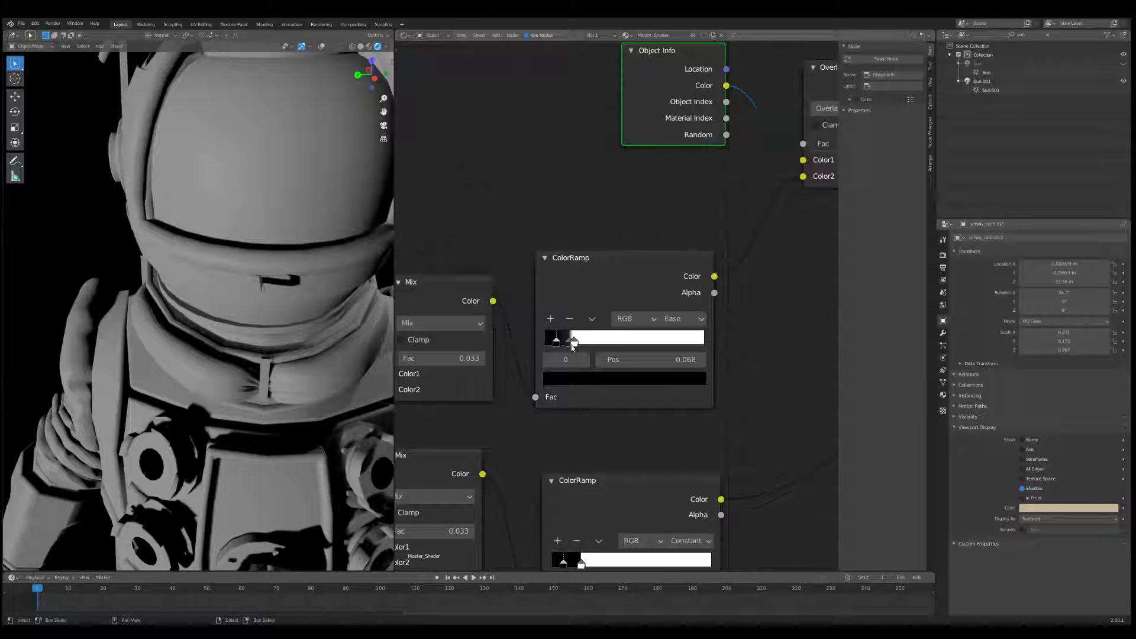
mouse_move(574, 343)
mouse_down()
mouse_move(619, 346)
mouse_move(574, 347)
mouse_up()
middle_drag(260, 172, 327, 270)
scroll(231, 220, down, 3)
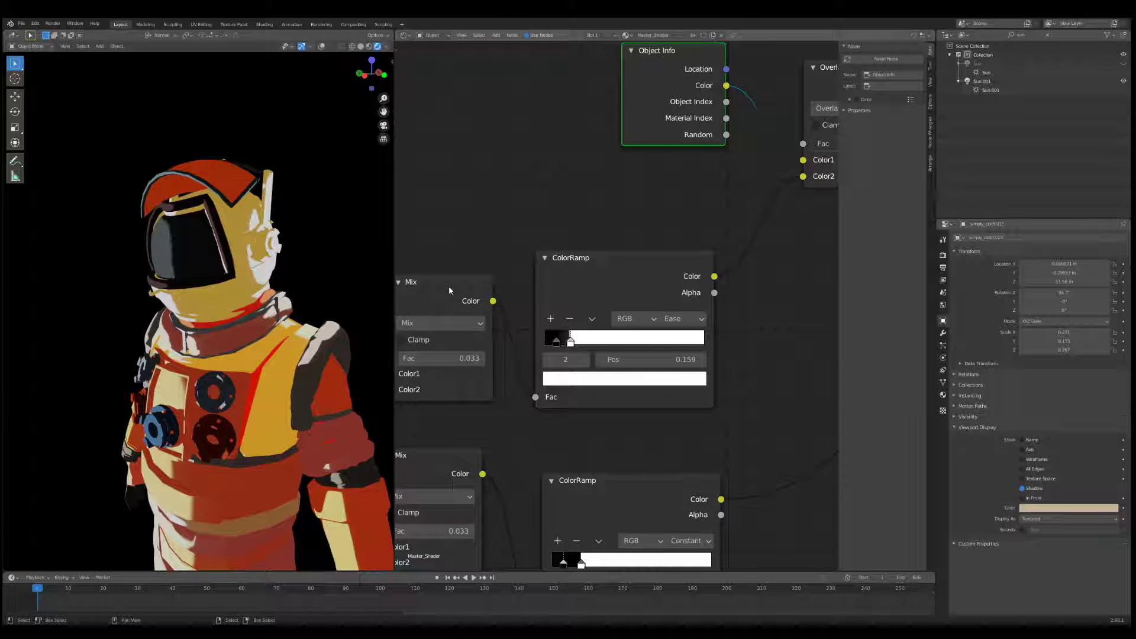